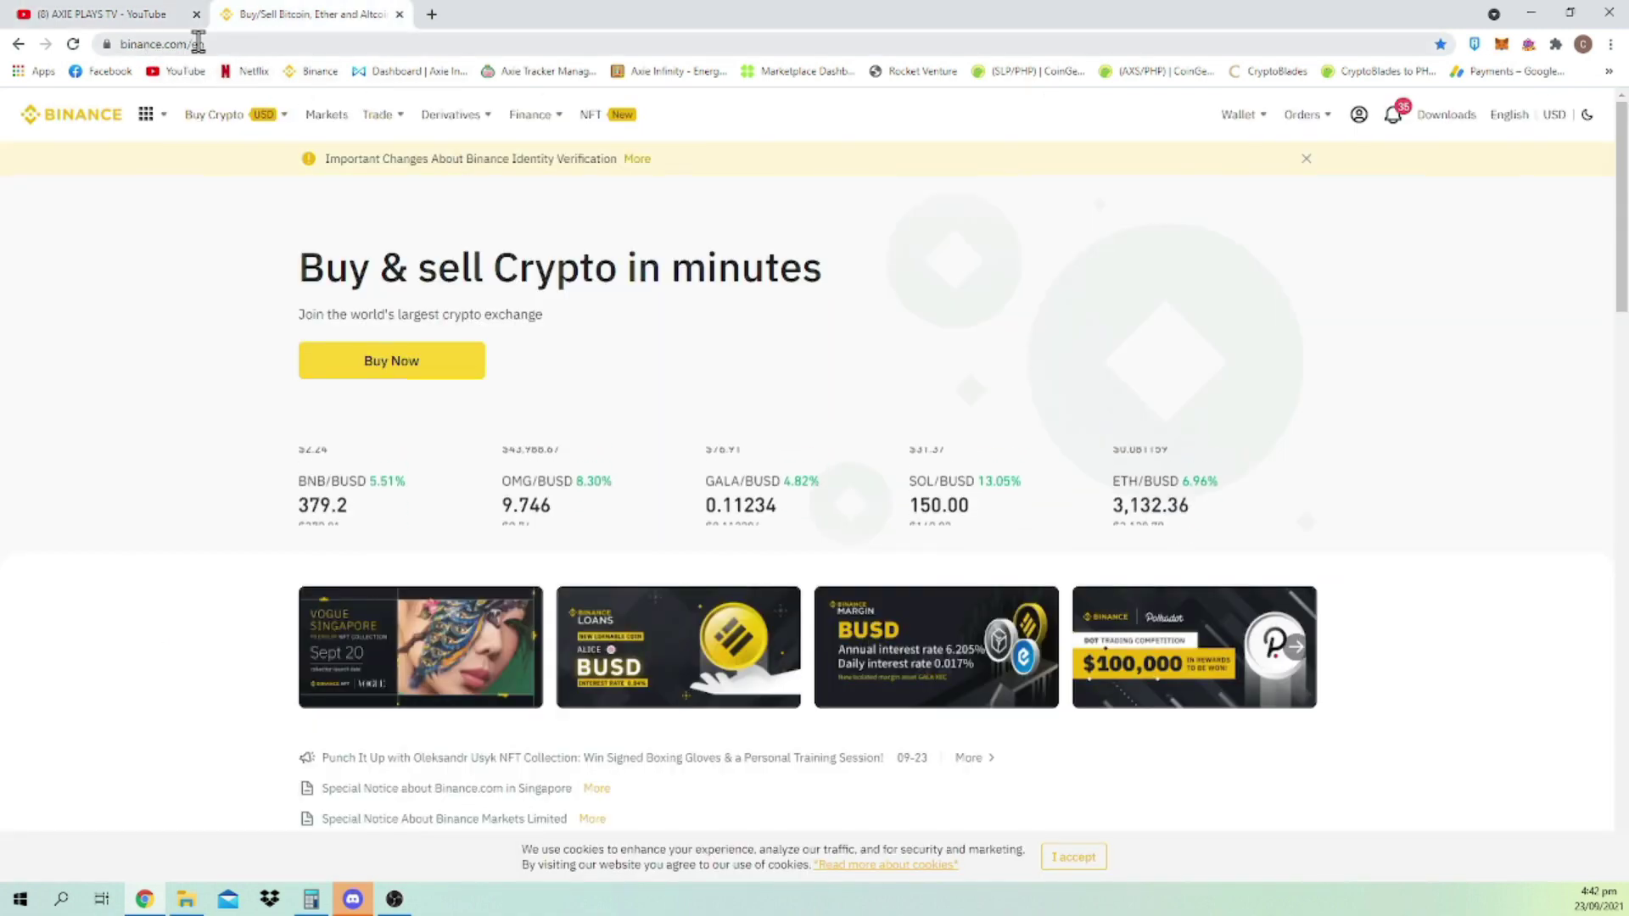
mouse_move(227, 129)
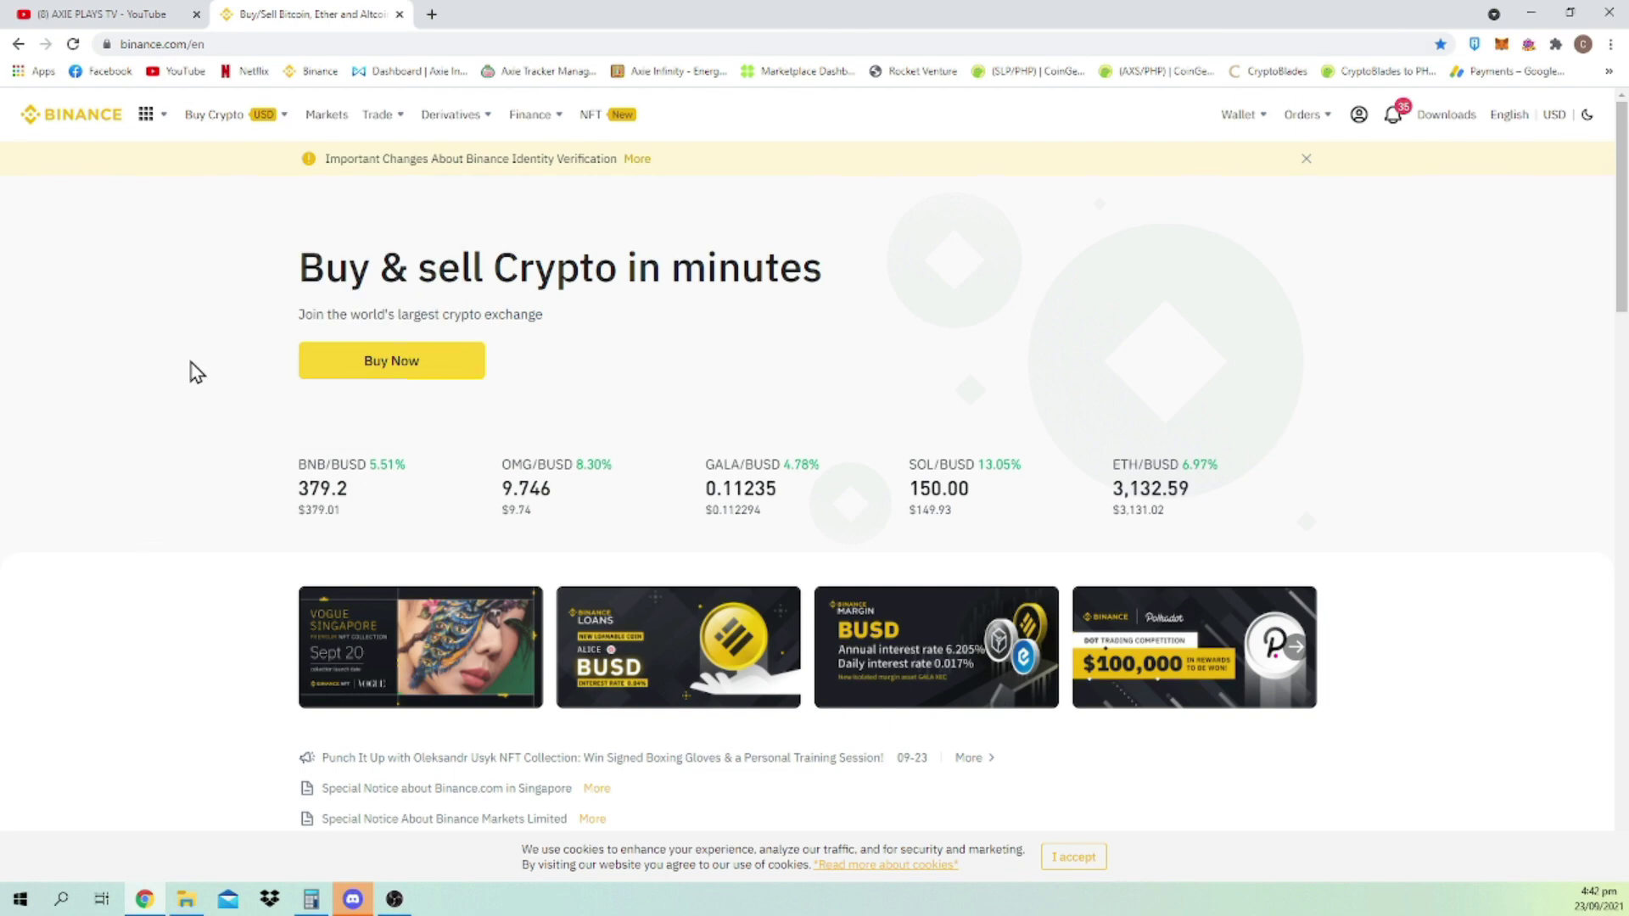
click(88, 14)
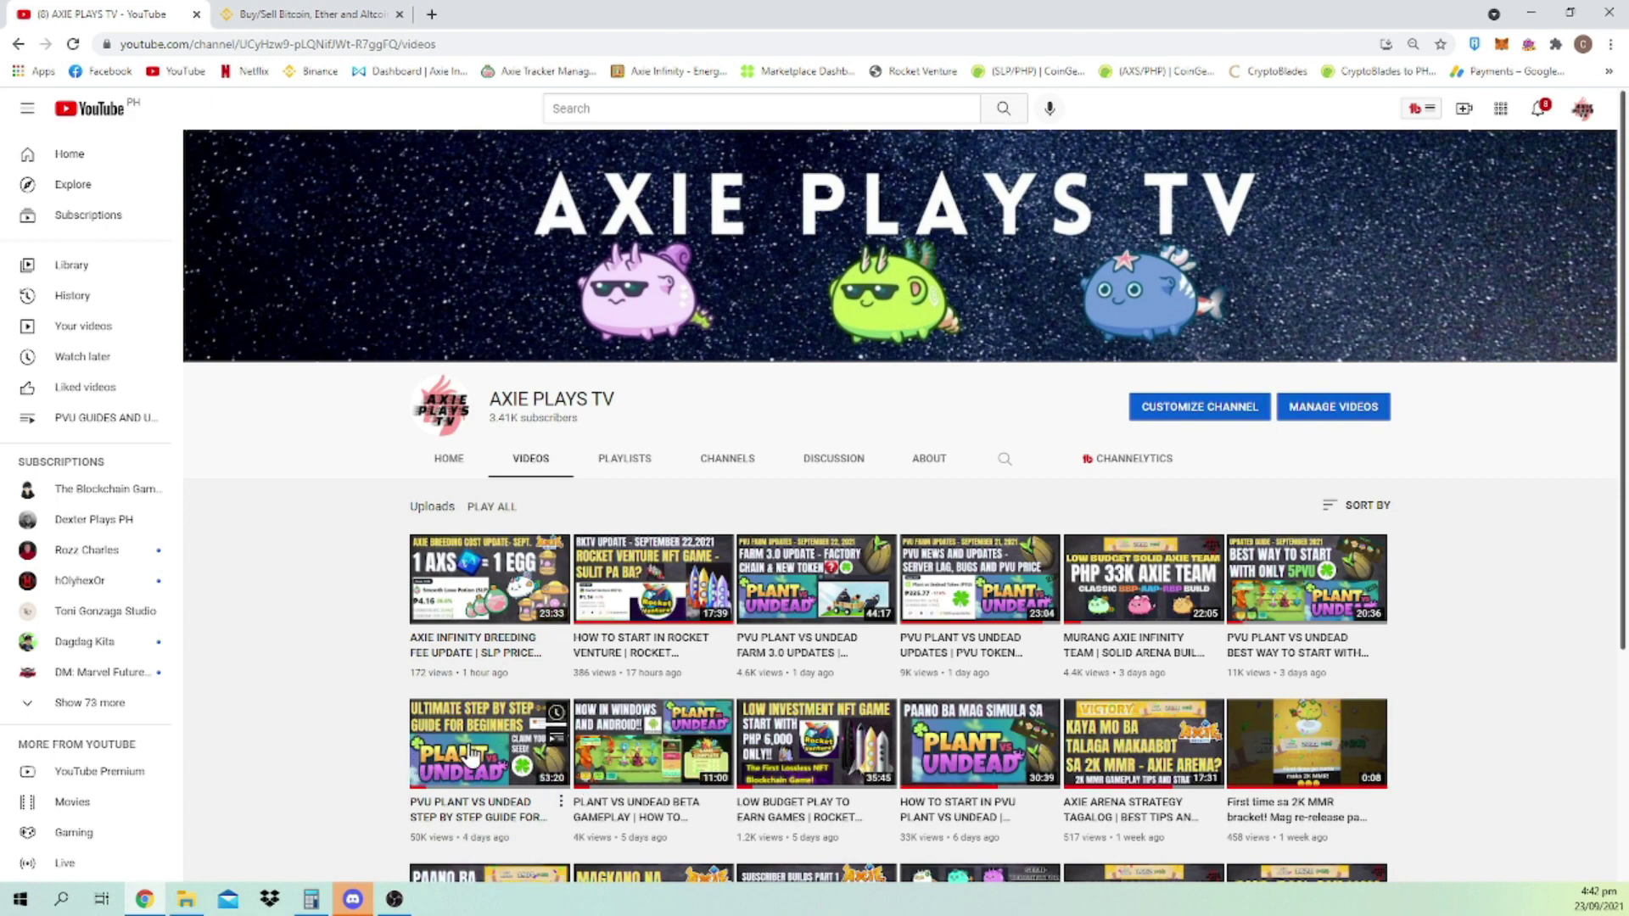
click(309, 14)
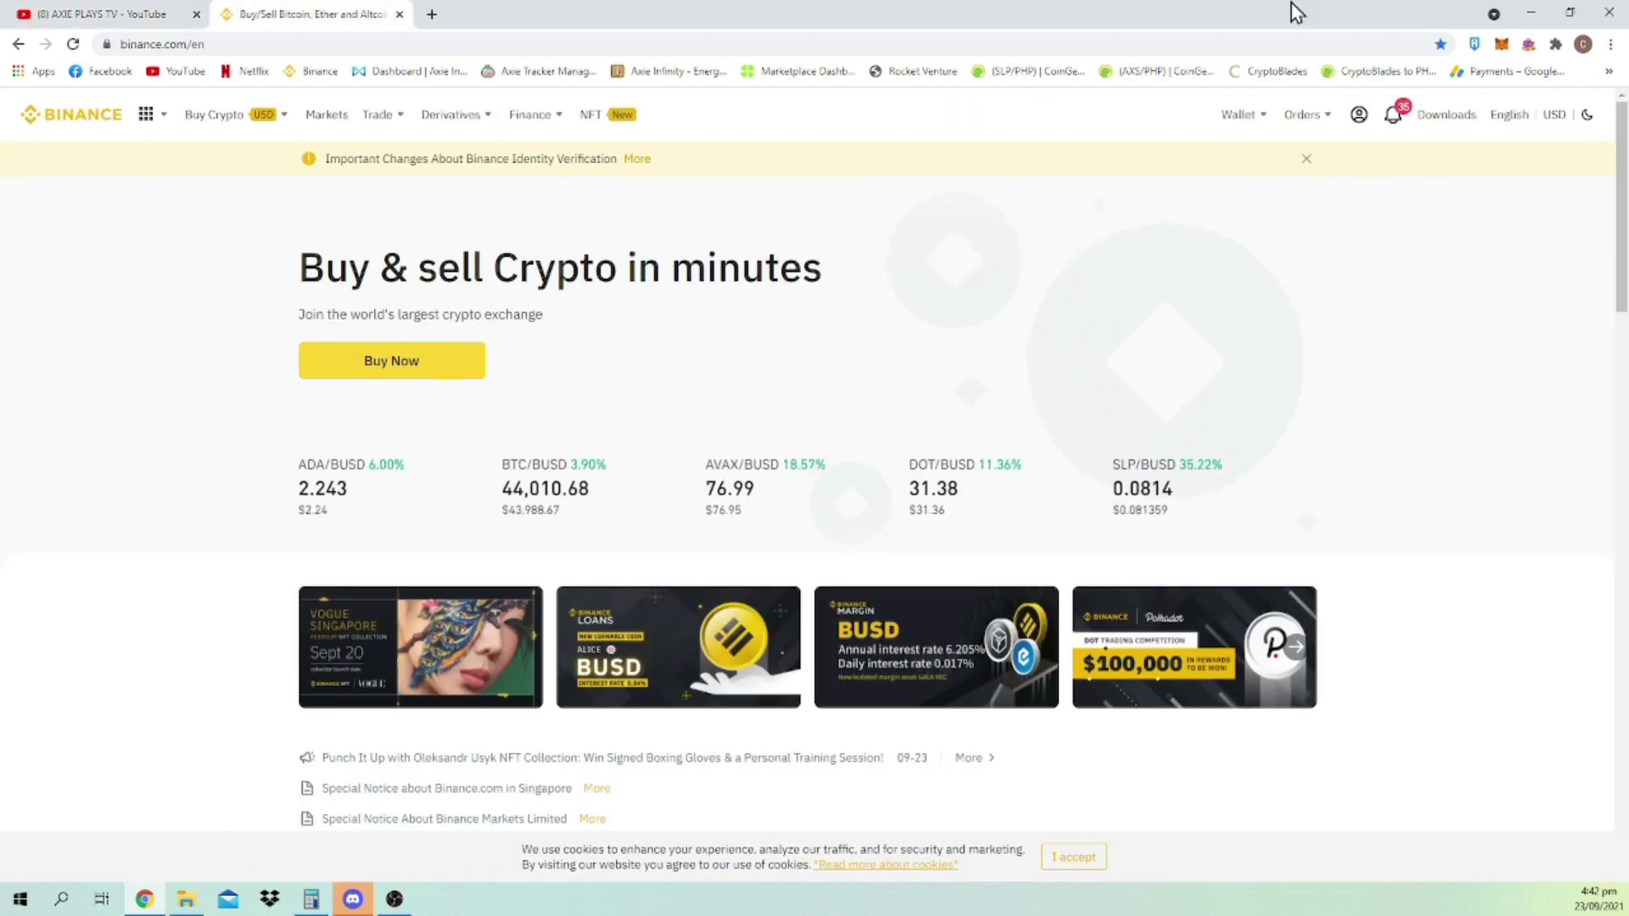
Switch the MetaMask wallet to the Binance Smart Chain network and review its token assets.
click(1503, 46)
click(1383, 85)
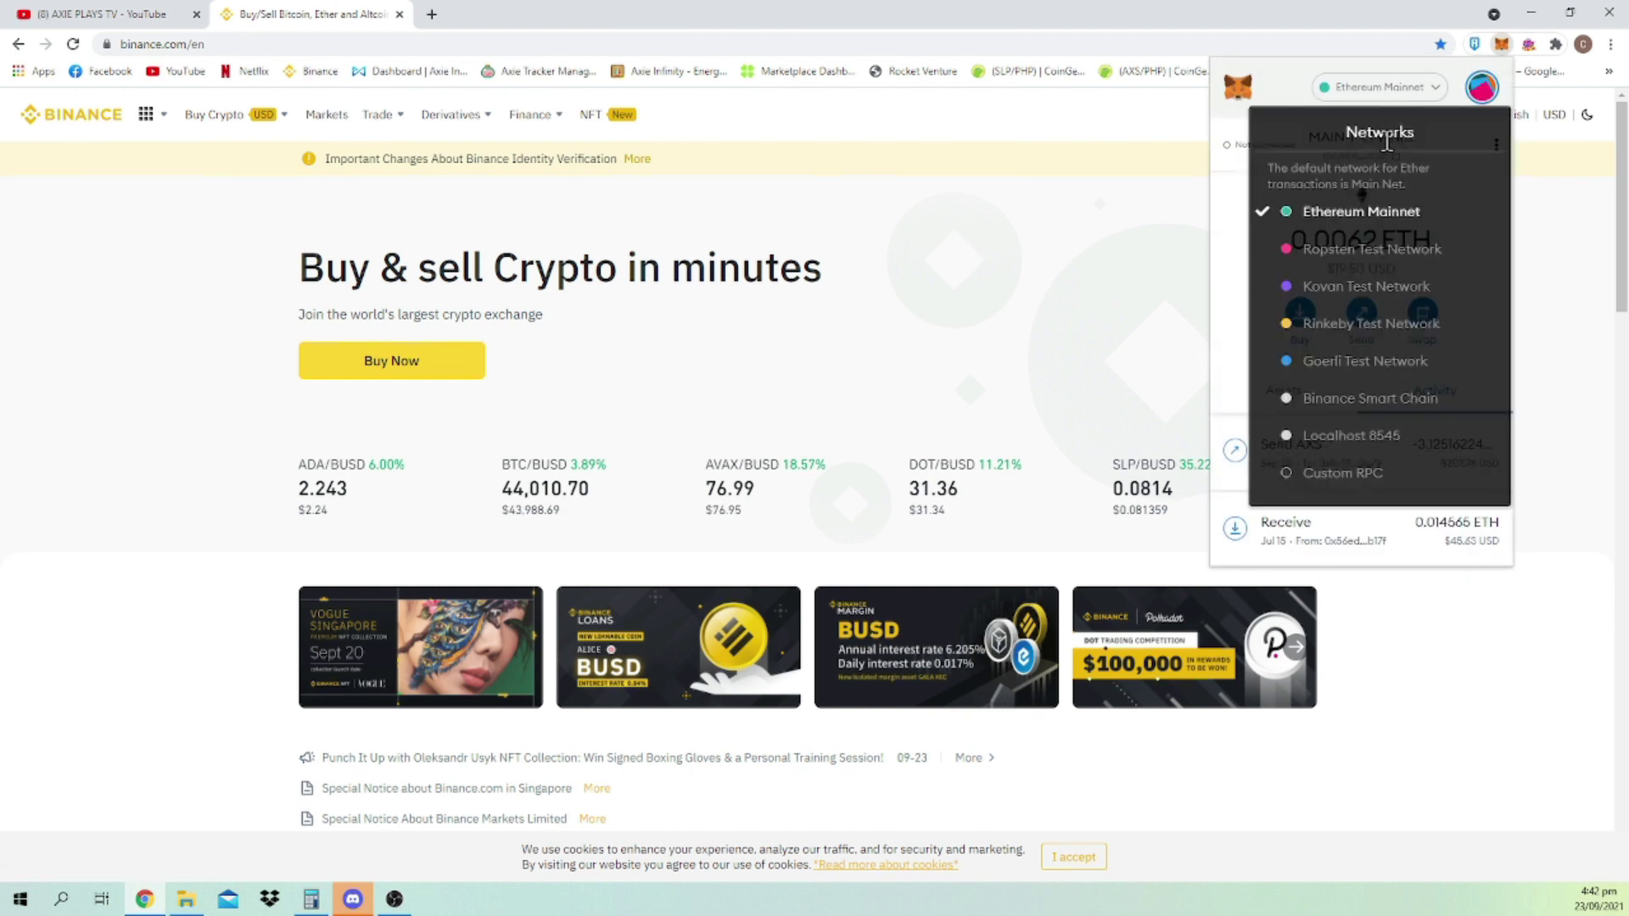
click(1370, 399)
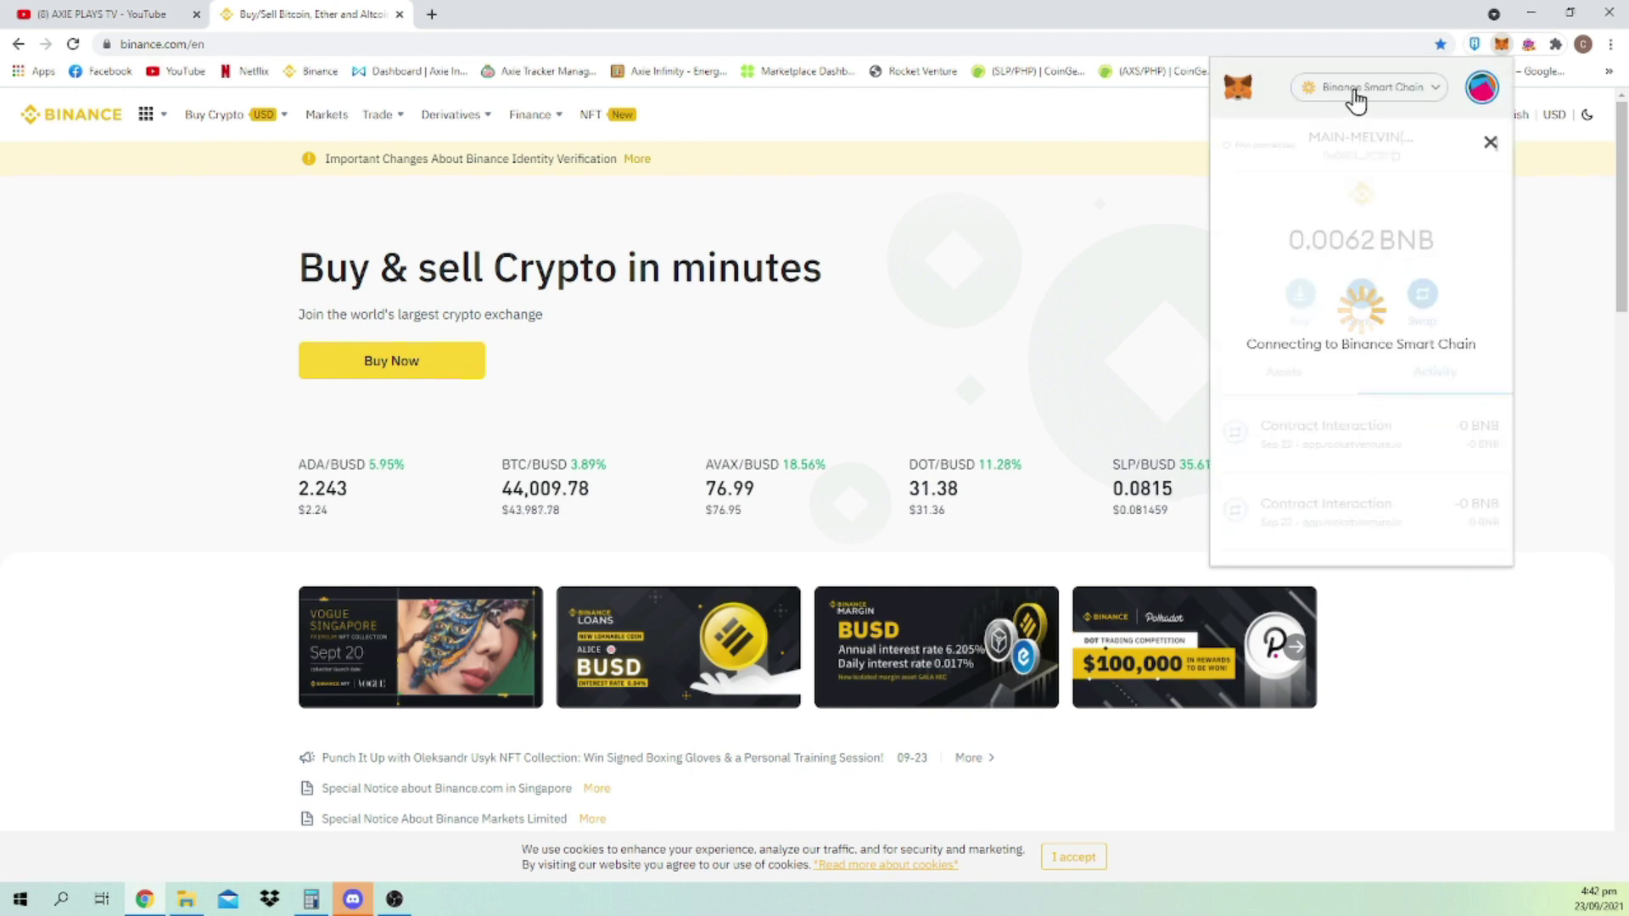
click(1264, 370)
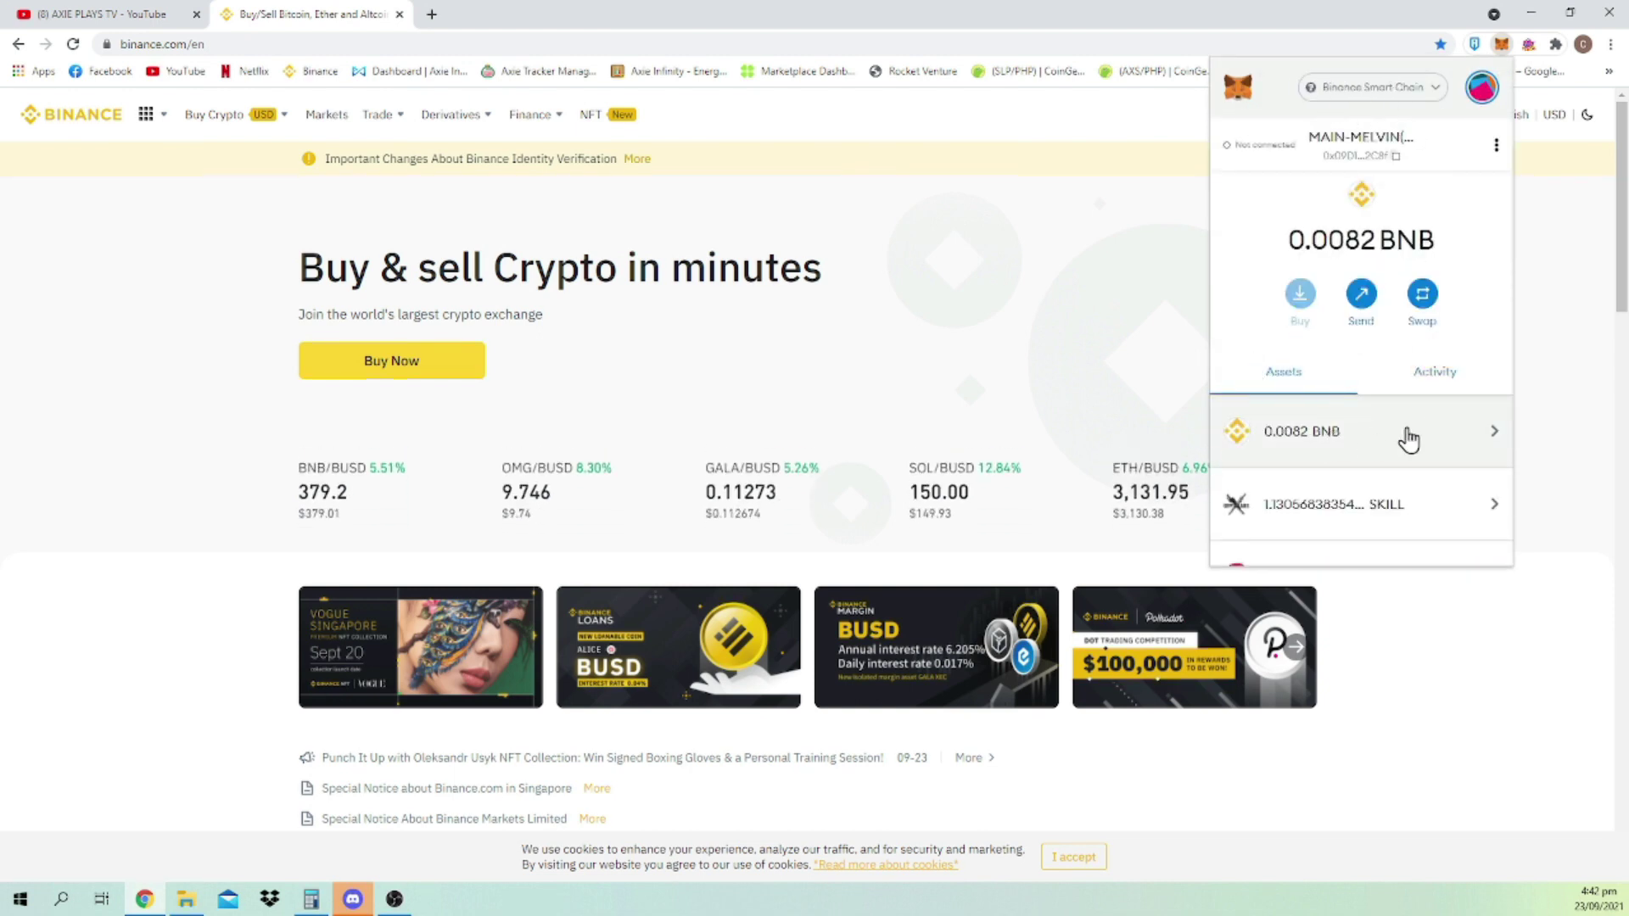
scroll(1408, 439, down, 7)
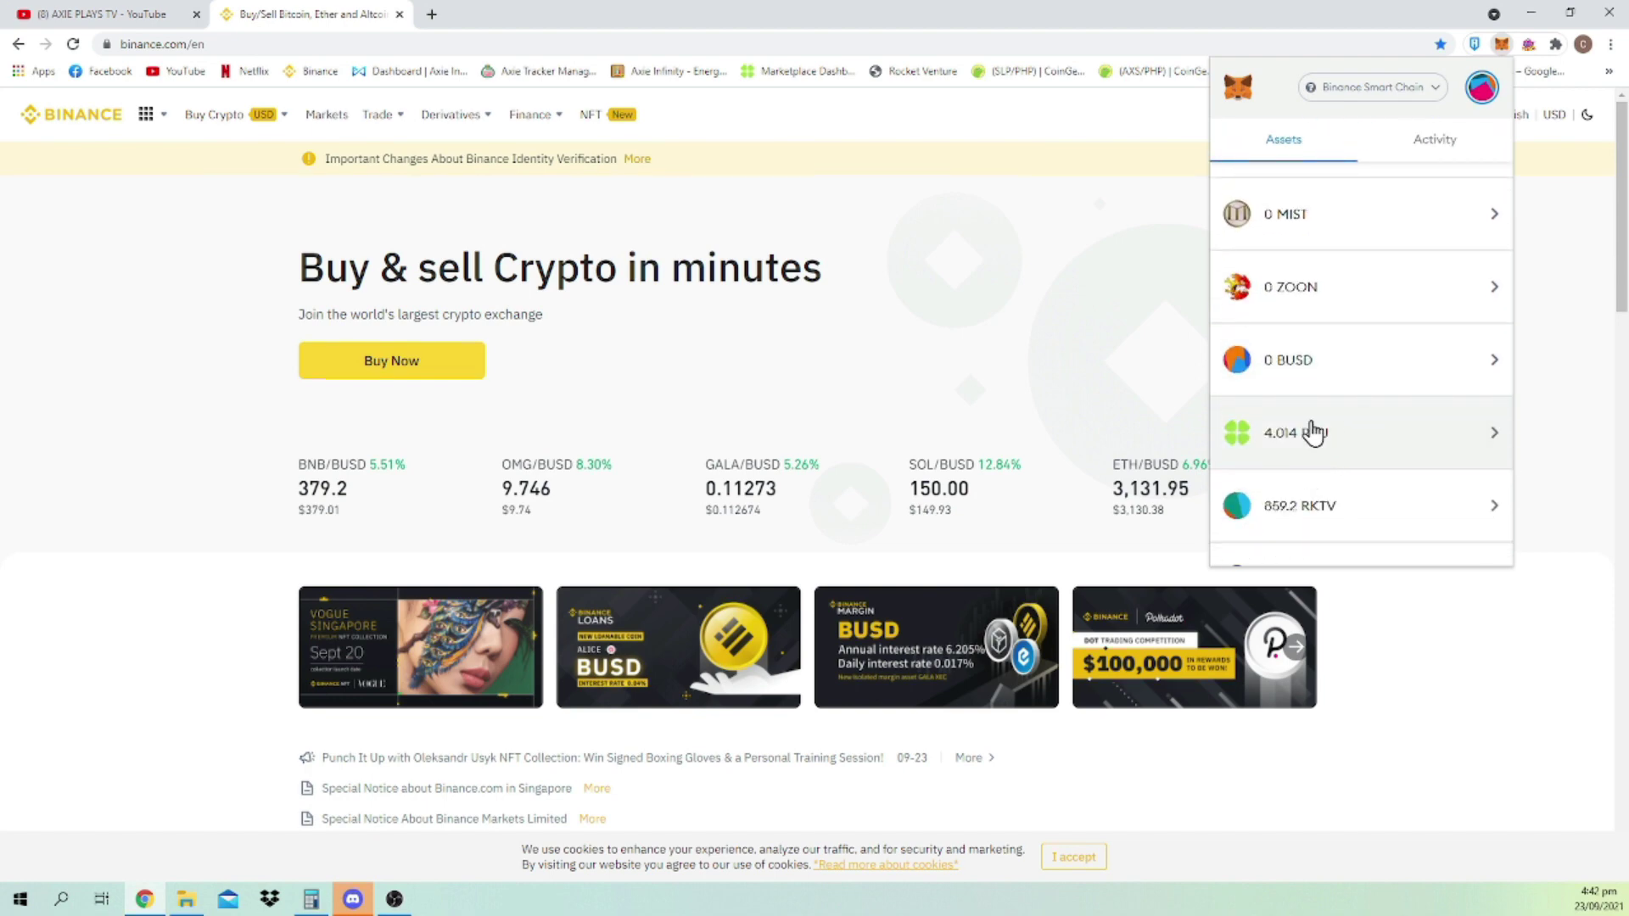
scroll(1312, 462, up, 7)
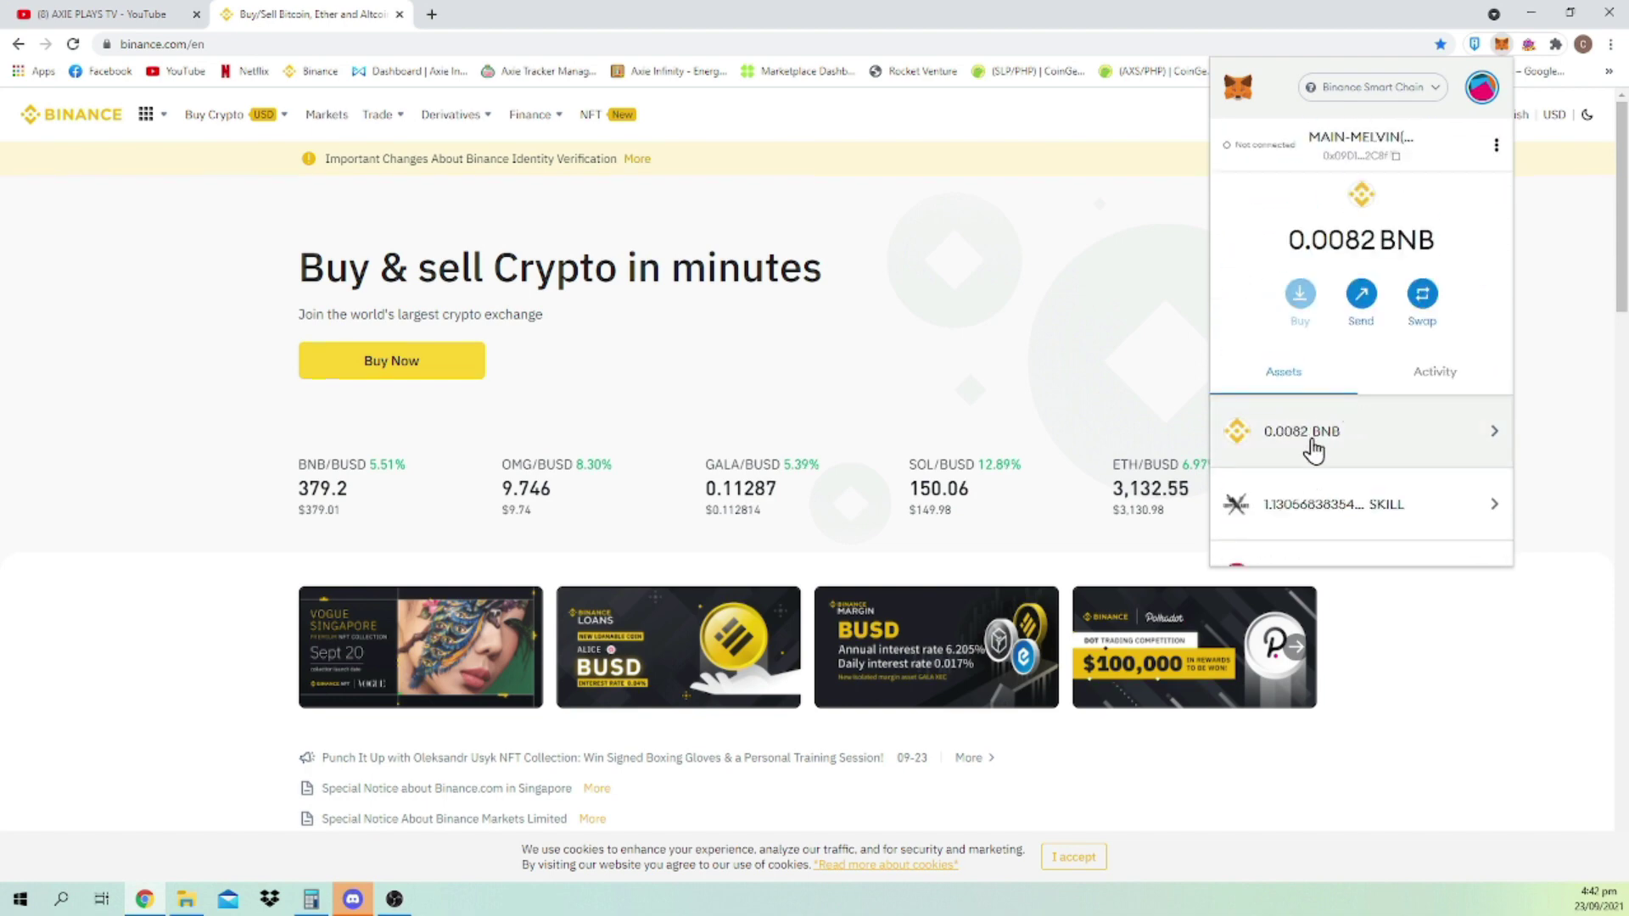
click(1020, 231)
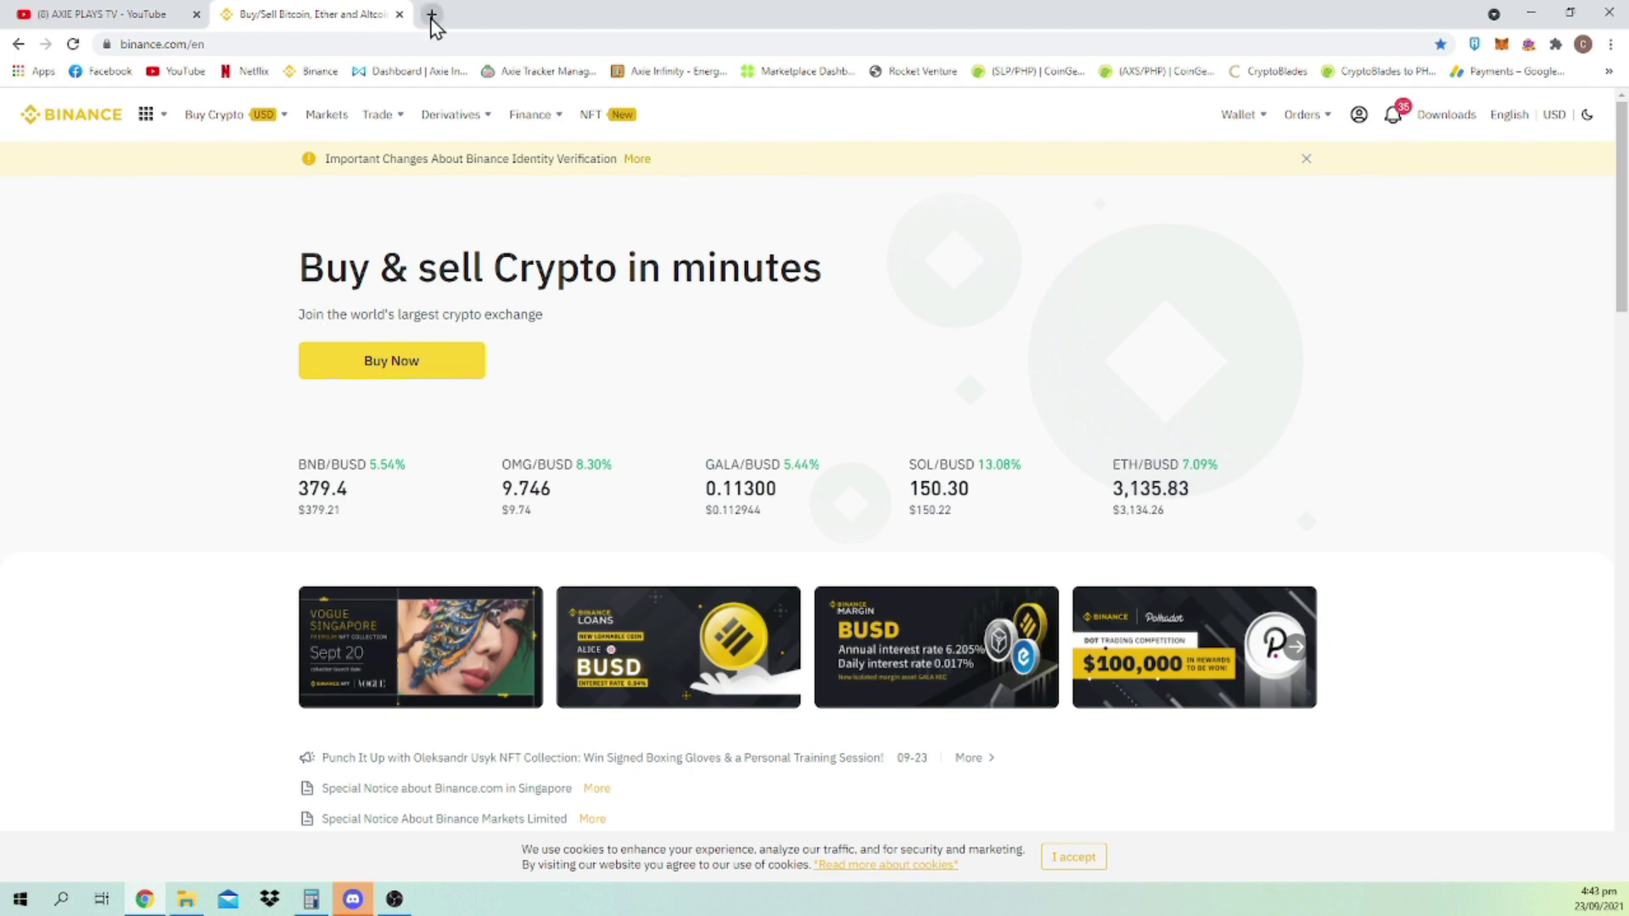
Check the MetaMask wallet and open pancakeswap.finance/swap in a new browser tab.
click(1501, 44)
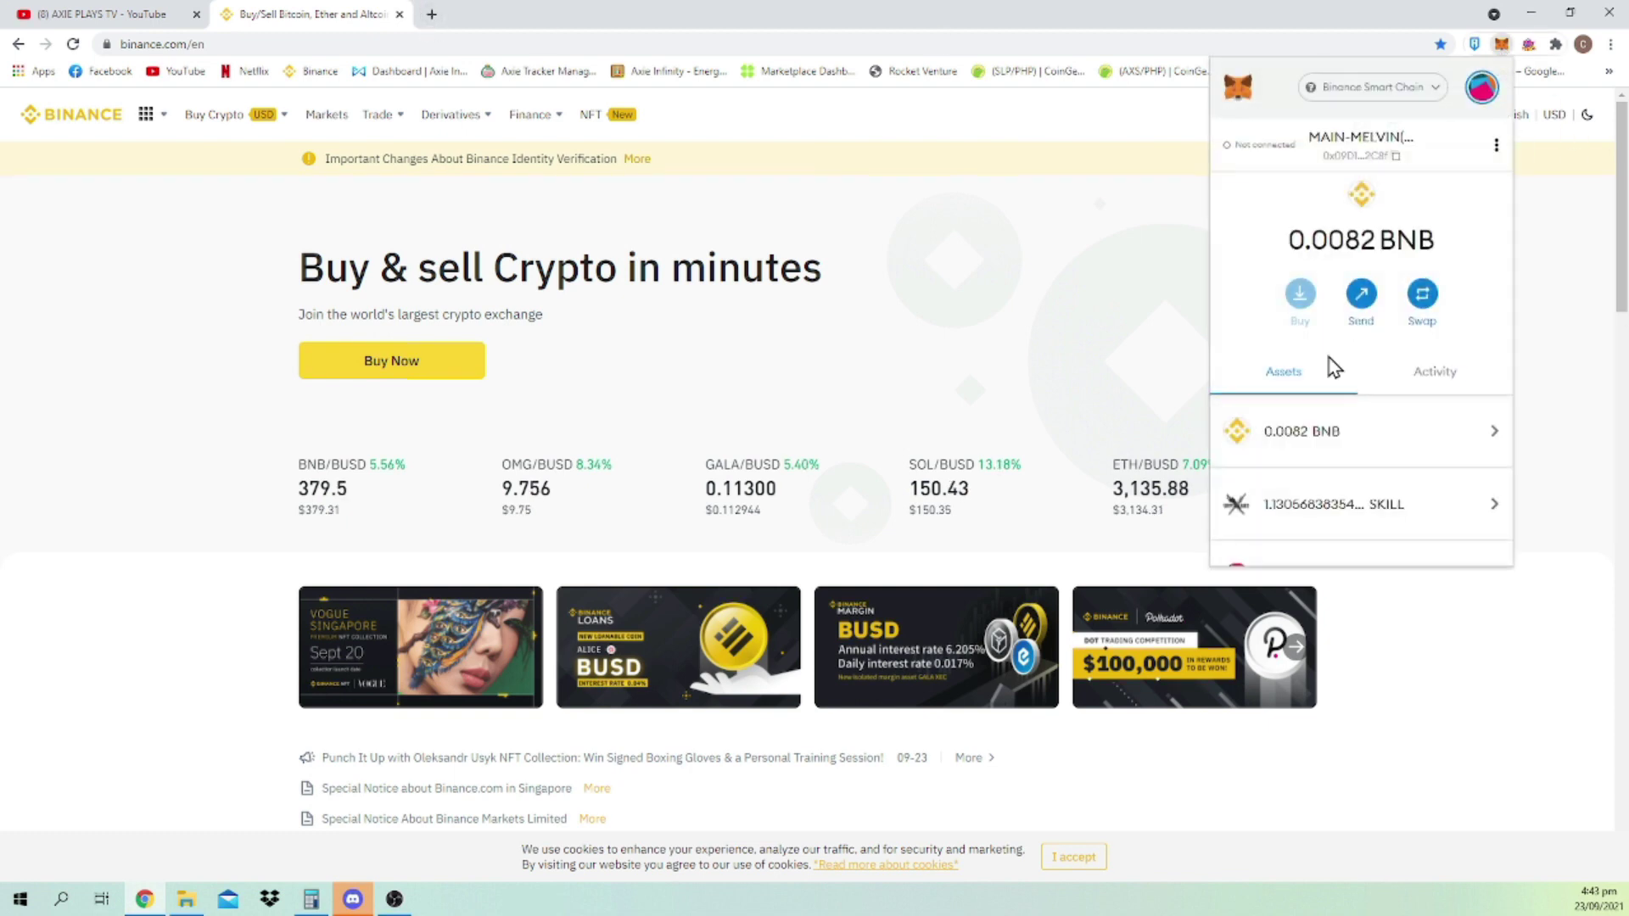
click(431, 15)
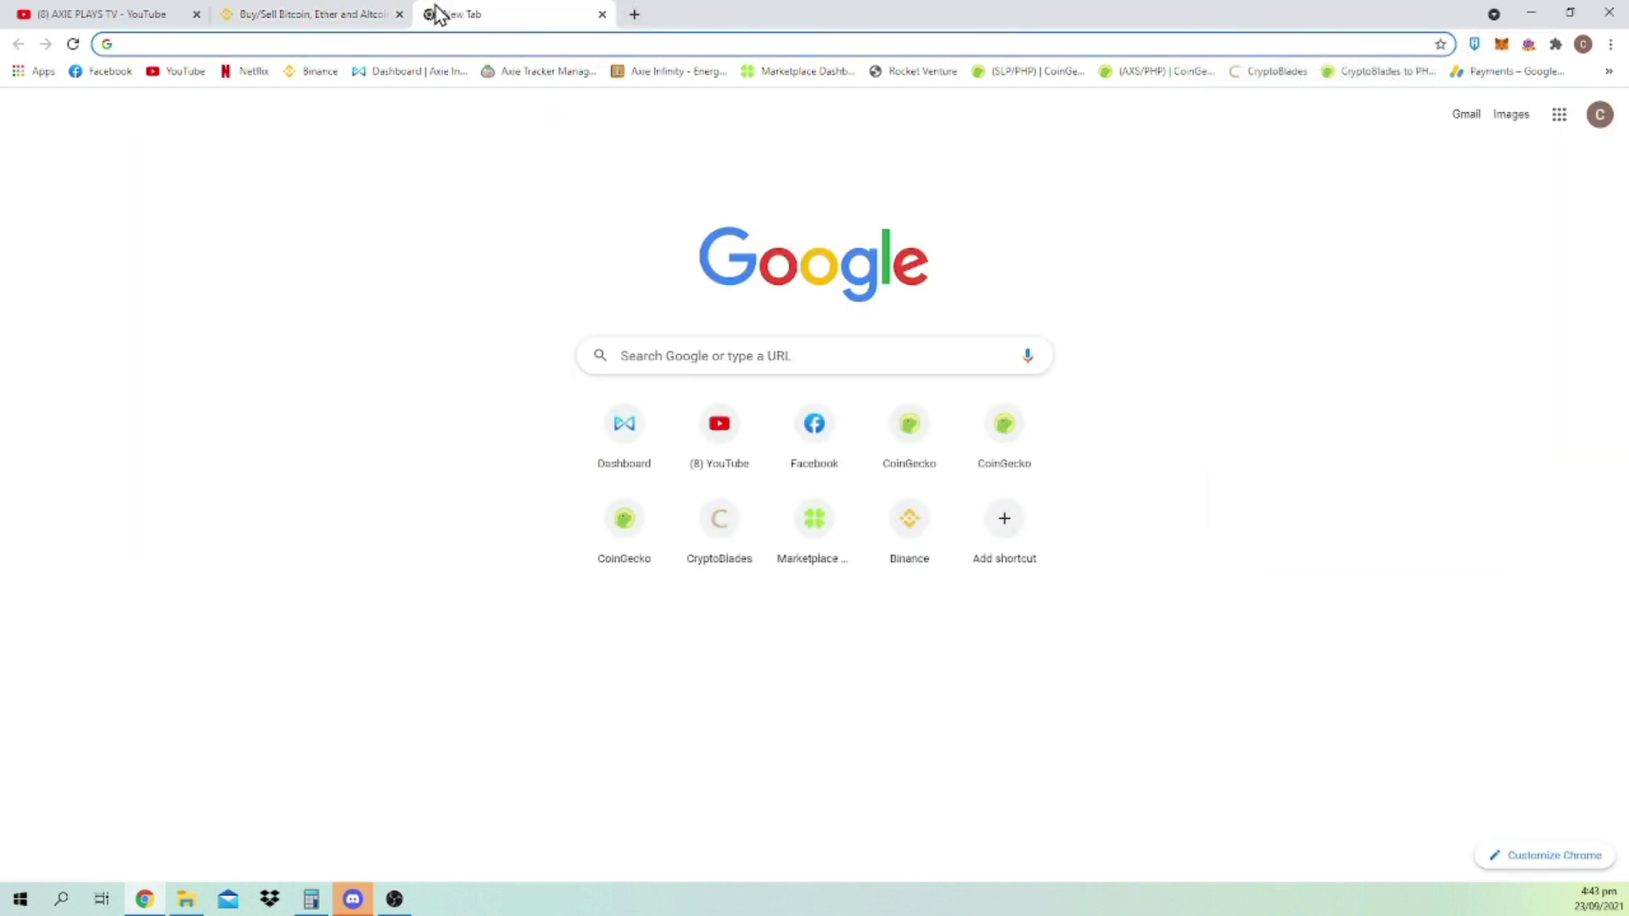
text(pancakeswap.finance/swap)
key(Return)
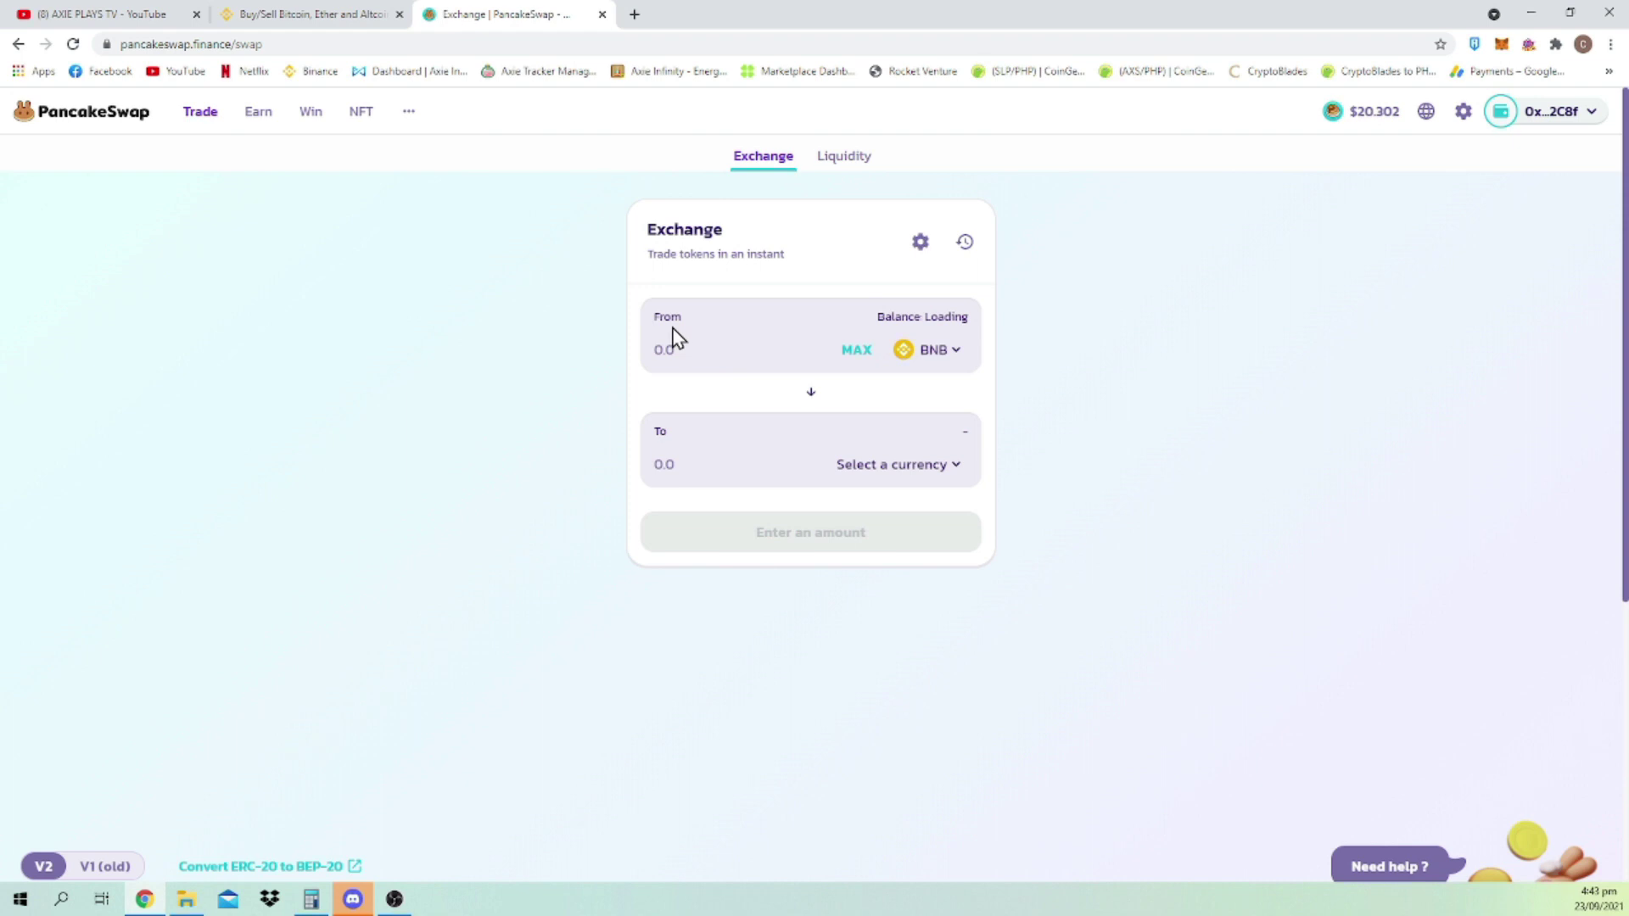
Find PVU and set it as the token to receive for BNB, and reopen that token's selection.
click(878, 467)
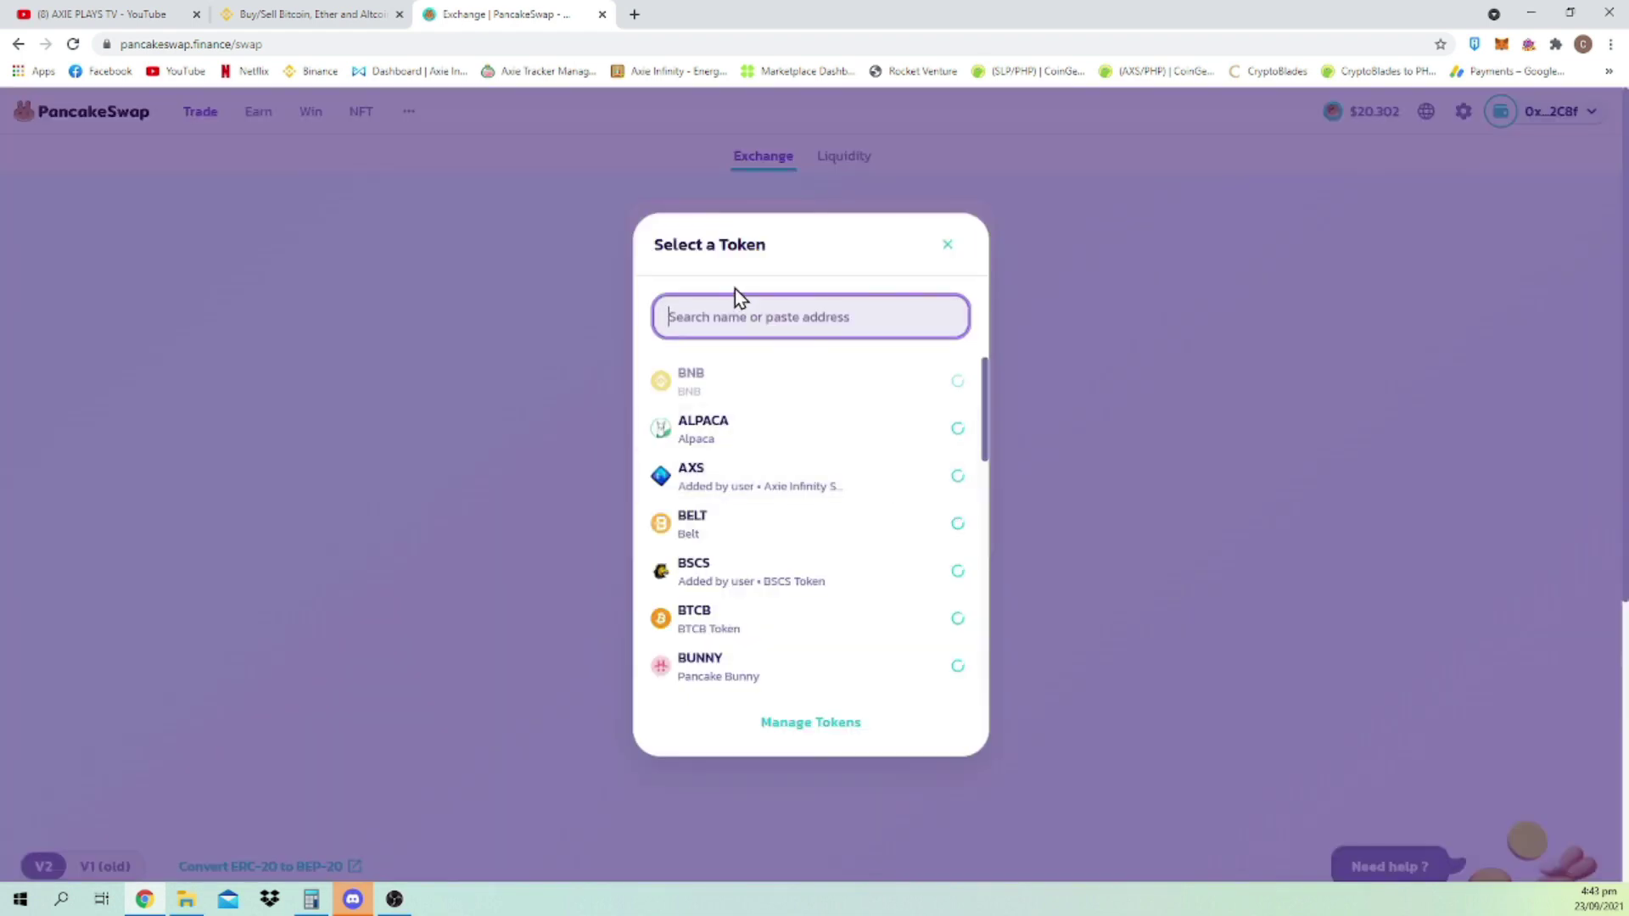
text(pvu)
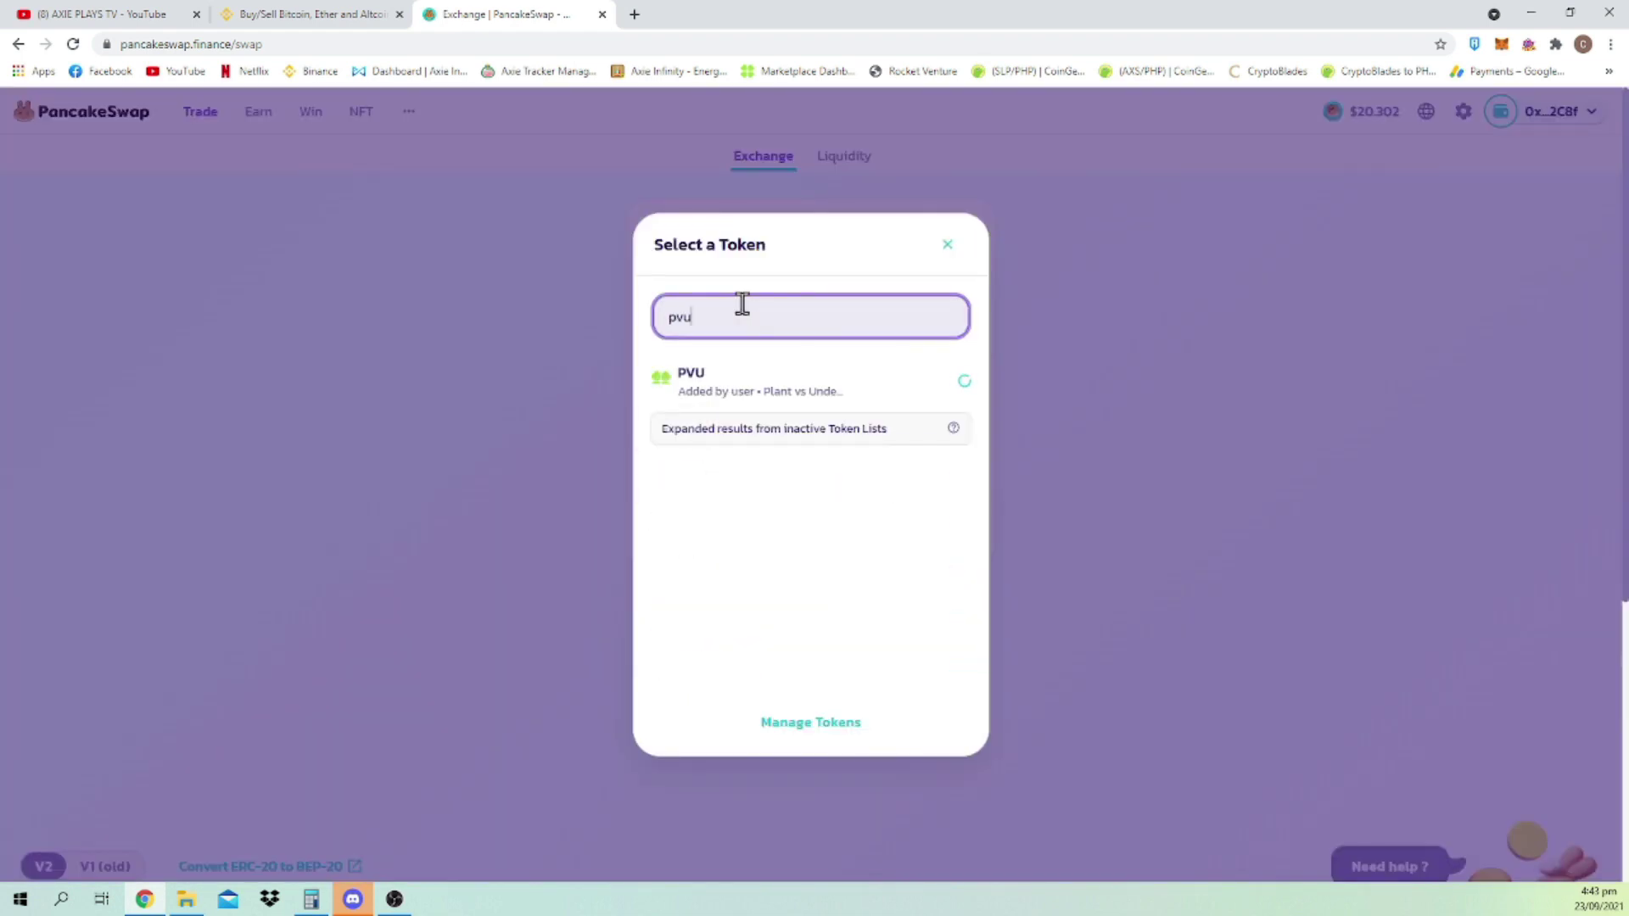
click(819, 392)
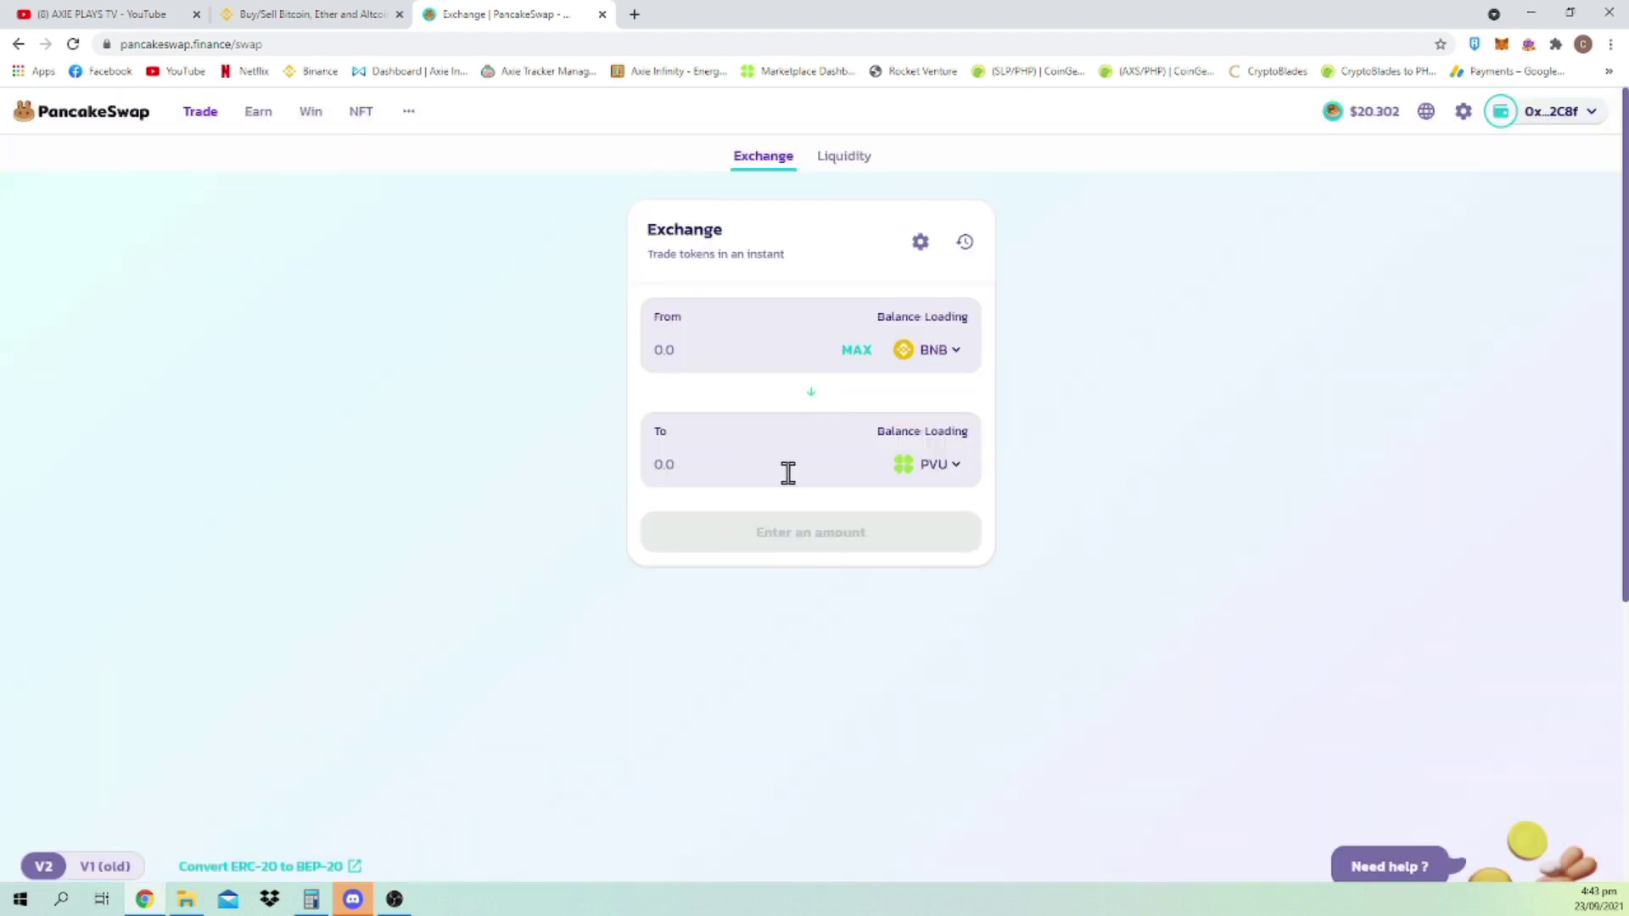
click(760, 464)
click(932, 462)
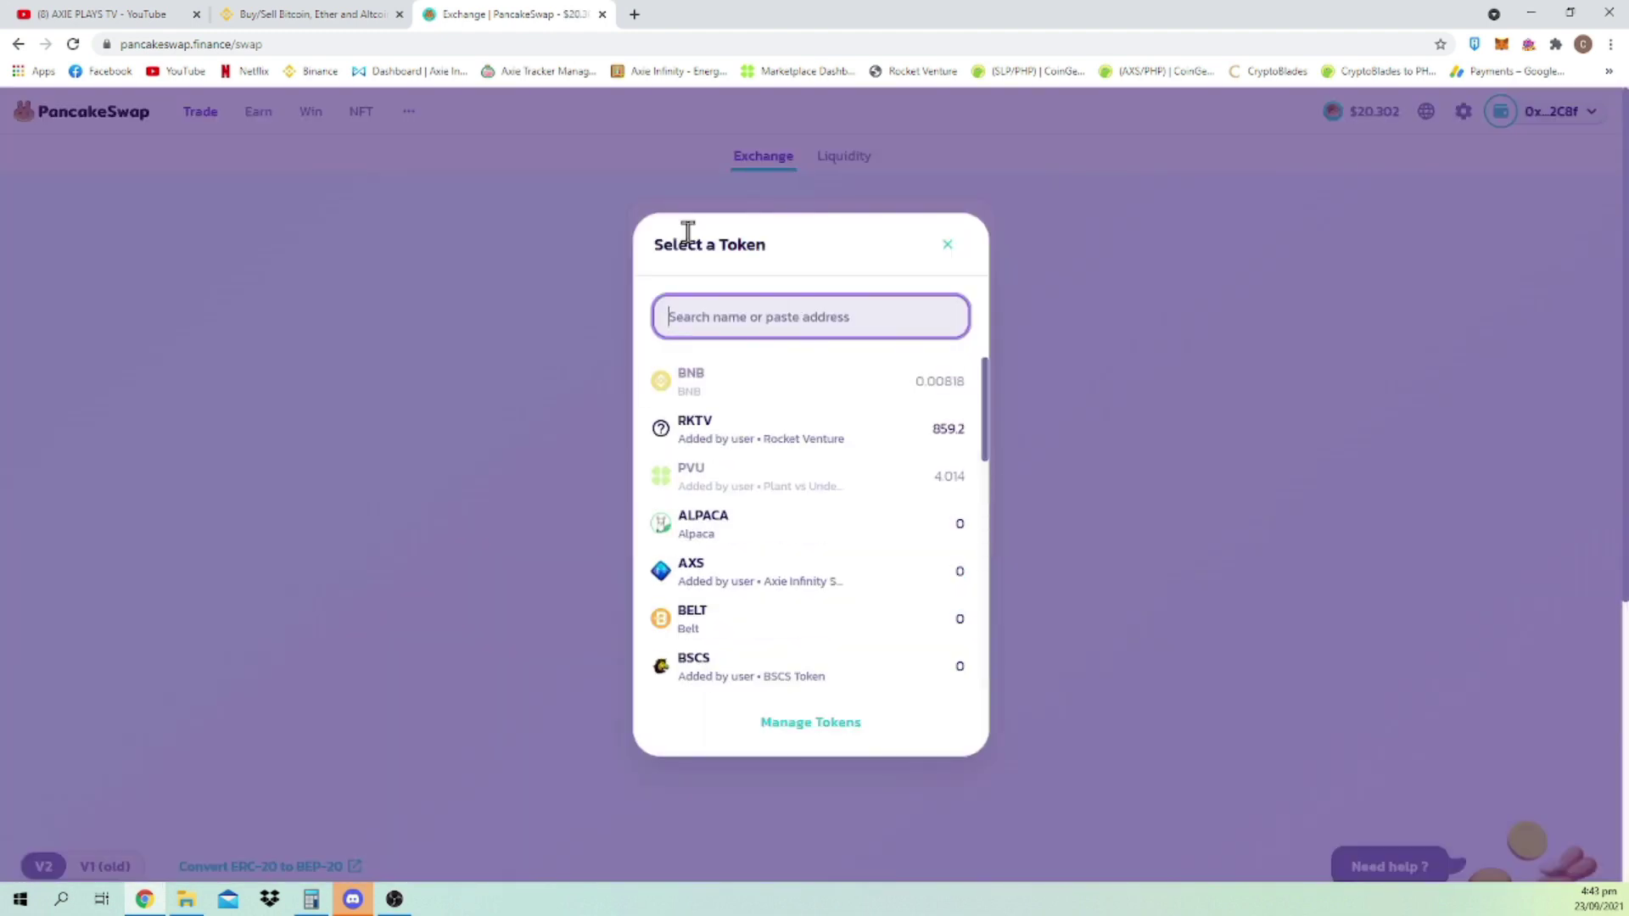
Search Google for "pvu to php" in a new tab and examine the PVU price on CoinGecko's PVU/PHP page.
click(634, 14)
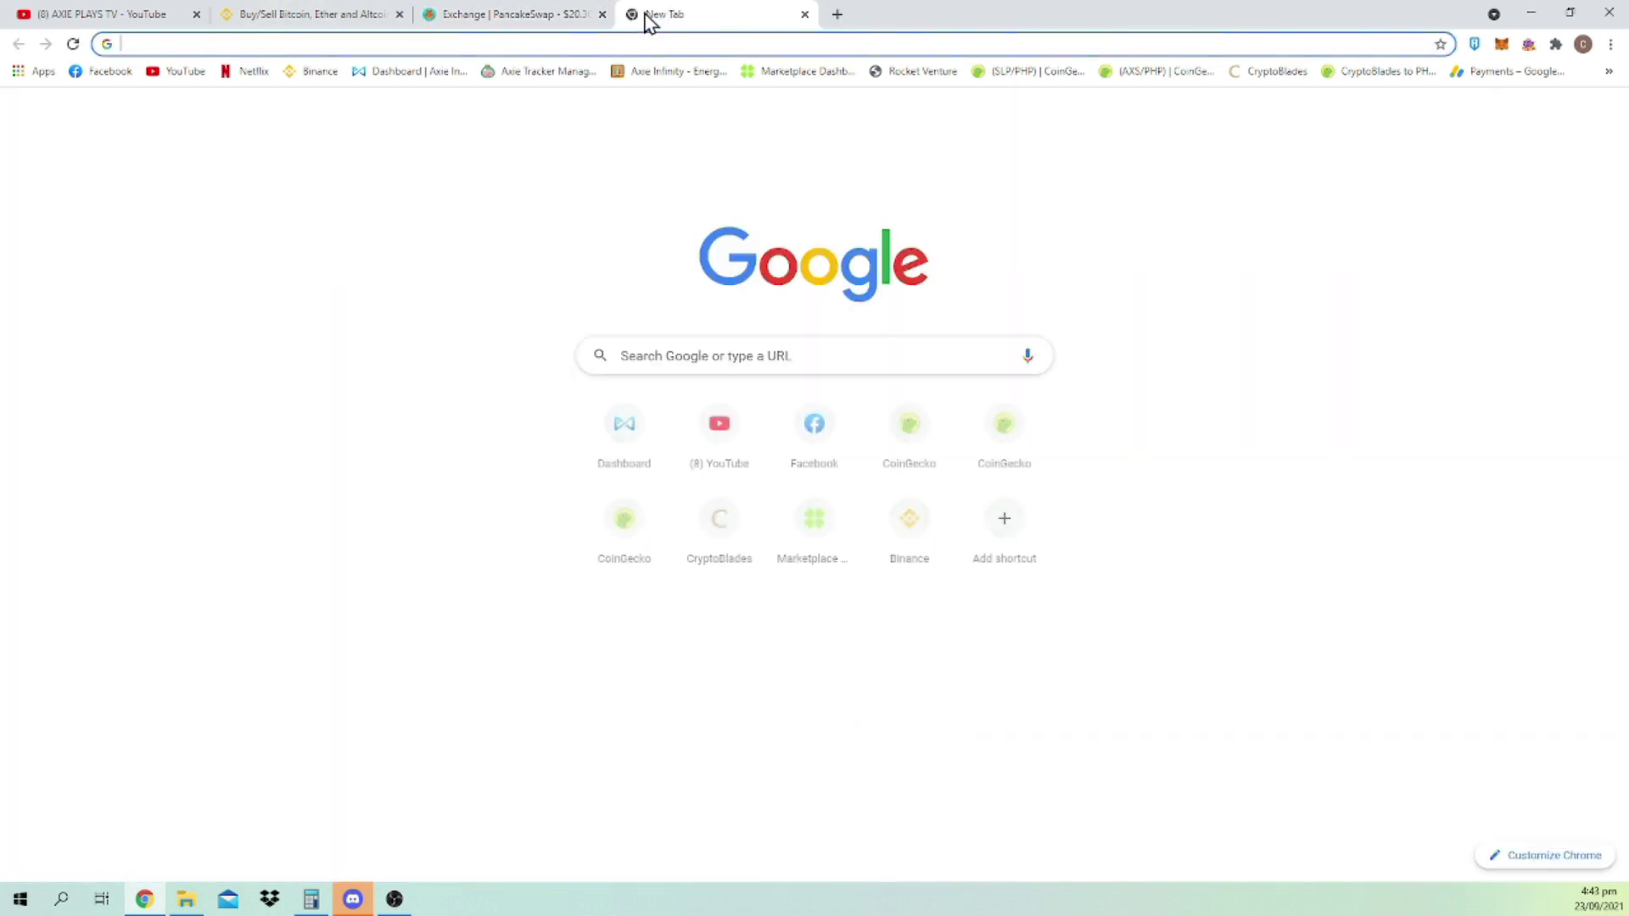
text(pvu)
key(Return)
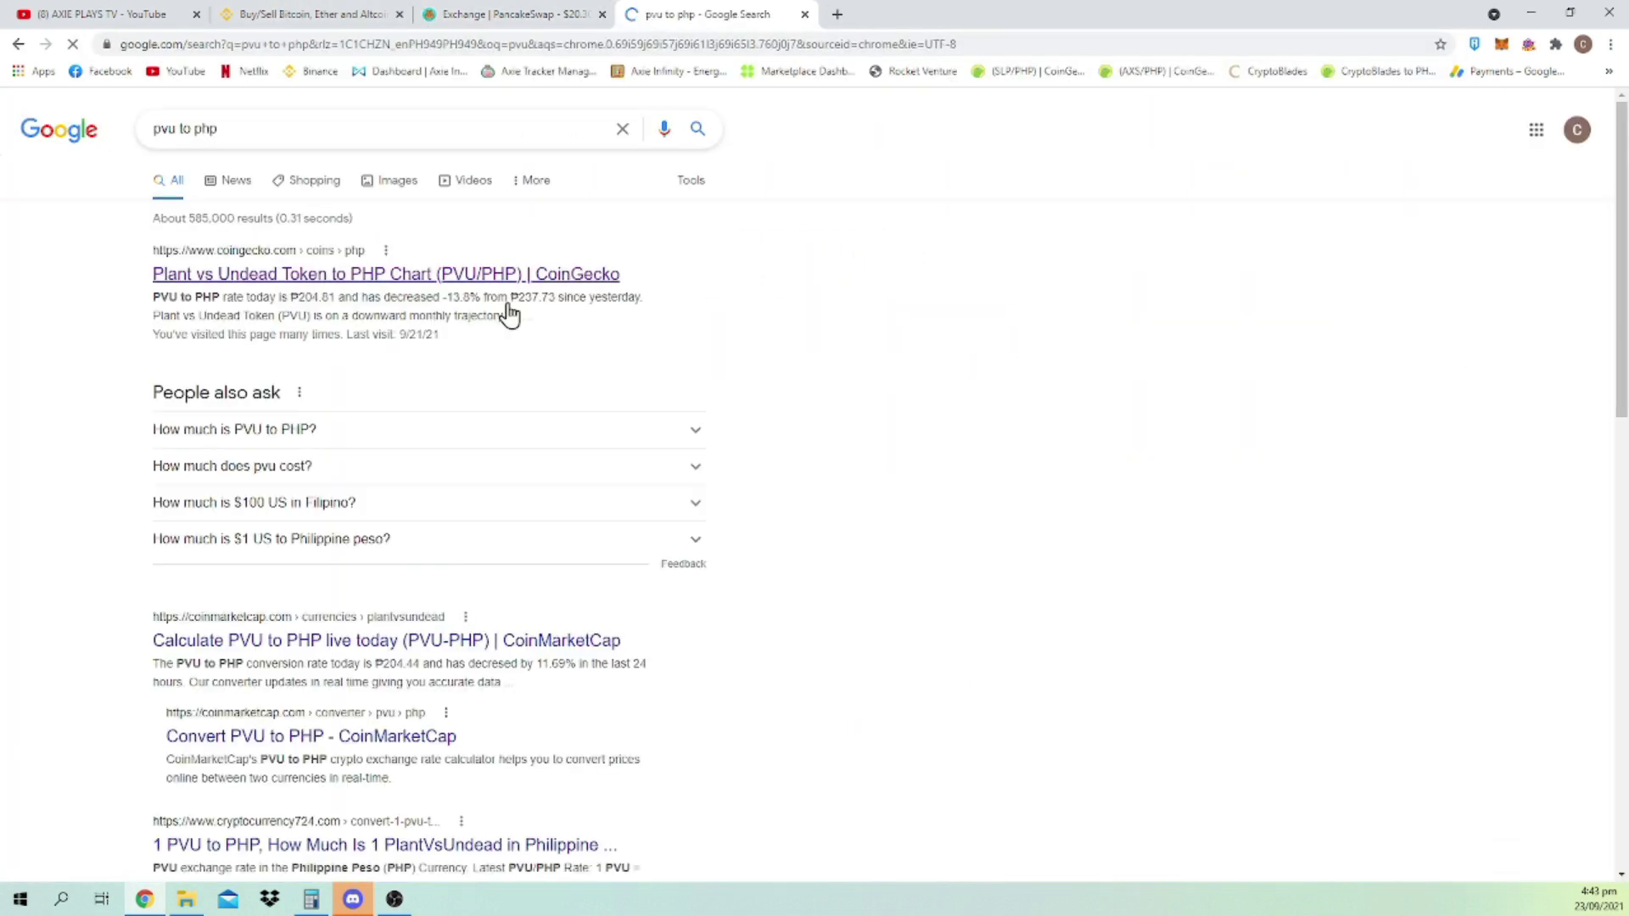
click(480, 275)
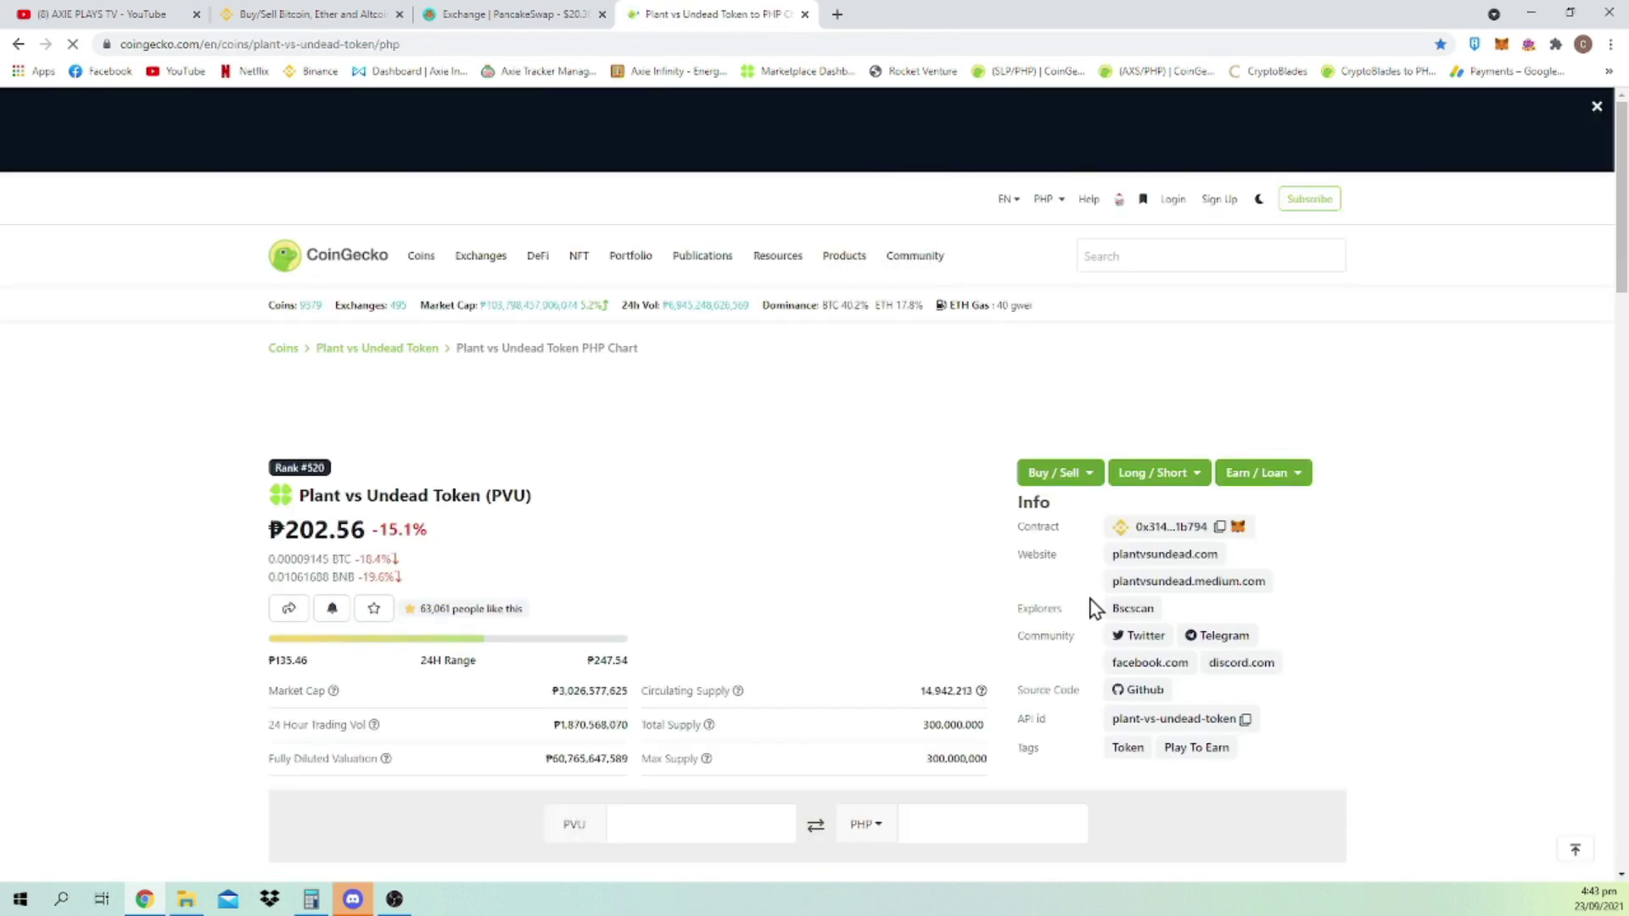
drag(429, 535, 298, 533)
click(498, 534)
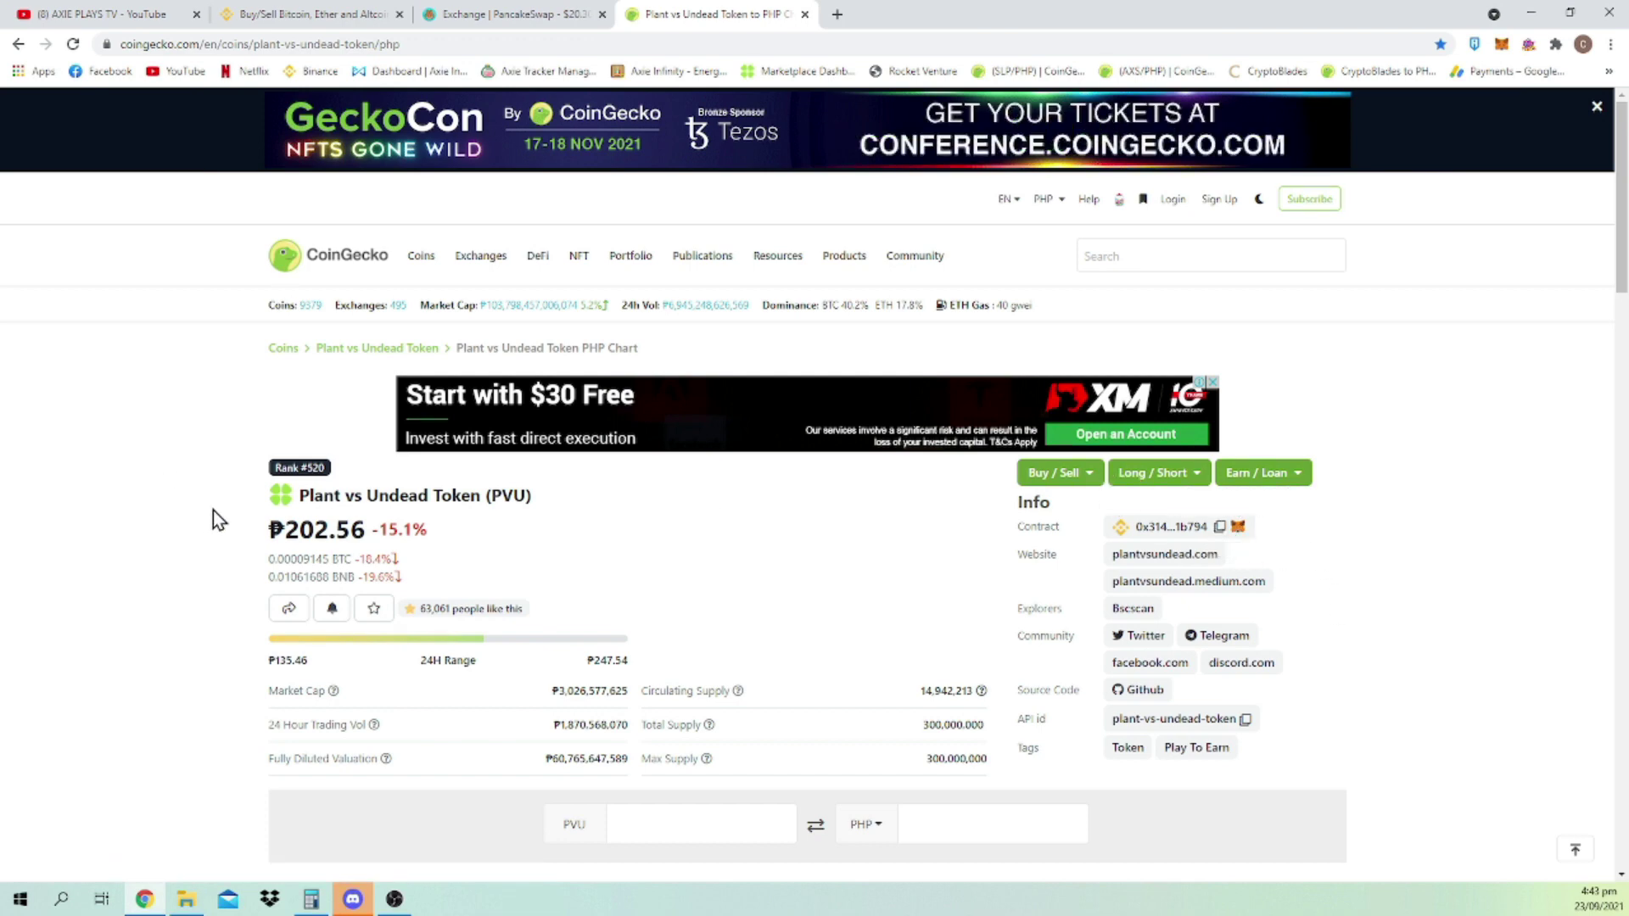
drag(256, 537, 485, 539)
click(495, 537)
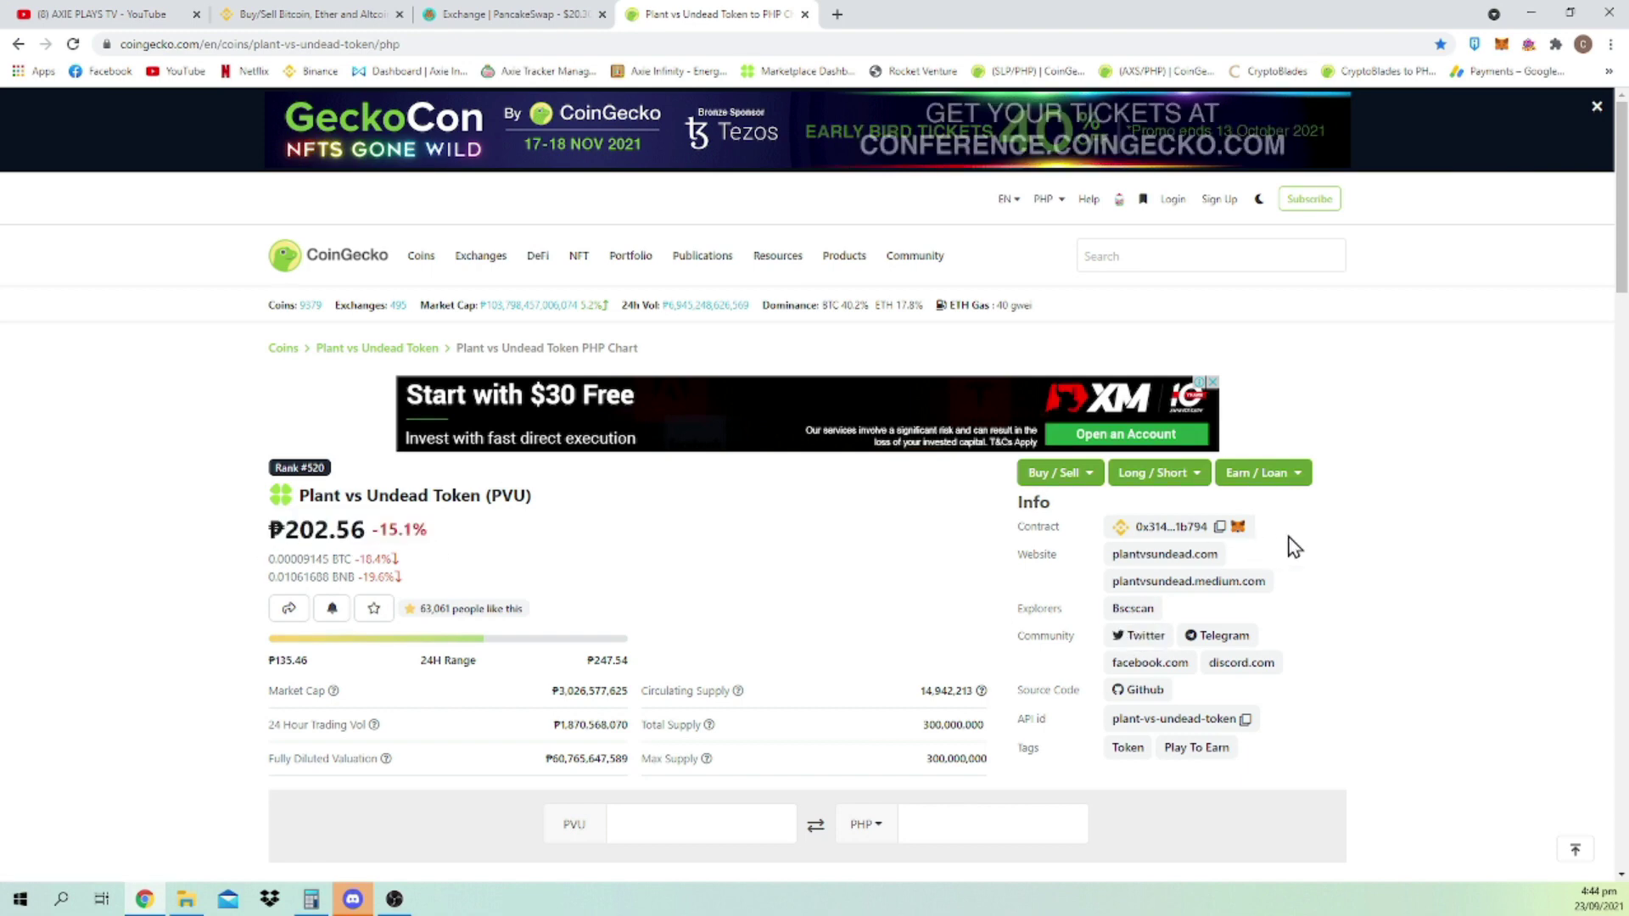
Try to add PVU to MetaMask from its CoinGecko contract entry, and check for it among the wallet's assets.
click(1238, 529)
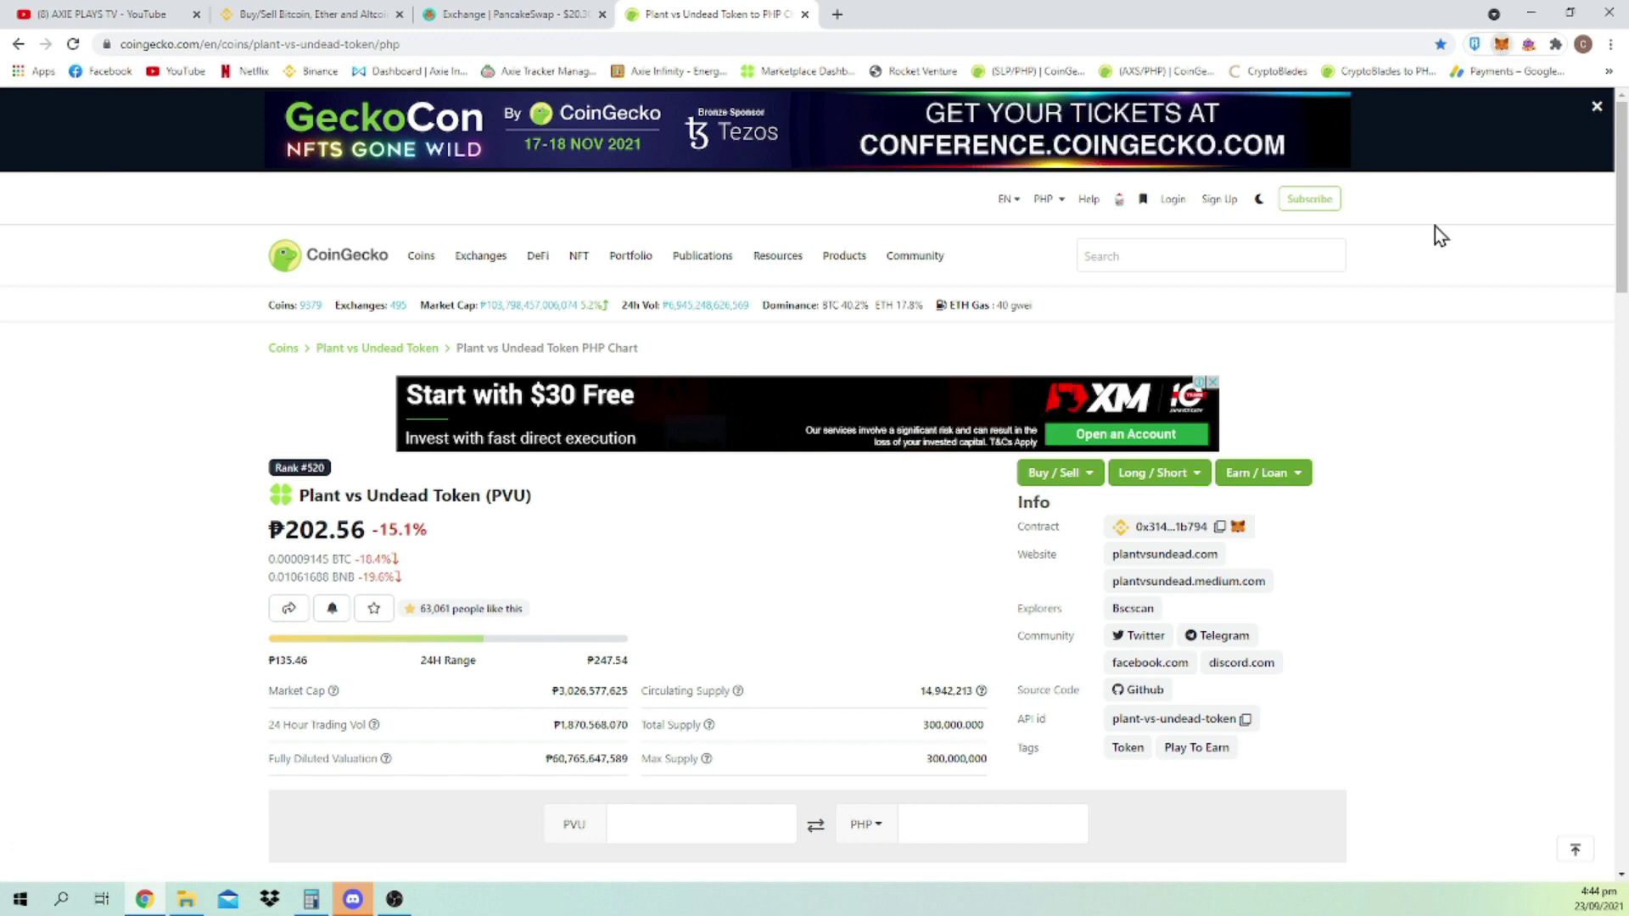
click(1501, 43)
scroll(1320, 475, down, 5)
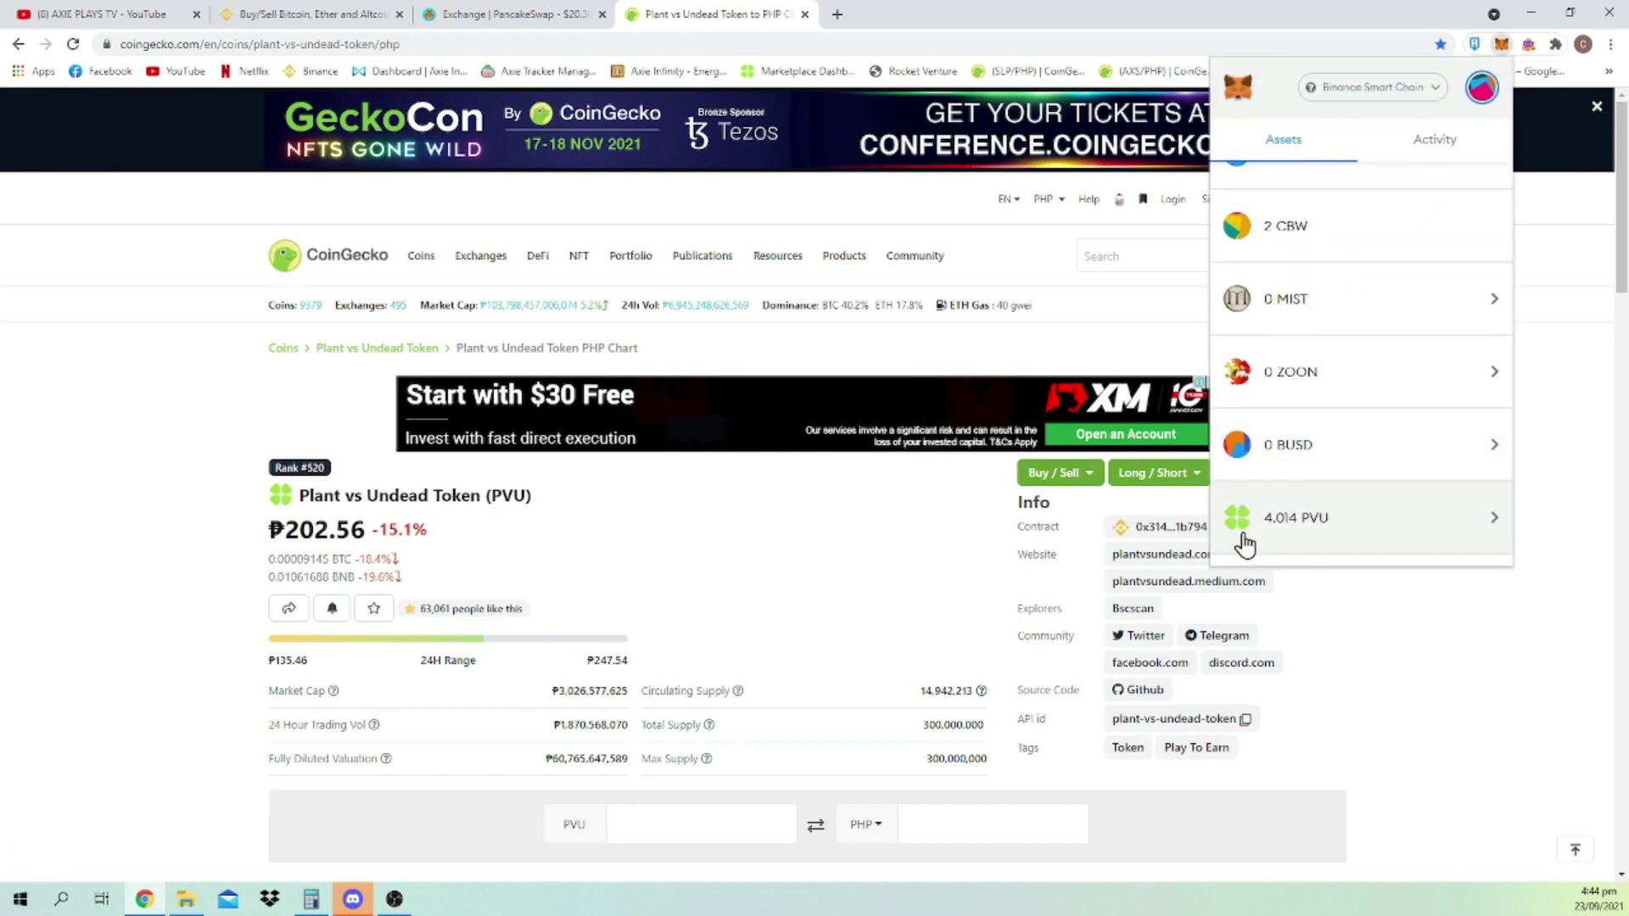
click(1393, 681)
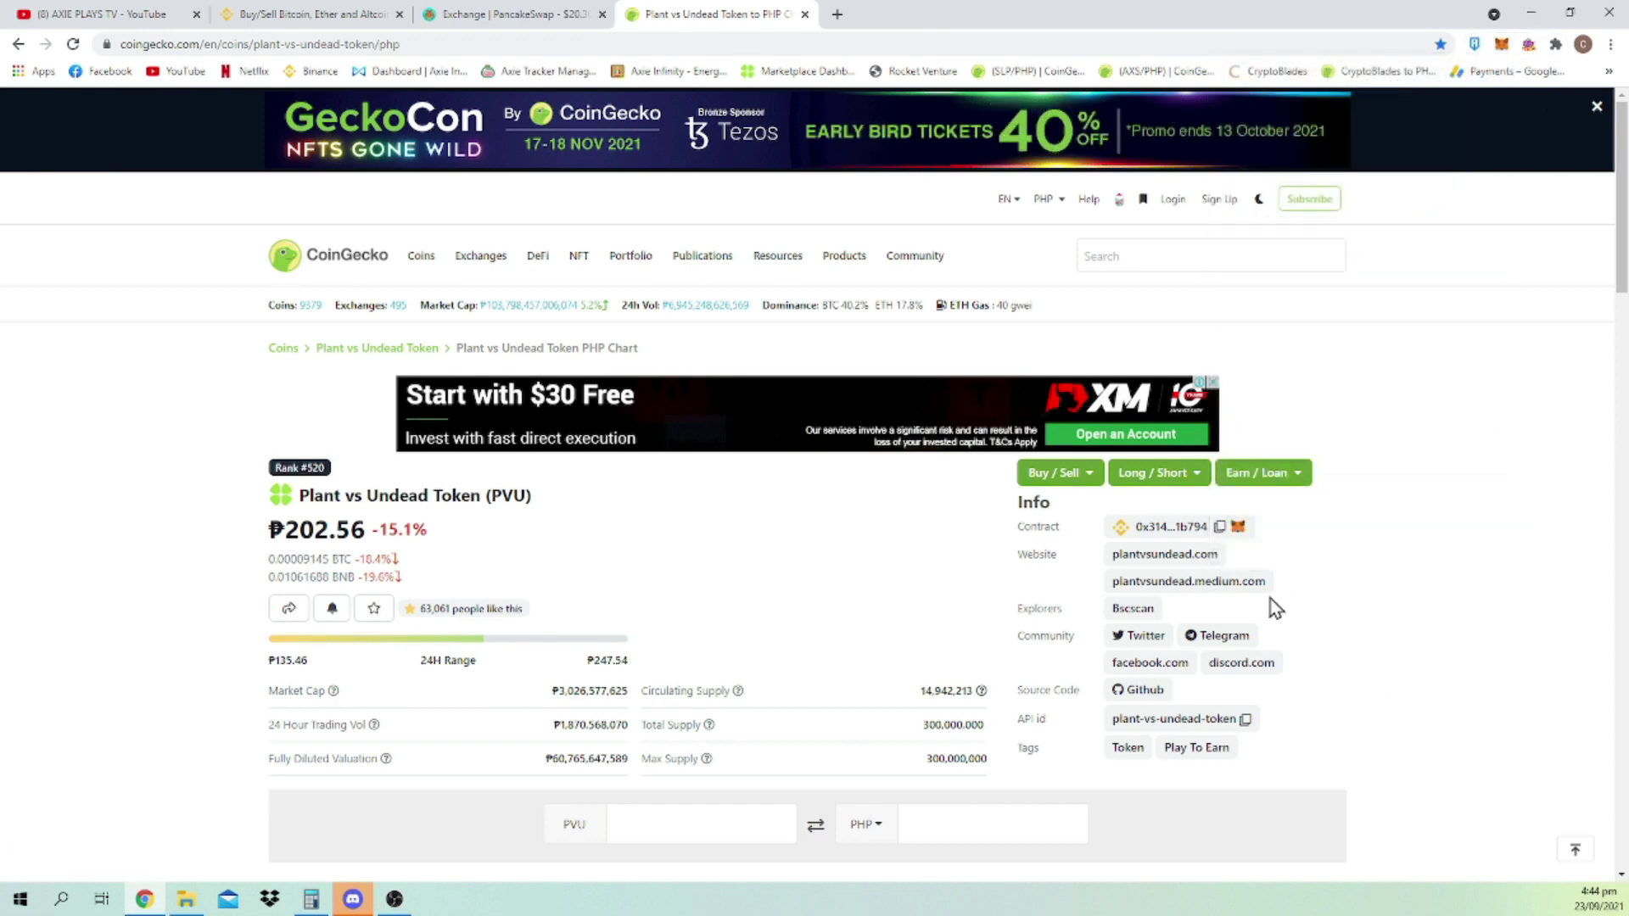
Copy the PVU contract address from CoinGecko, look it up in PancakeSwap's token selection, and close the selection.
click(1220, 530)
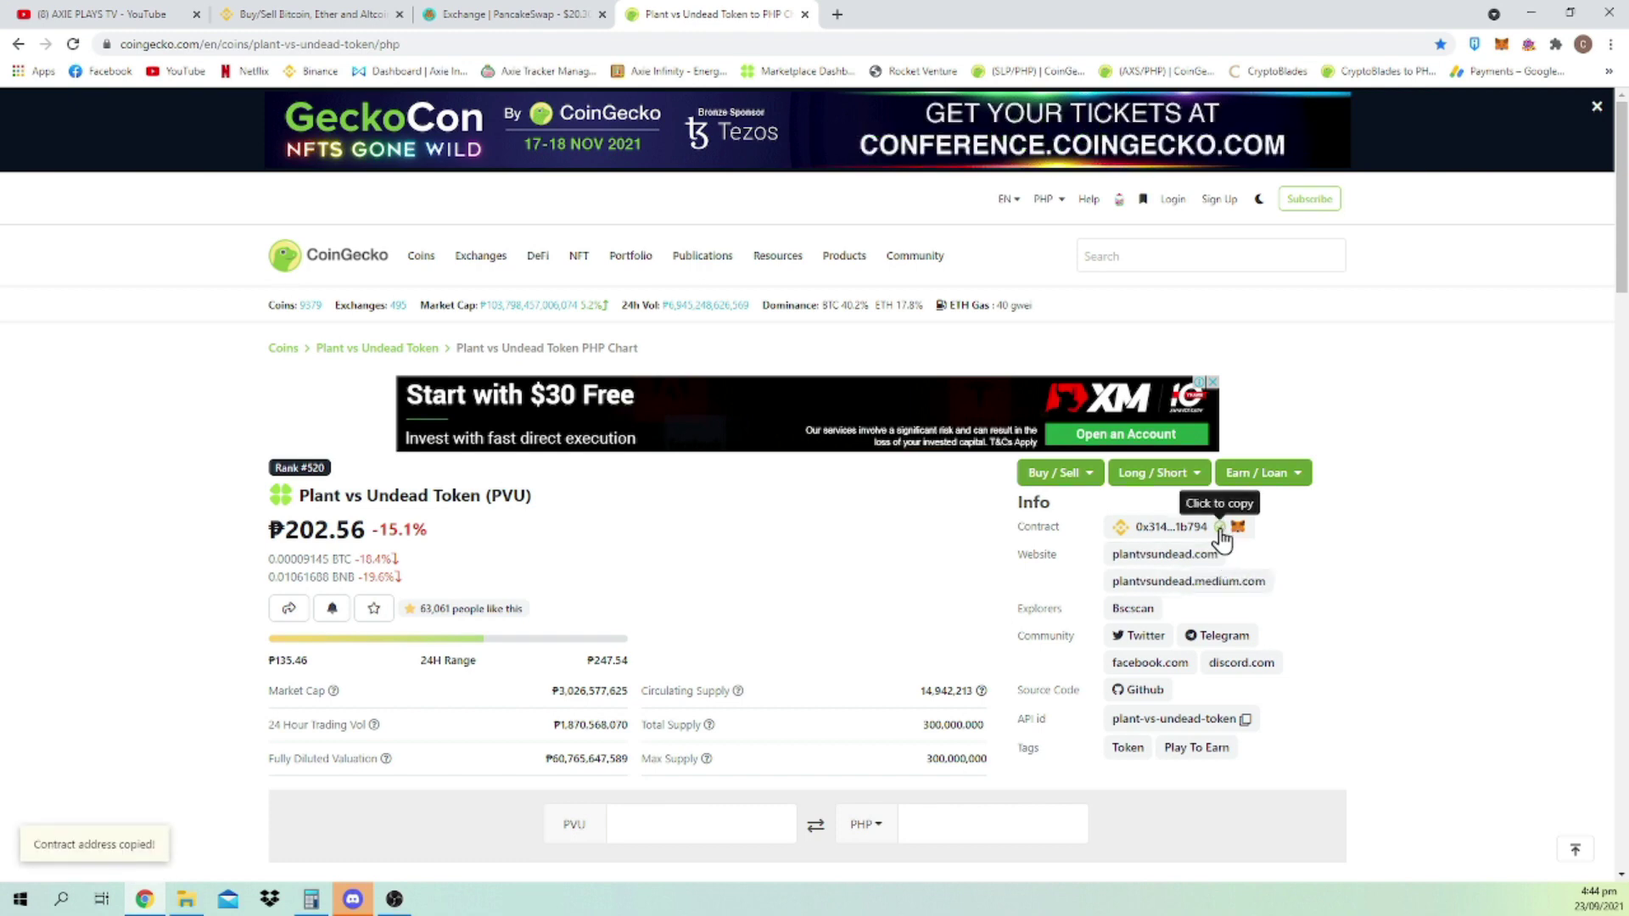
click(500, 14)
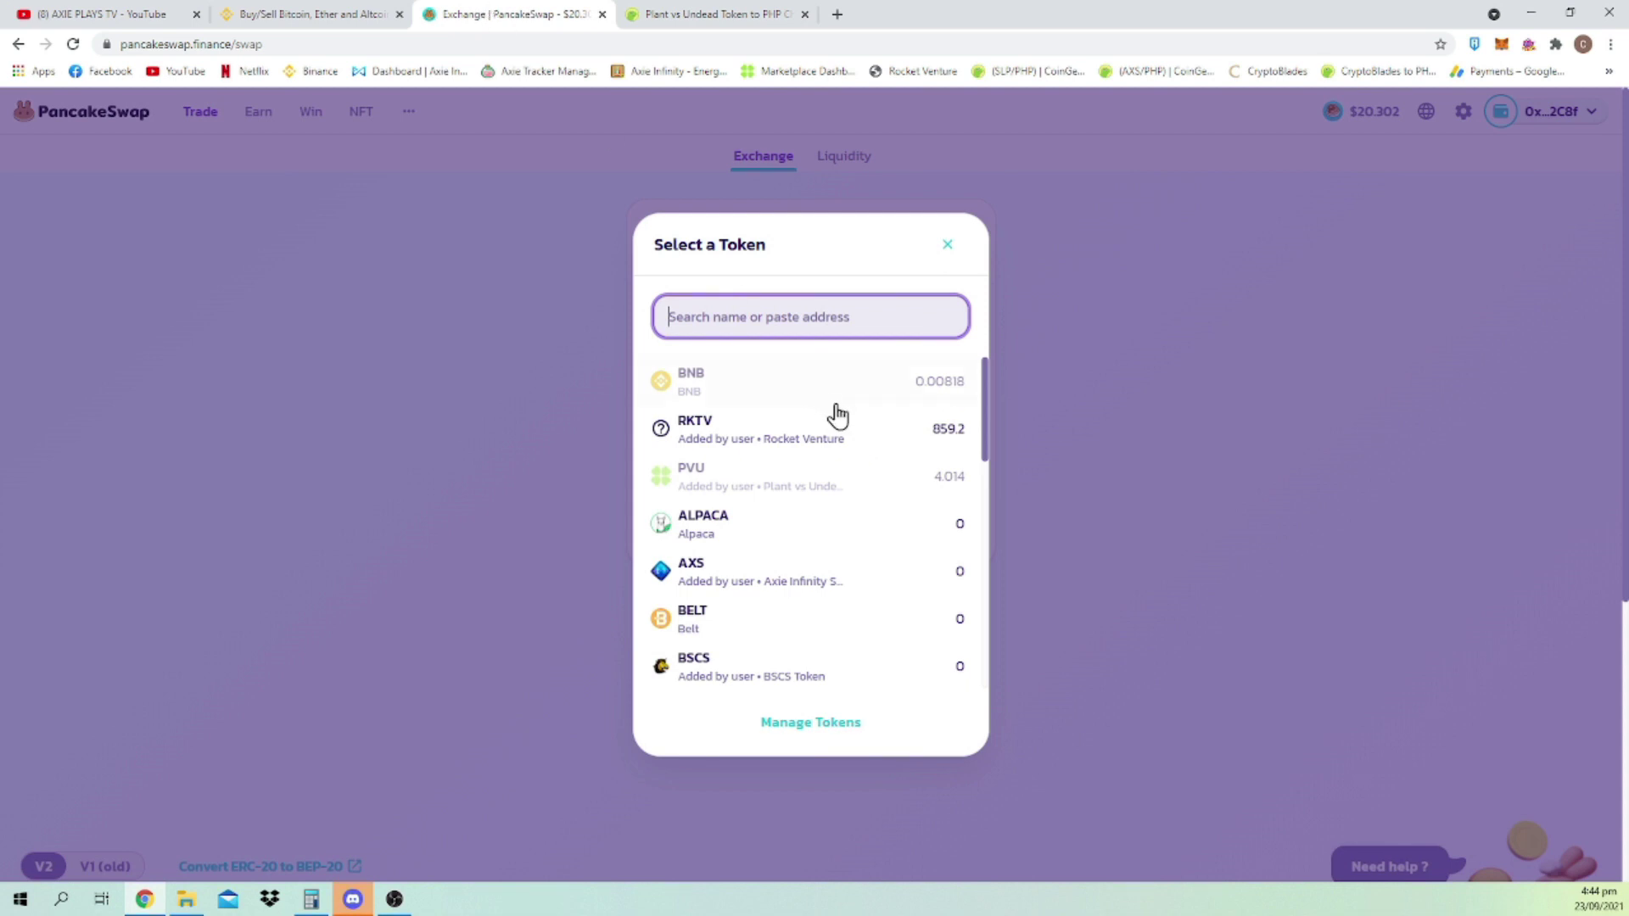
key(ctrl+v)
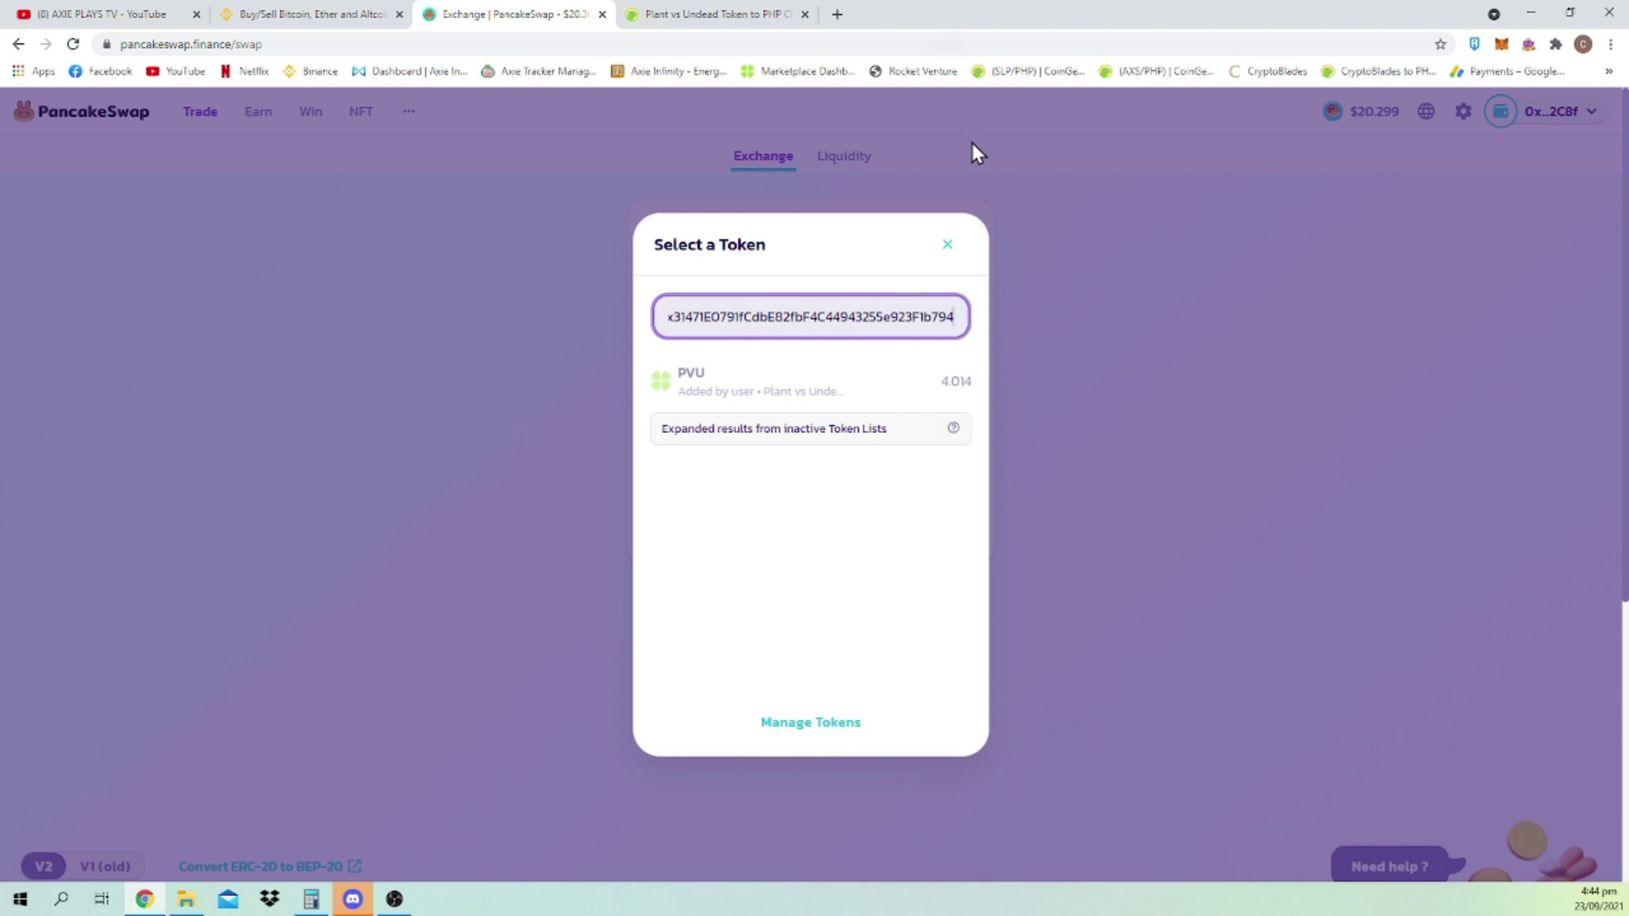
click(948, 245)
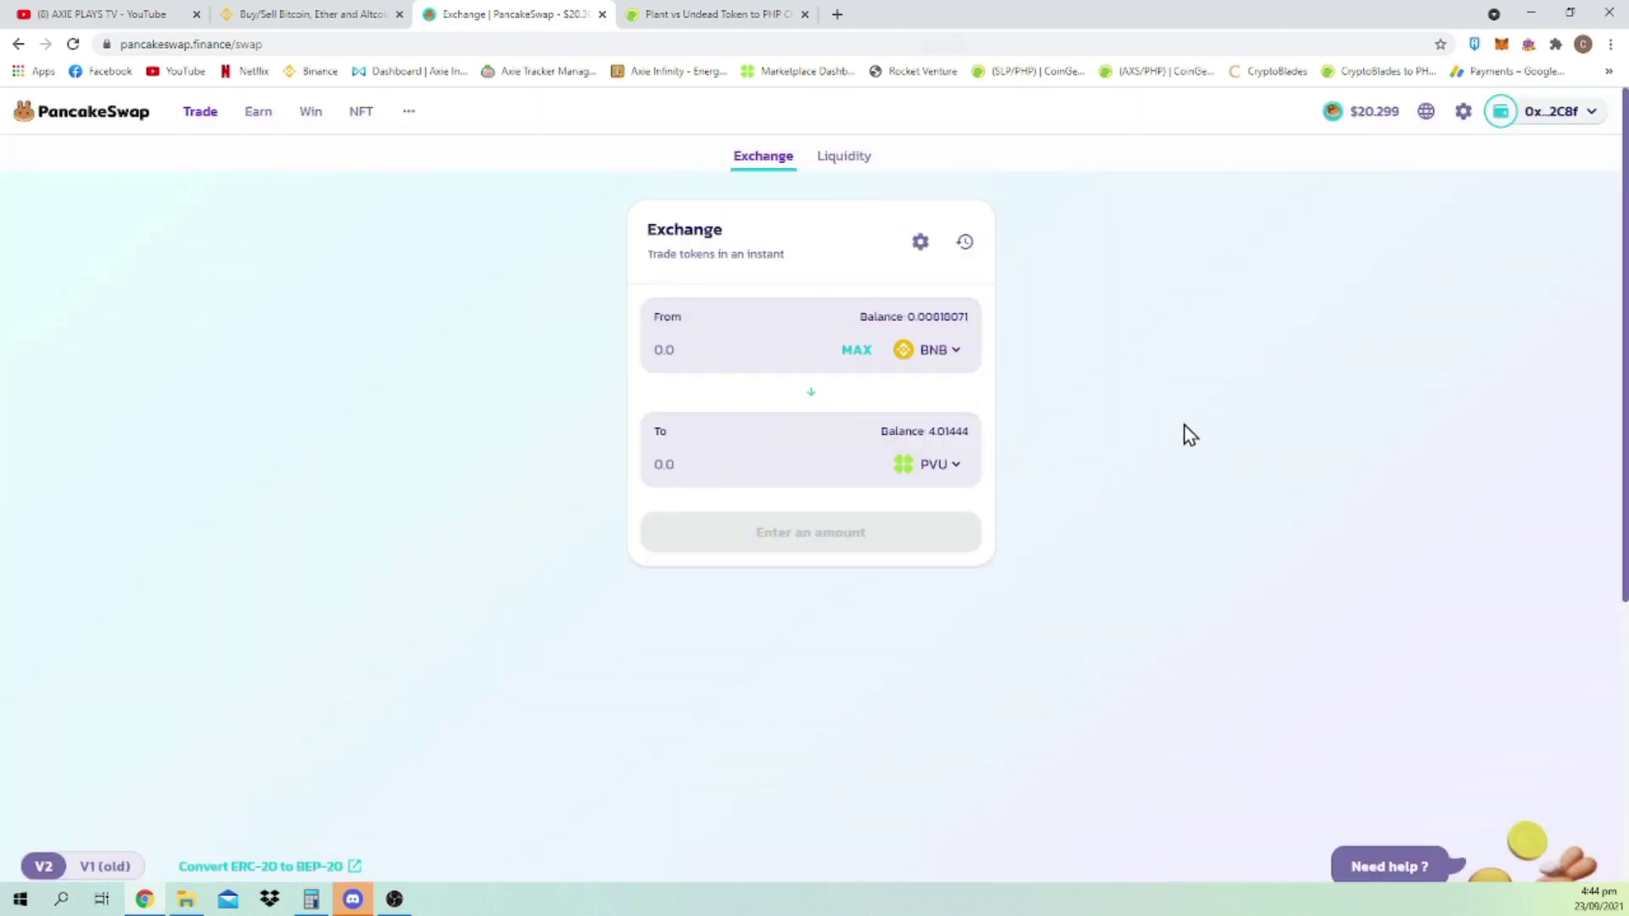
Return to the Binance home page and examine its market trend list and app download code.
click(316, 12)
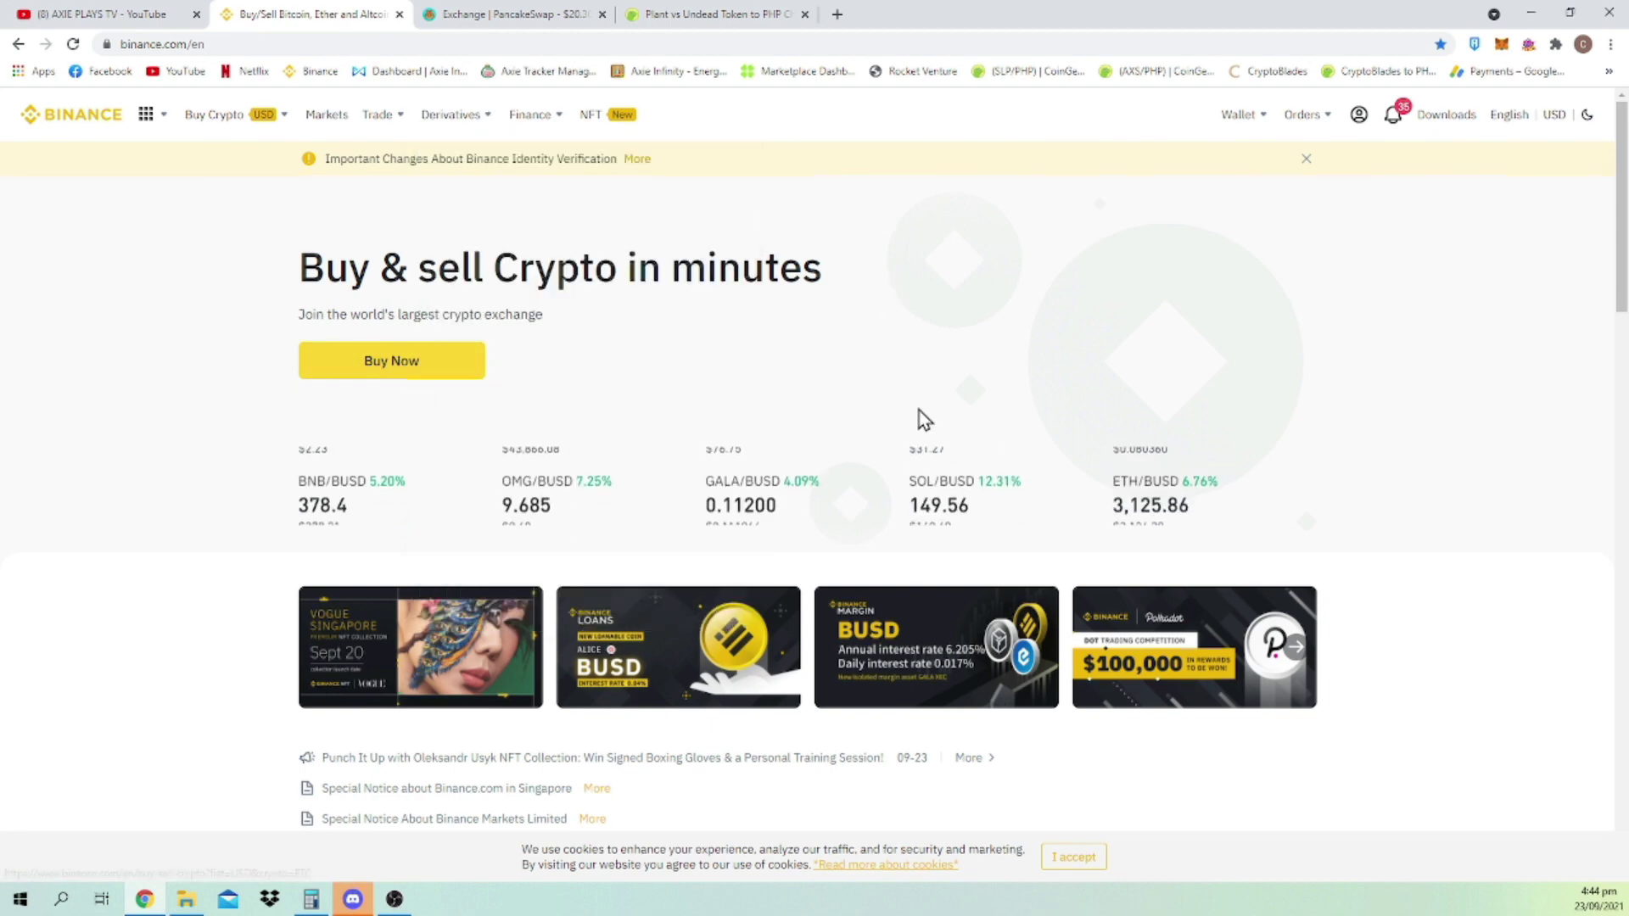
scroll(1225, 483, down, 10)
scroll(817, 498, up, 3)
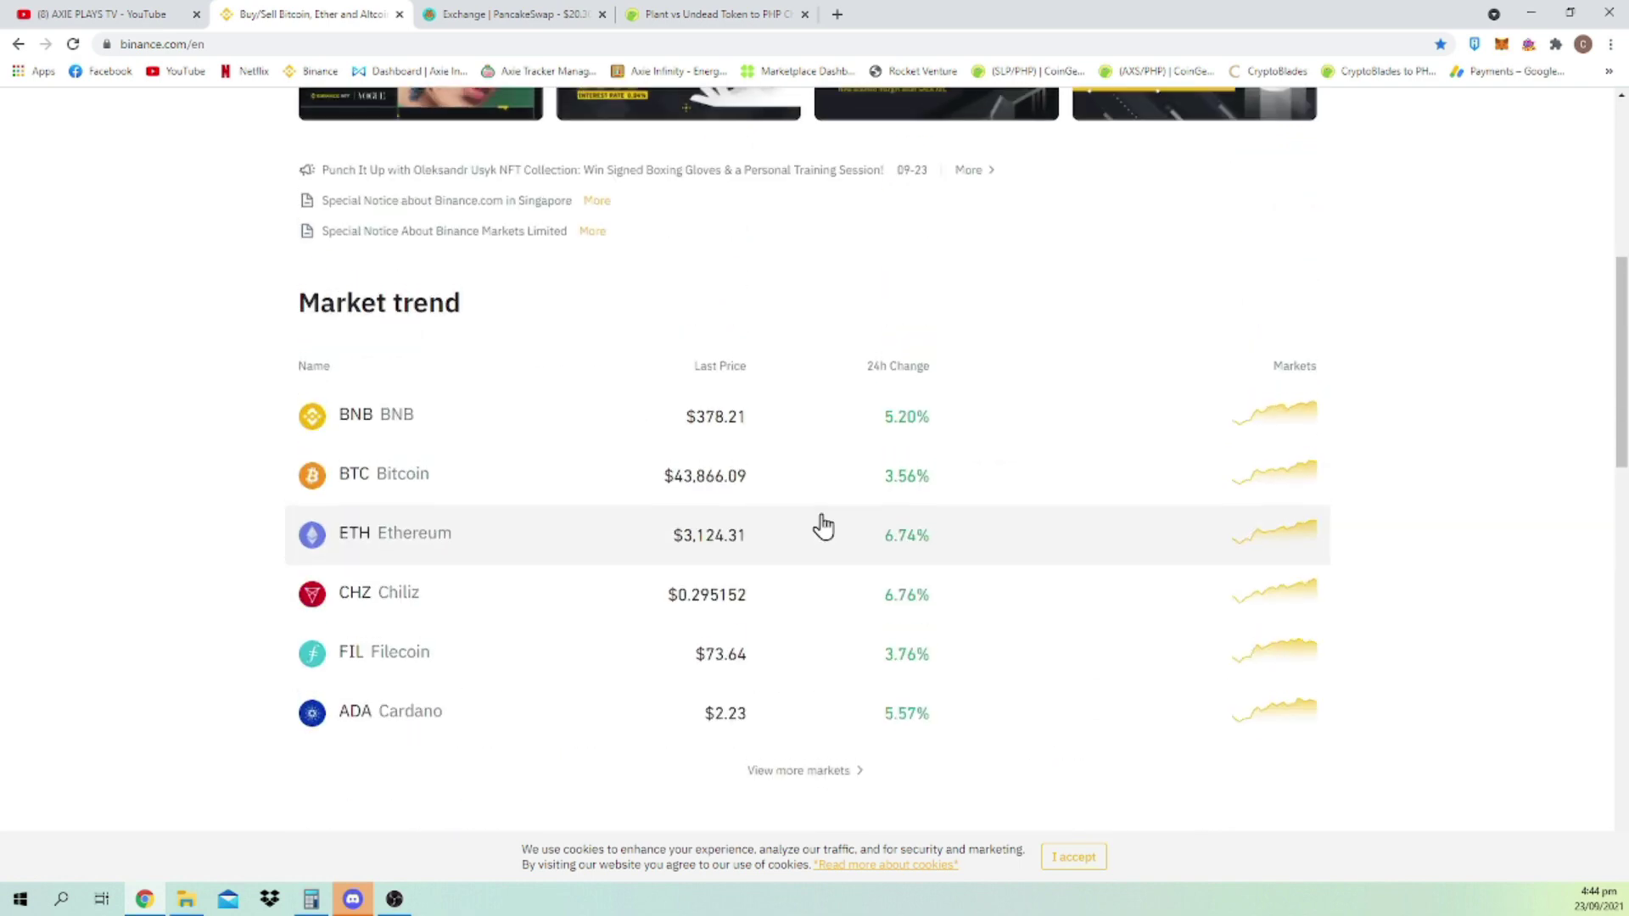
scroll(823, 523, up, 7)
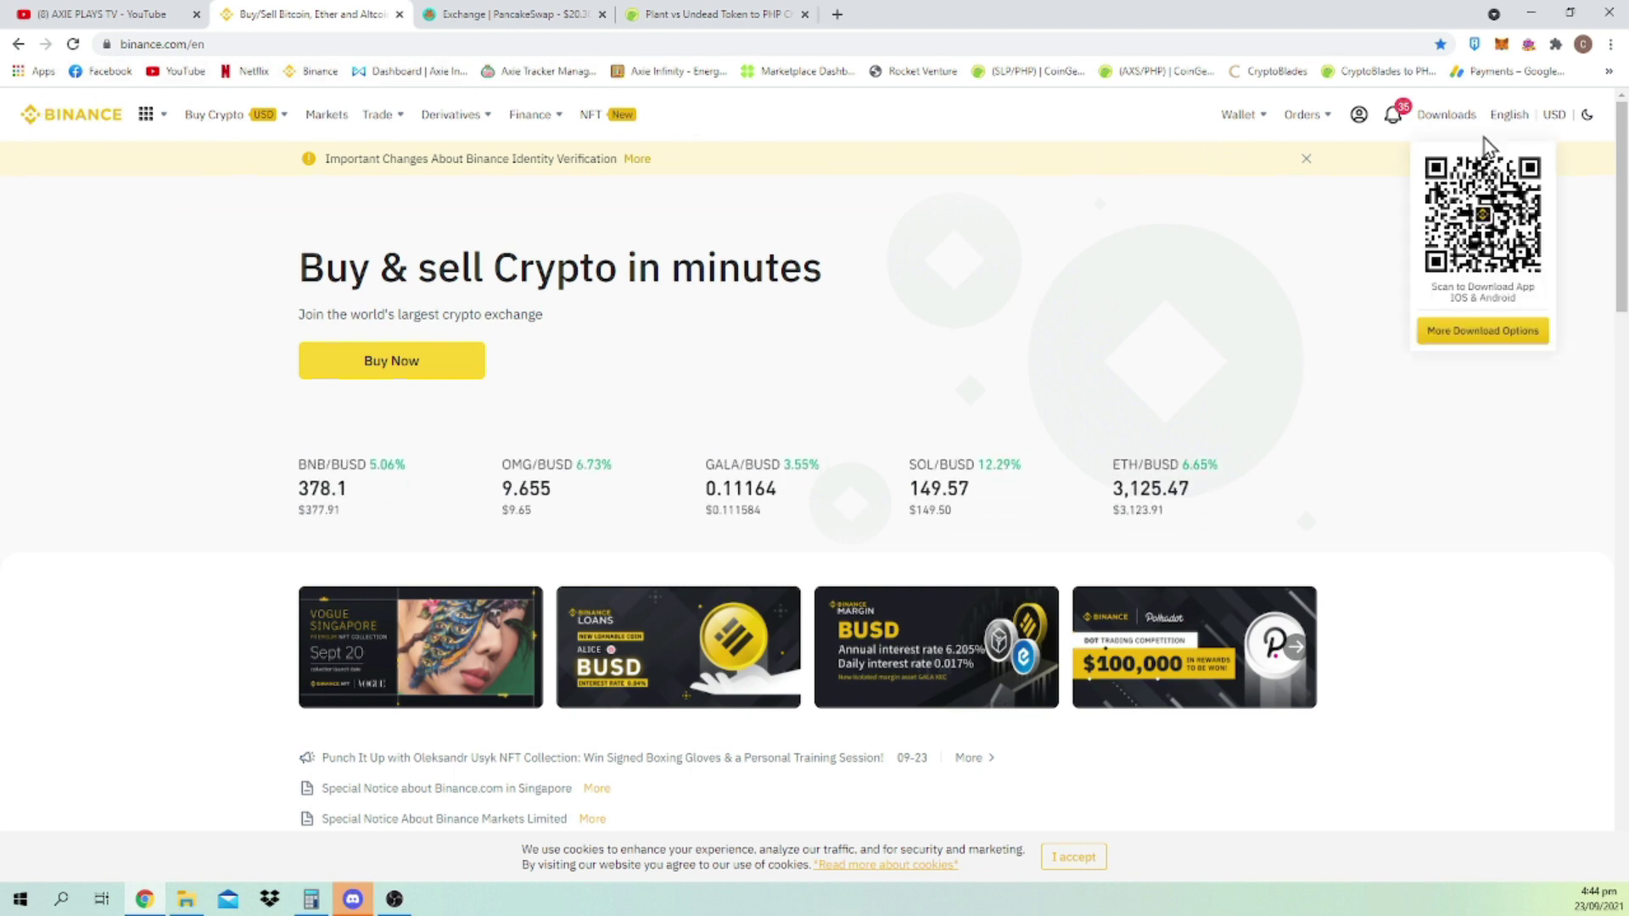
mouse_move(1453, 129)
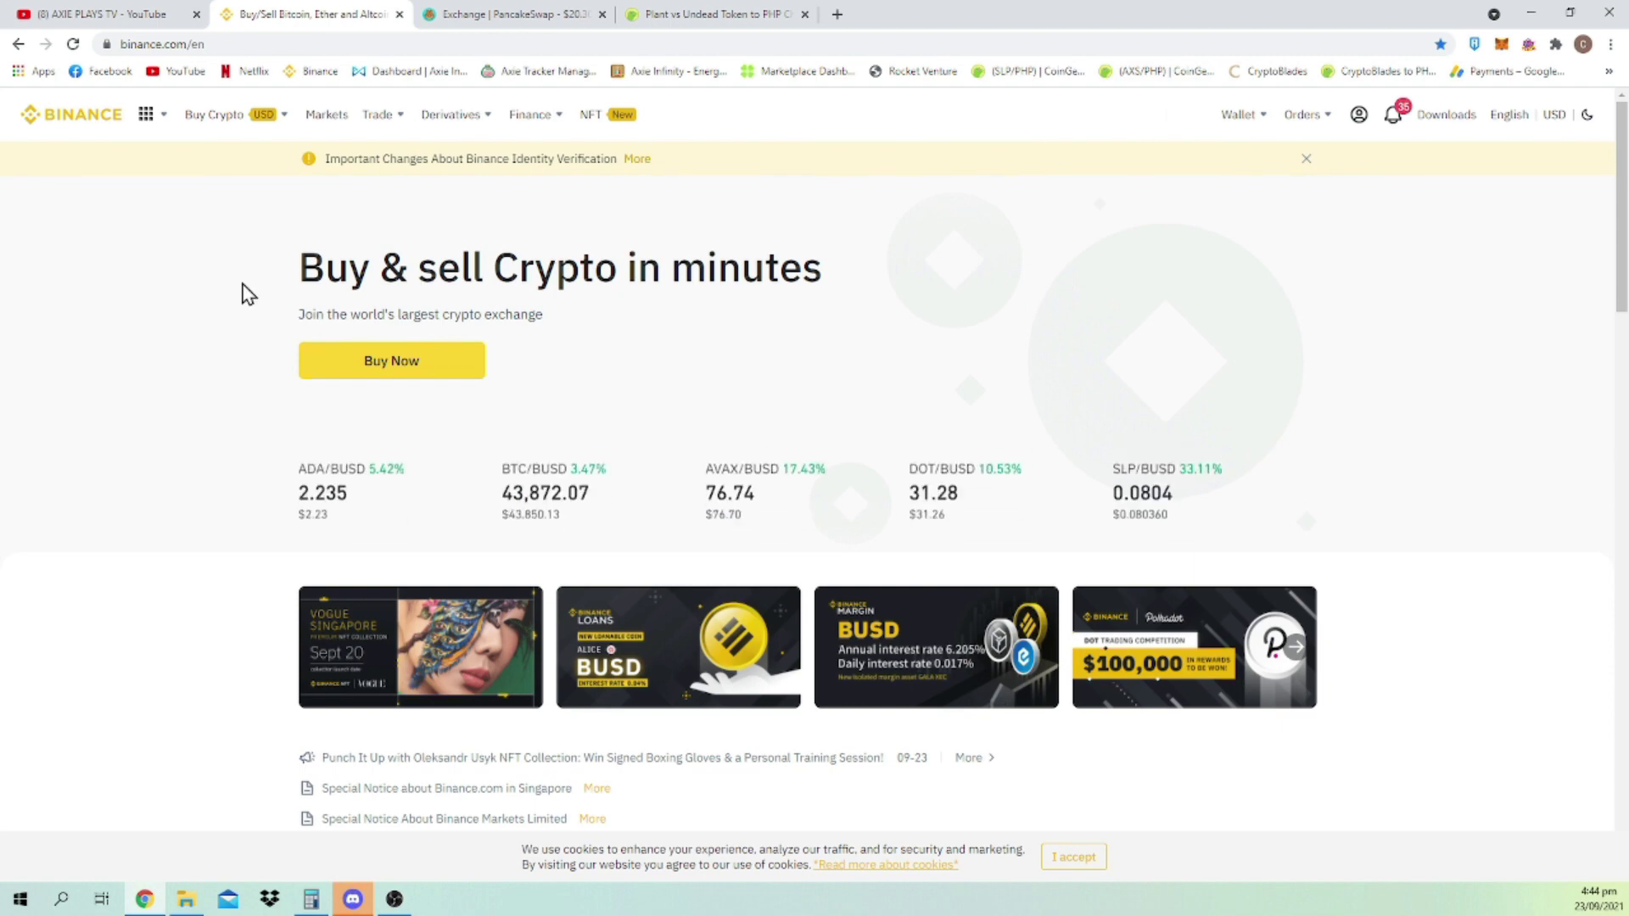
scroll(654, 469, down, 9)
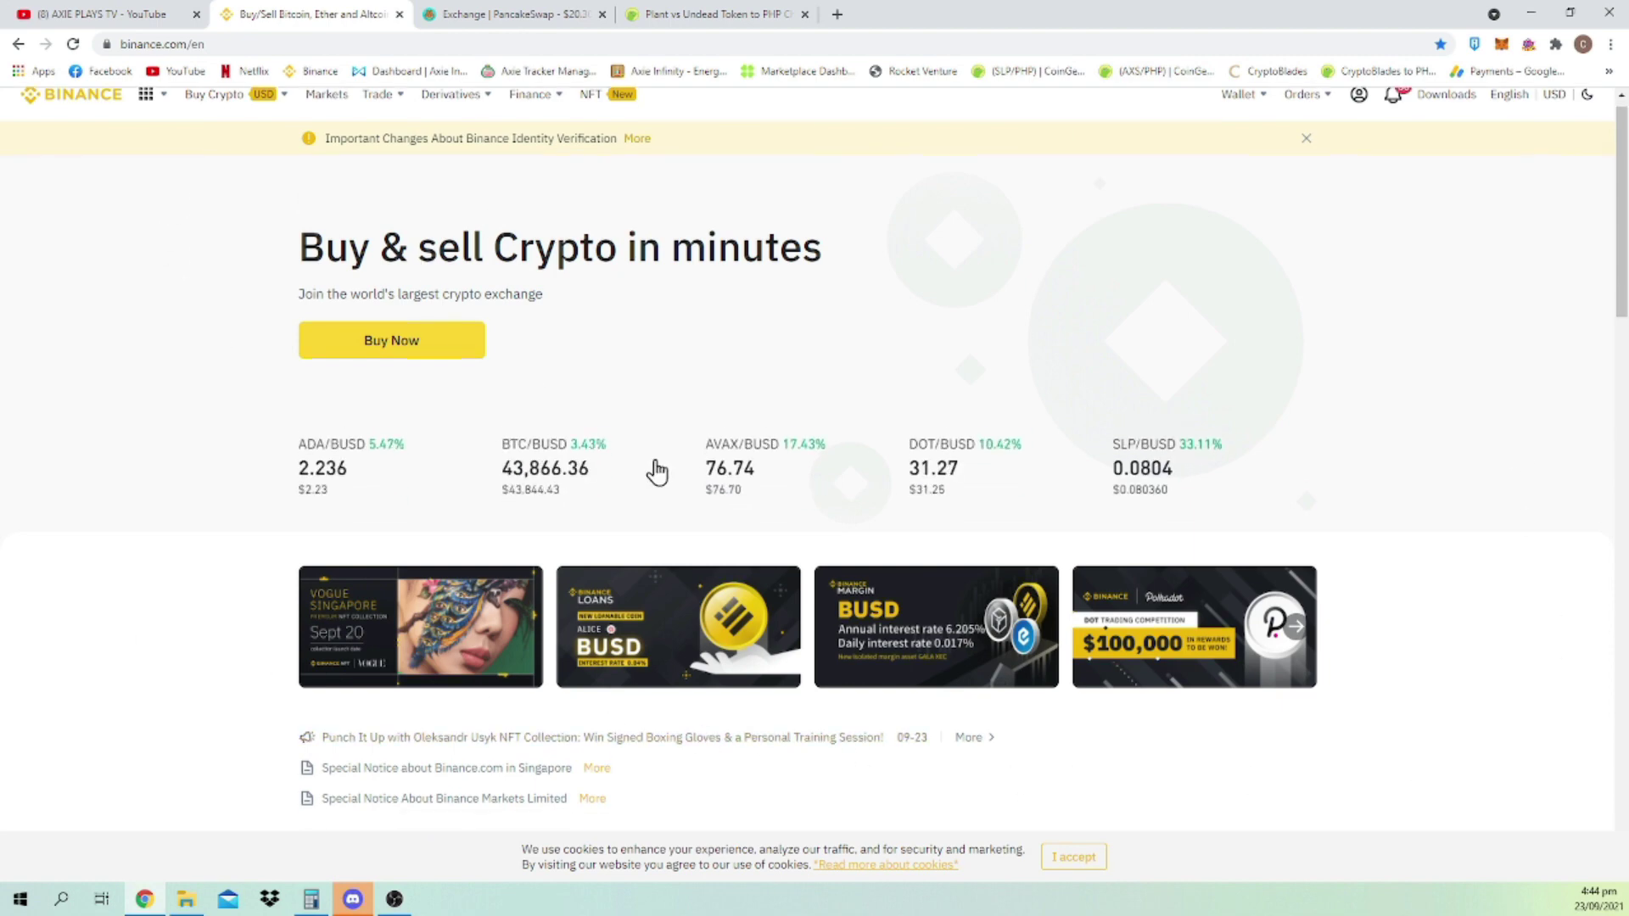
scroll(755, 506, up, 9)
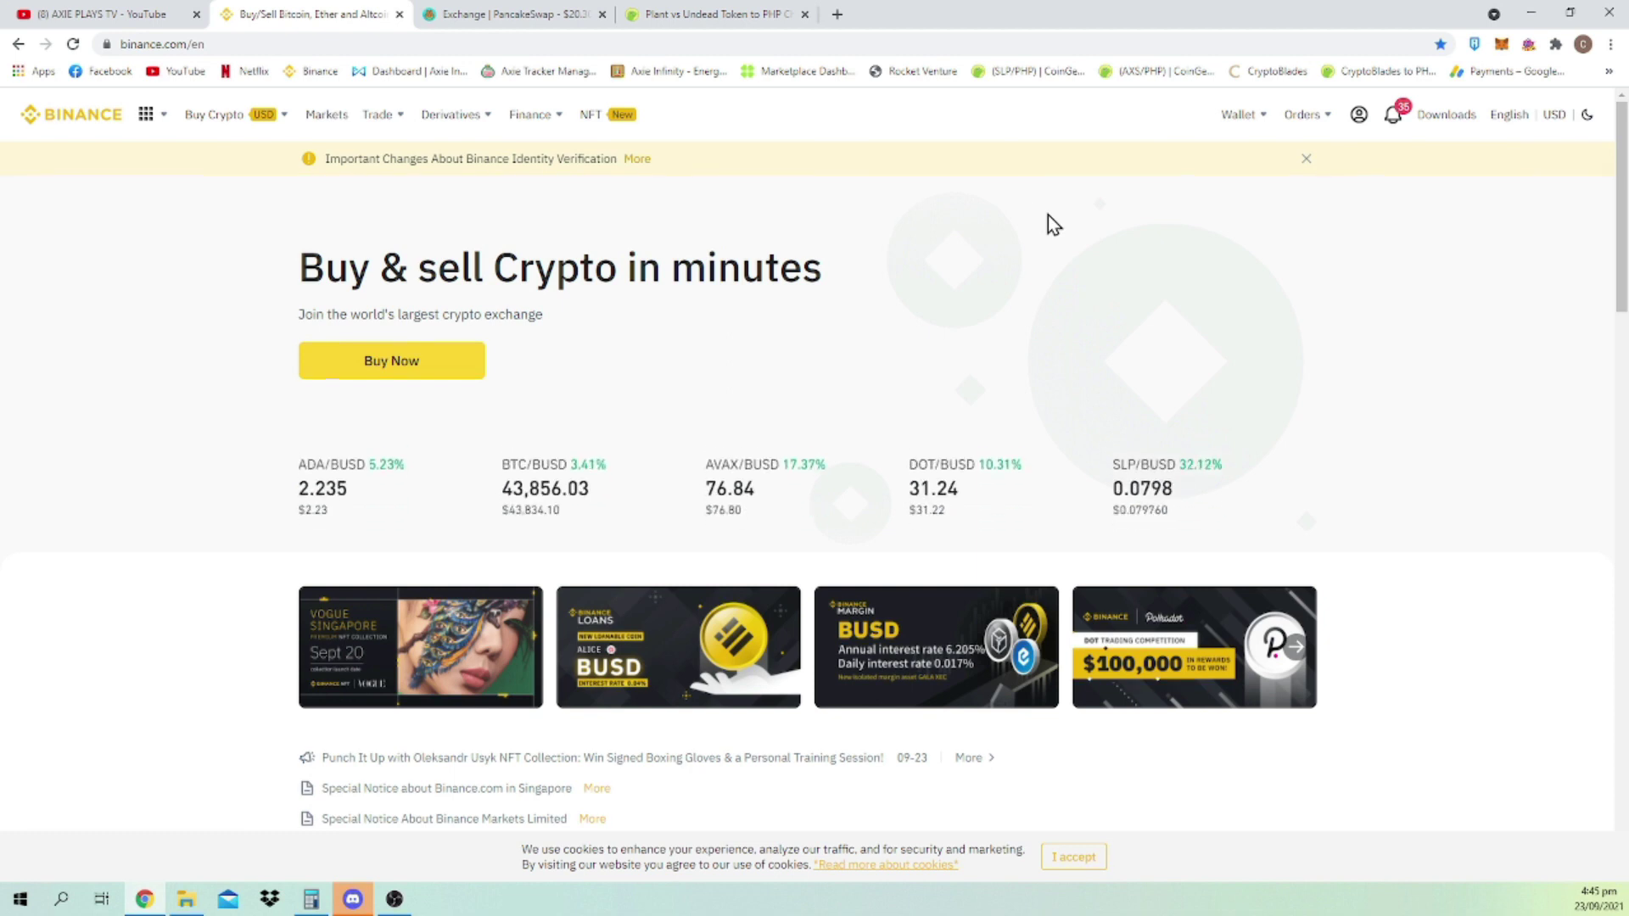
Search Google for "bnb to php" in a new tab, open CoinGecko's BNB/PHP page and place its tab before the PVU one.
click(837, 13)
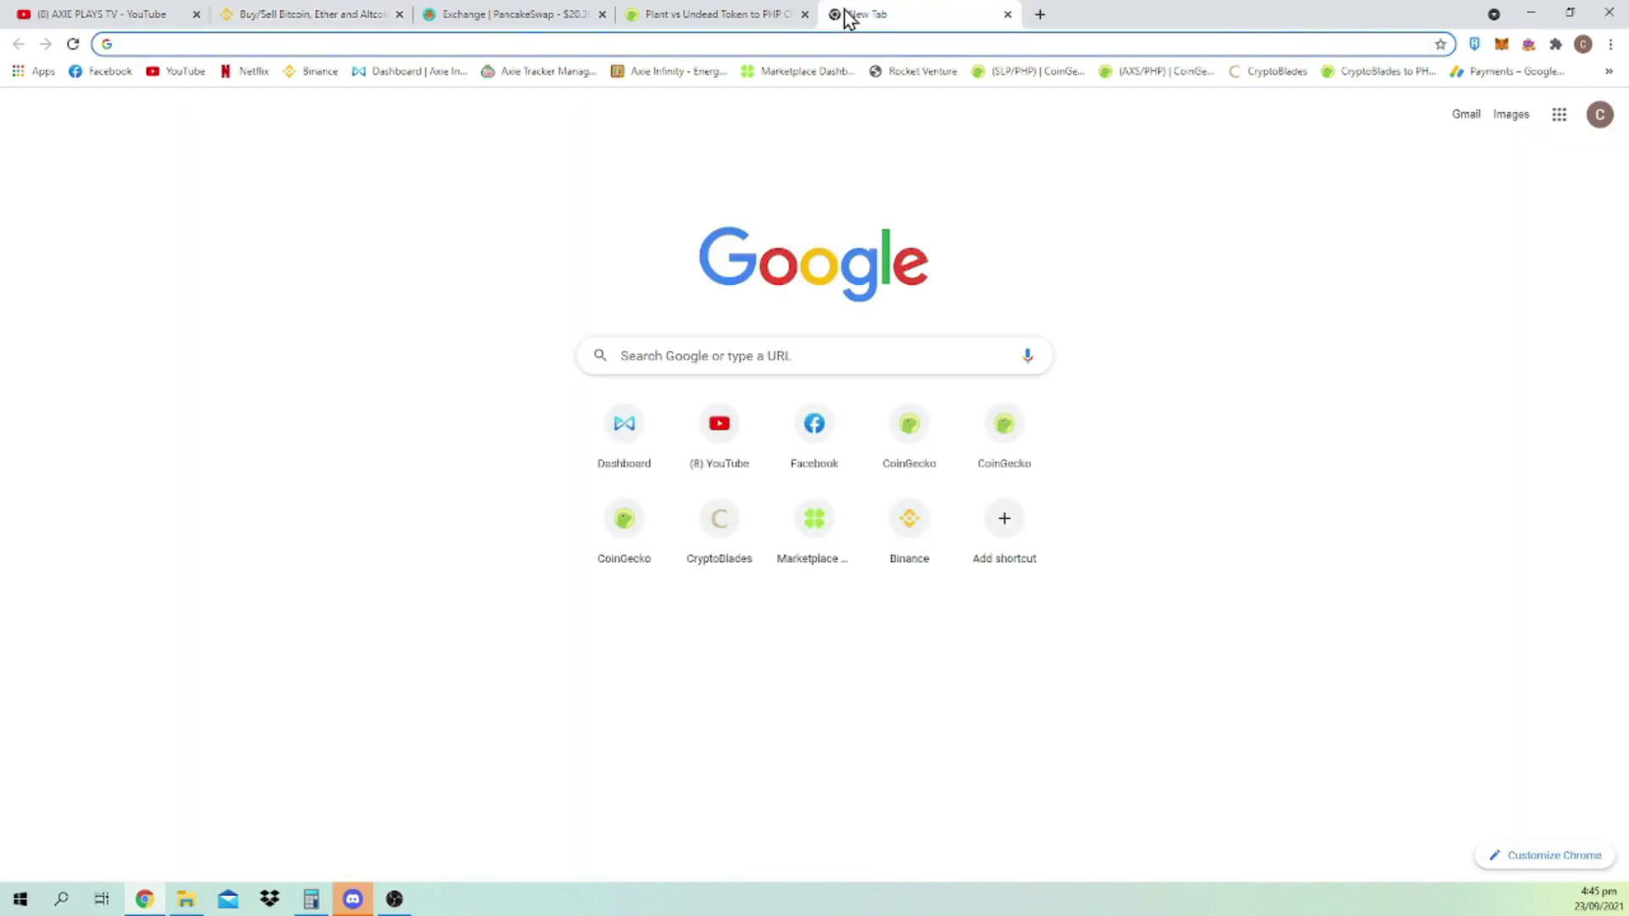
text(bnb to php)
key(Return)
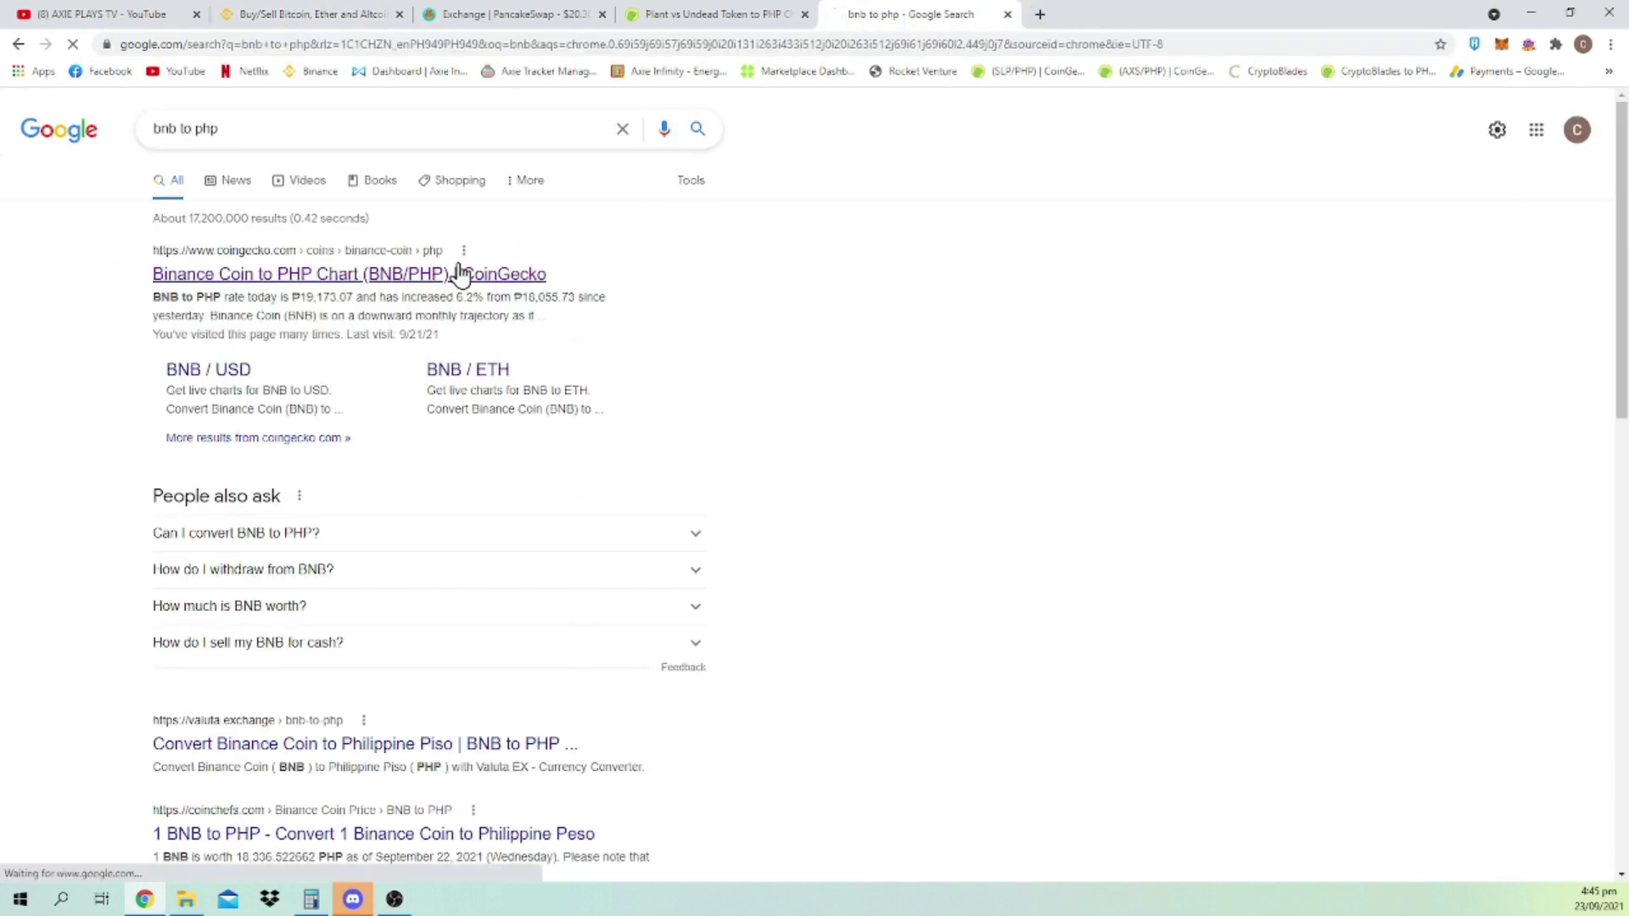
click(459, 273)
drag(898, 11, 855, 69)
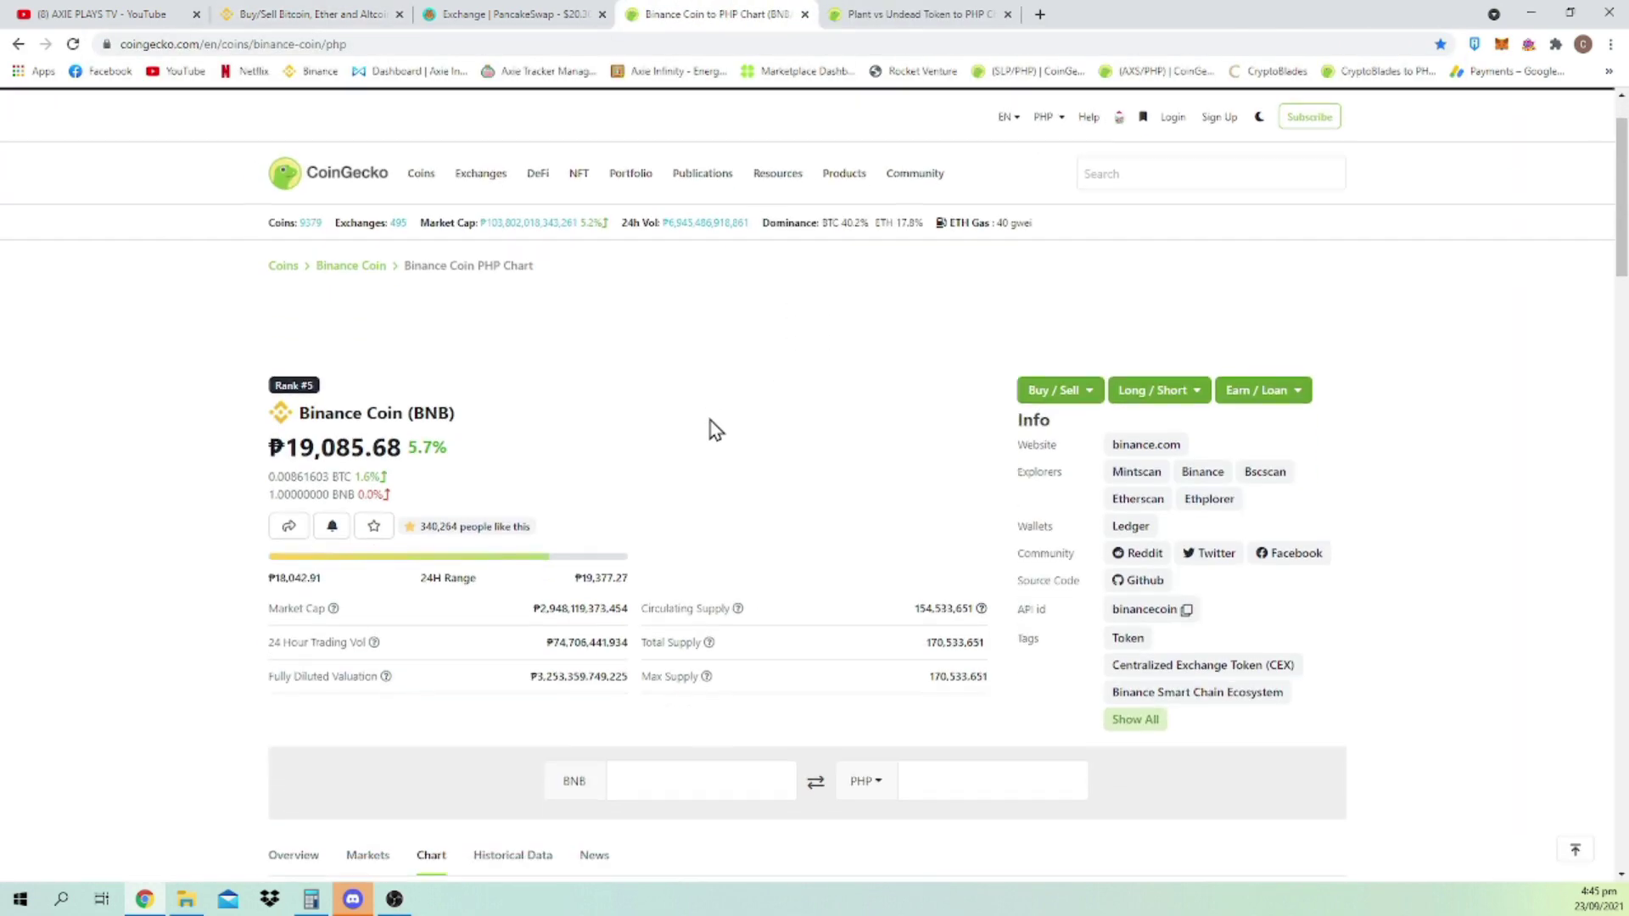
scroll(715, 430, down, 2)
scroll(680, 498, up, 3)
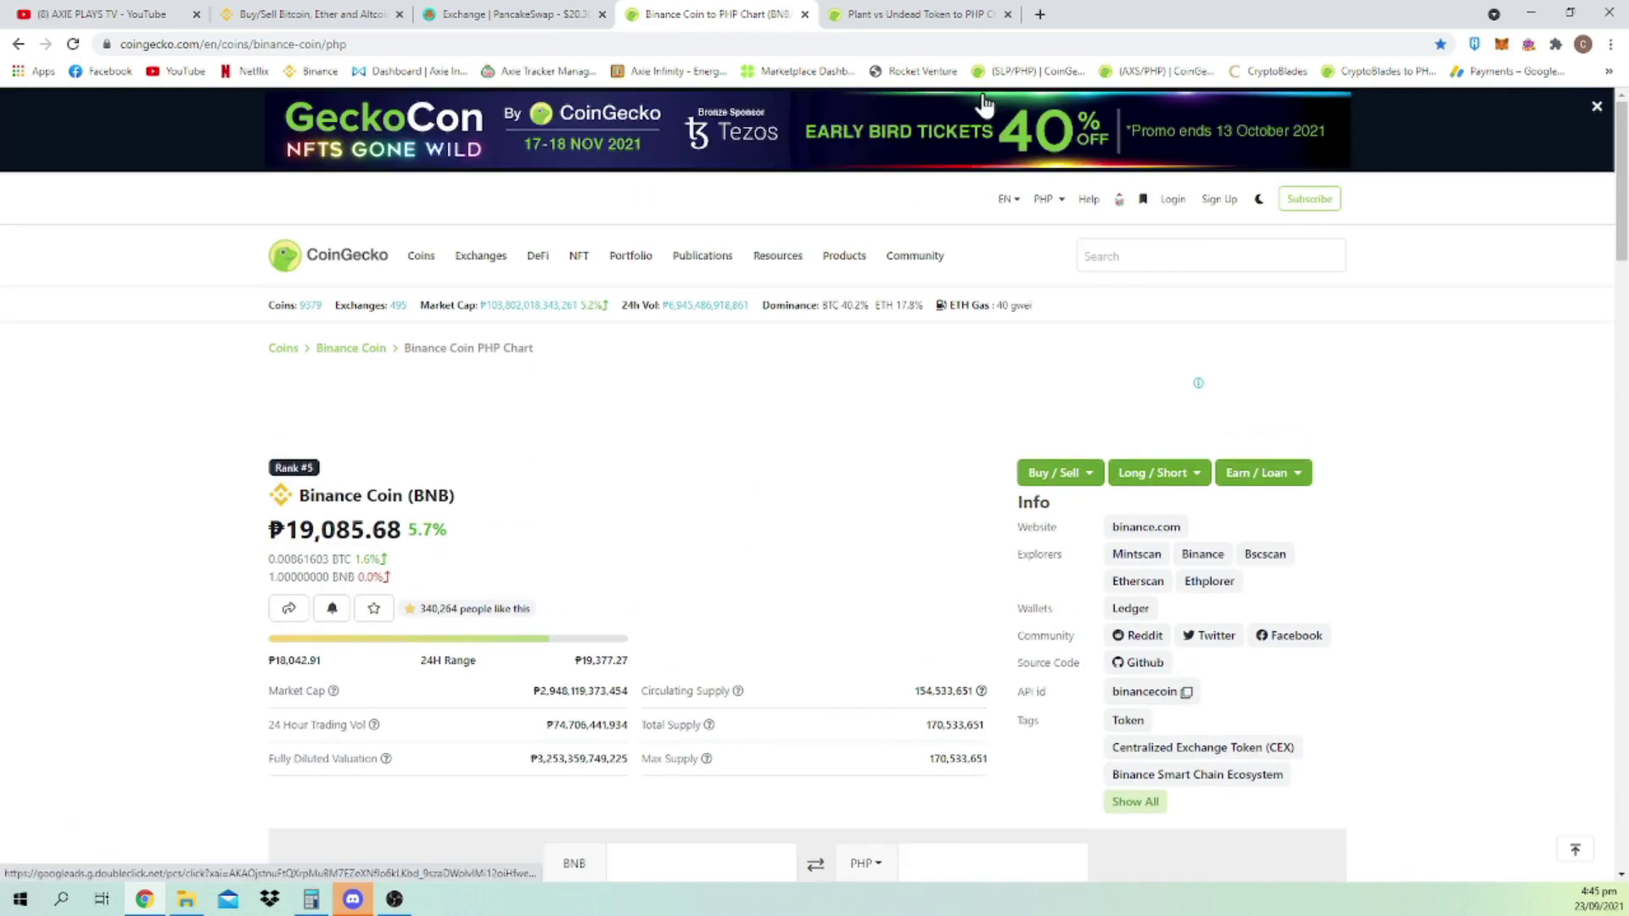
Convert 5 PVU to PHP in the converter on CoinGecko's Plant vs Undead Token page.
click(912, 13)
scroll(683, 570, down, 2)
click(715, 568)
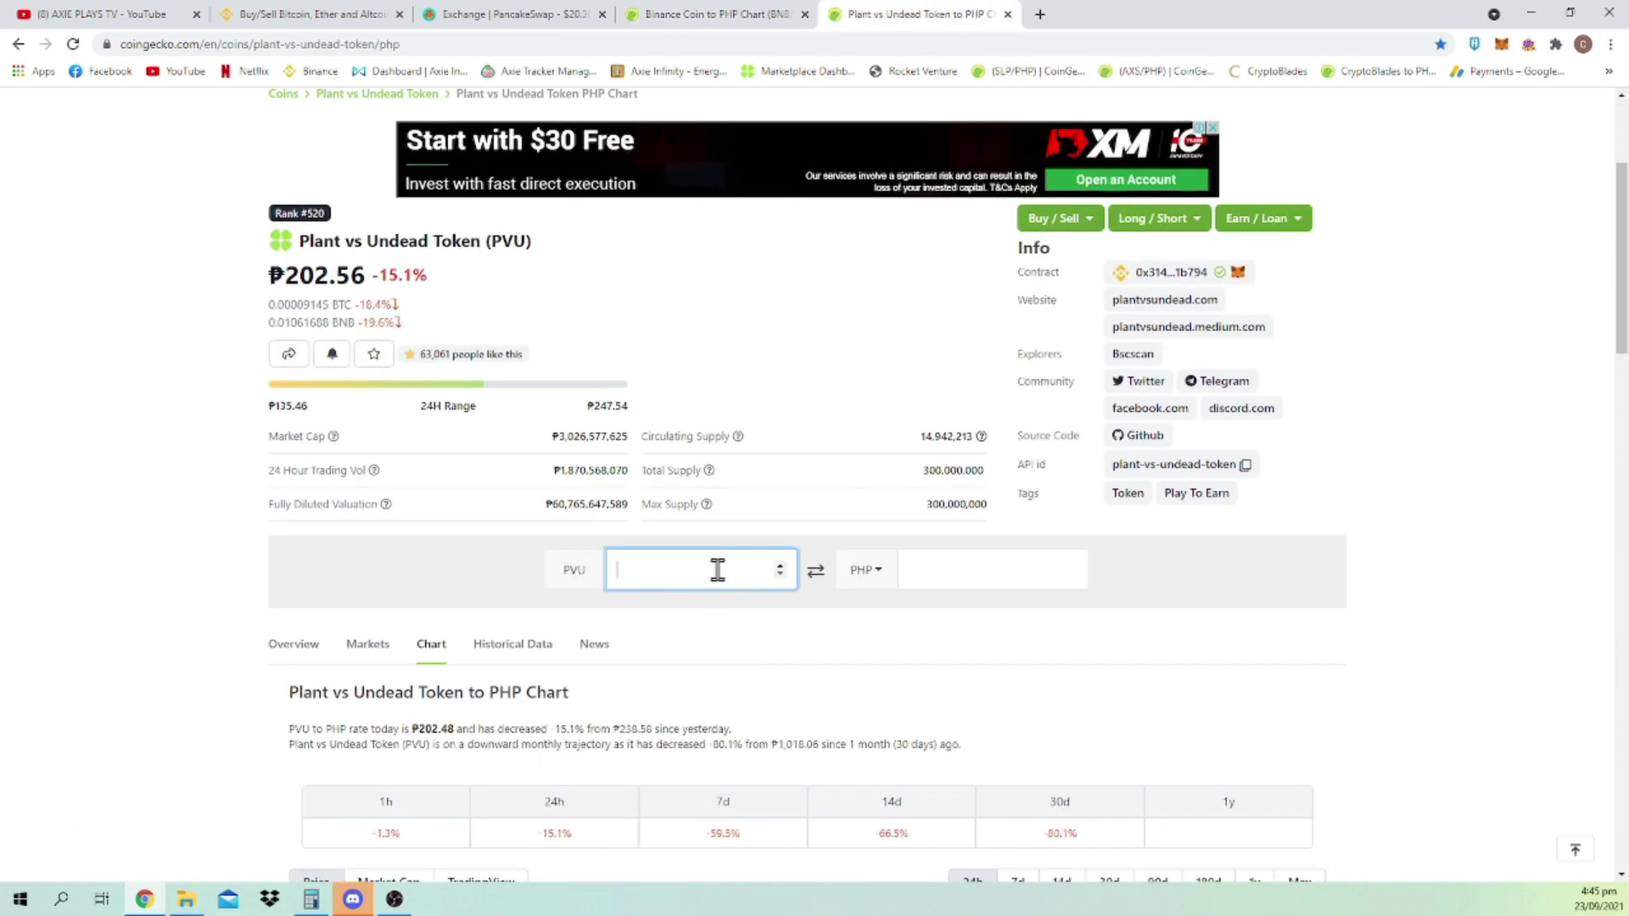
scroll(756, 603, up, 3)
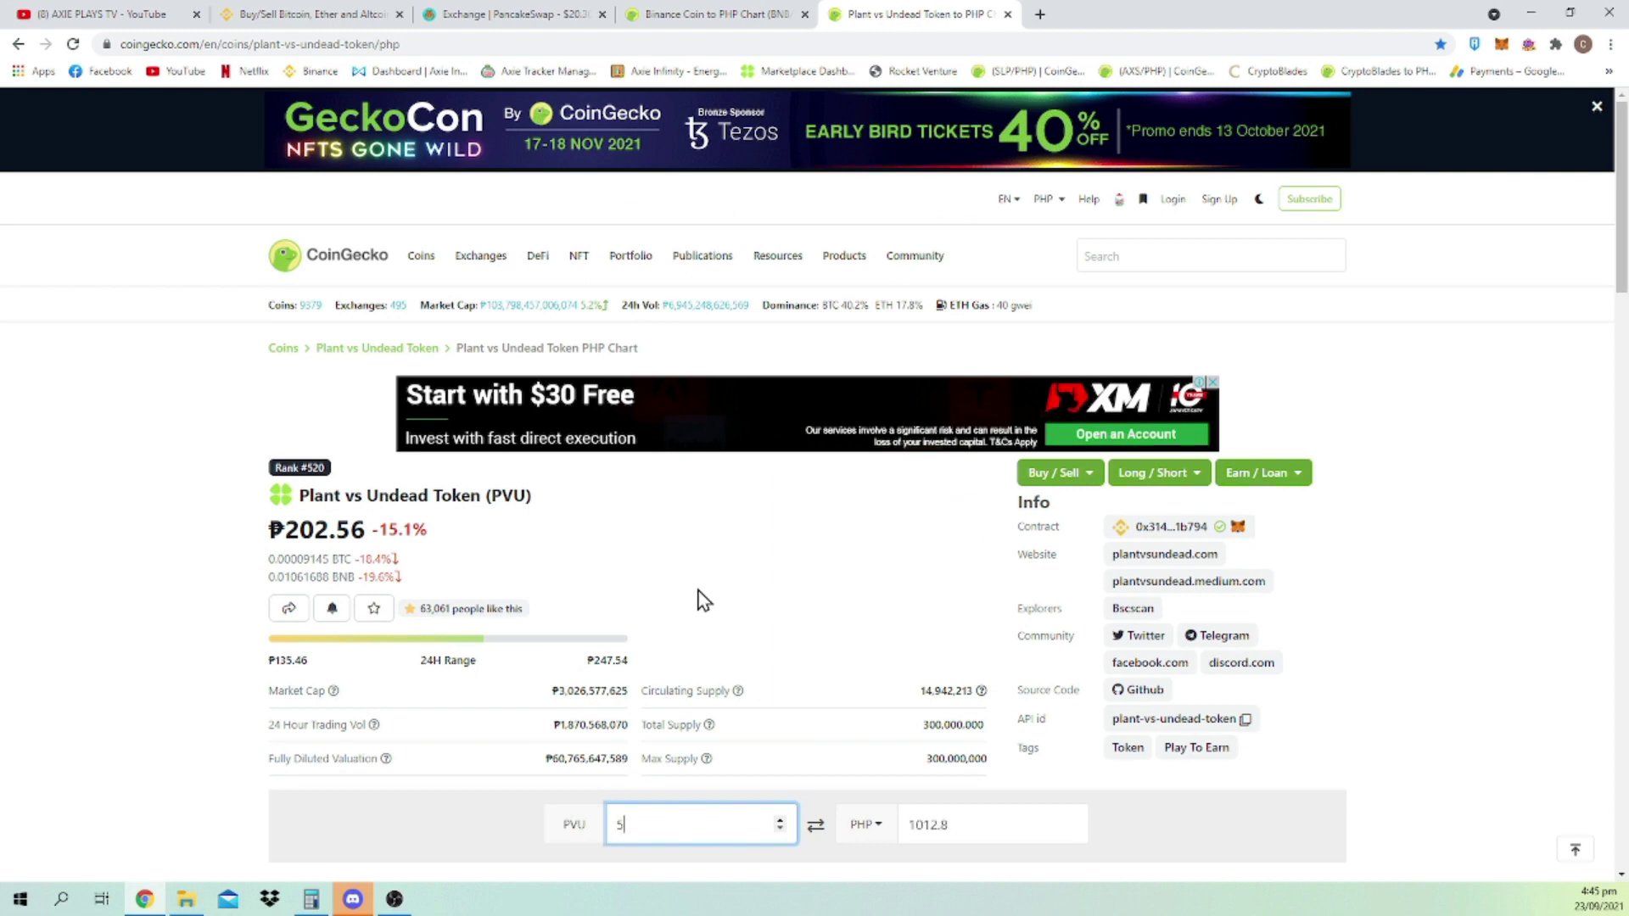
scroll(699, 594, down, 2)
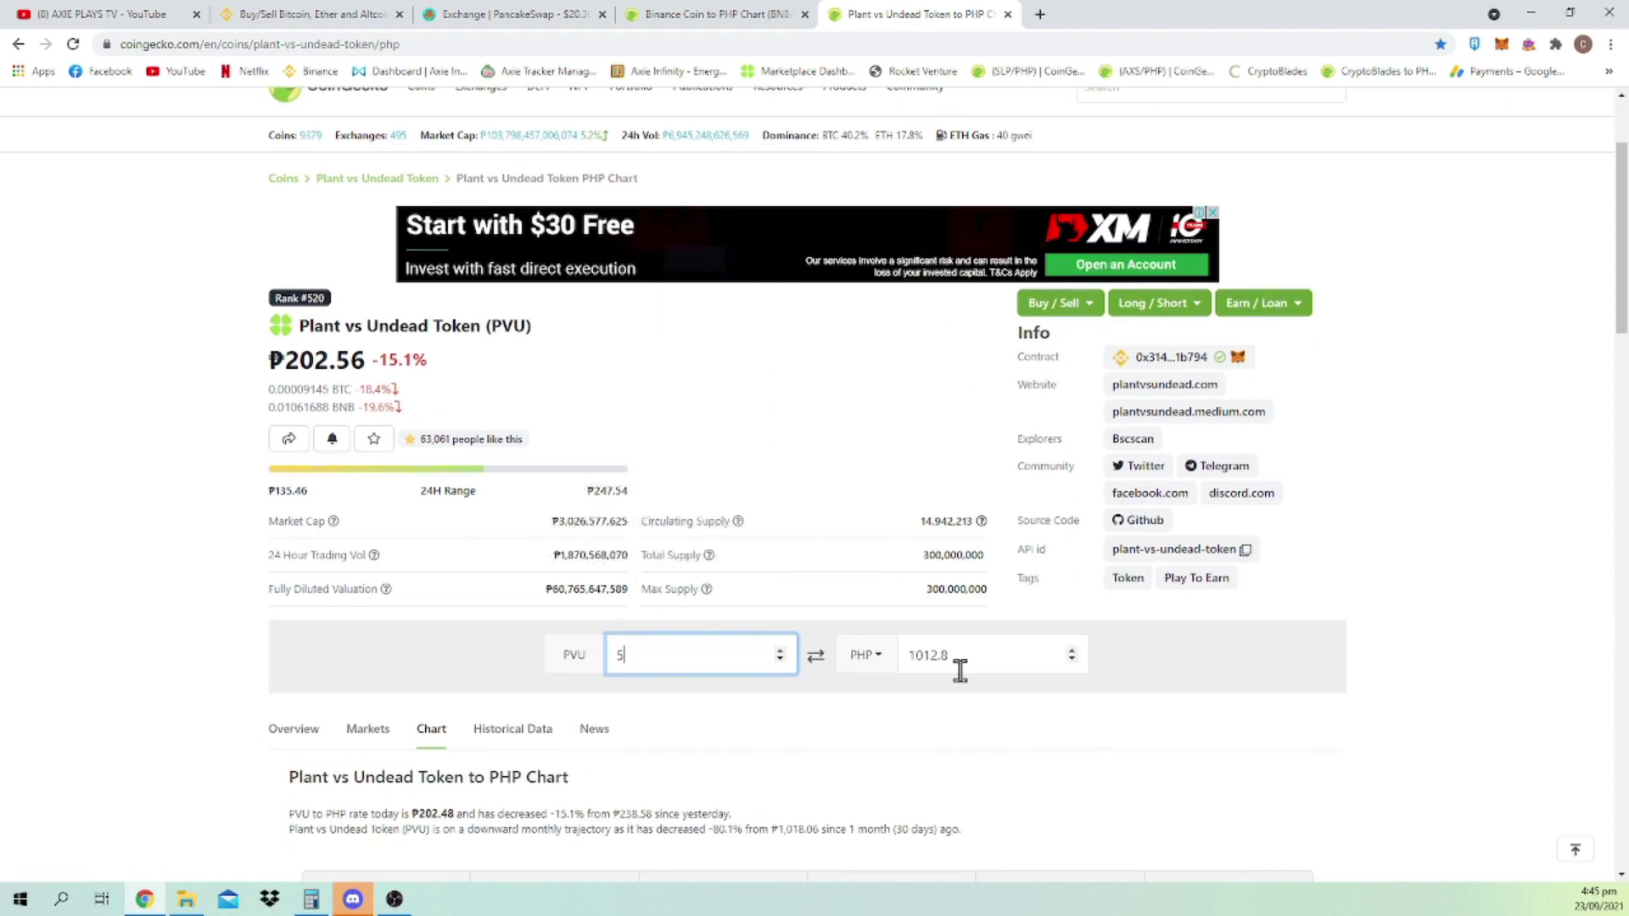
drag(967, 654, 891, 665)
click(992, 654)
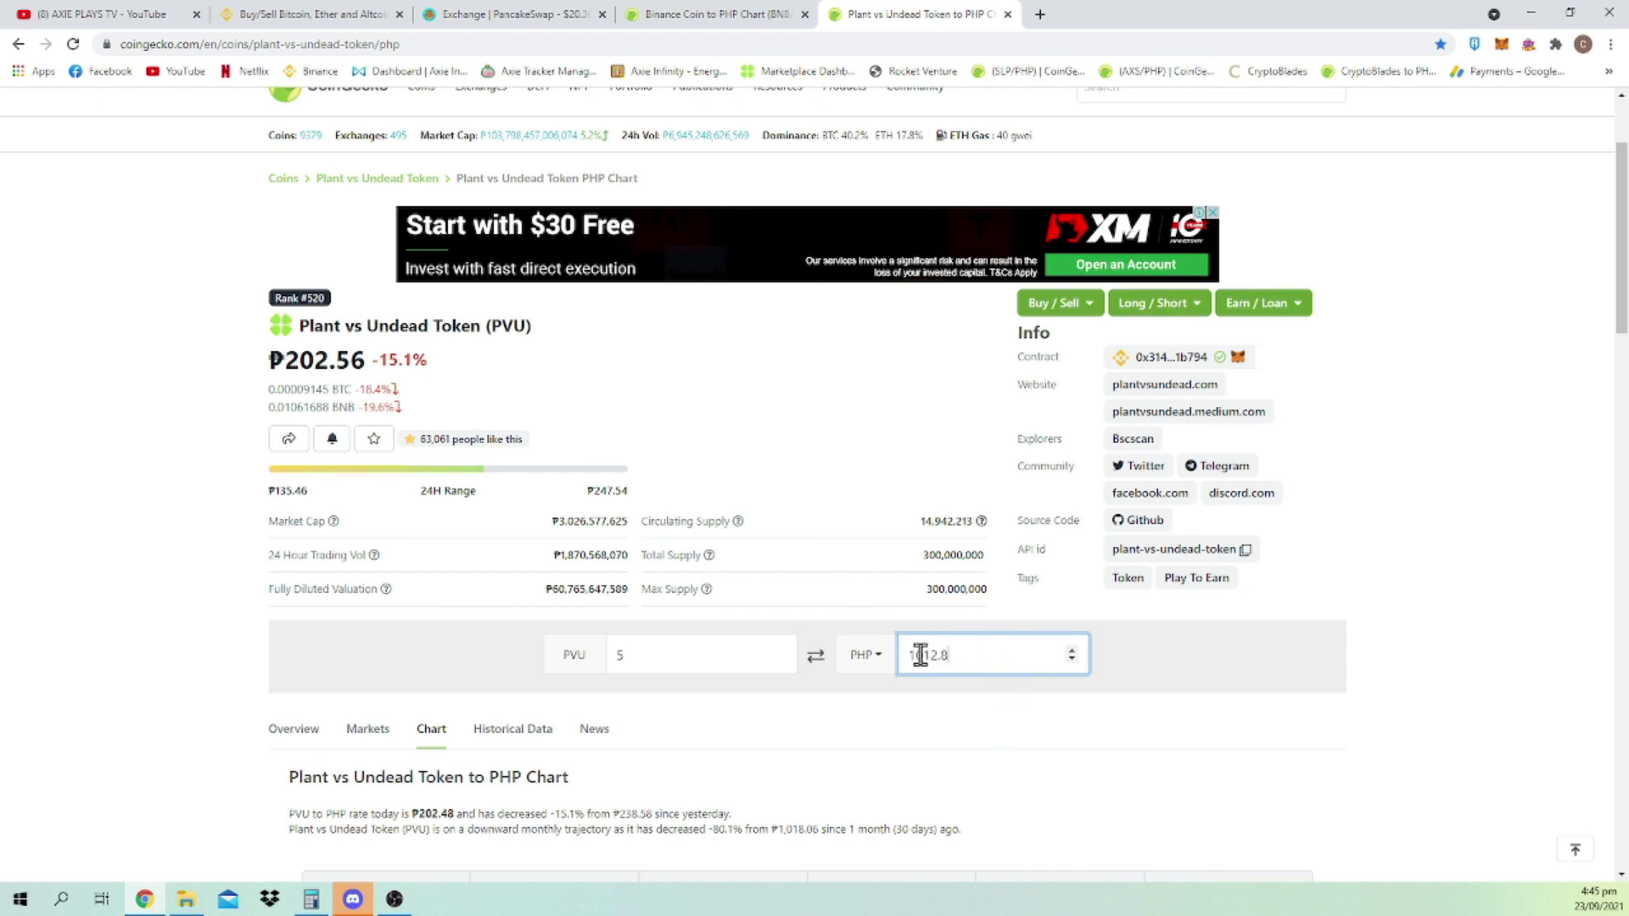
double_click(974, 654)
Convert 9 PVU to PHP, and convert 2500 PHP to PVU in the same converter.
double_click(645, 658)
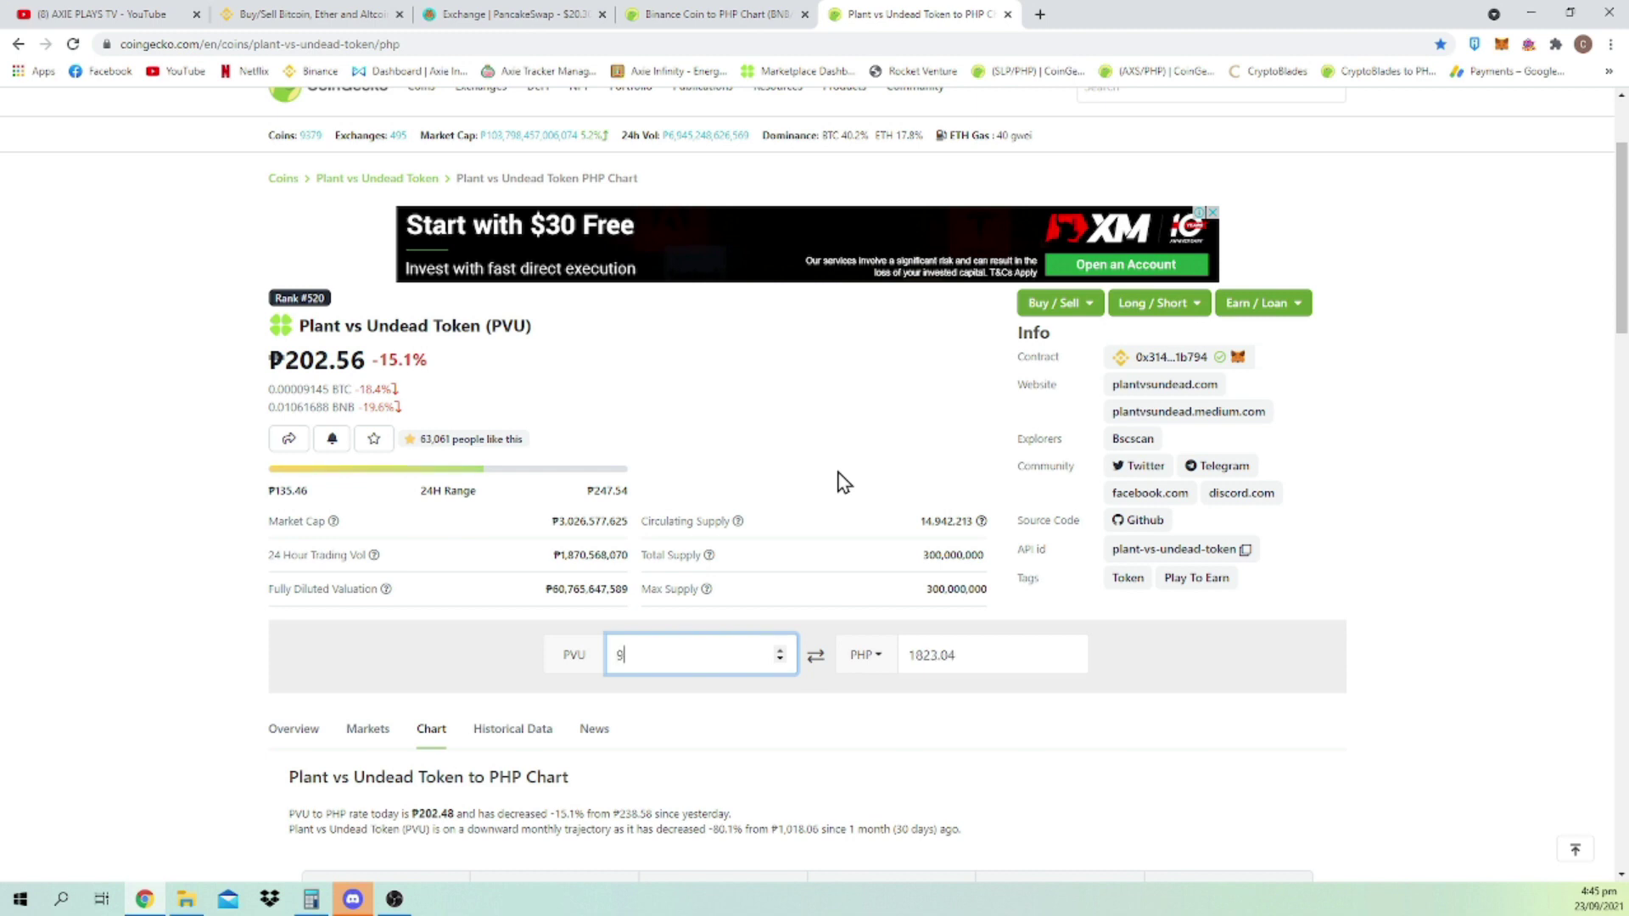
double_click(924, 655)
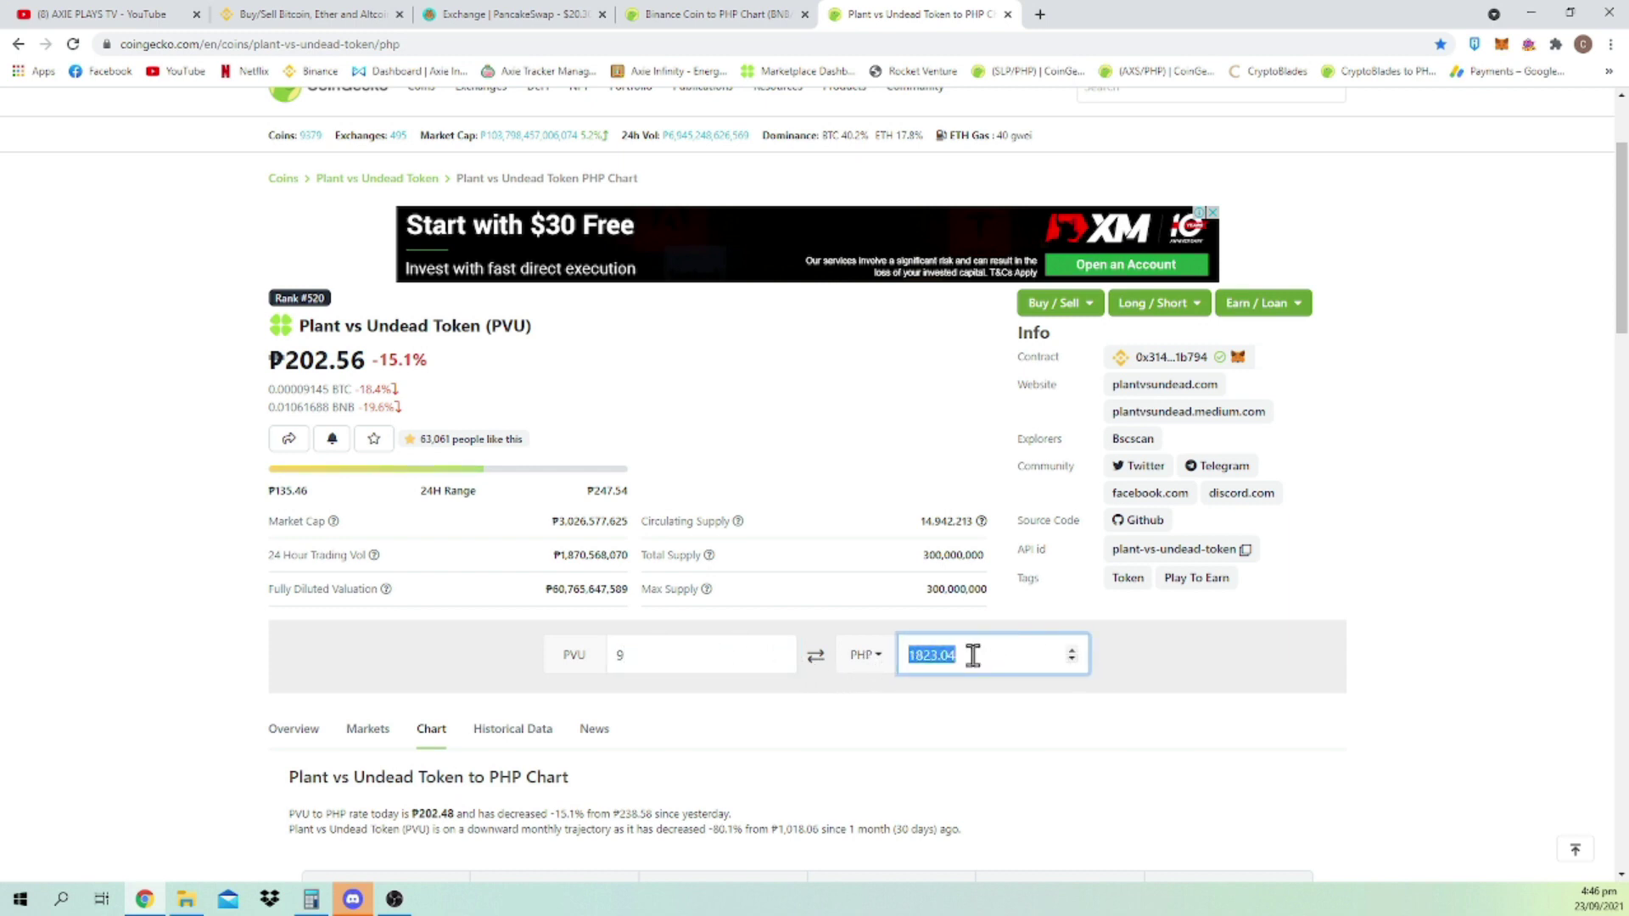
text(2500)
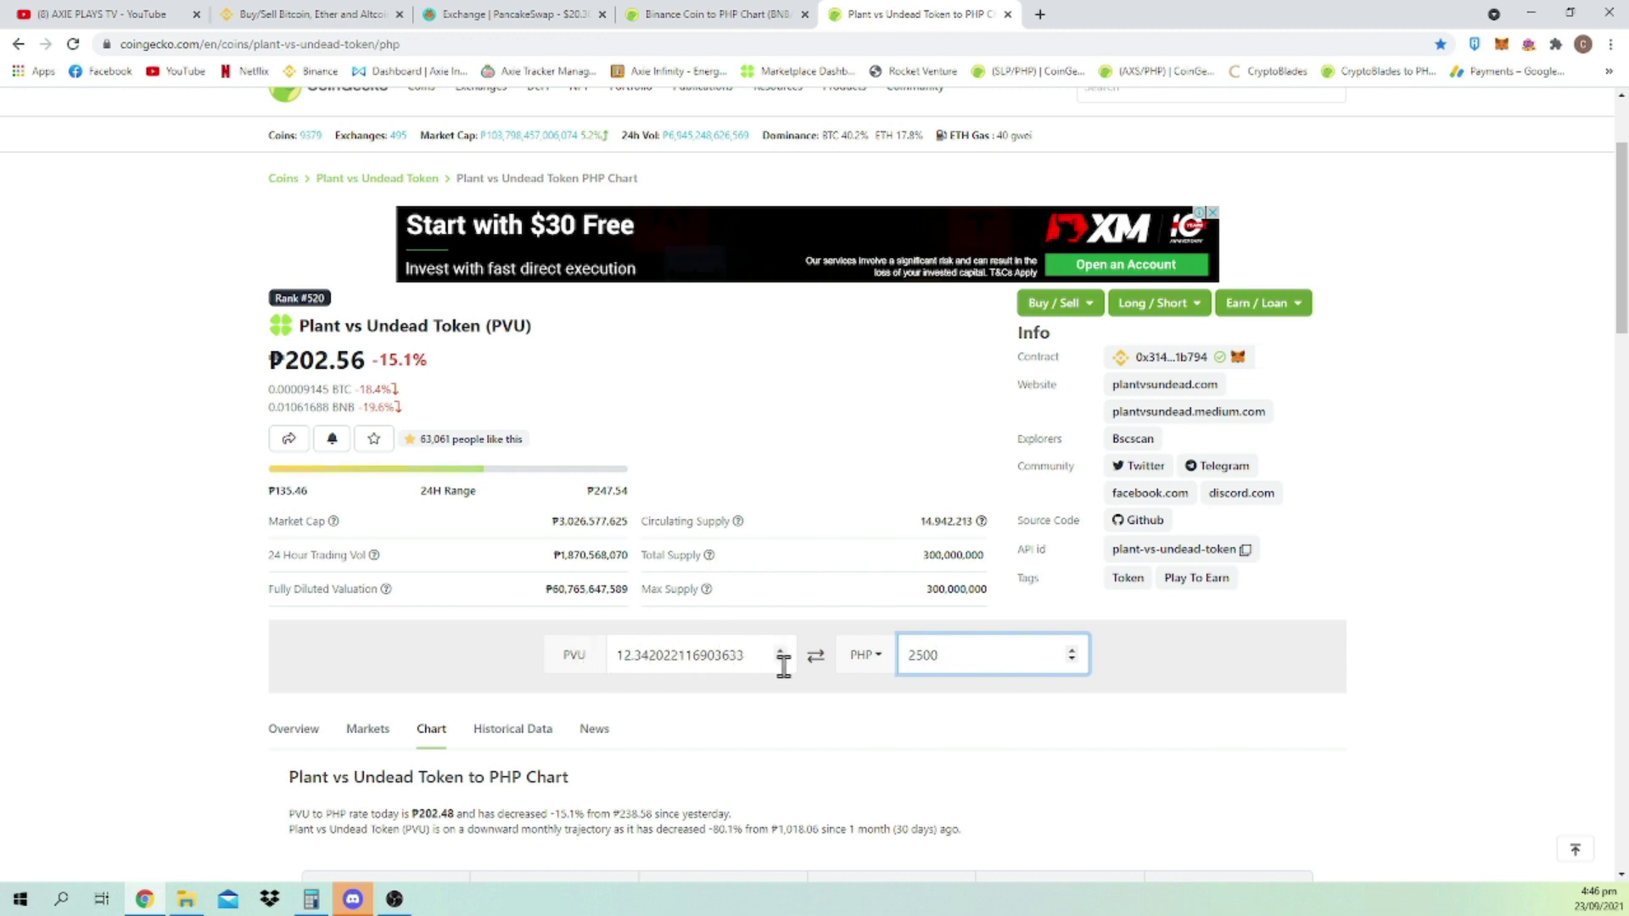
Return to CoinGecko's Binance Coin page and convert 2500 PHP to BNB.
click(551, 14)
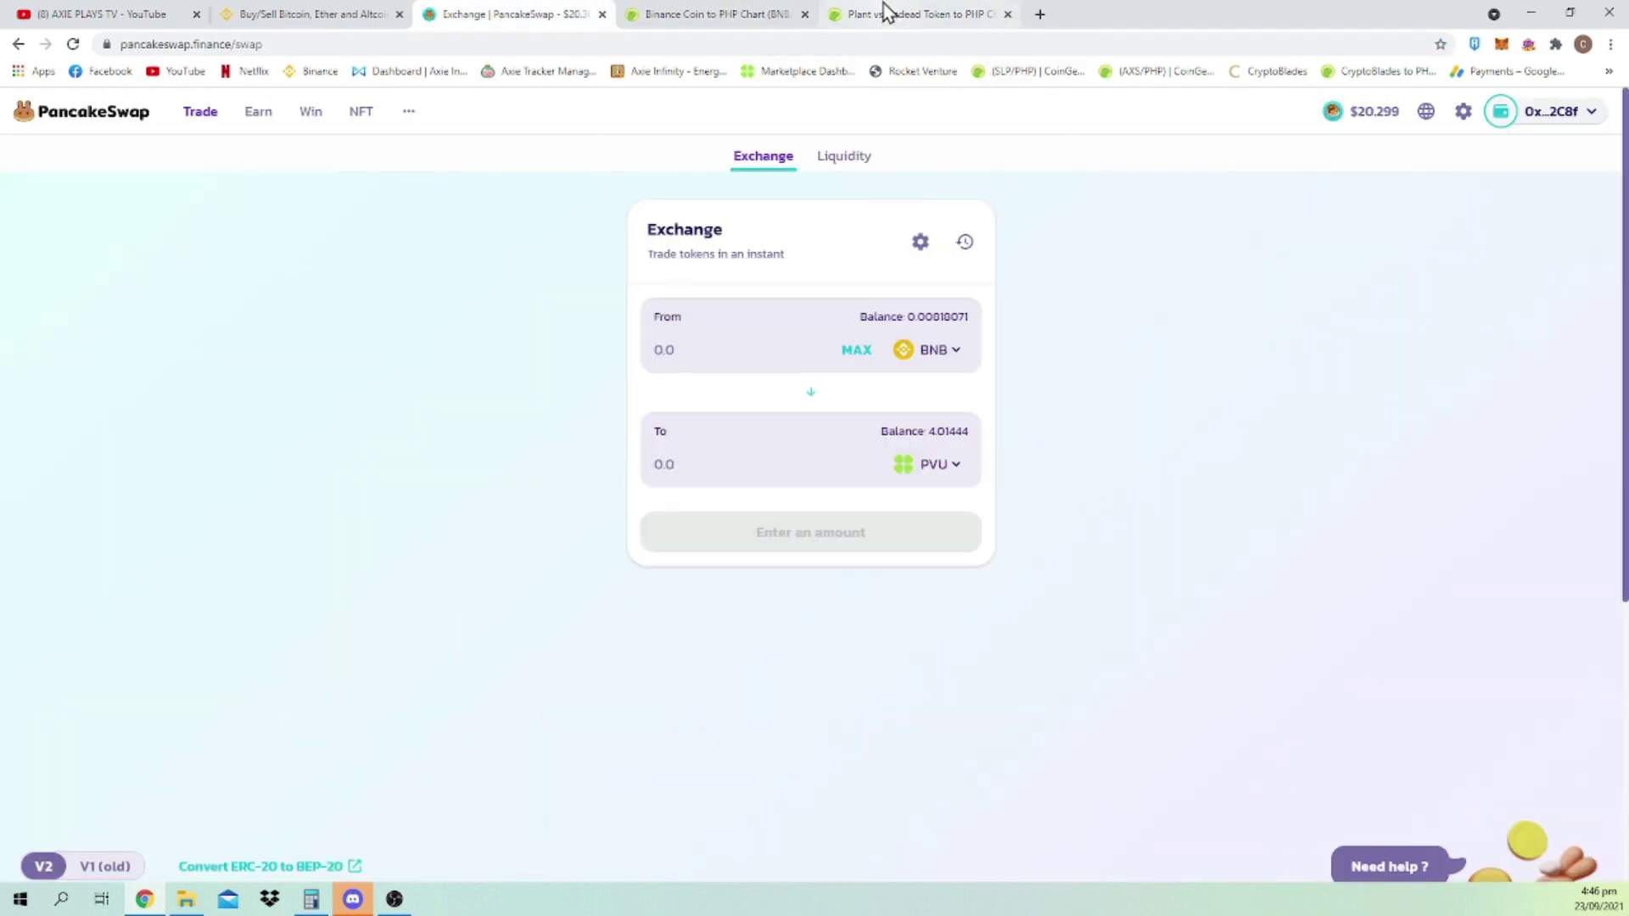
click(681, 13)
scroll(820, 817, down, 2)
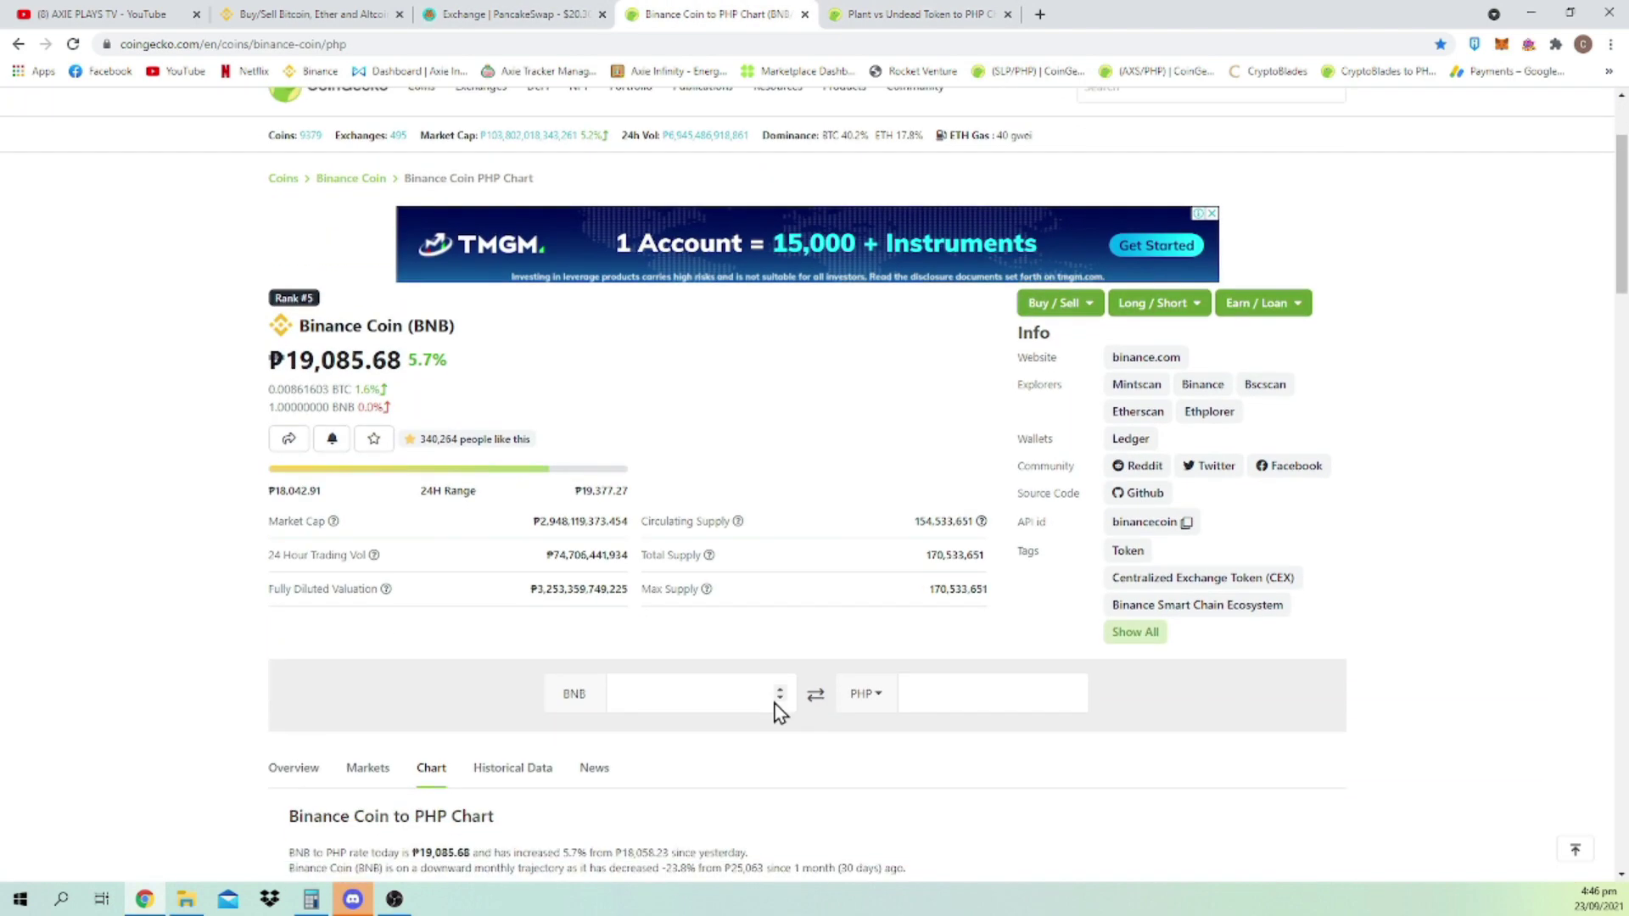
click(976, 693)
text(2500)
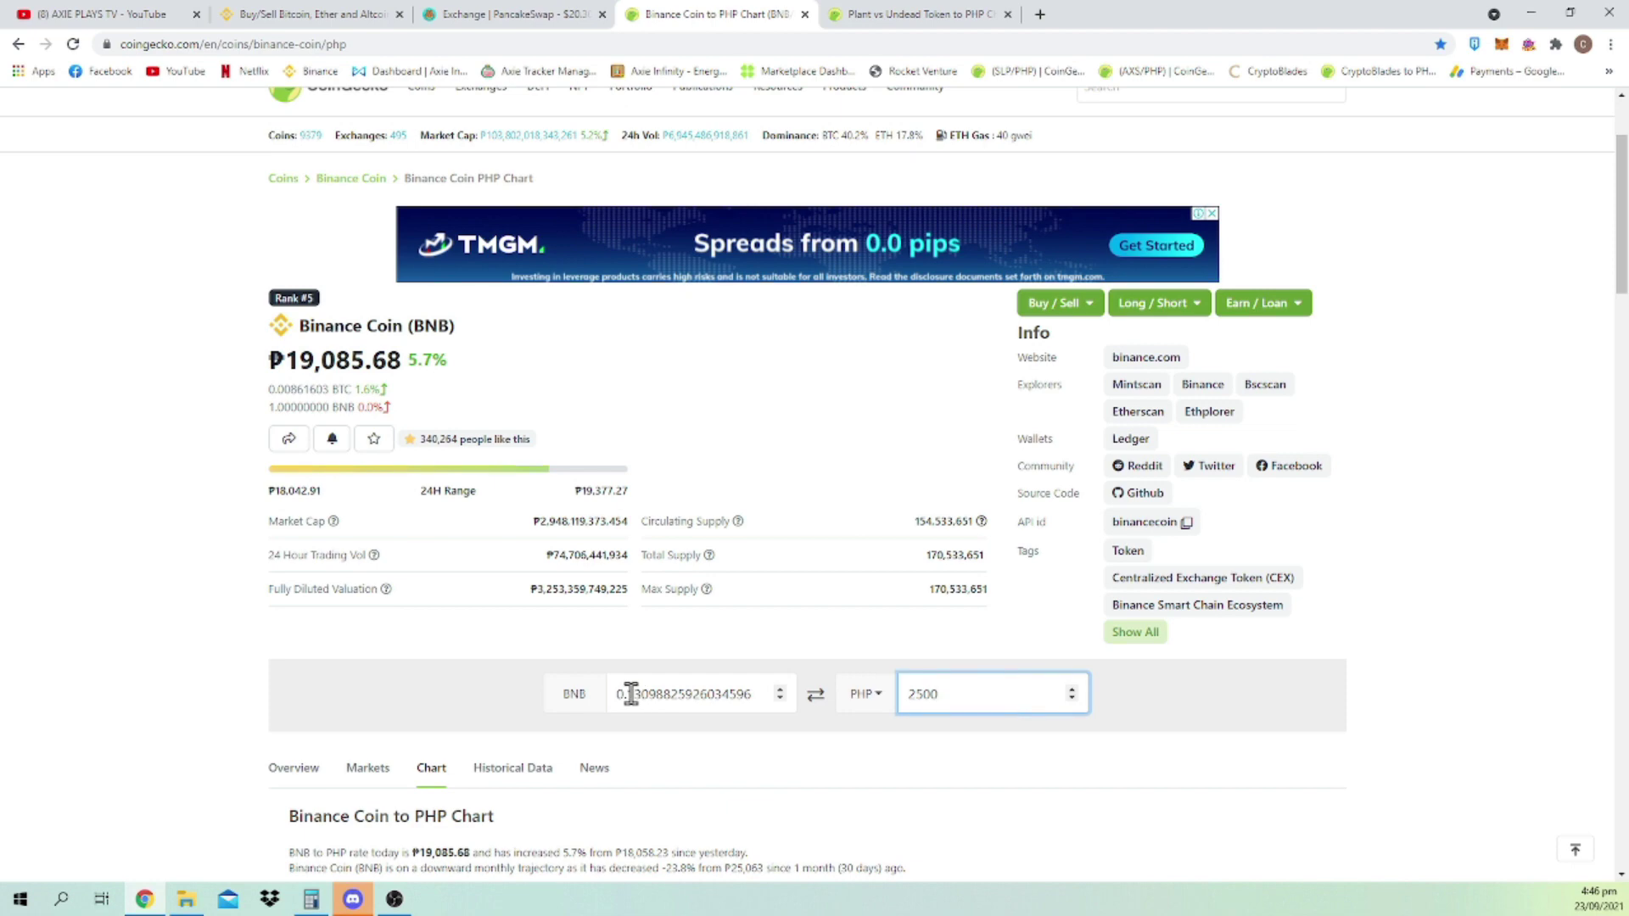
Try 0.1498825926034596 as the BNB amount, change it to 0.13198825926034596, and highlight its leading digits 0.131.
click(738, 692)
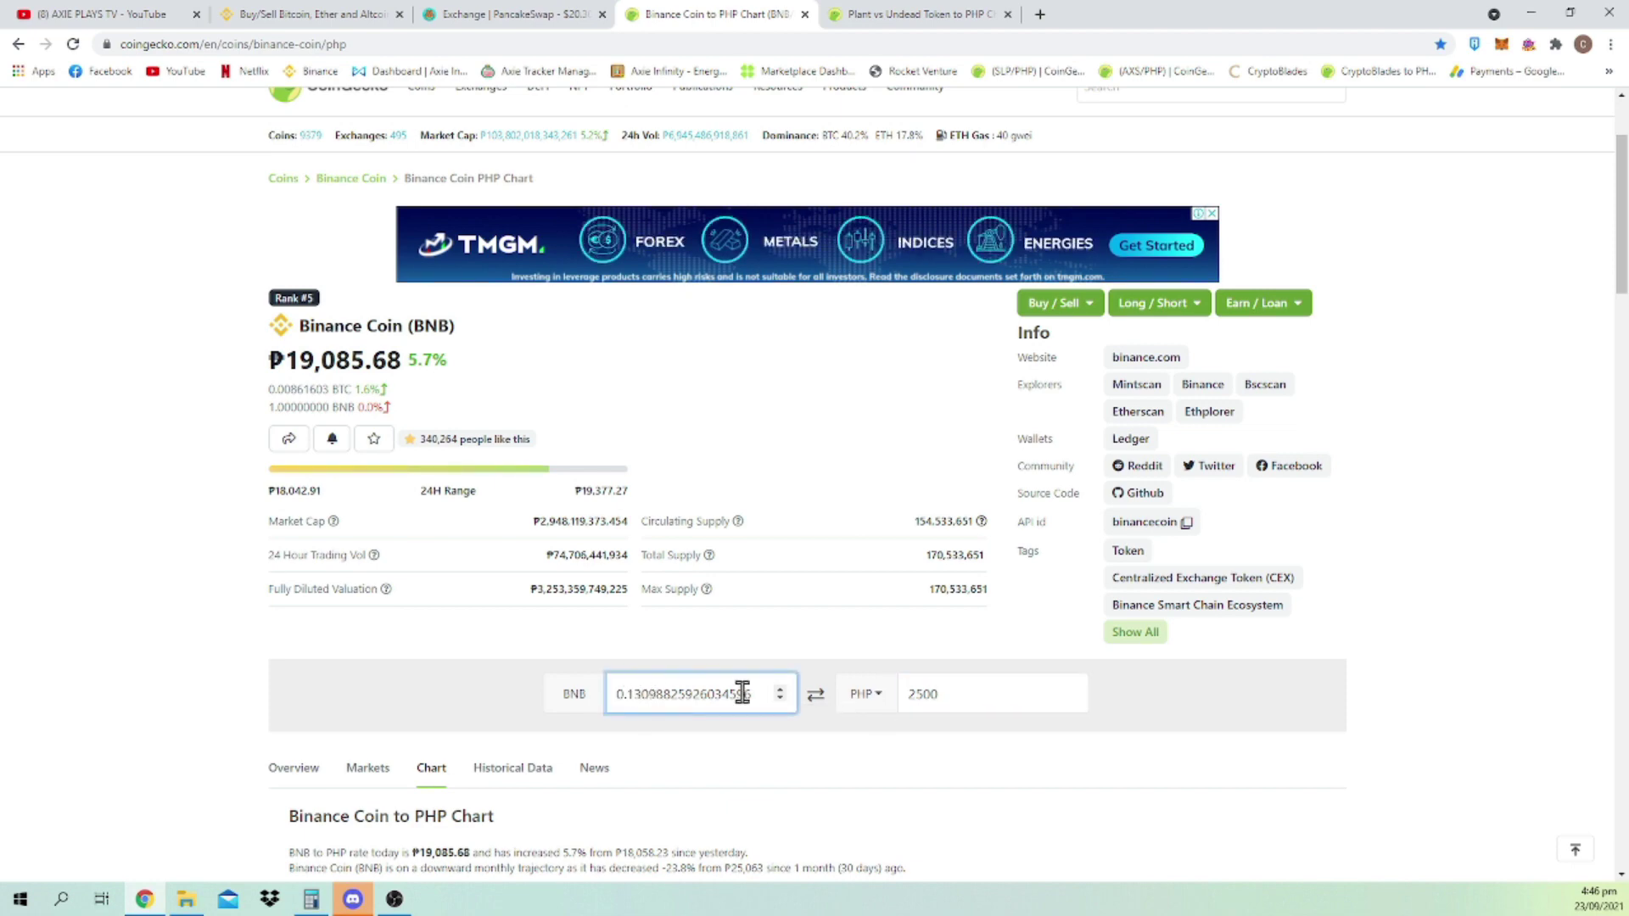
key(BackSpace)
key(BackSpace)
text(4)
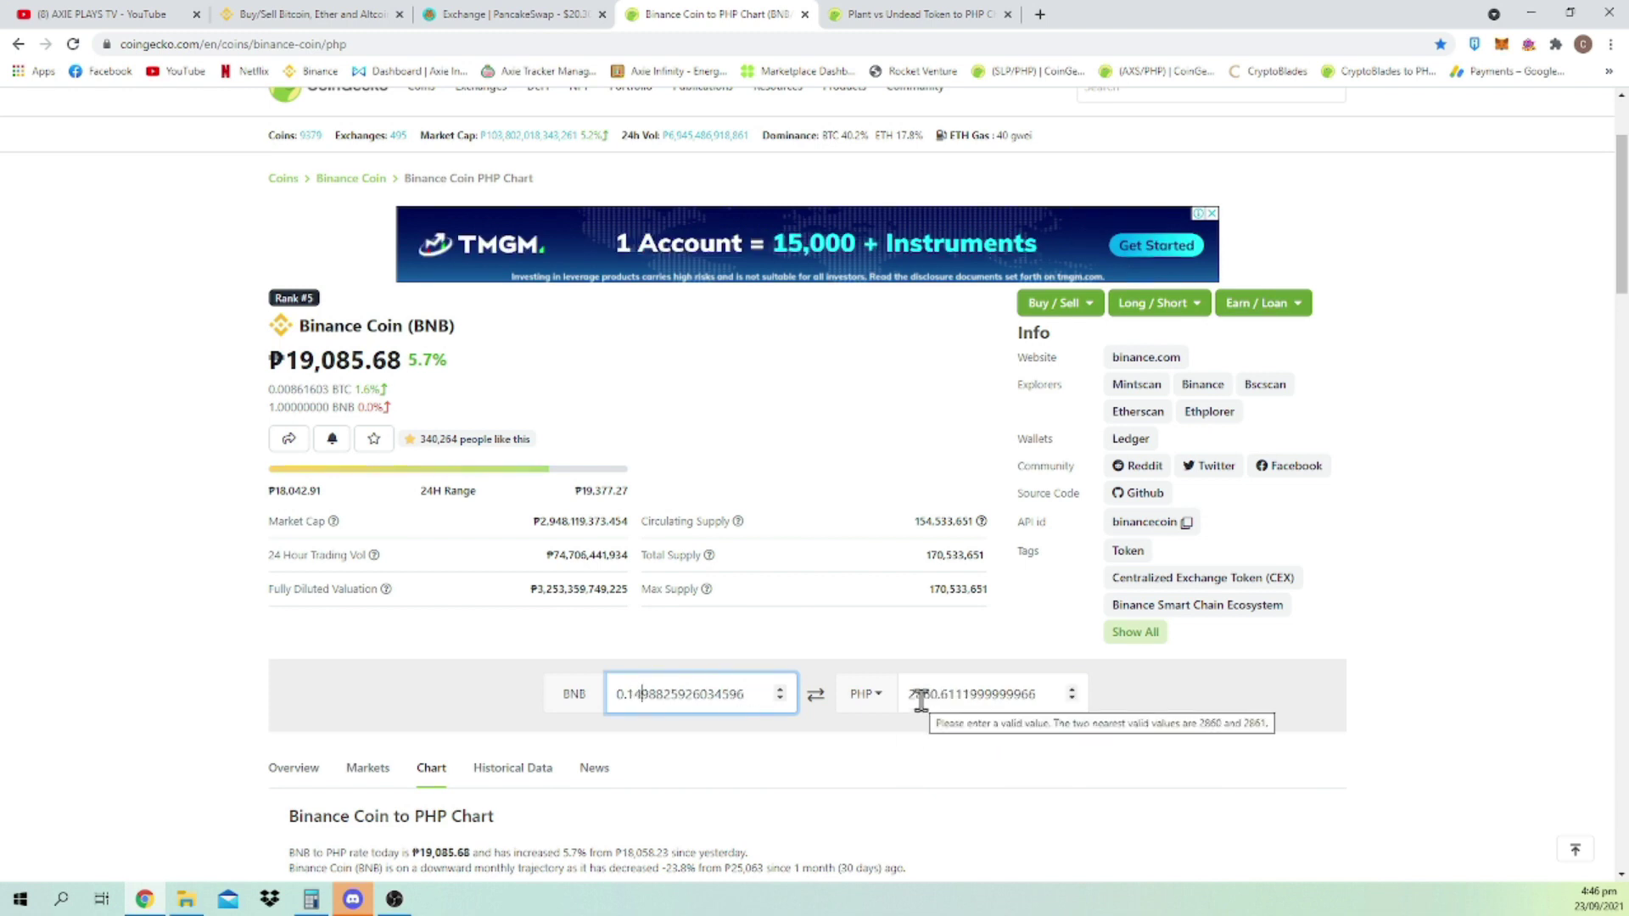
key(BackSpace)
text(31)
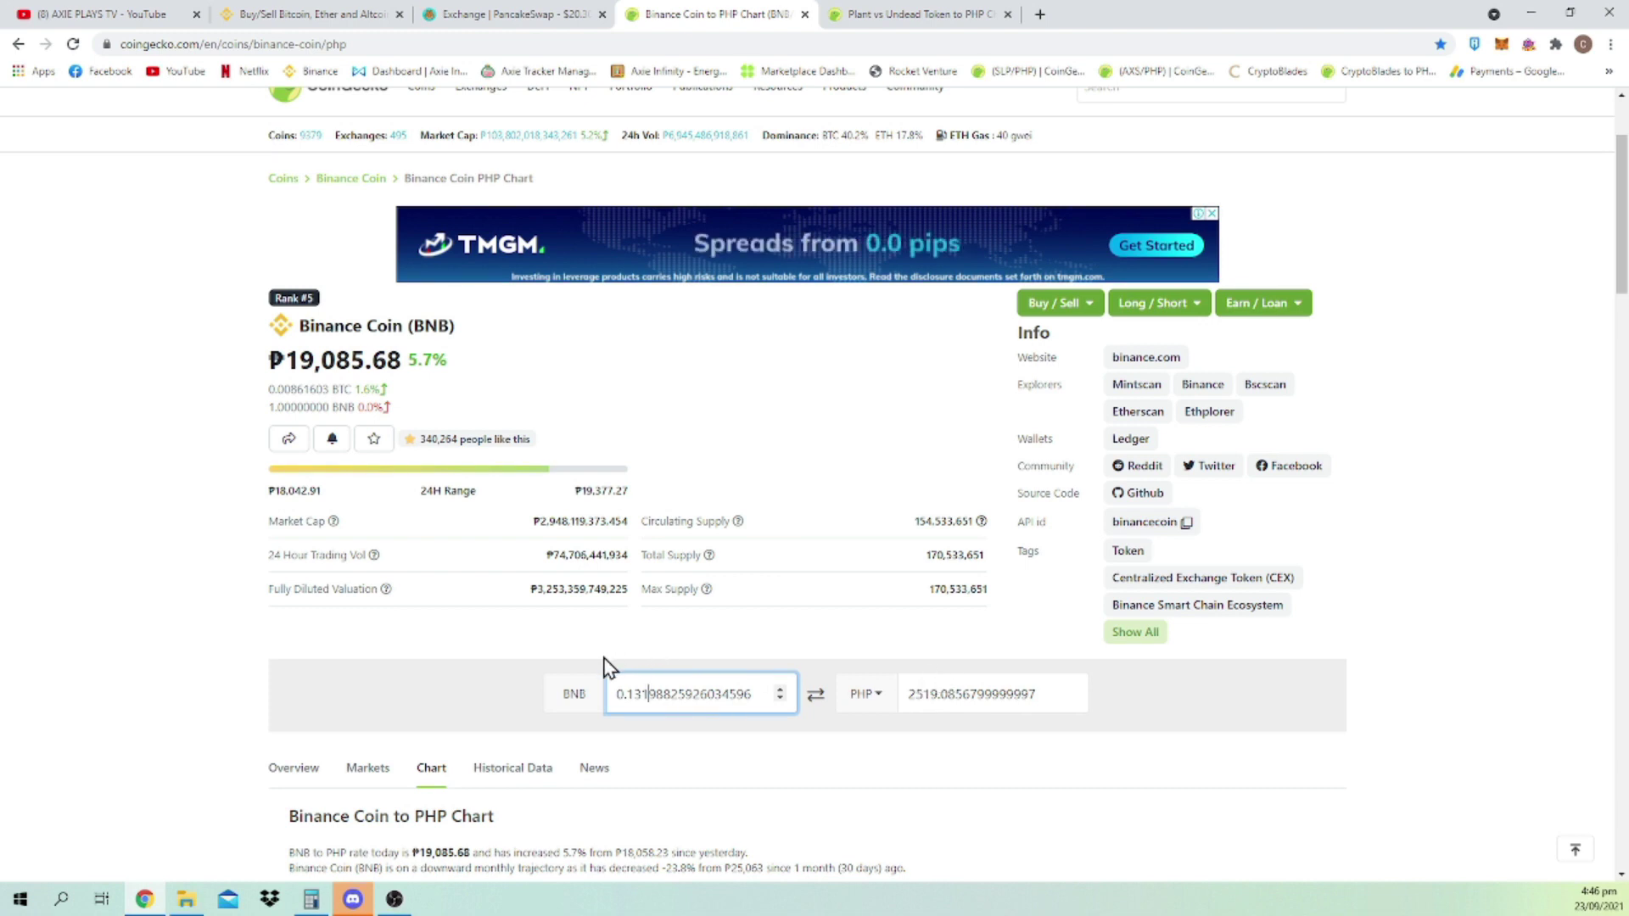
drag(649, 697, 349, 670)
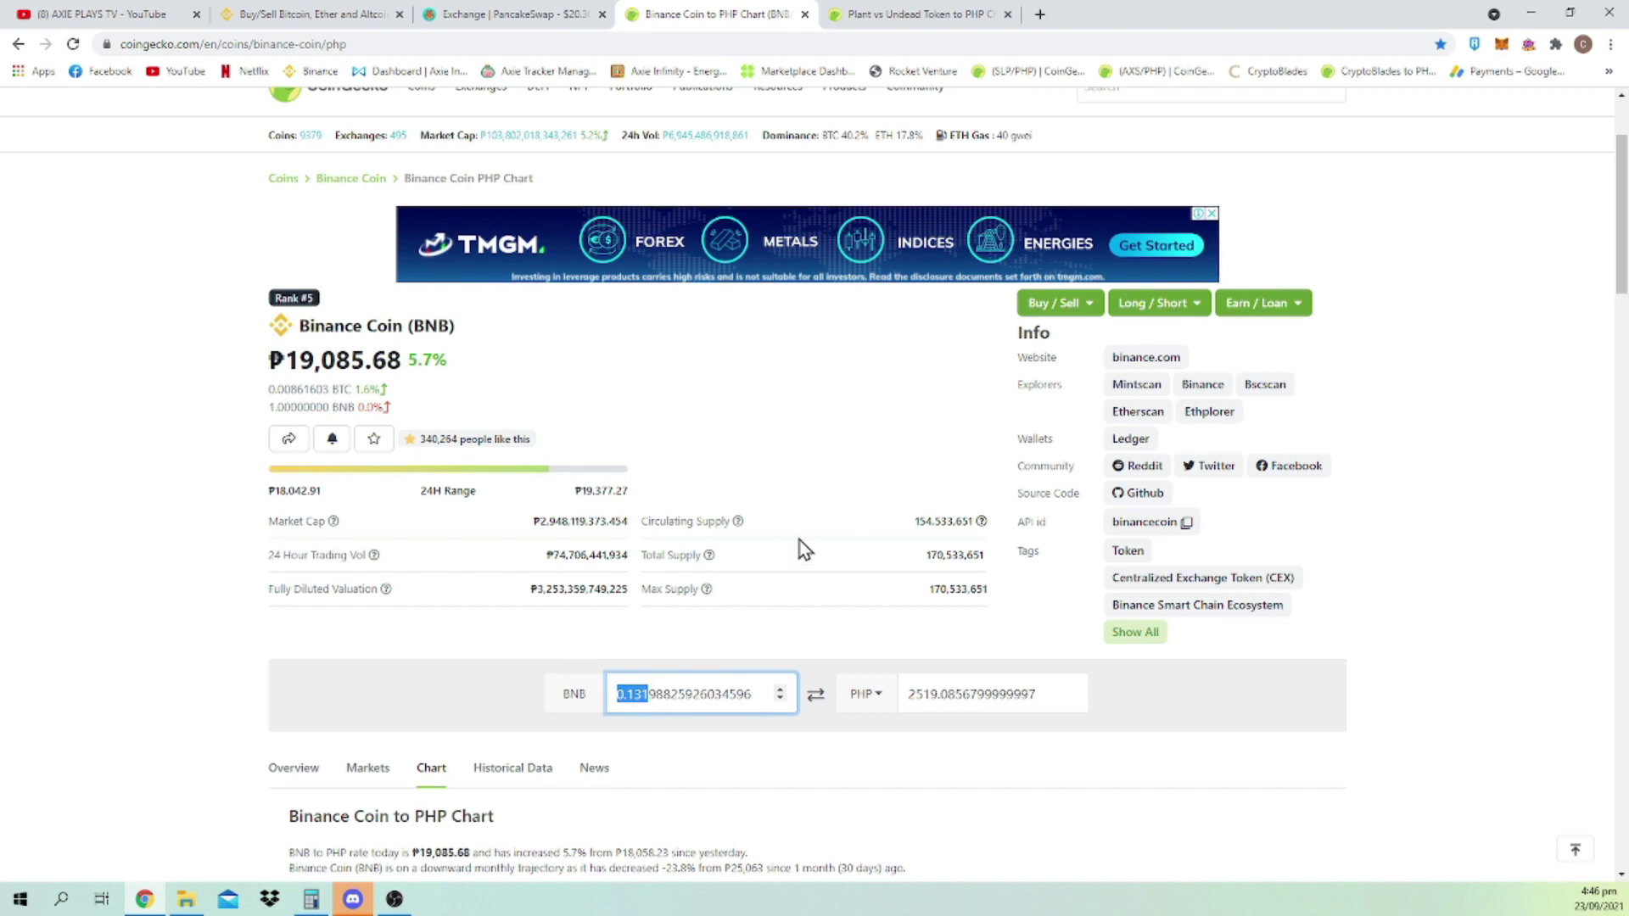
On the PVU page, convert 5 PVU to PHP and 1500 PHP to PVU.
click(916, 15)
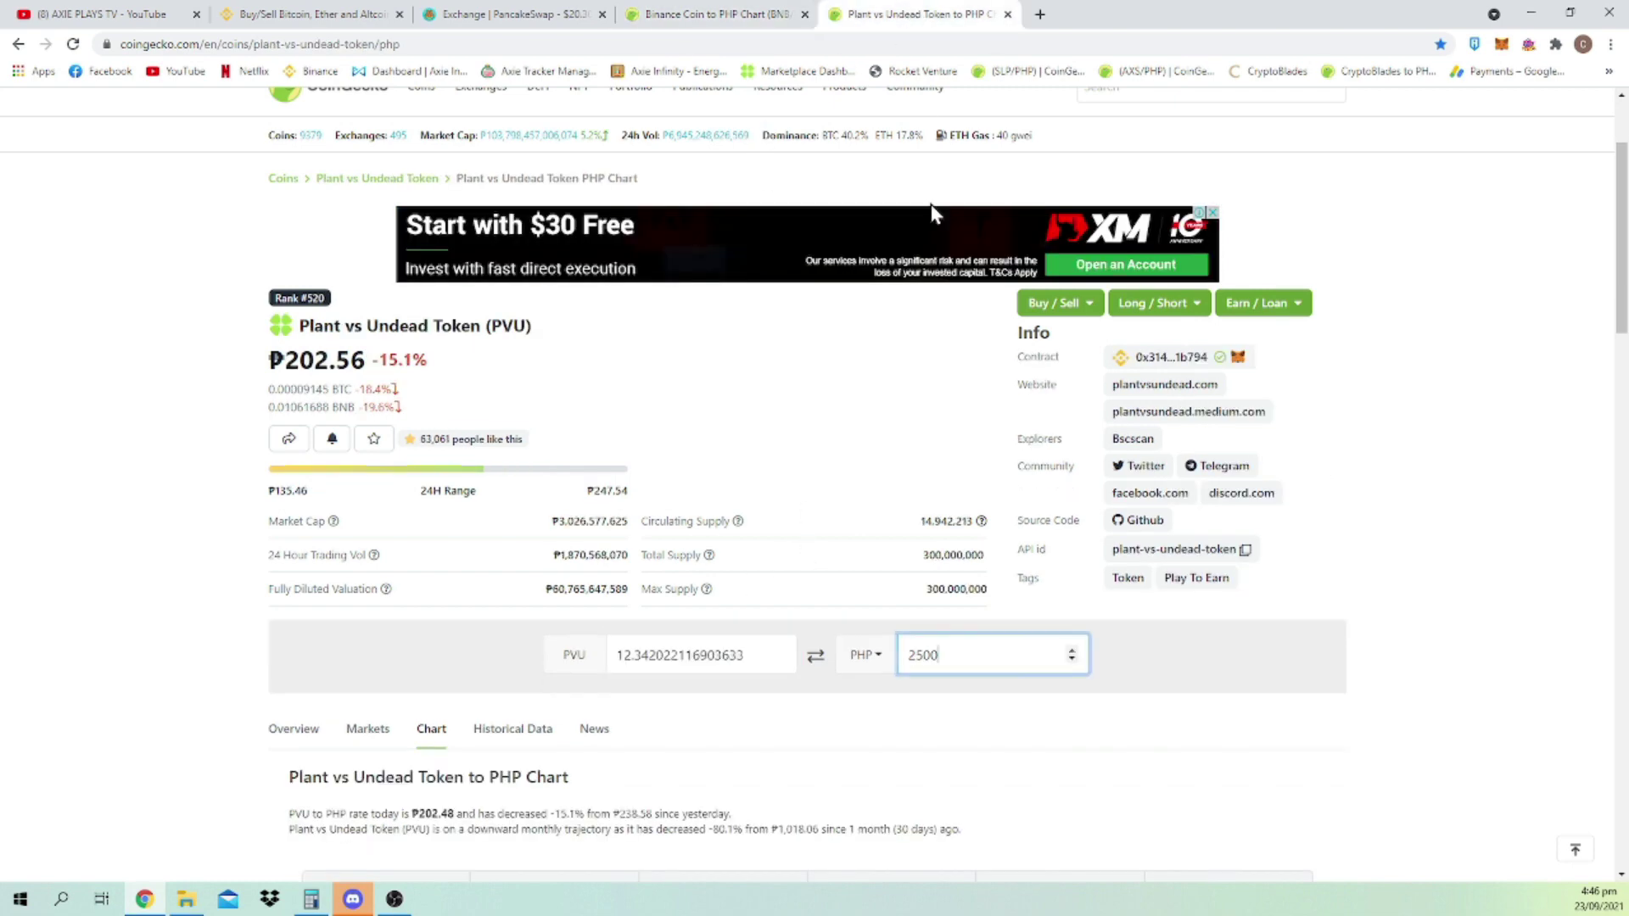
click(729, 13)
click(922, 13)
drag(747, 655, 174, 653)
text(5)
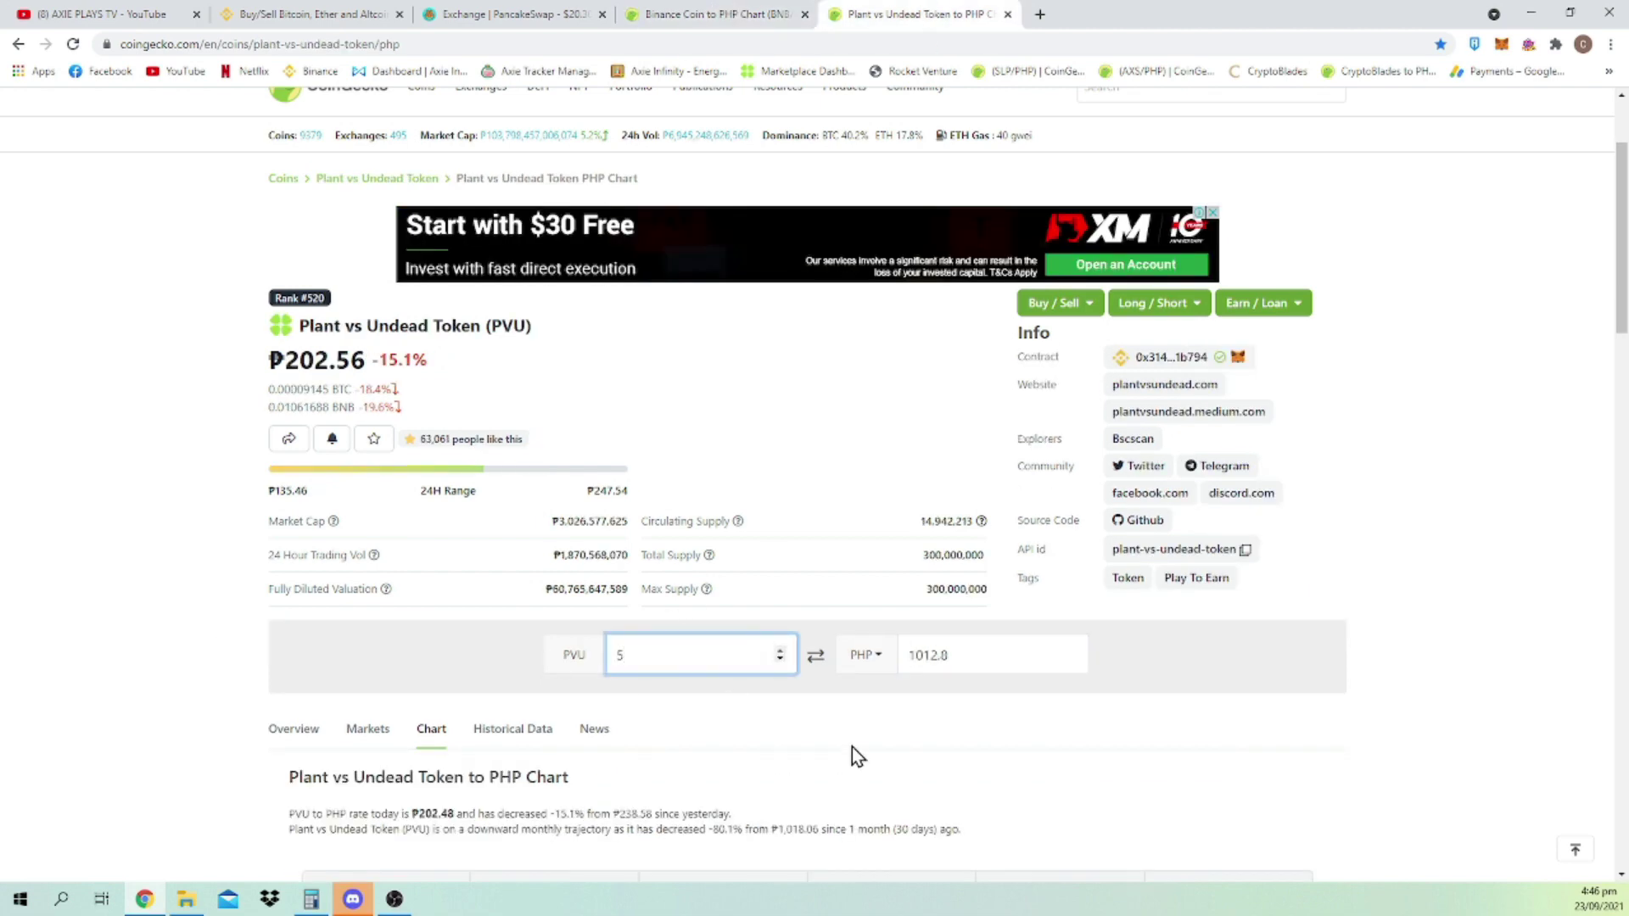
drag(974, 654, 817, 659)
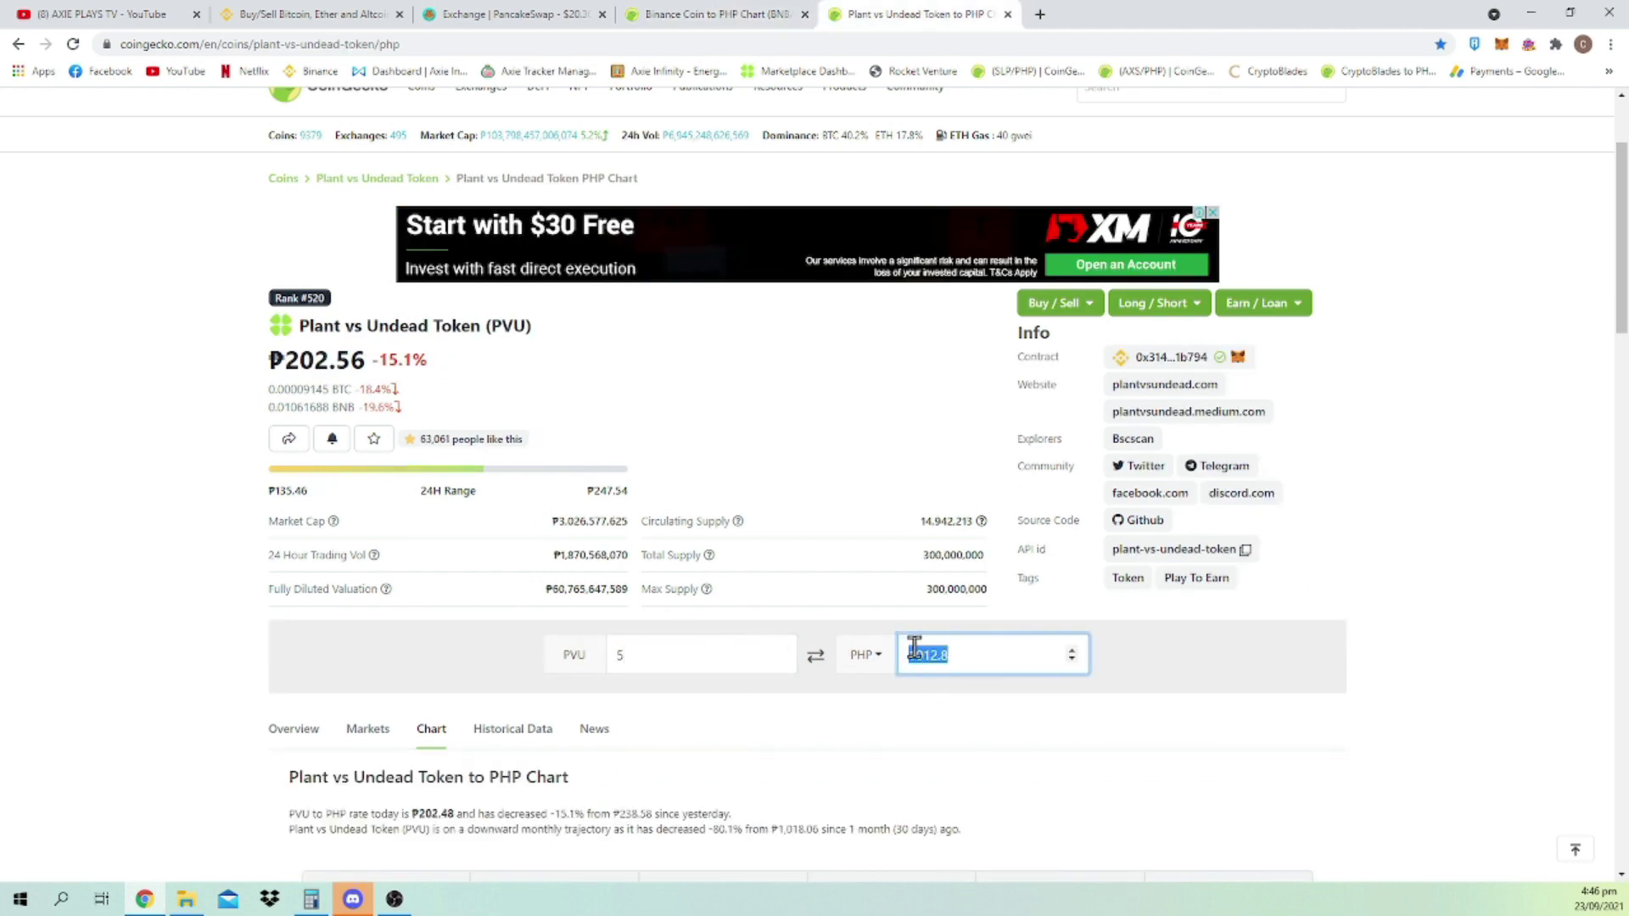
text(1500)
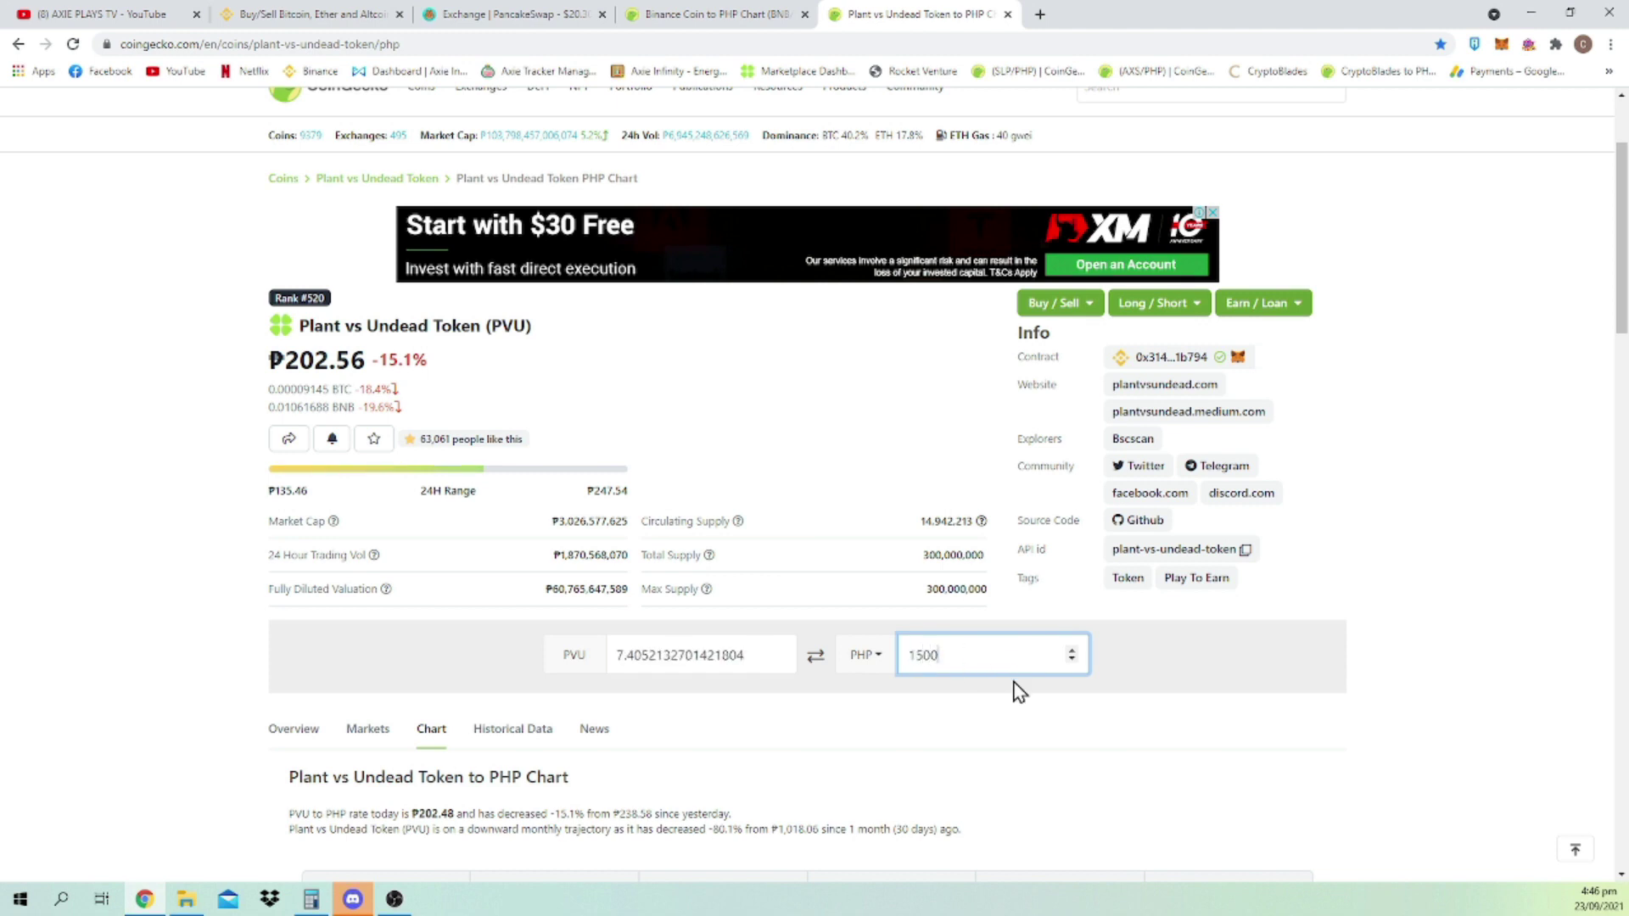
Return to the Binance Coin page and convert 1500 PHP to BNB.
click(721, 14)
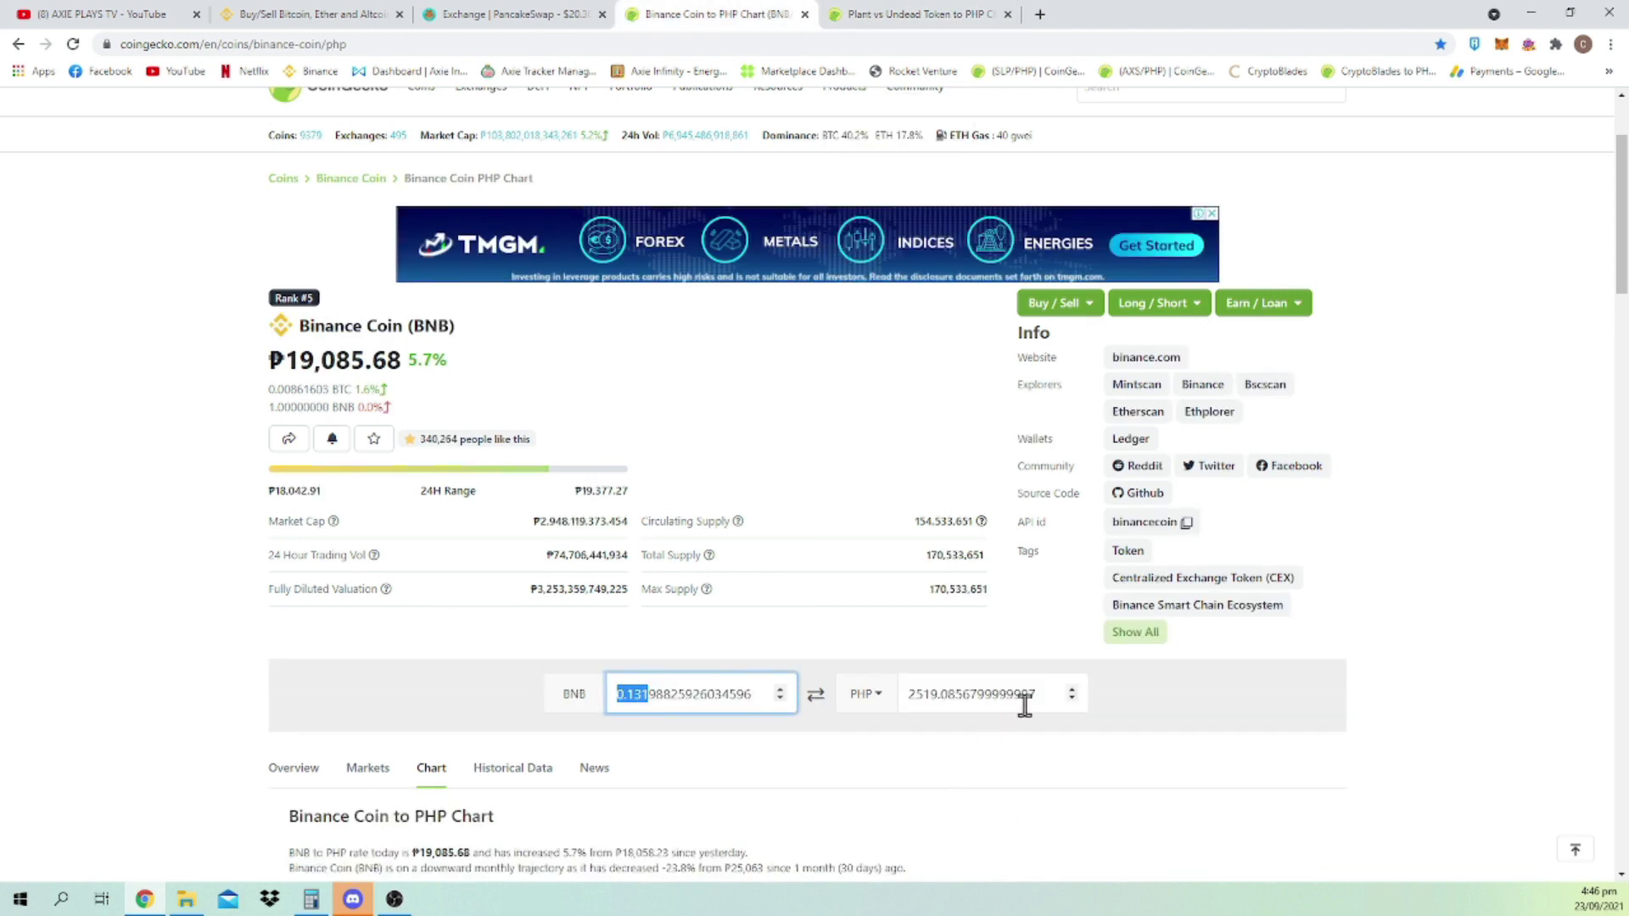
drag(1026, 701, 370, 608)
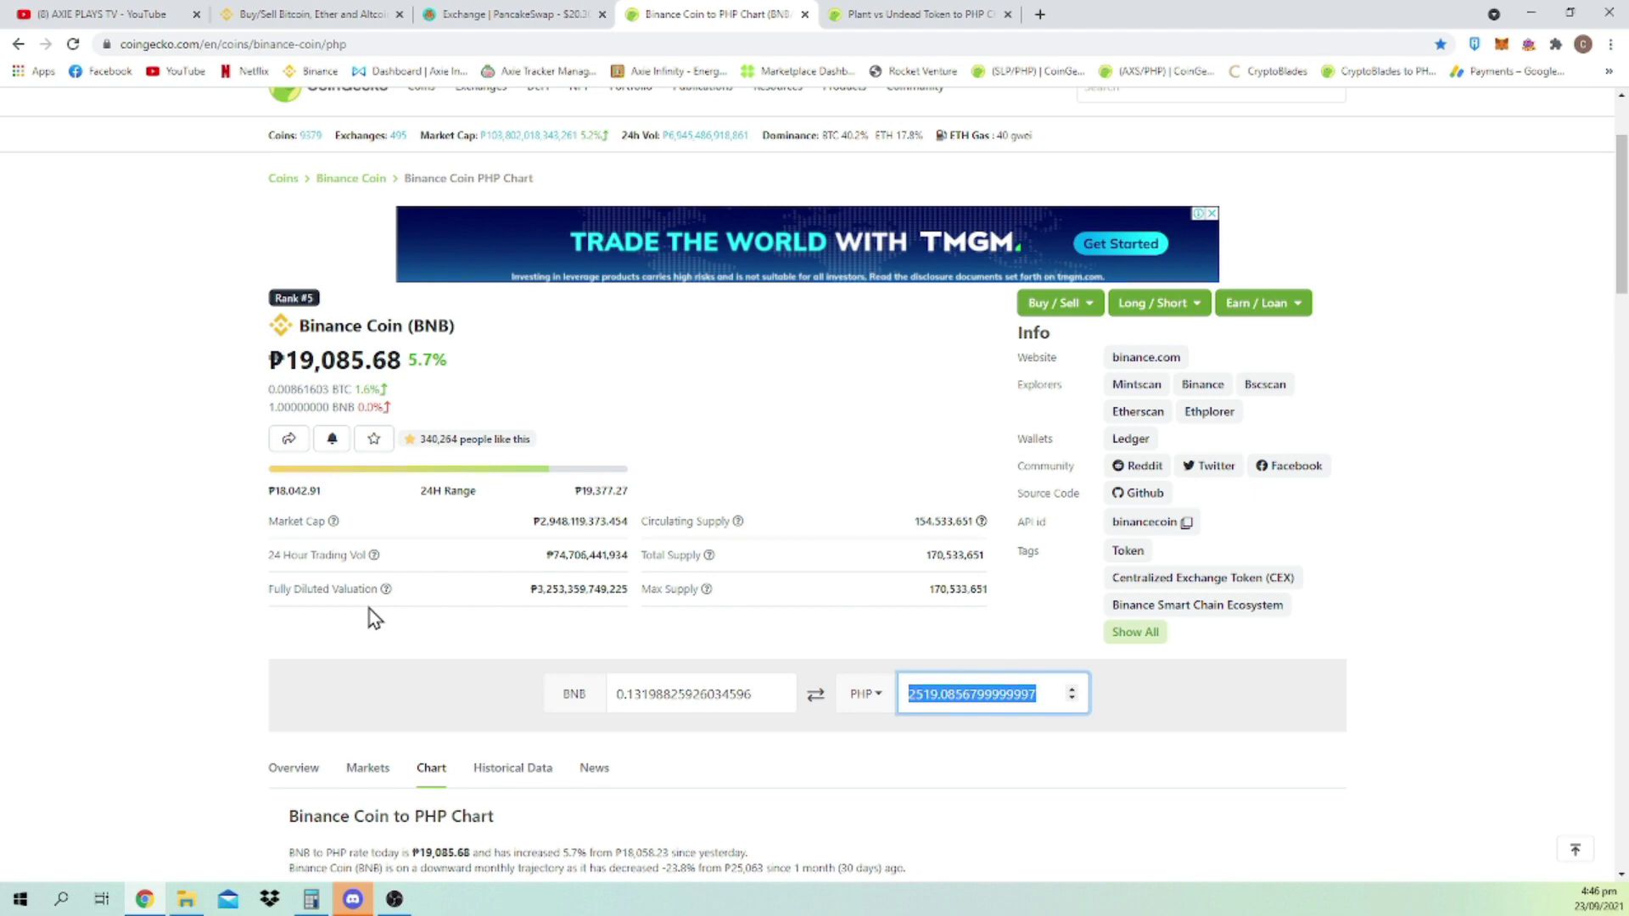
text(1500)
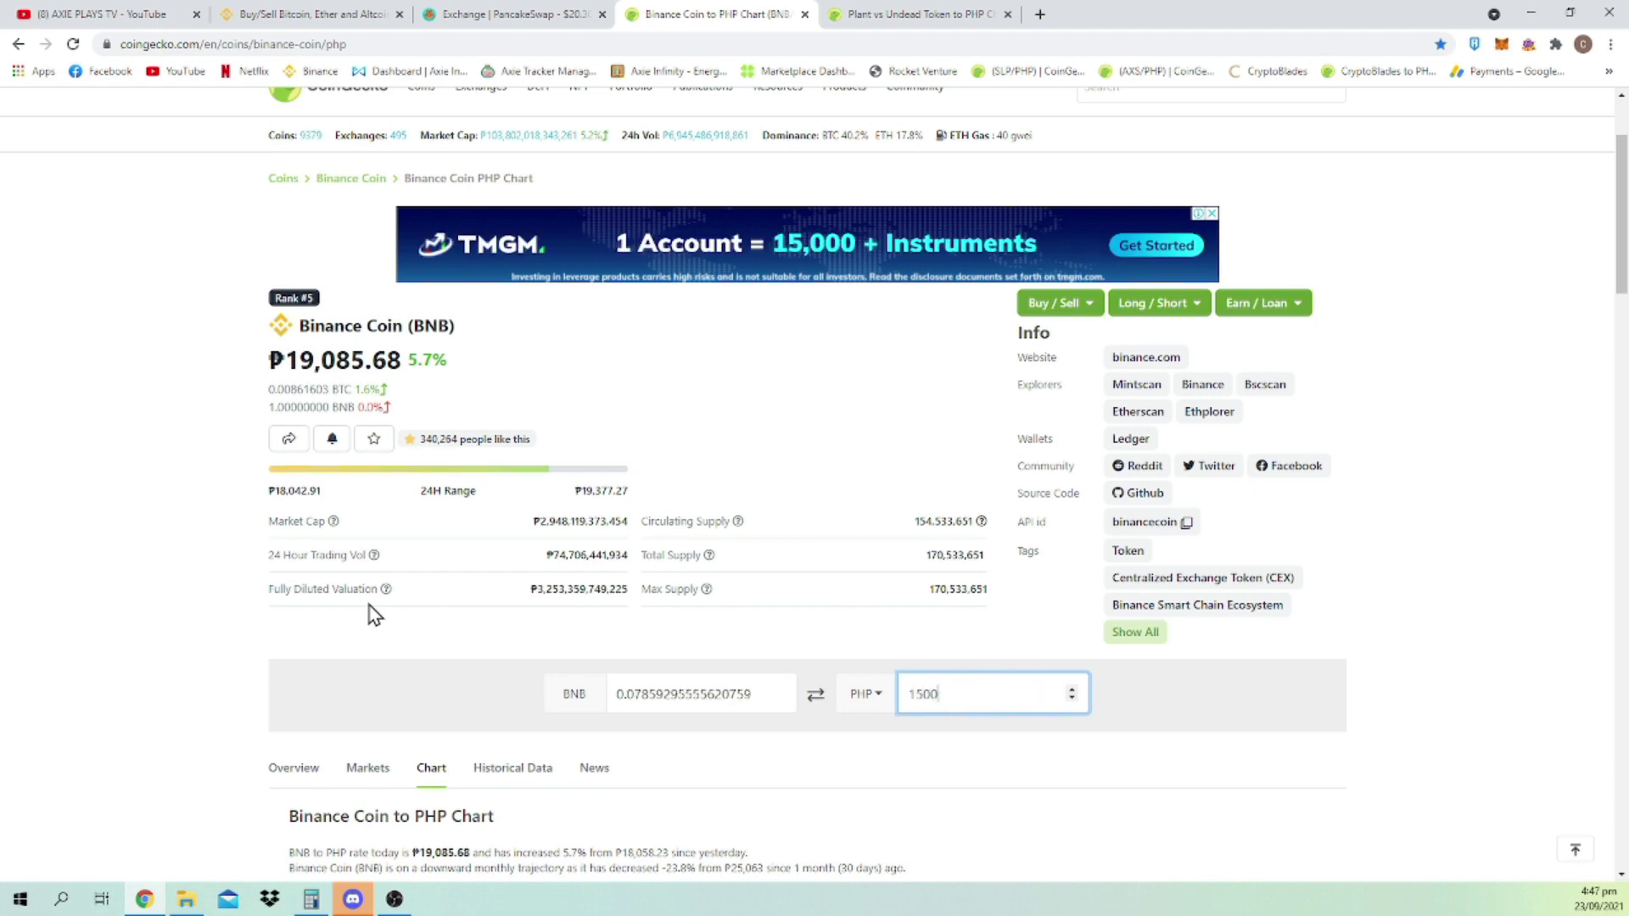
Change the BNB amount to 0.07959295555620759 and highlight its leading digits 0.079.
click(648, 695)
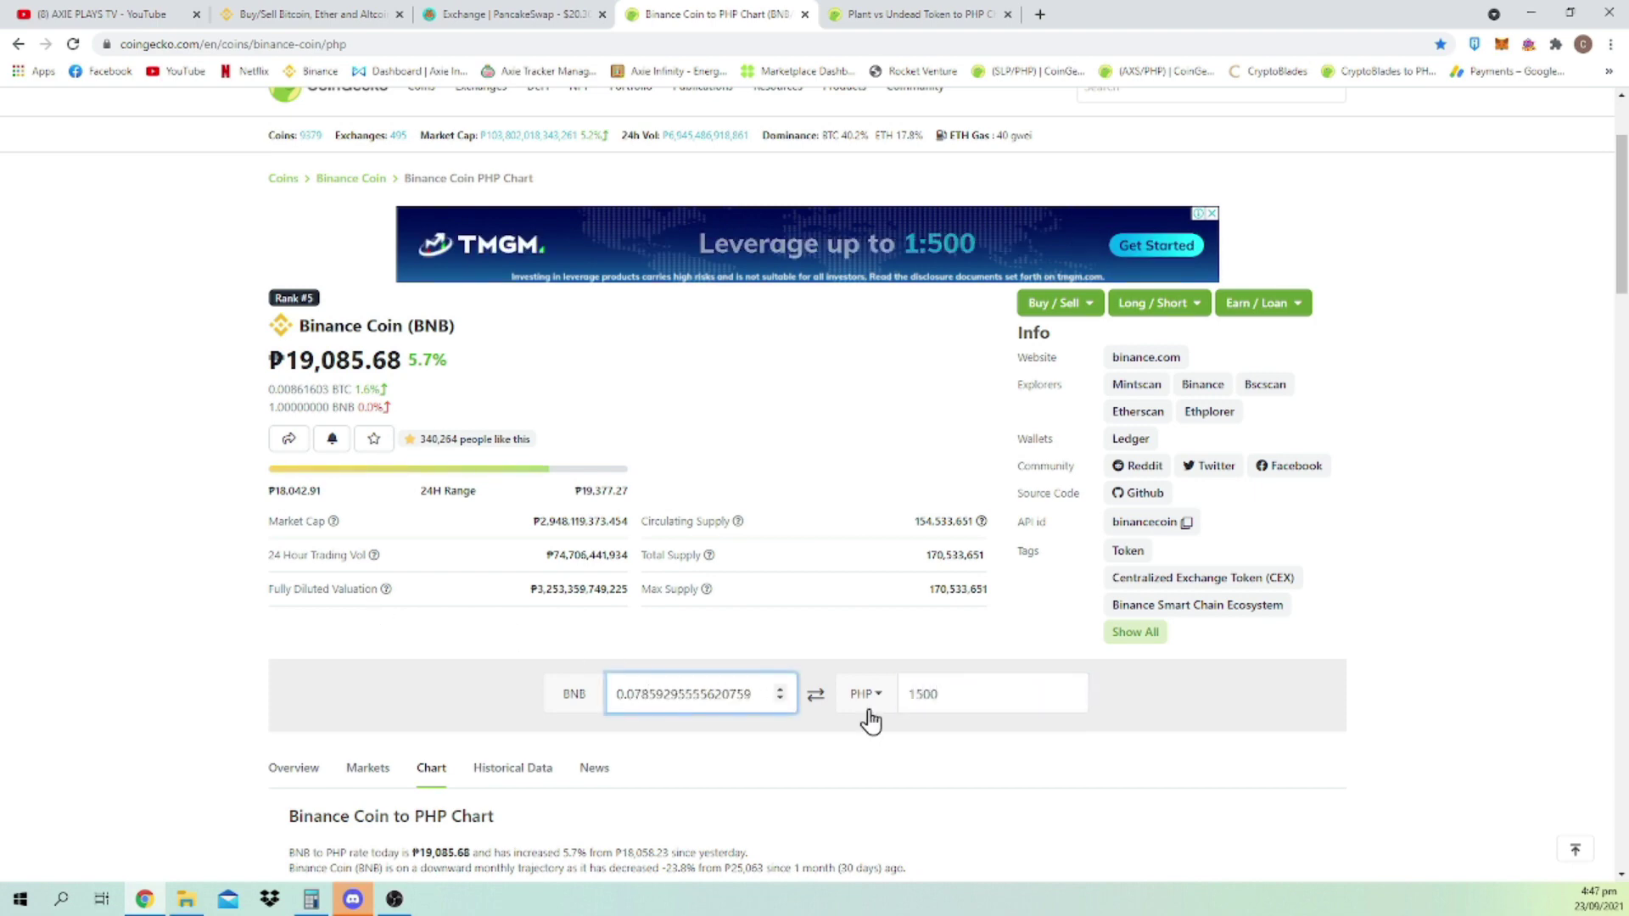
key(BackSpace)
text(9)
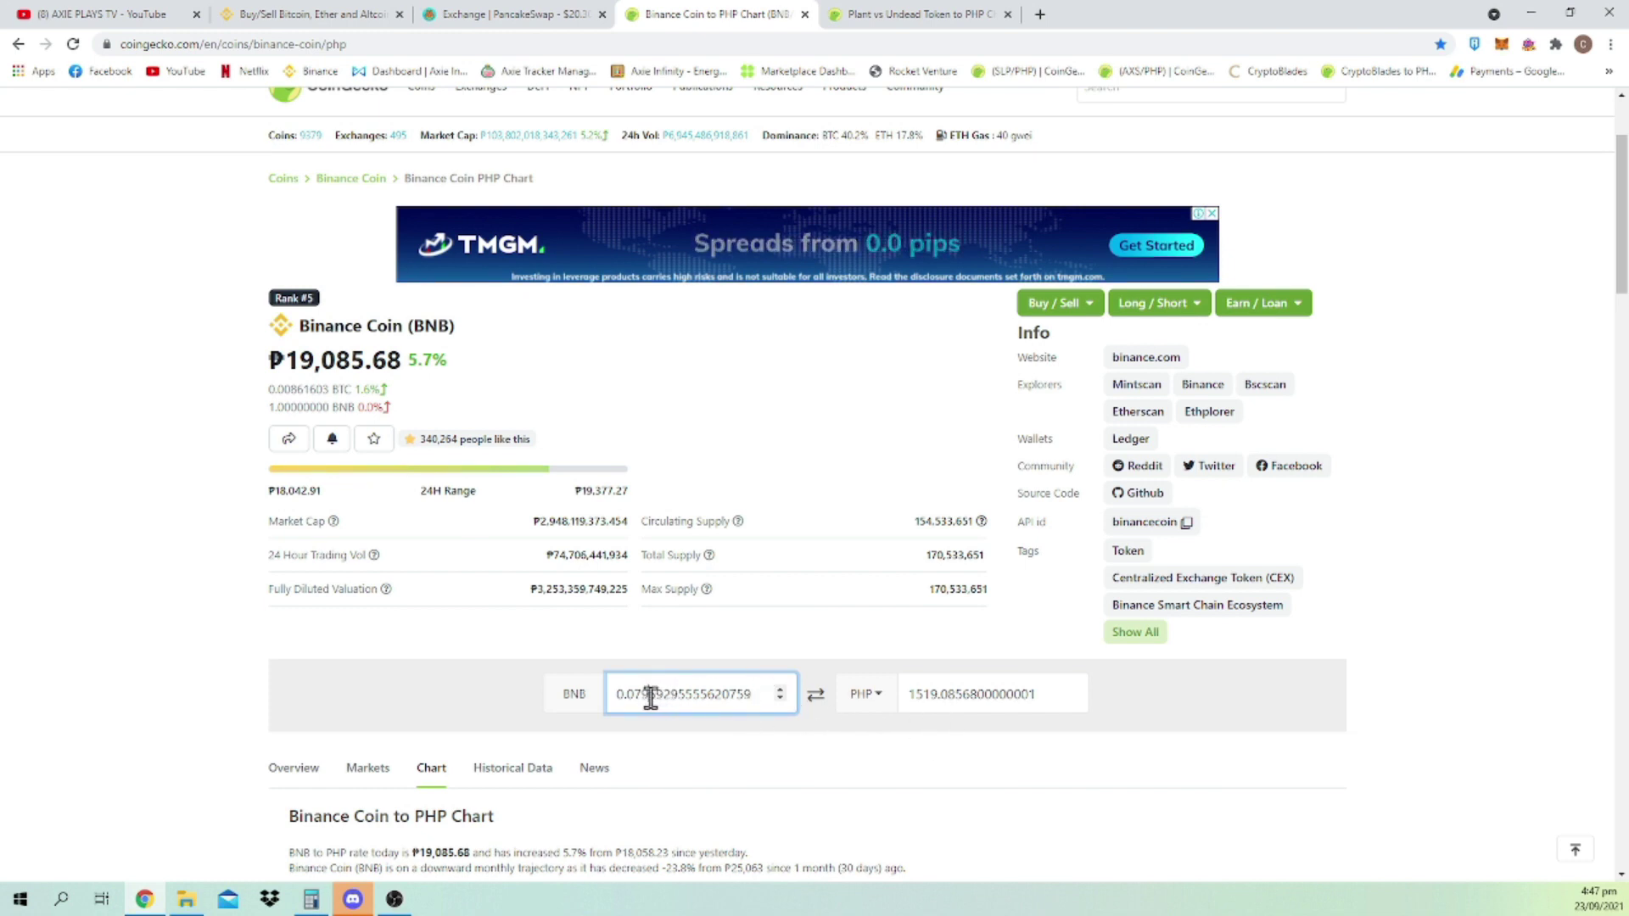
drag(647, 696, 617, 694)
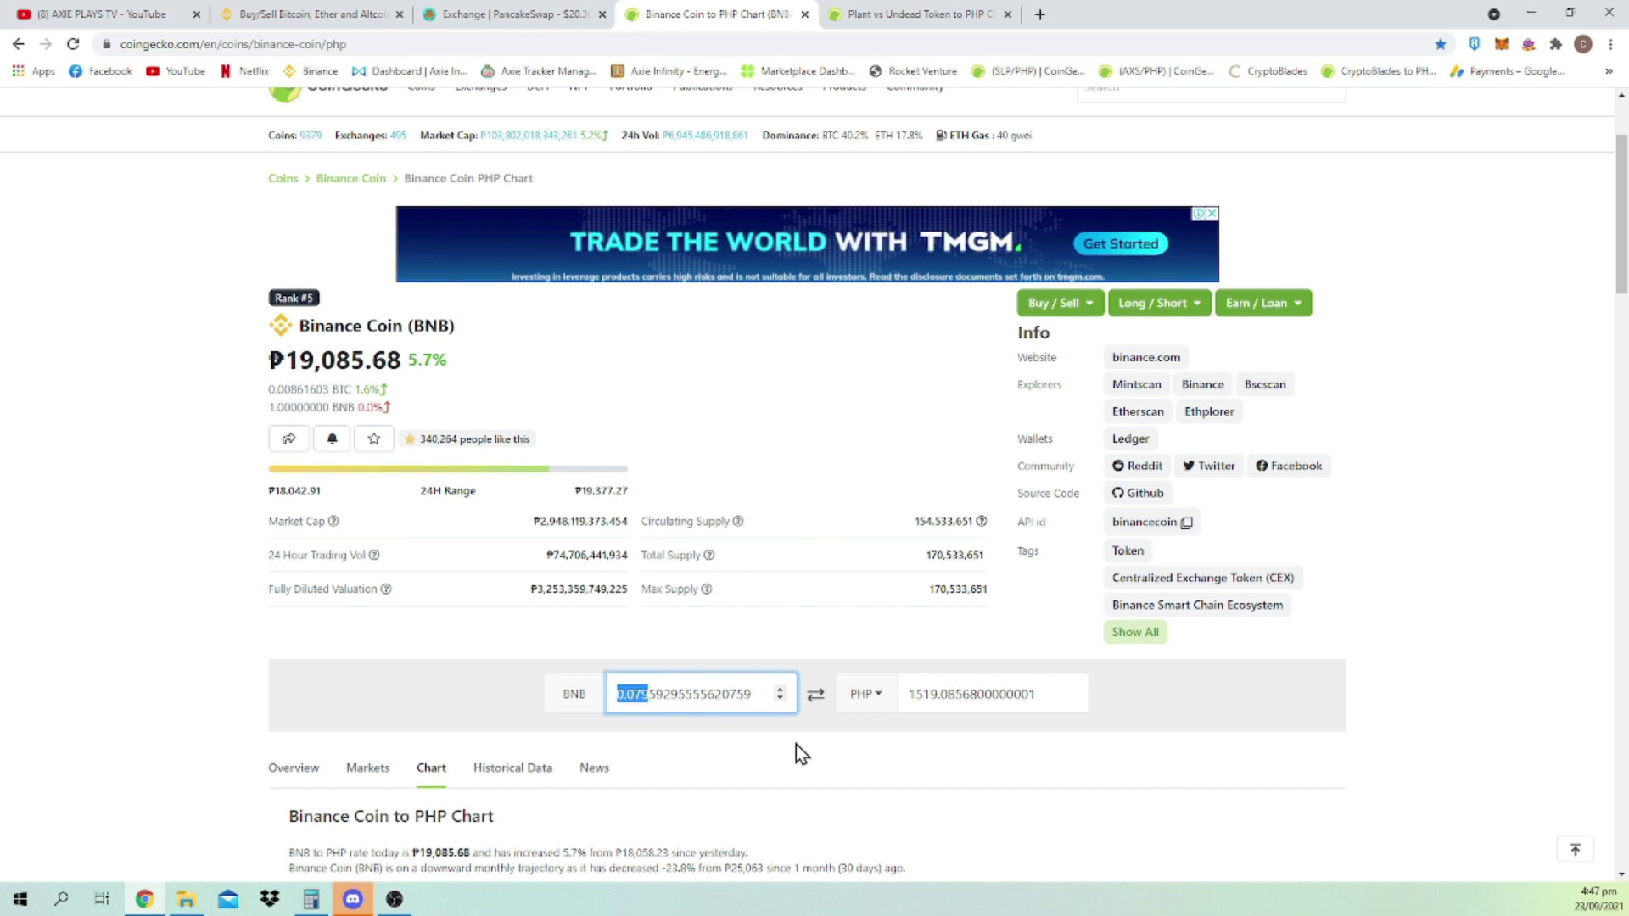
Switch to Binance, open P2P Trading from the crypto buying options, and examine the USDT merchant ads priced in PHP.
click(308, 12)
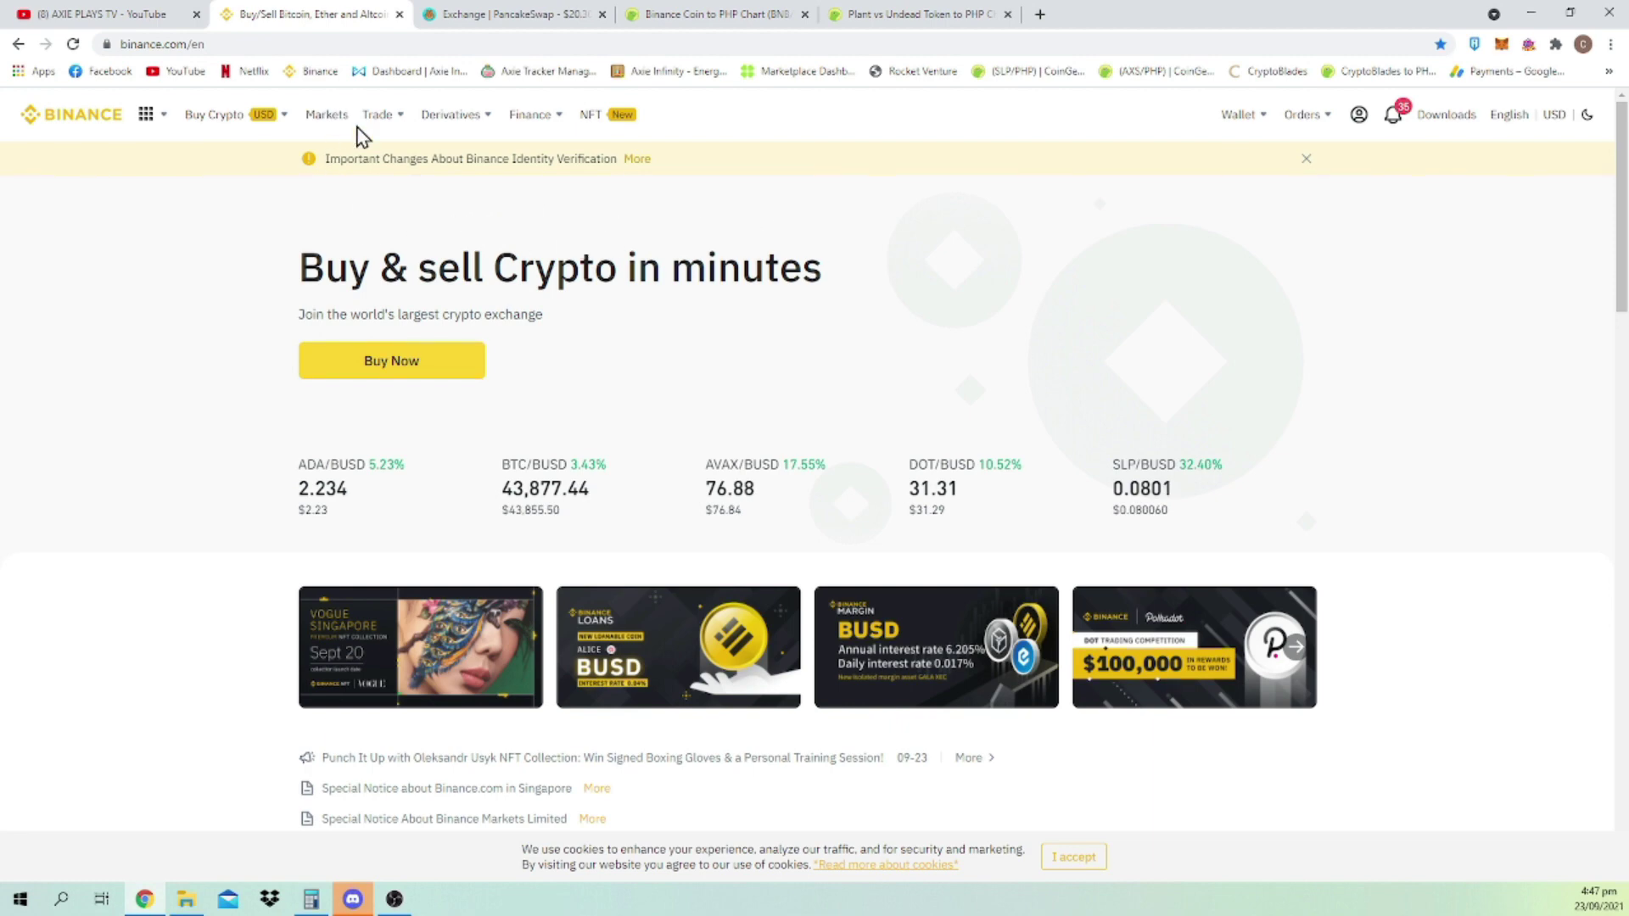
mouse_move(400, 125)
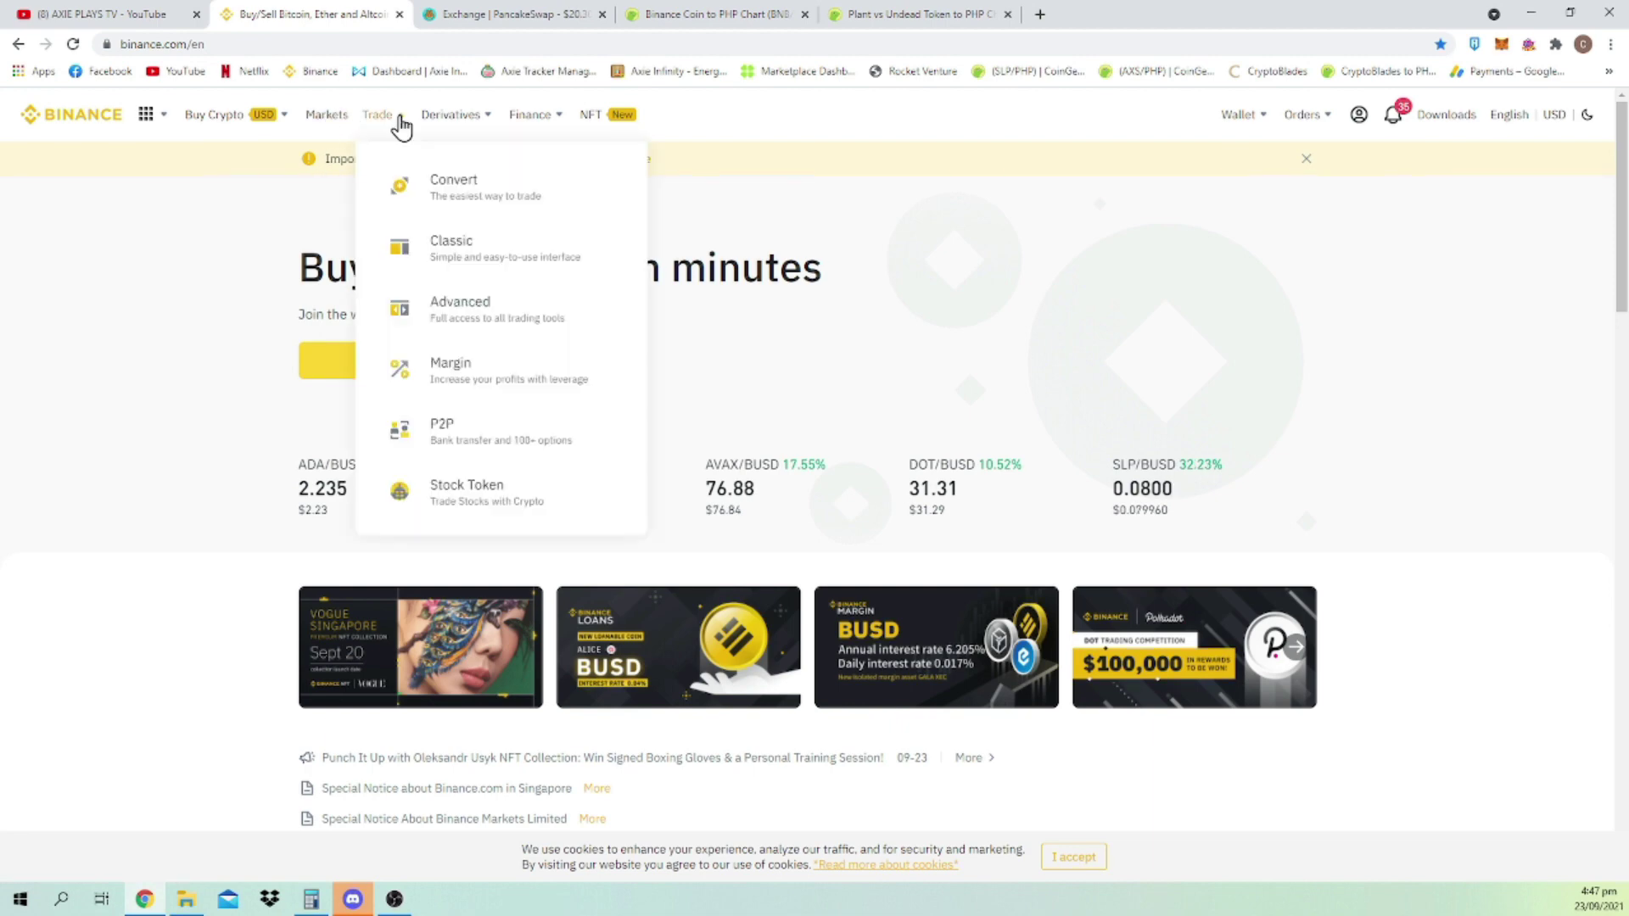
mouse_move(450, 115)
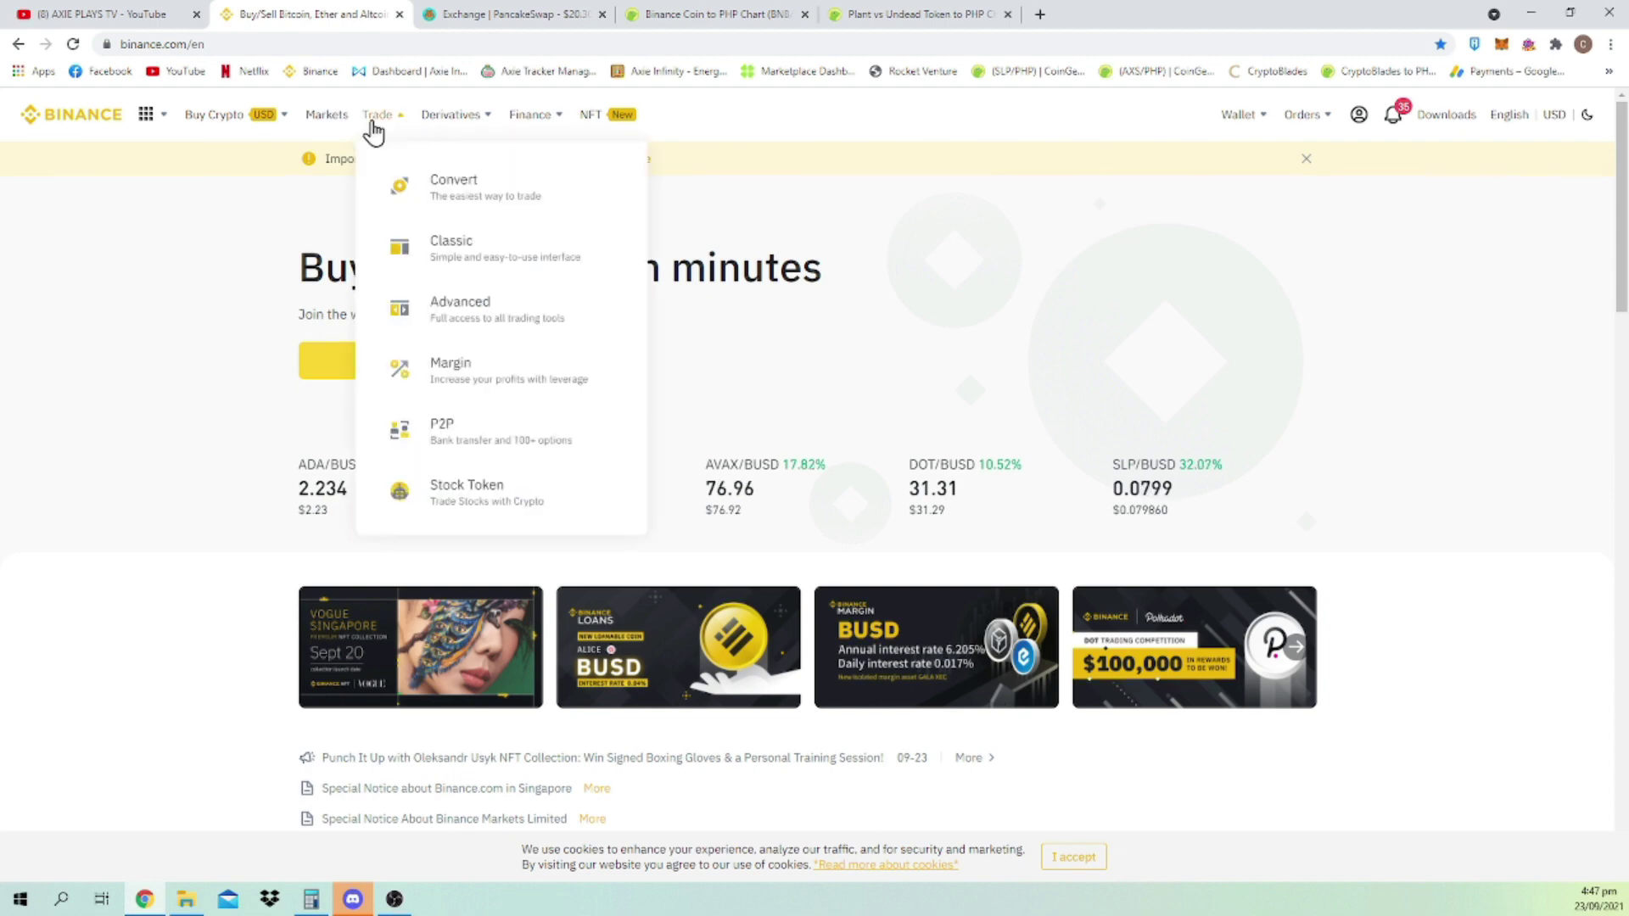
mouse_move(211, 128)
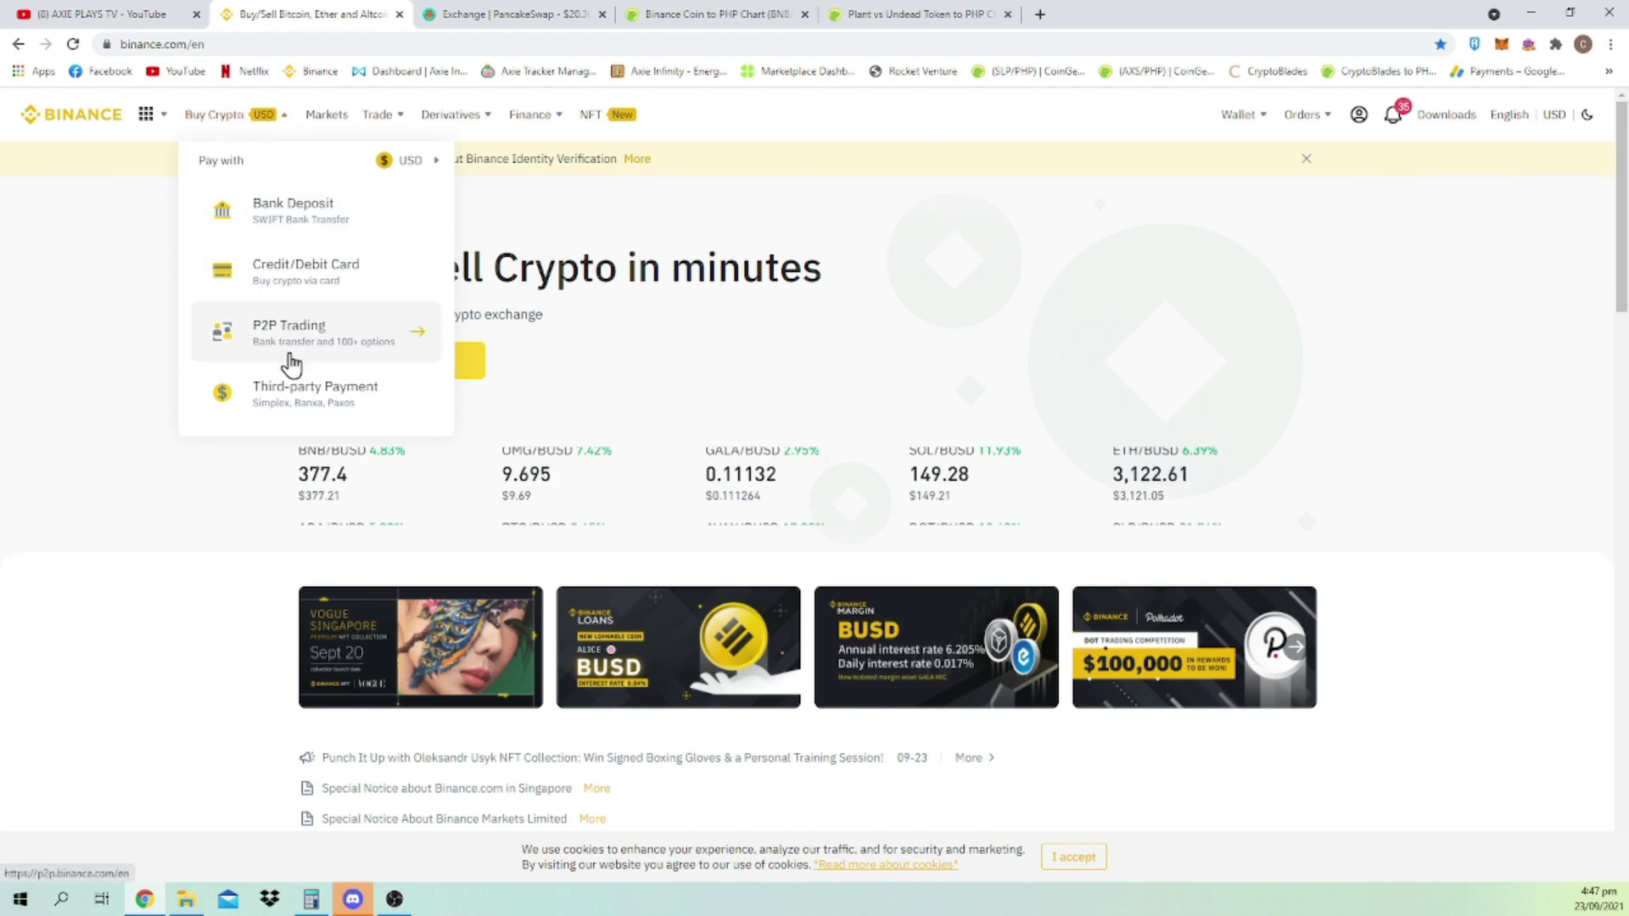
click(297, 339)
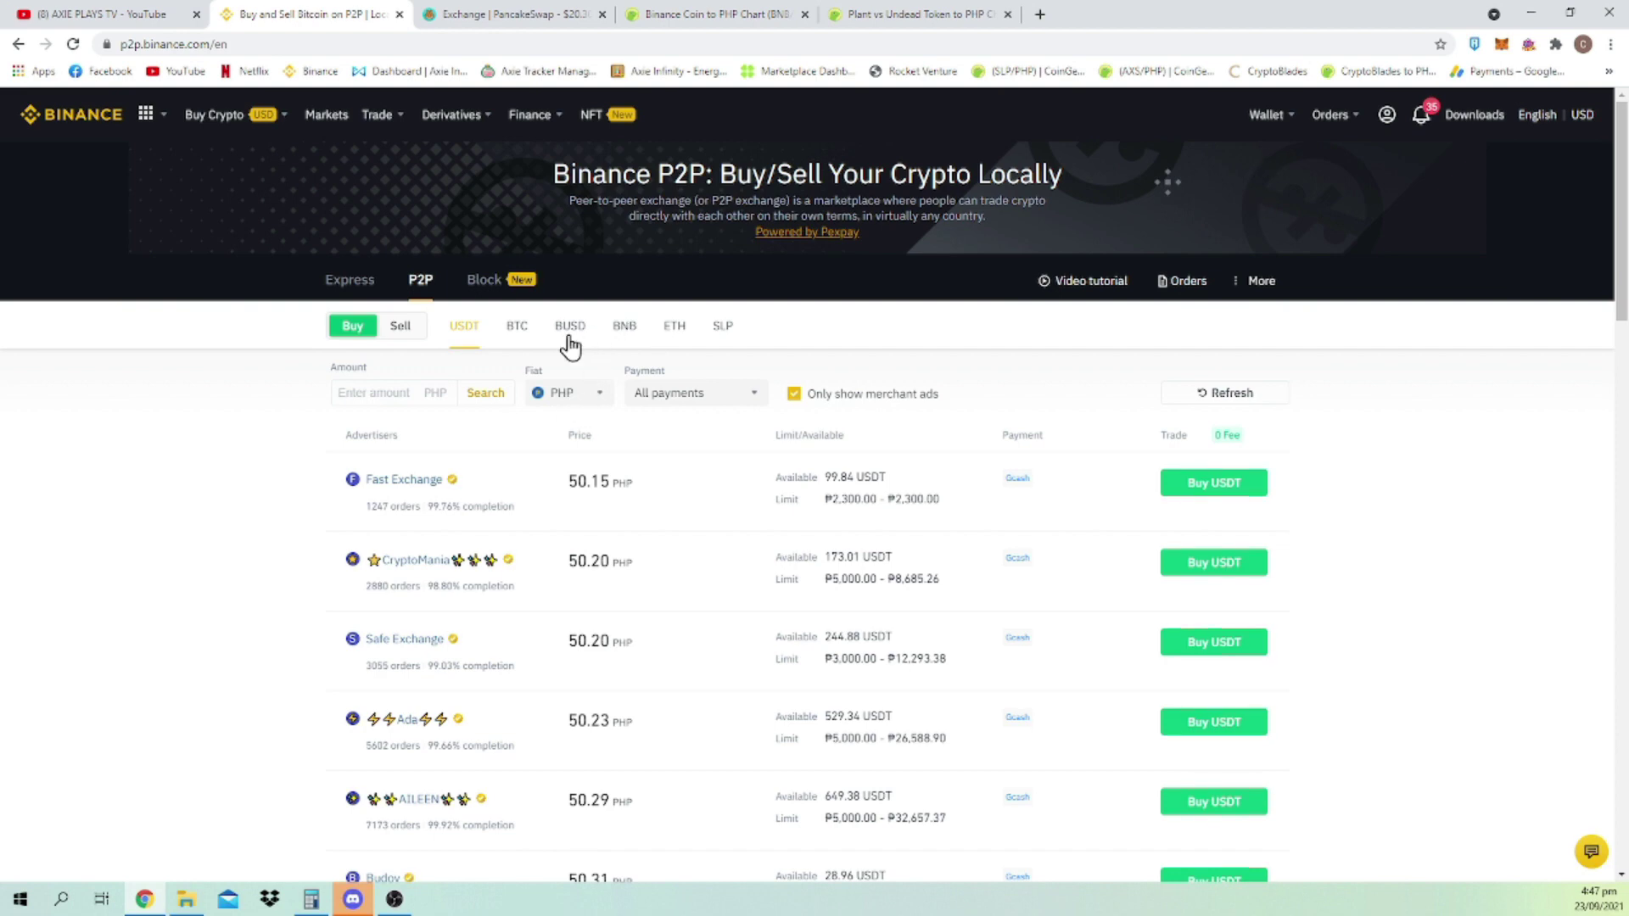
scroll(1001, 539, down, 1)
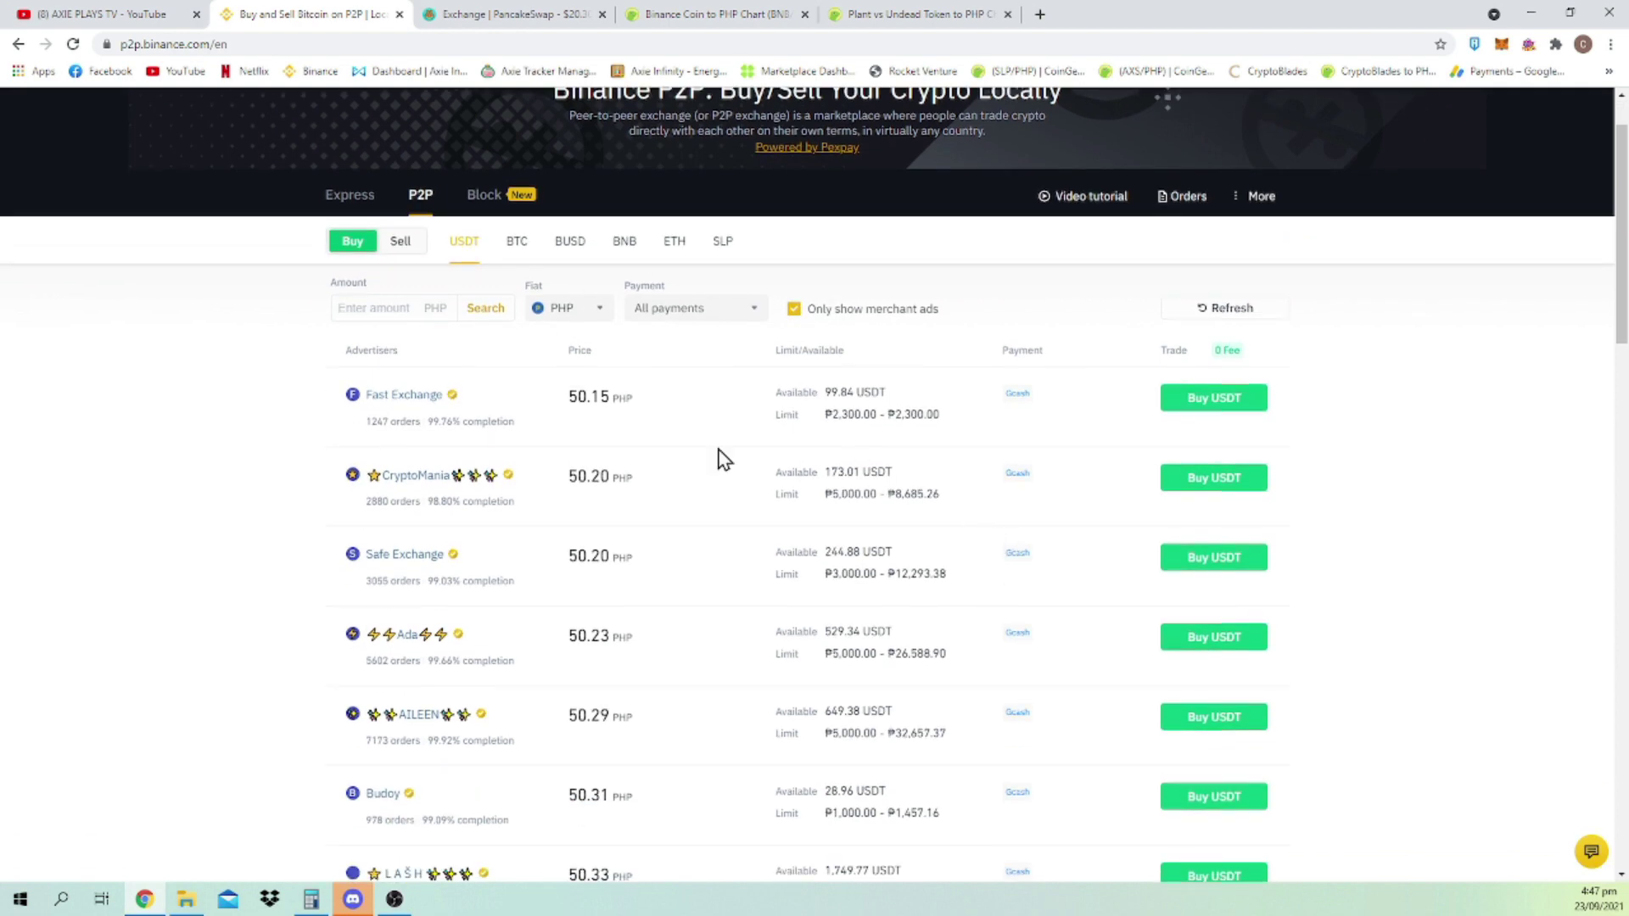
scroll(738, 552, up, 1)
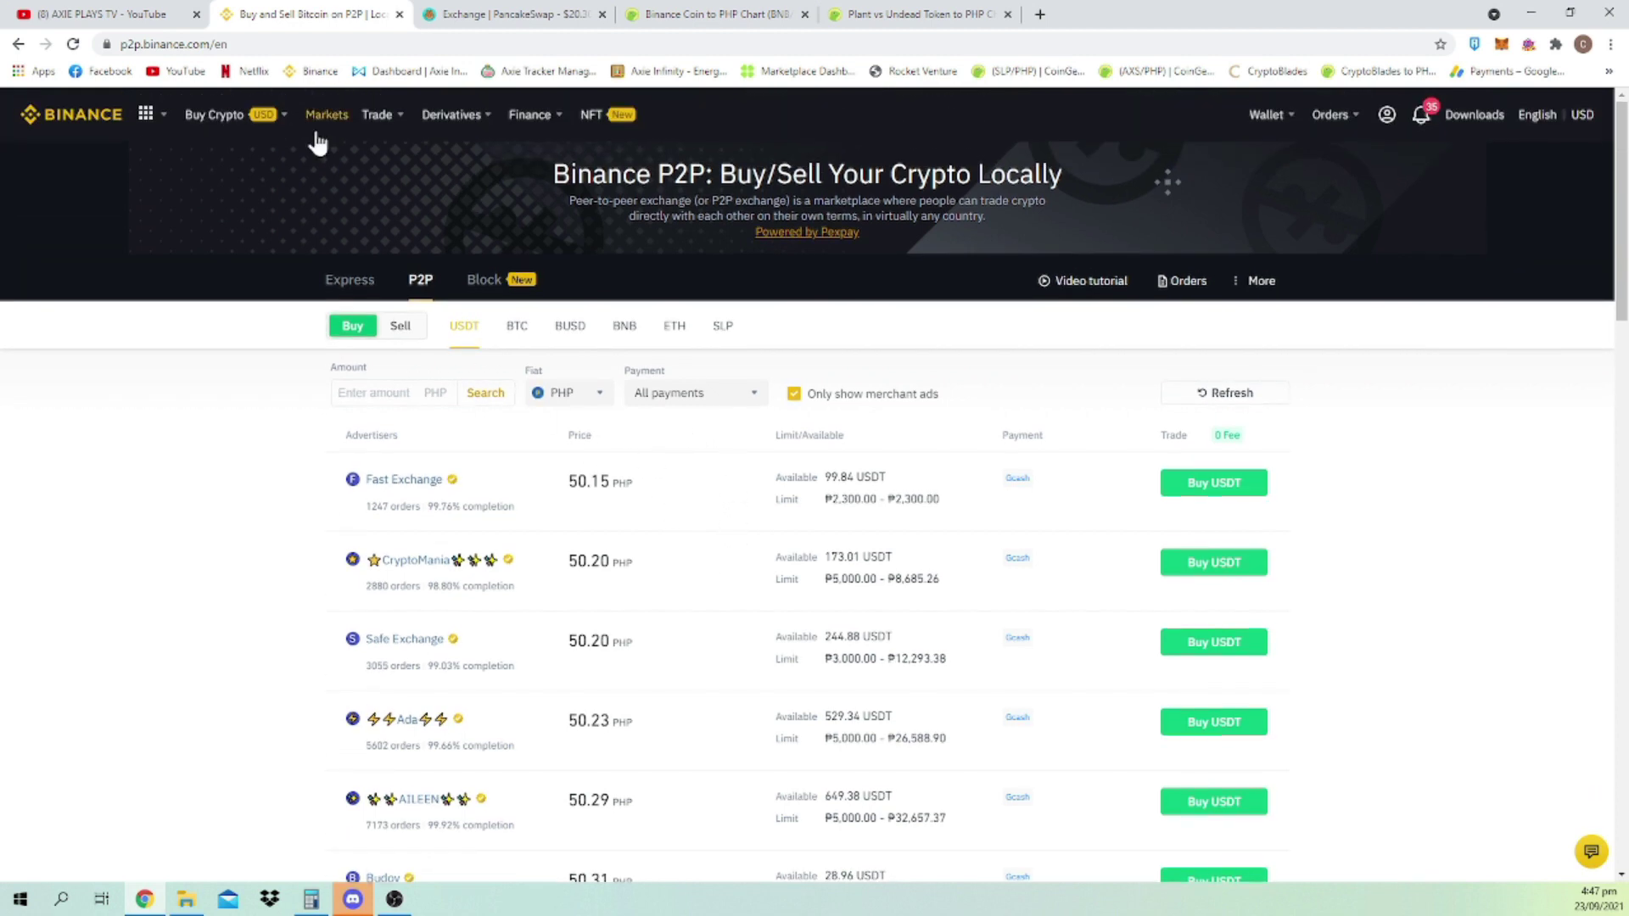
Show the P2P buy ads for BNB and set the fiat currency to PHP.
click(270, 331)
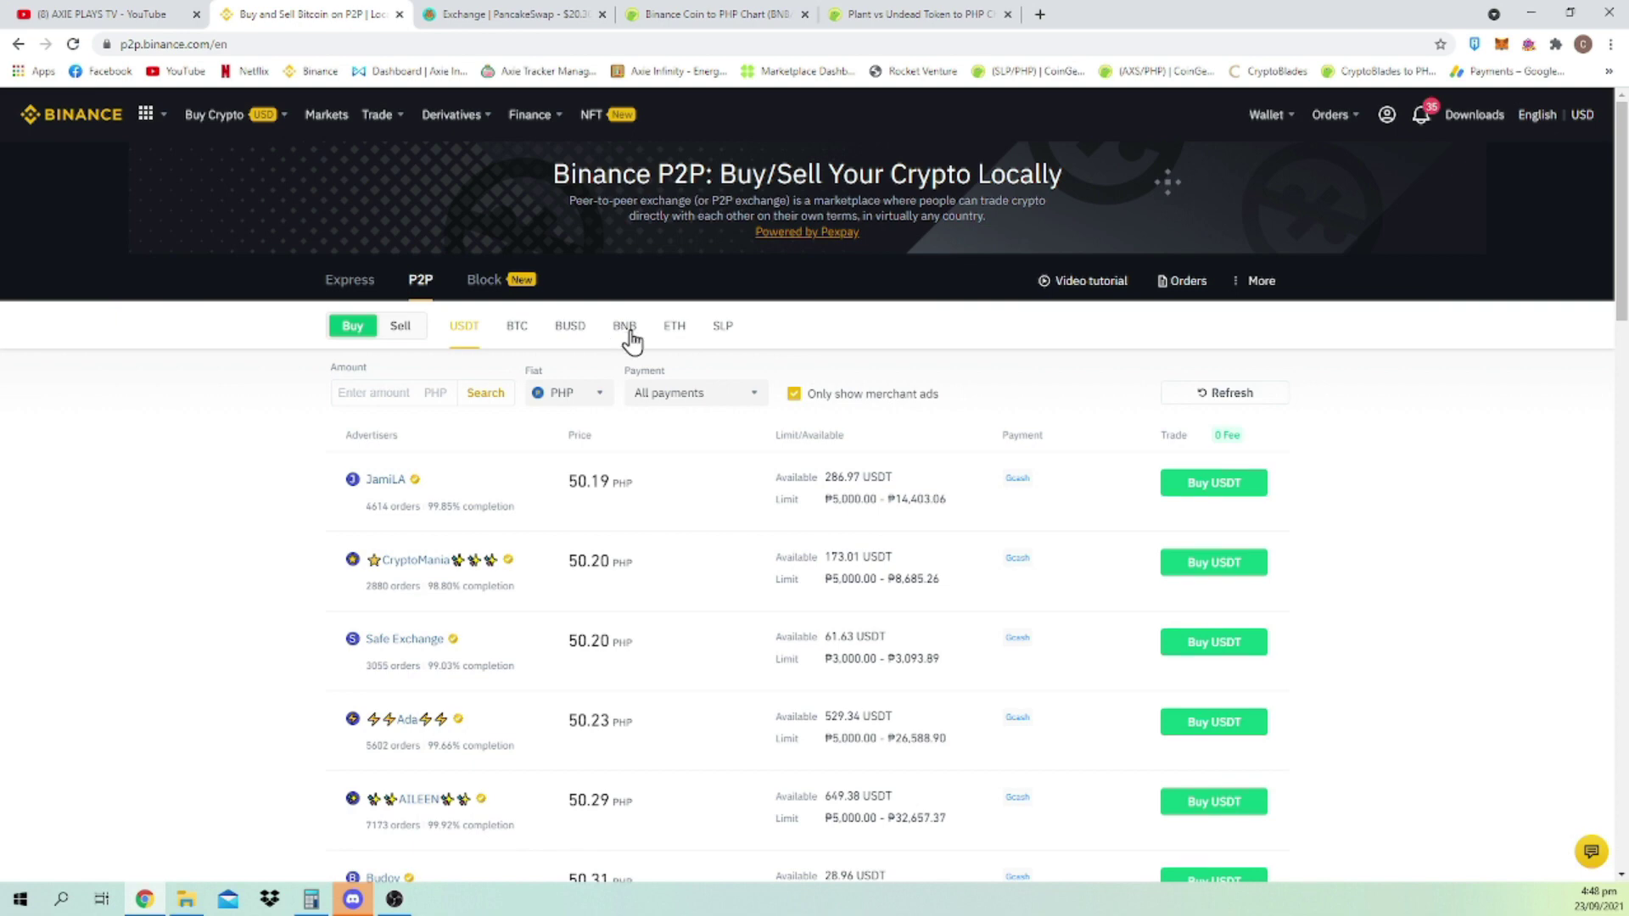
click(625, 333)
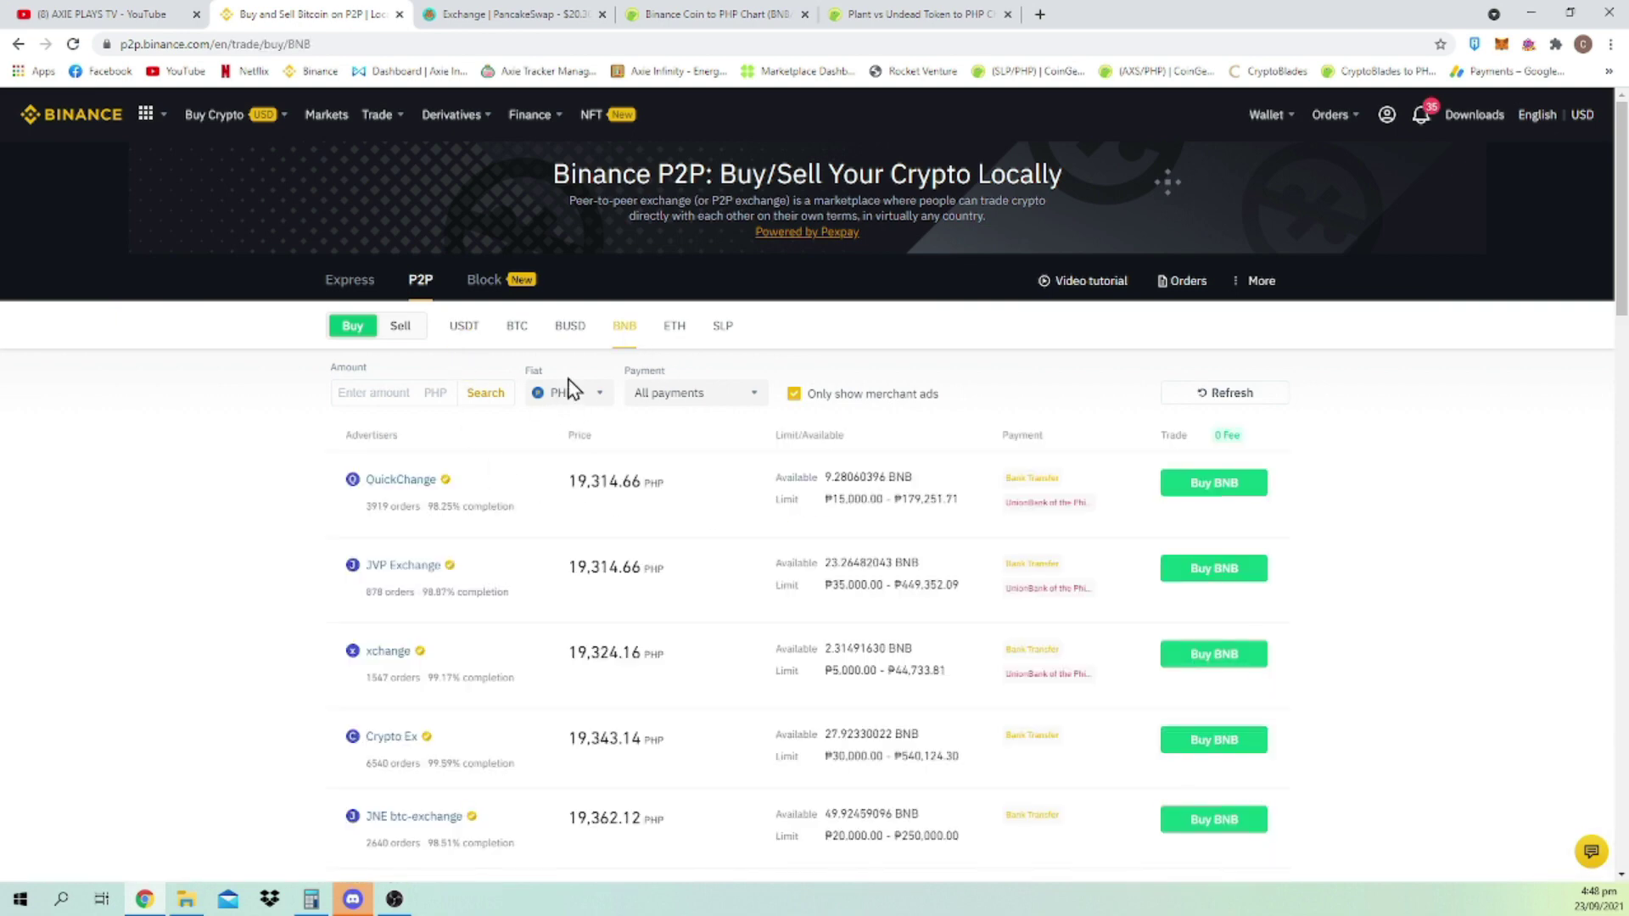
click(565, 408)
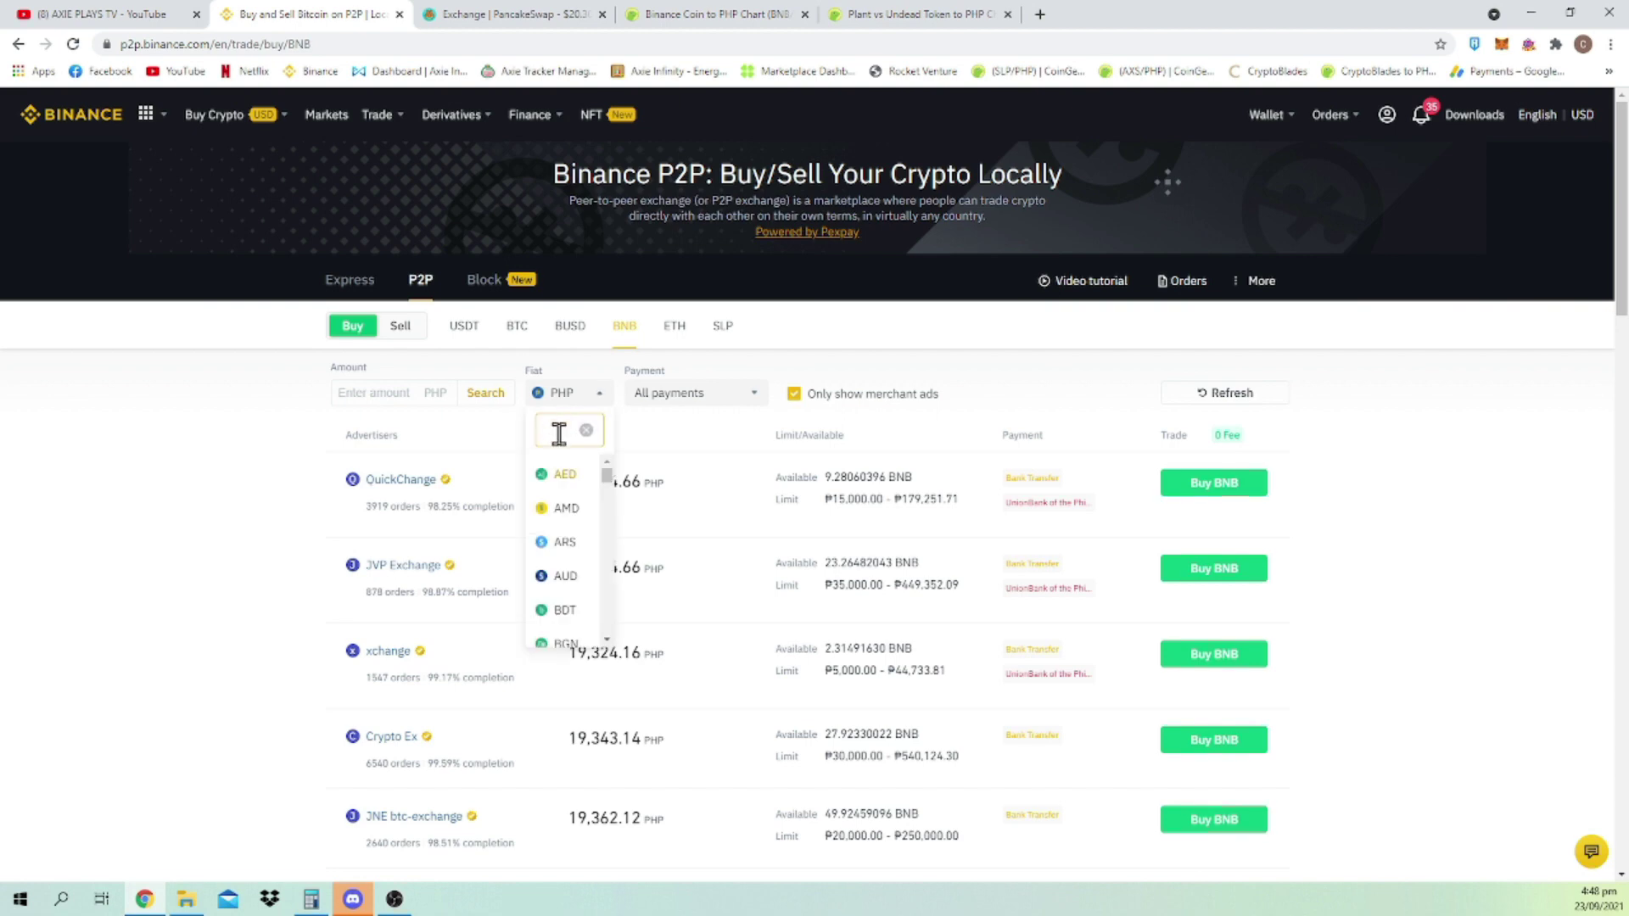
text(php)
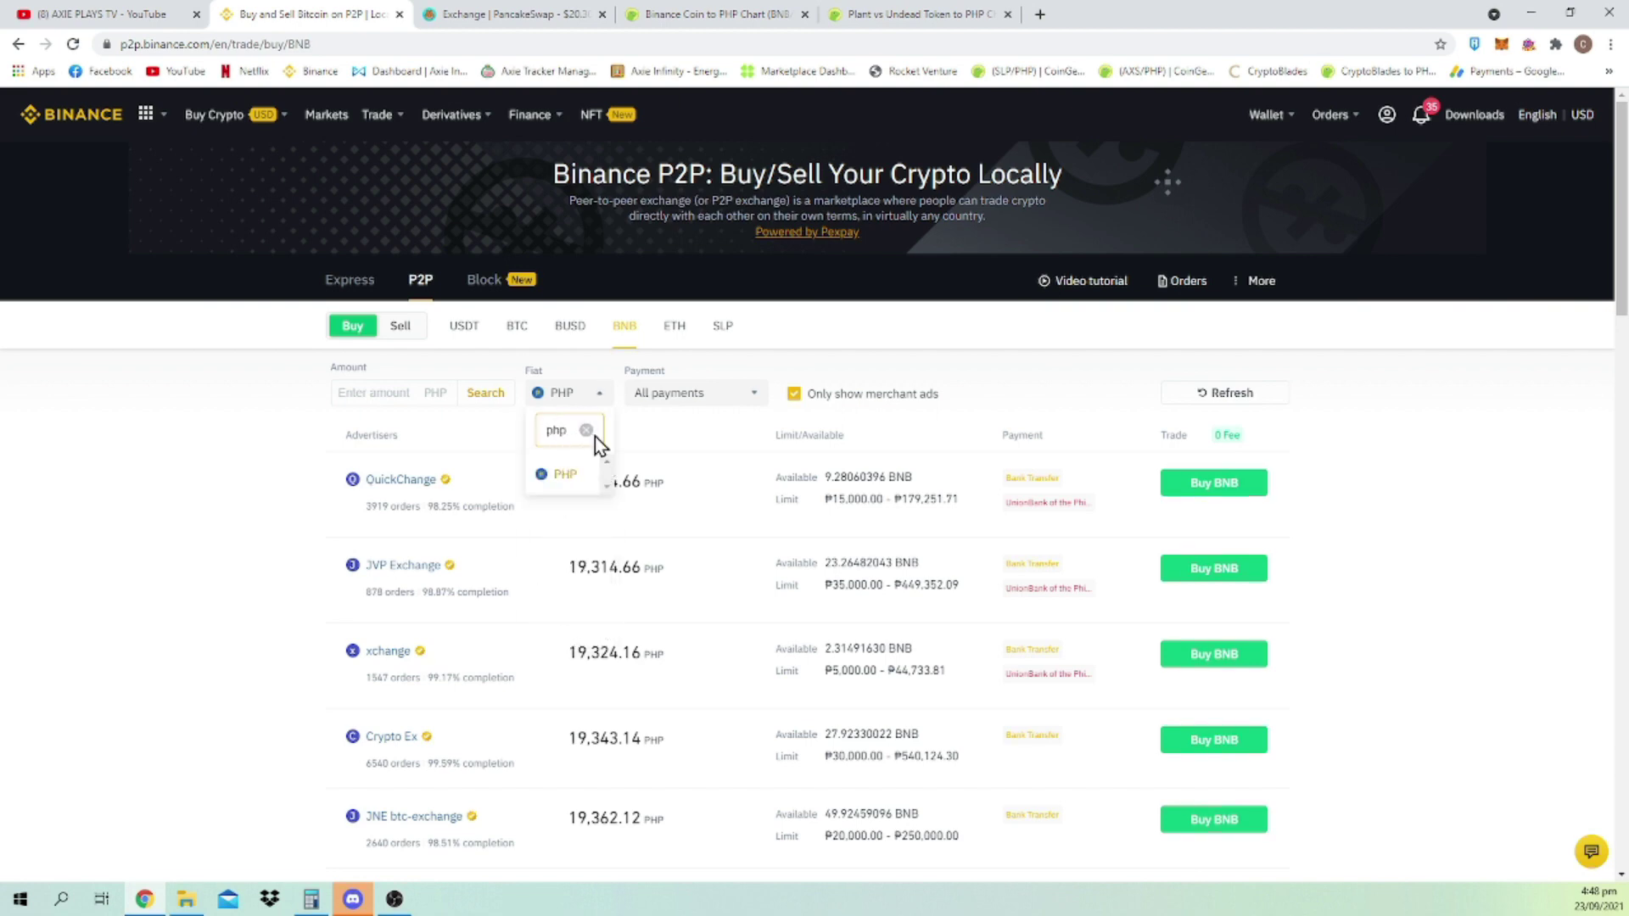
click(565, 477)
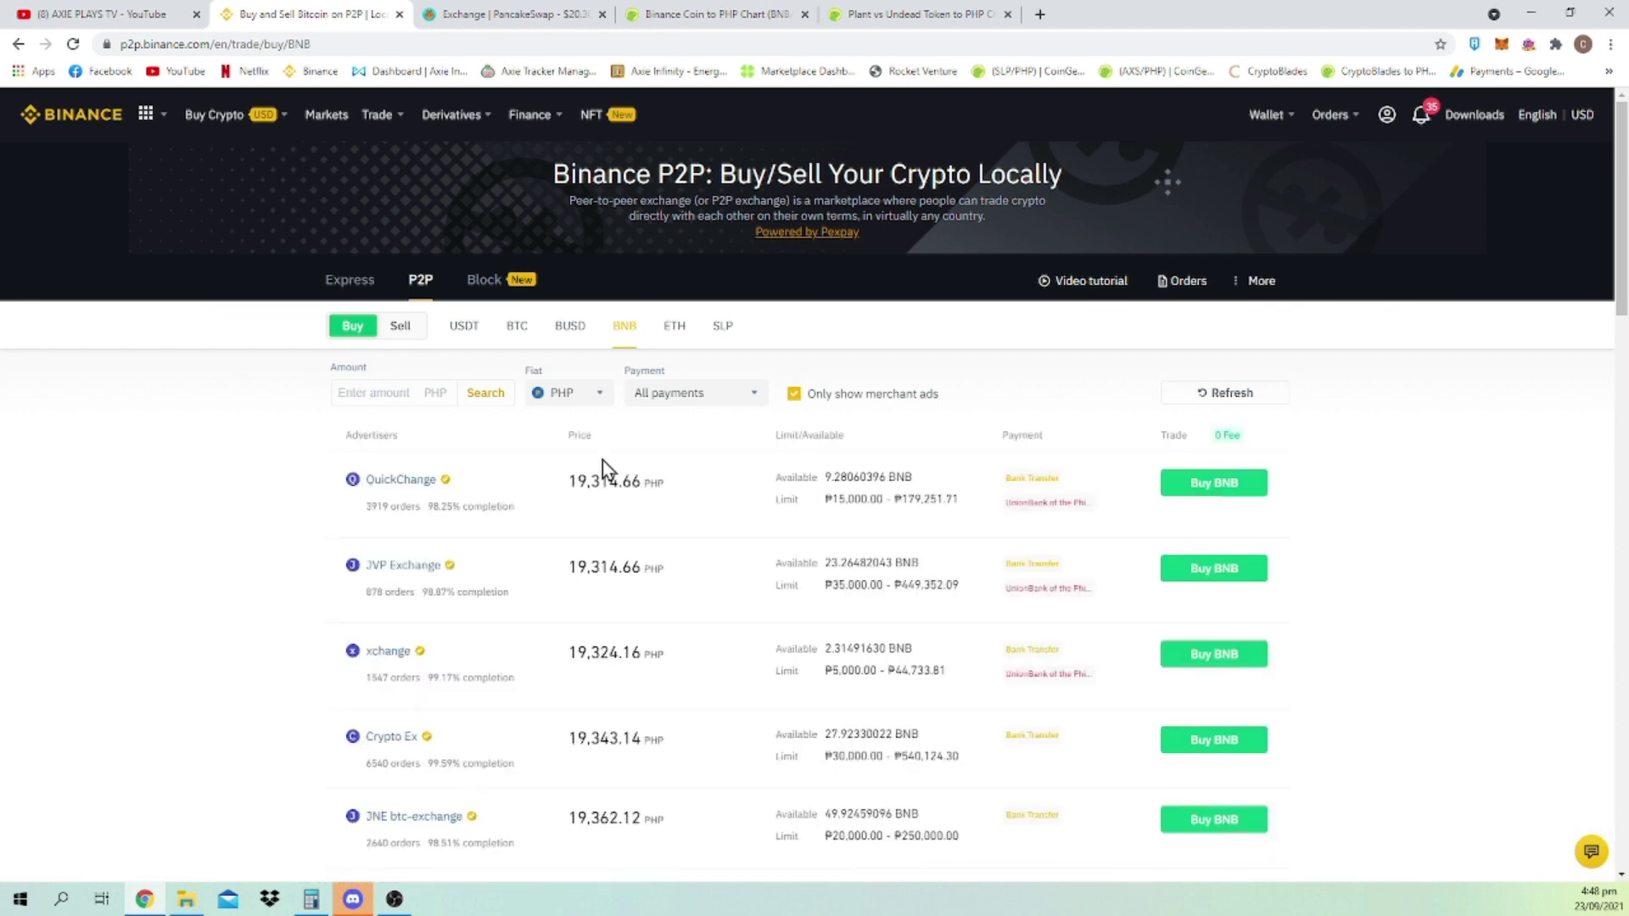
scroll(751, 562, down, 1)
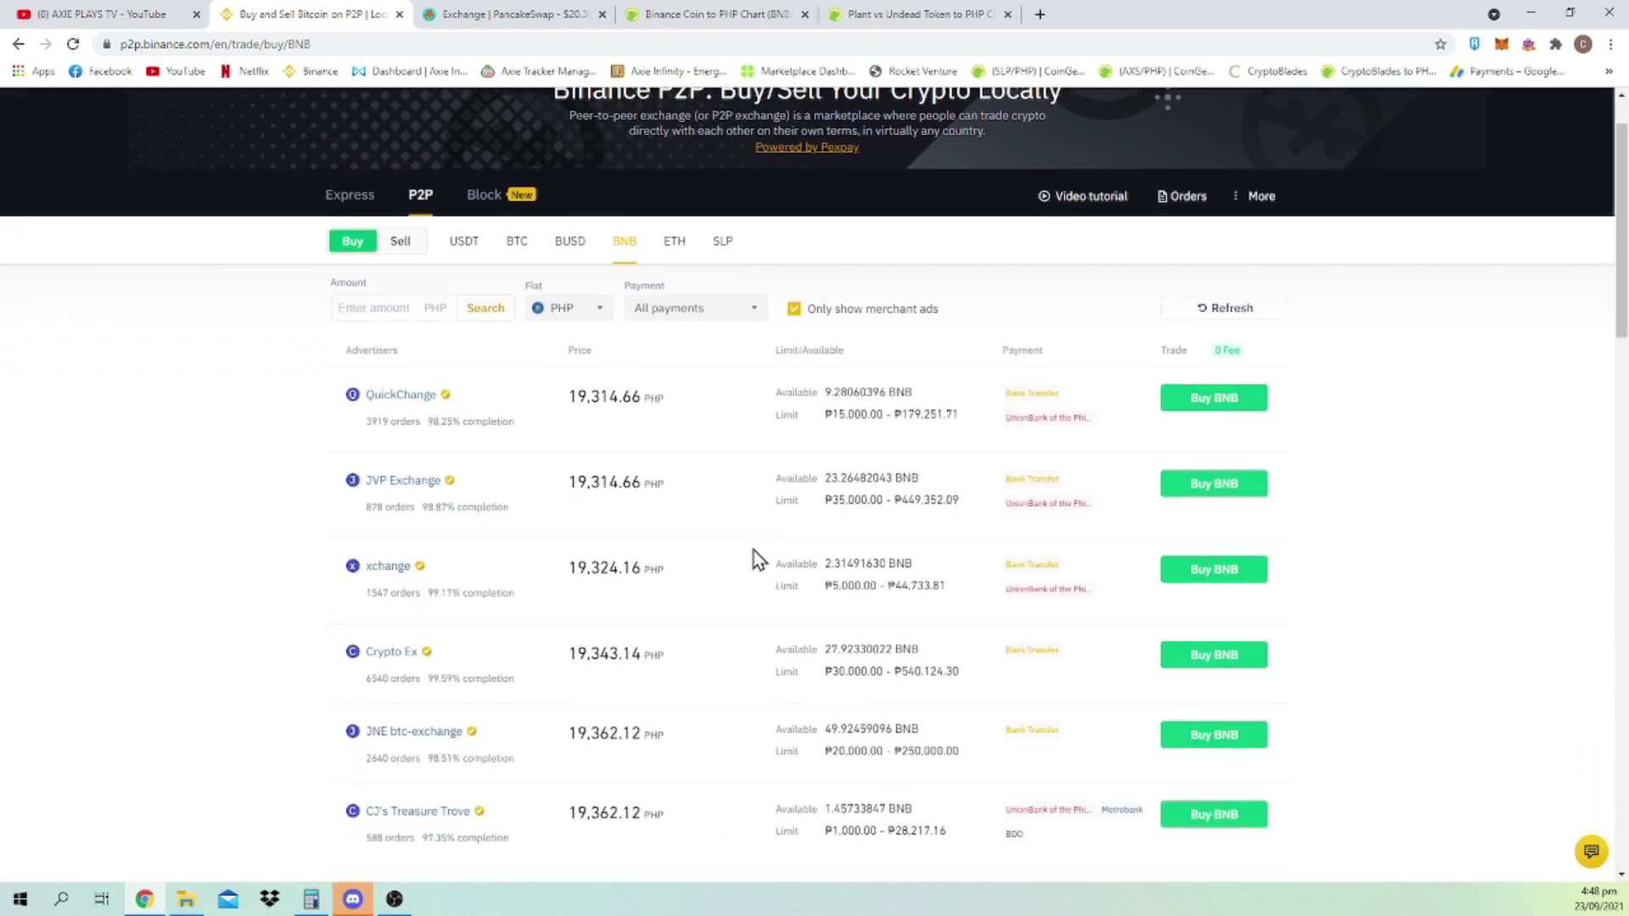
scroll(750, 532, up, 1)
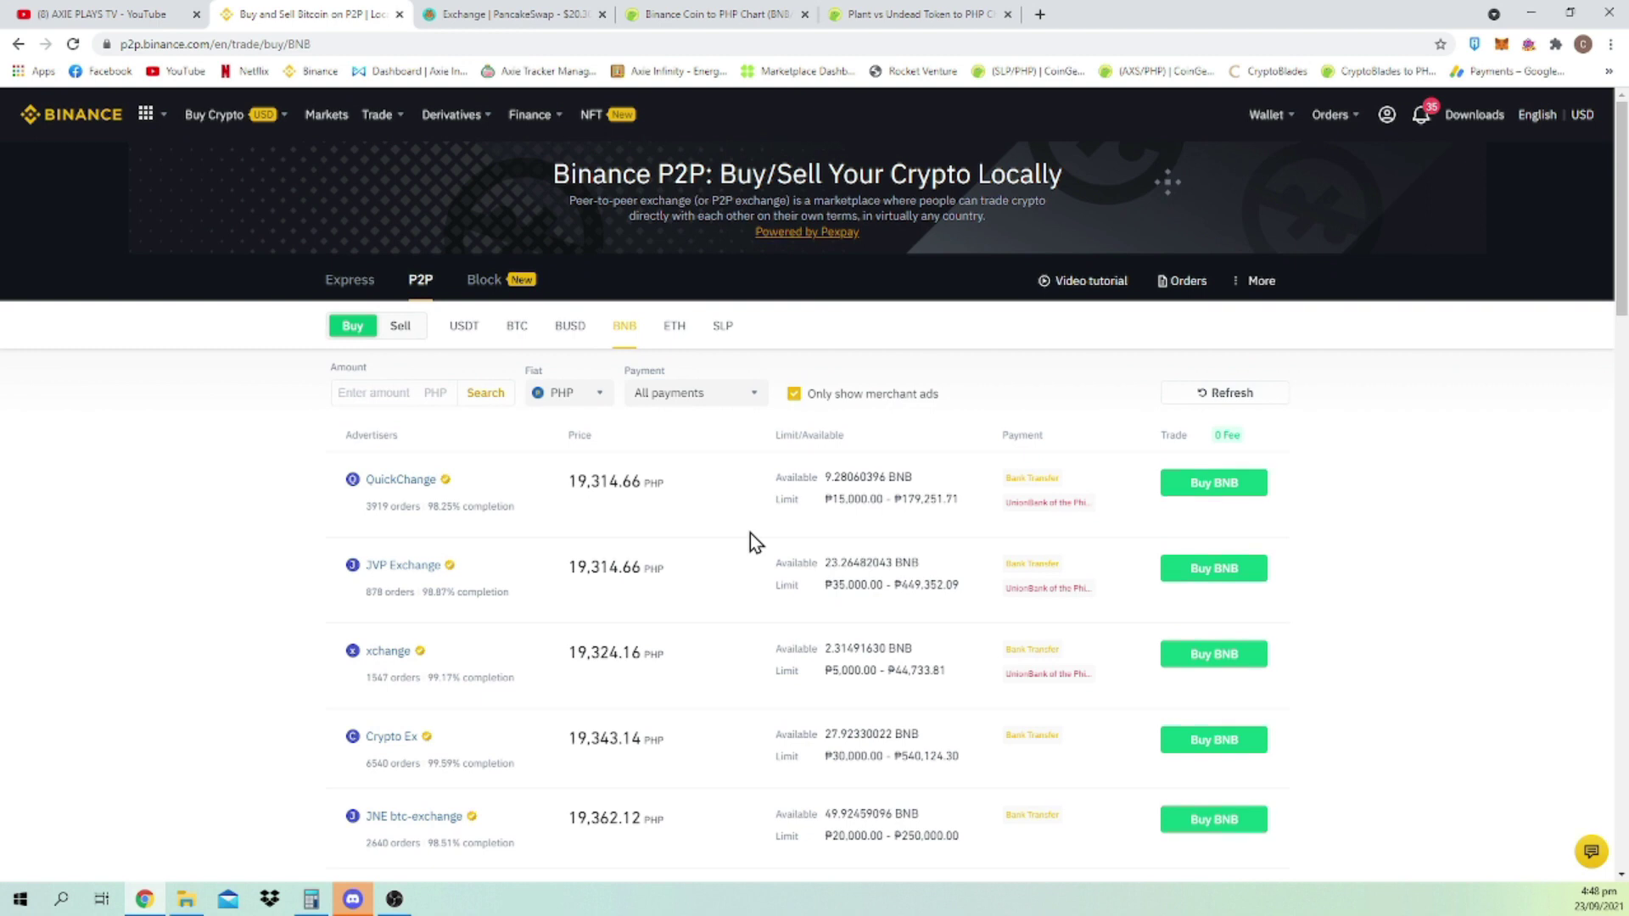
Examine the payment methods available in the payment filter, from Gcash down to the Philippine bank options.
click(734, 402)
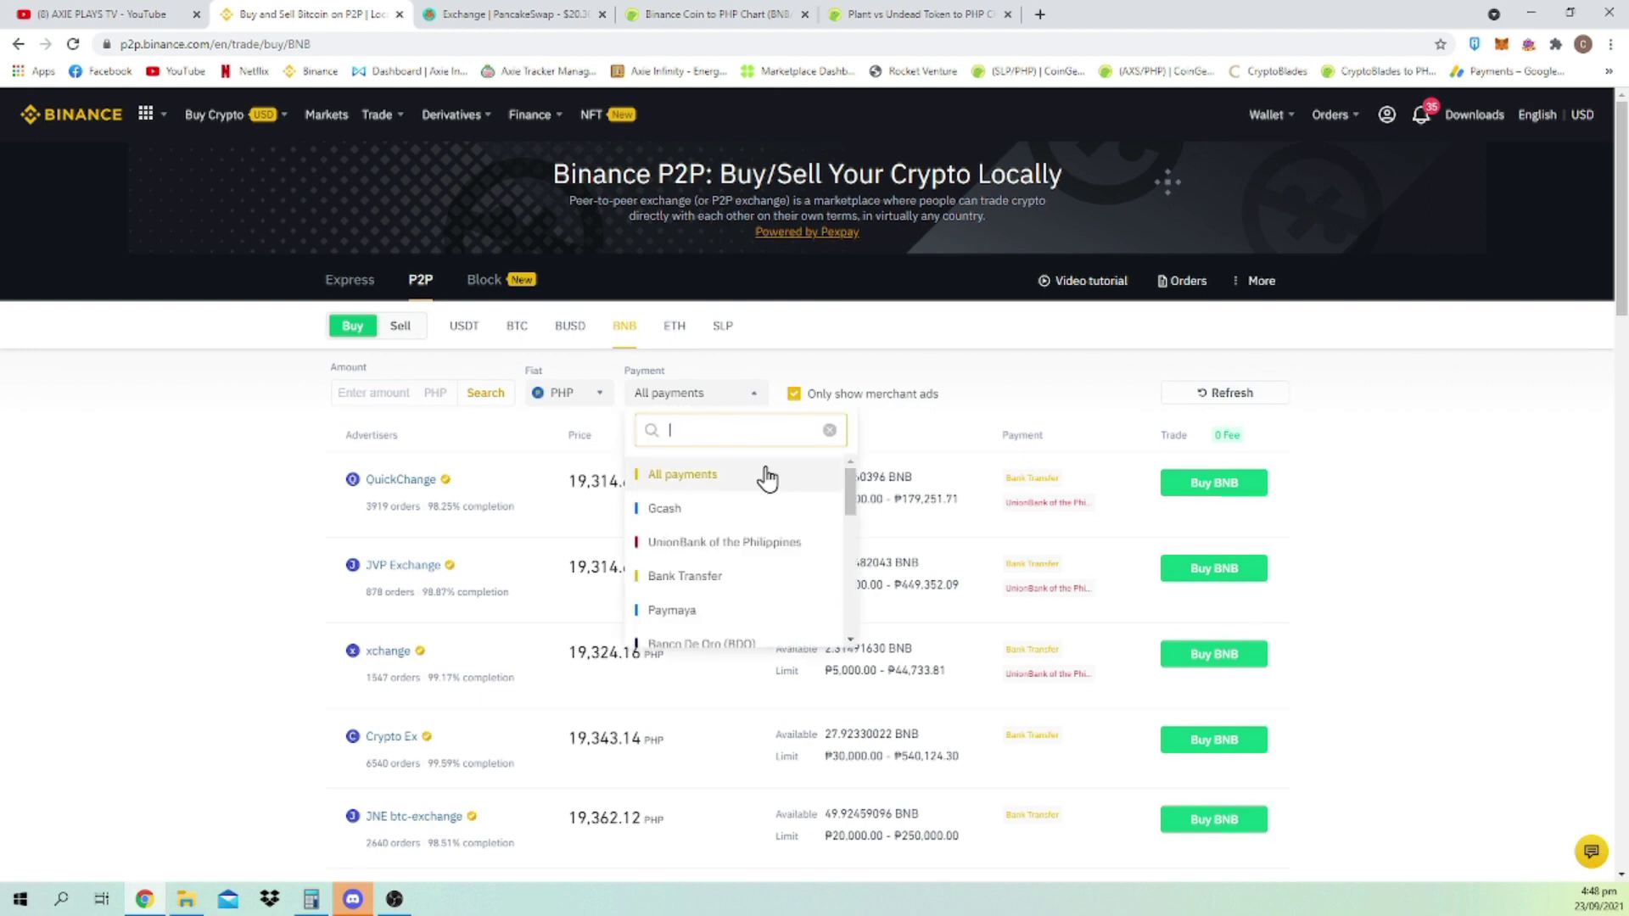
scroll(774, 552, down, 3)
scroll(720, 618, down, 5)
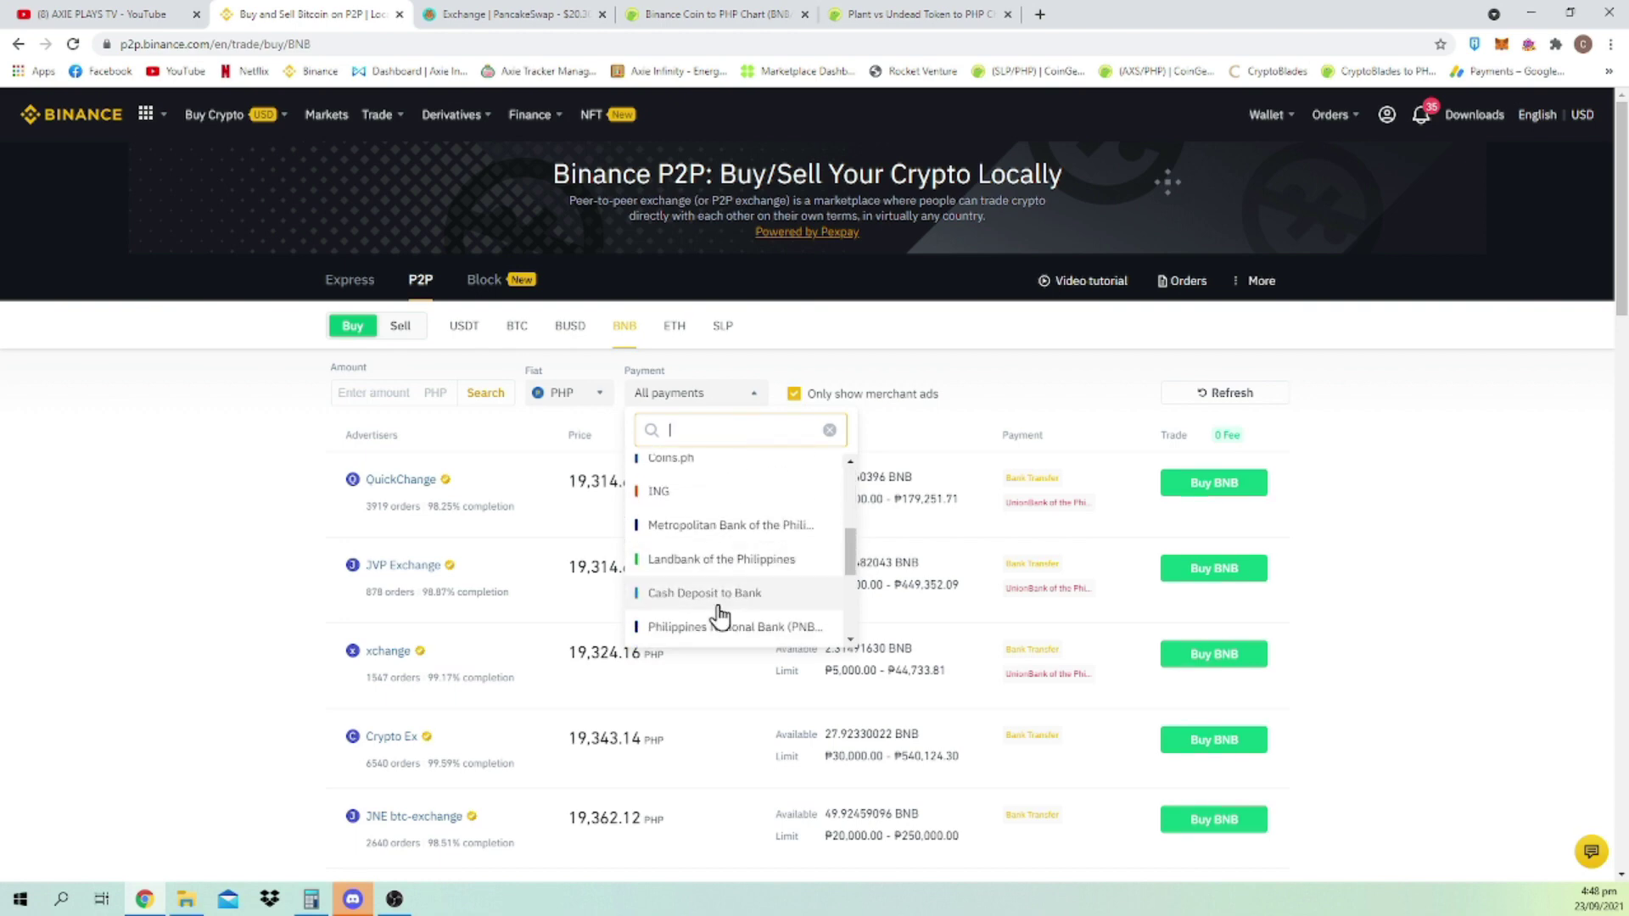
scroll(738, 599, up, 8)
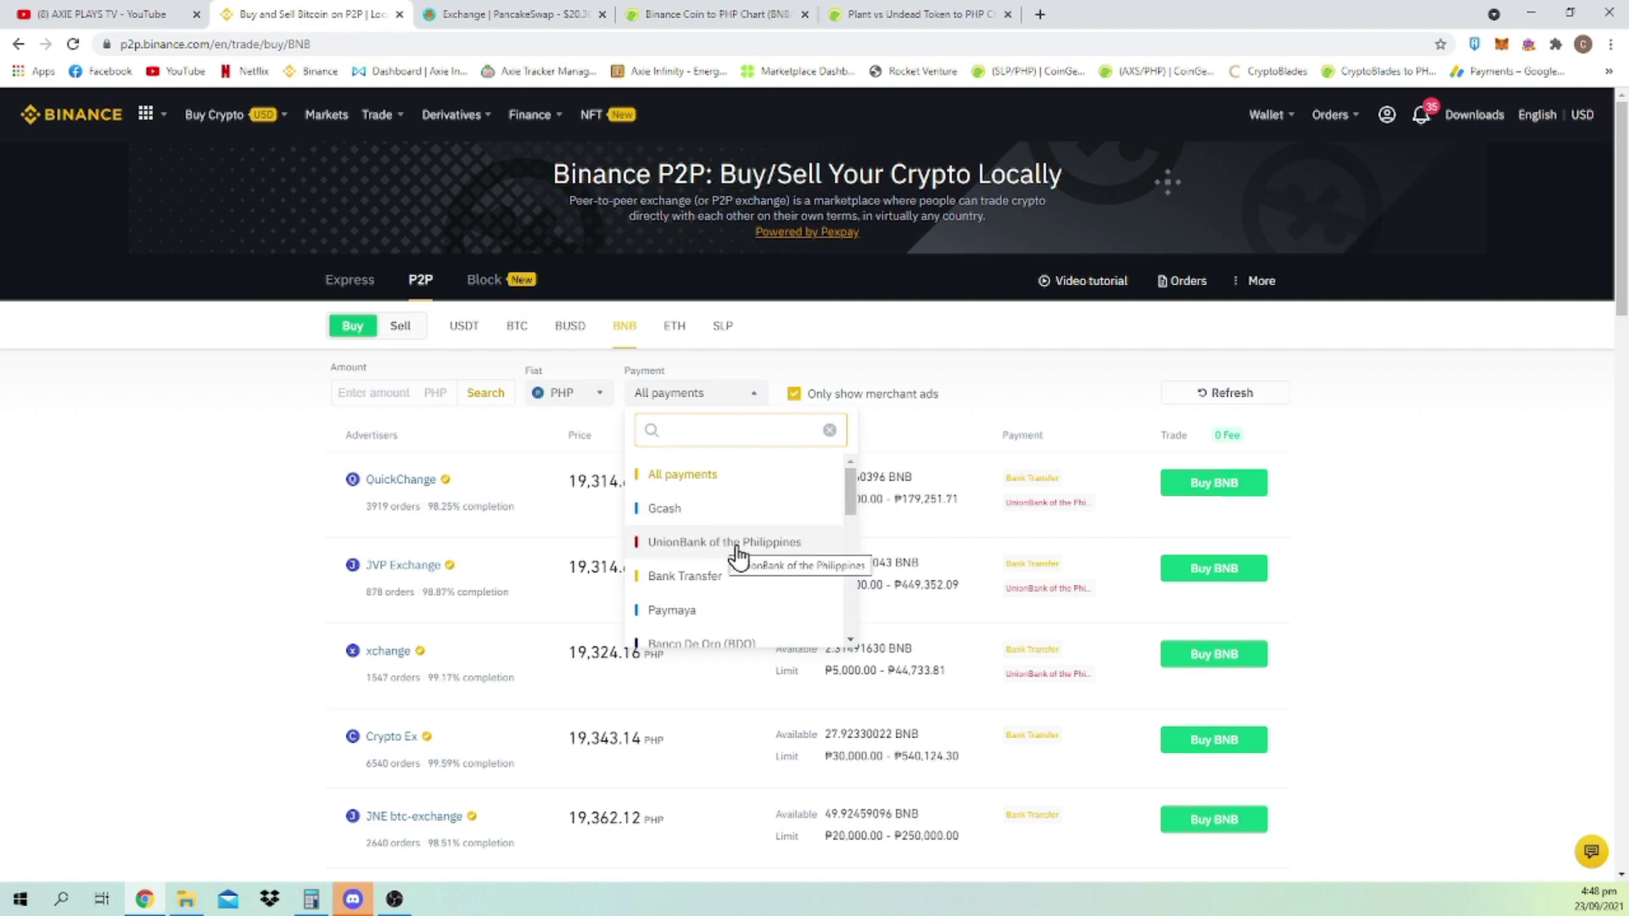
scroll(755, 543, down, 1)
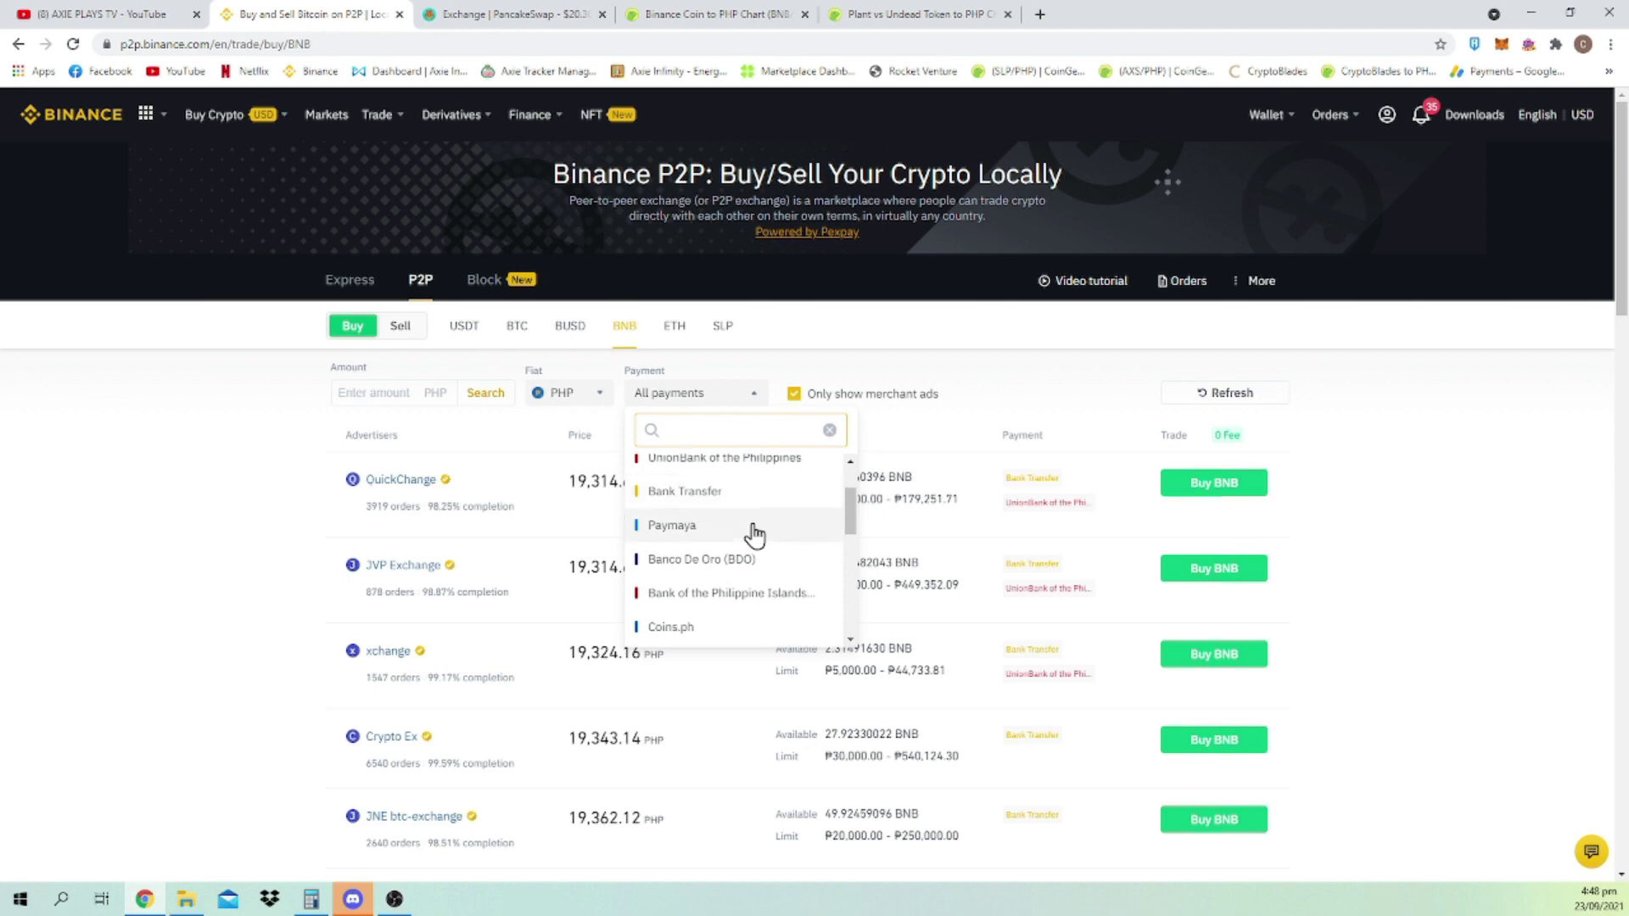
scroll(761, 538, down, 1)
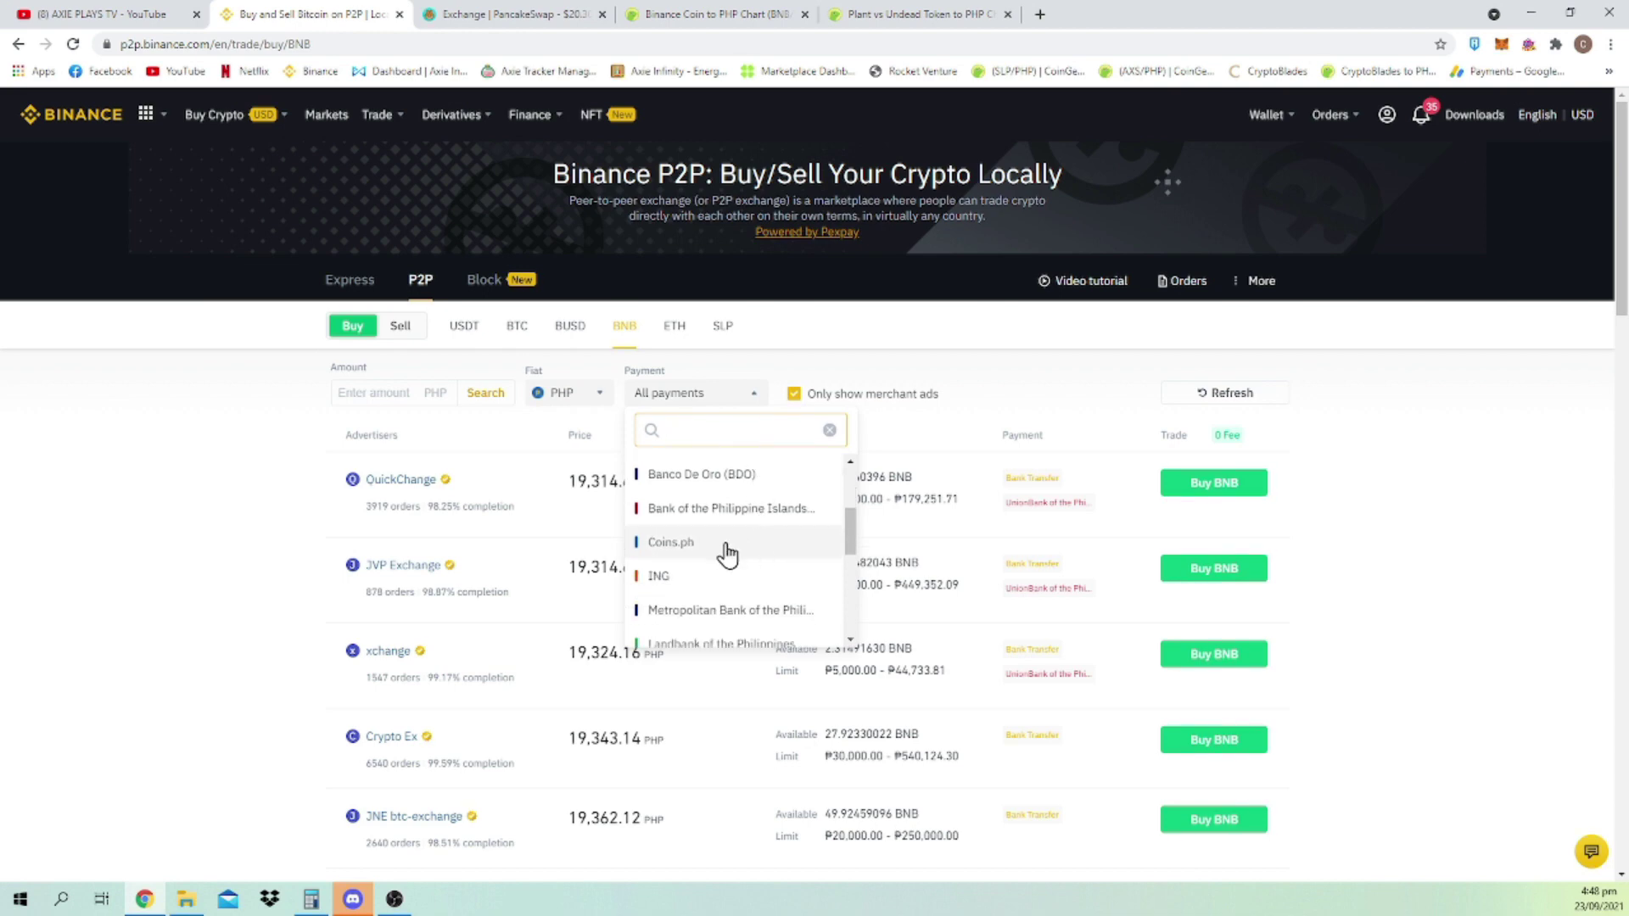
scroll(695, 551, down, 1)
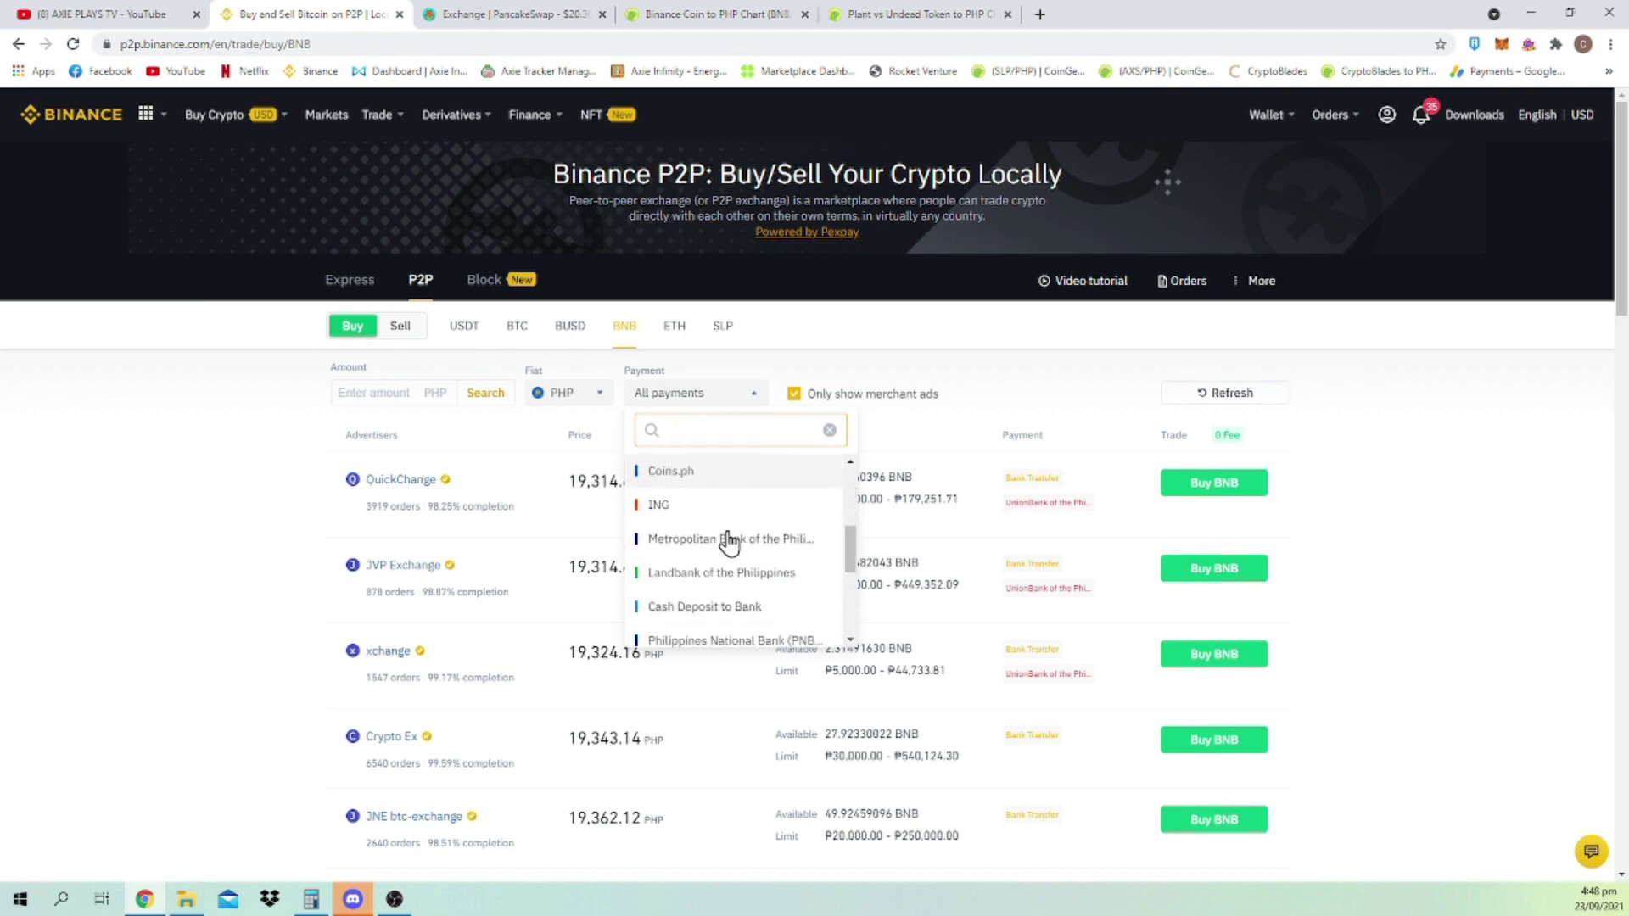
scroll(772, 594, up, 3)
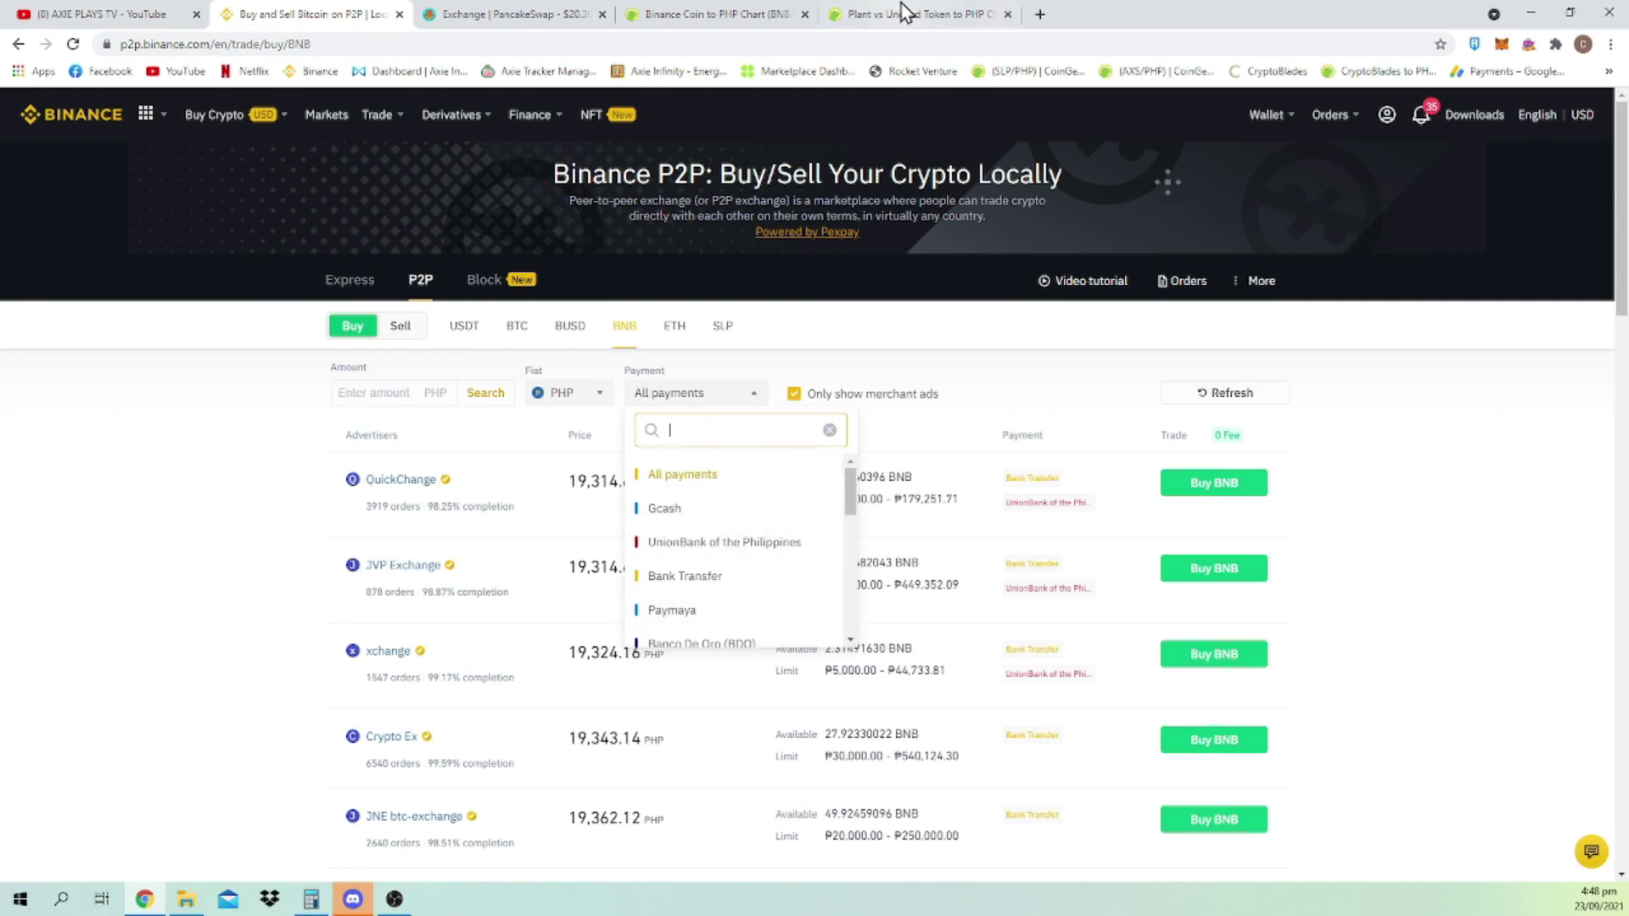
Check the Binance Coin and PancakeSwap pages, return to Binance P2P, and filter the BNB ads by Gcash payment.
click(730, 15)
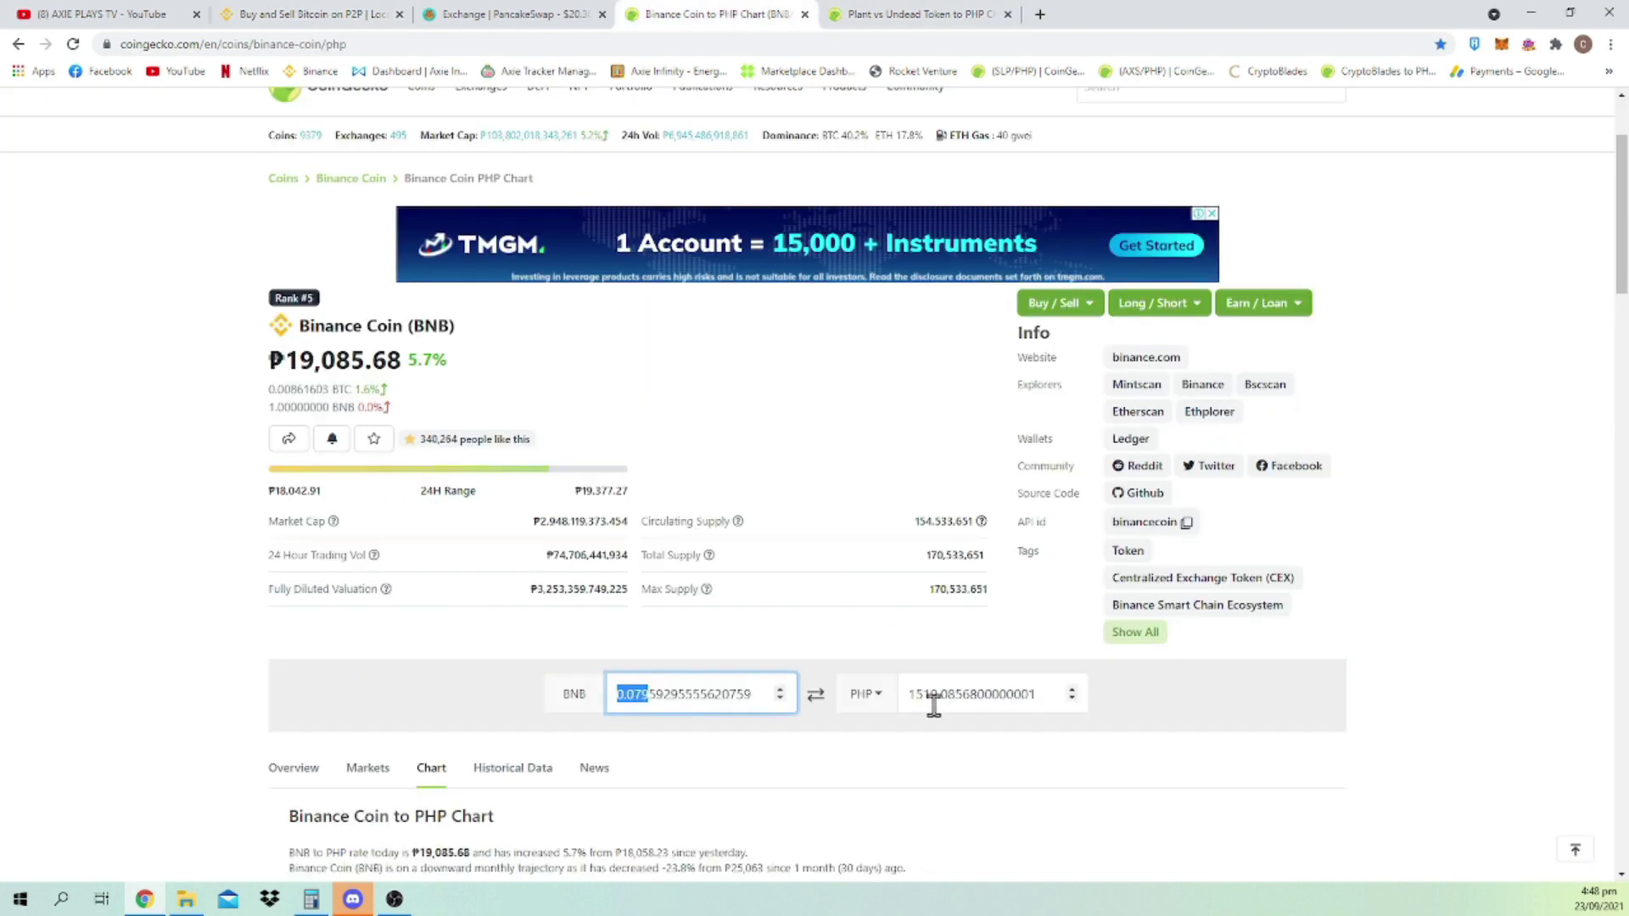
click(487, 12)
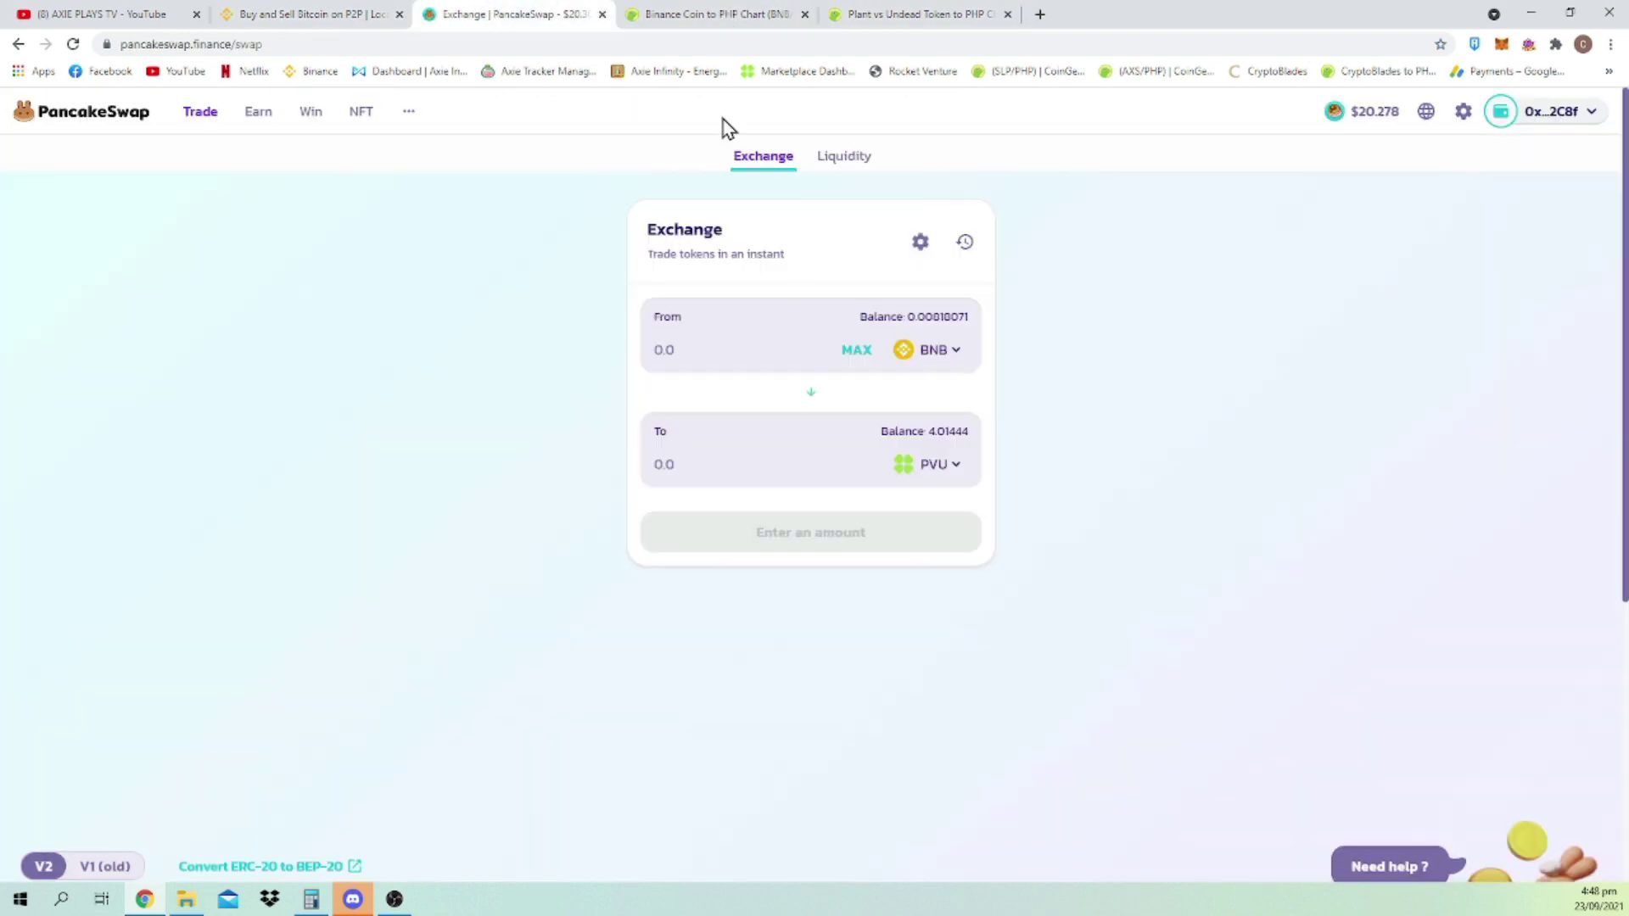
click(297, 13)
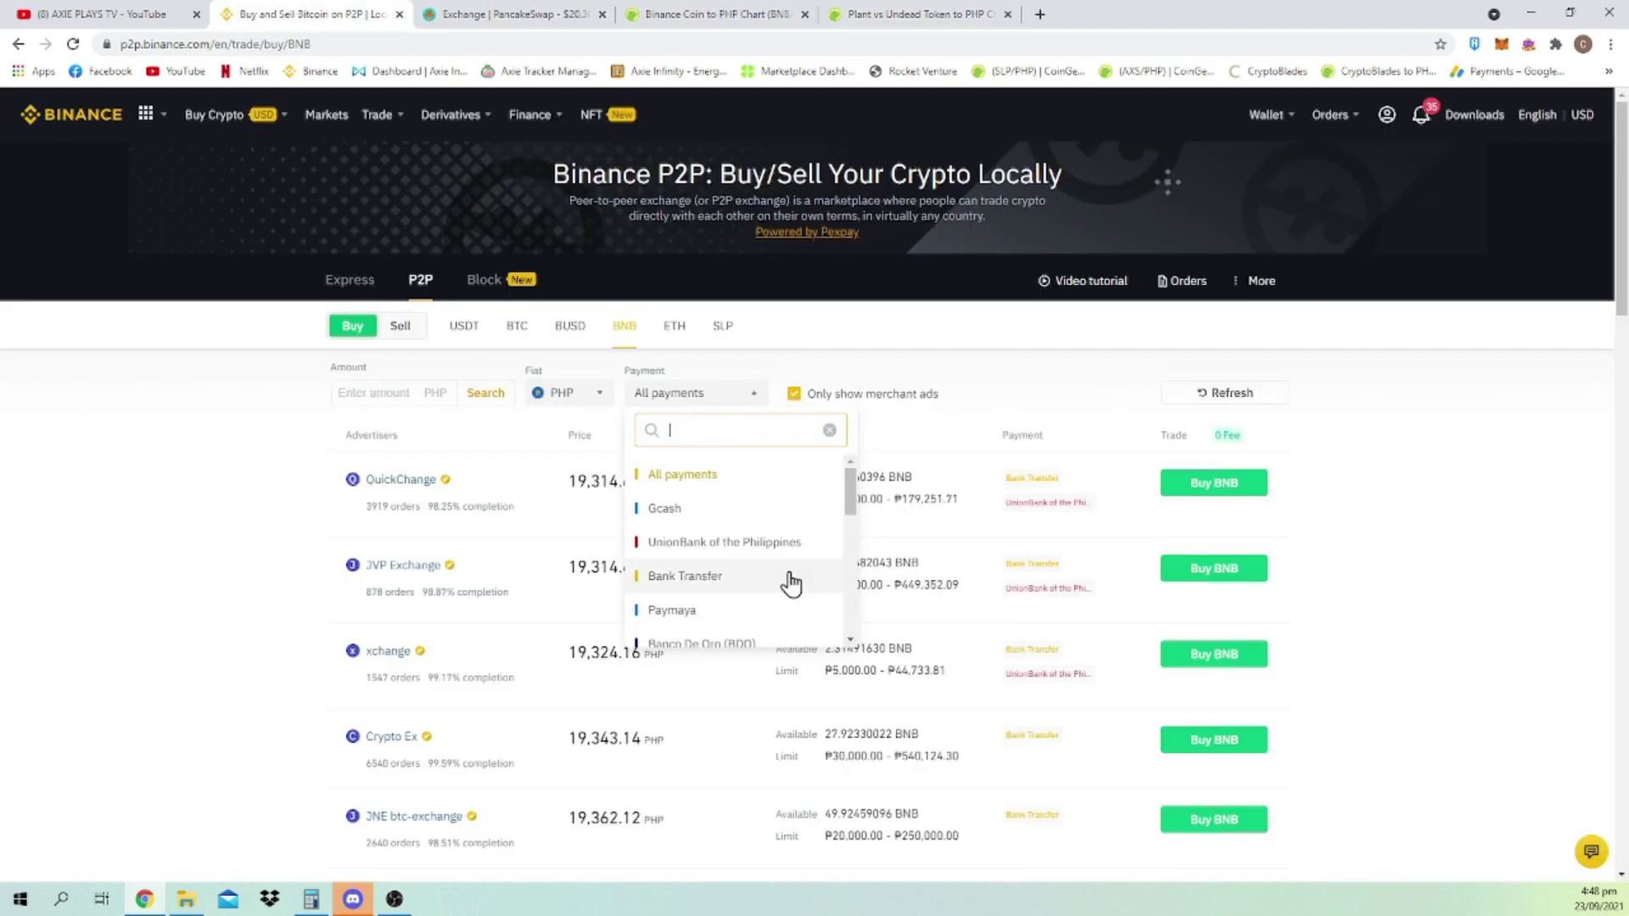
click(674, 513)
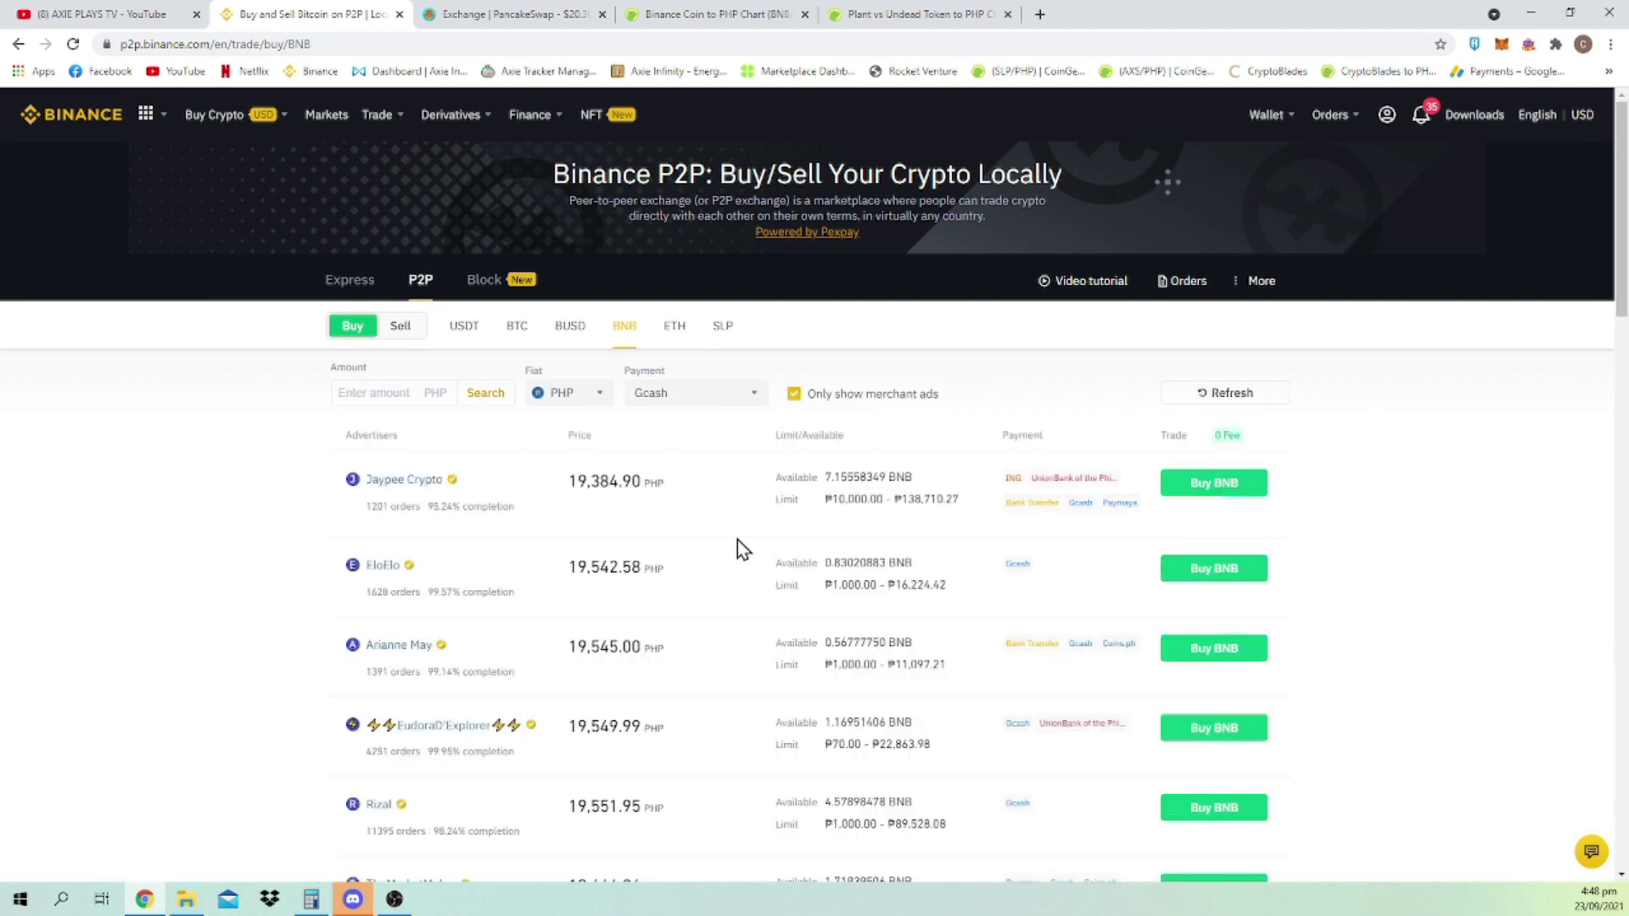
scroll(731, 496, down, 1)
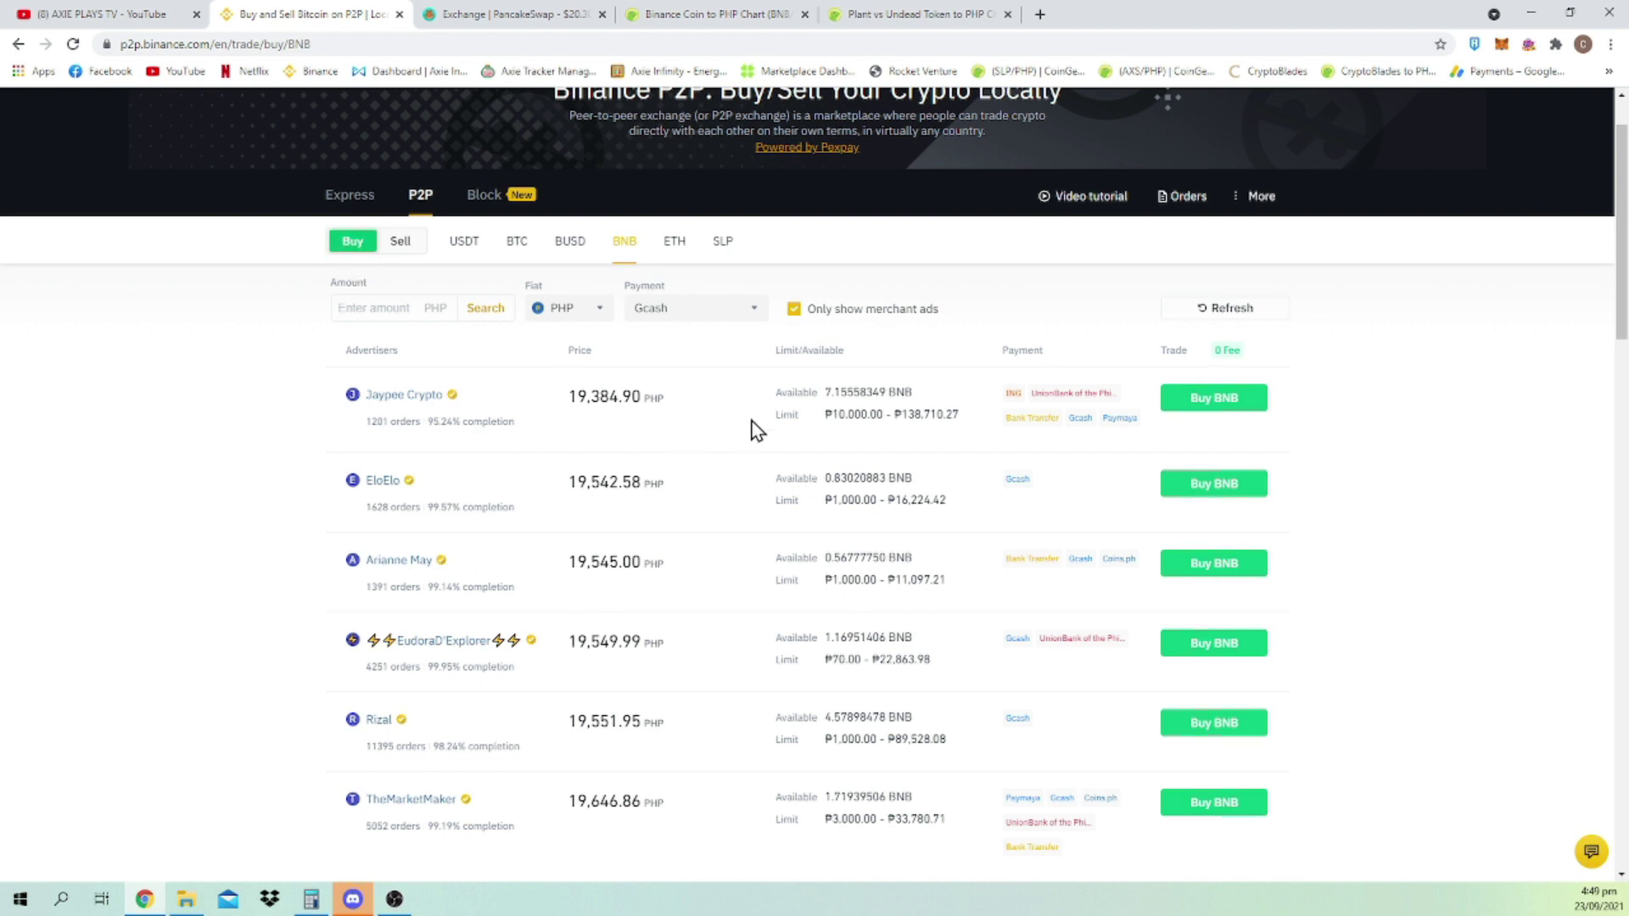
Toggle the merchant-only filter off and back on, and highlight the second ad's completion rate.
click(795, 310)
click(794, 310)
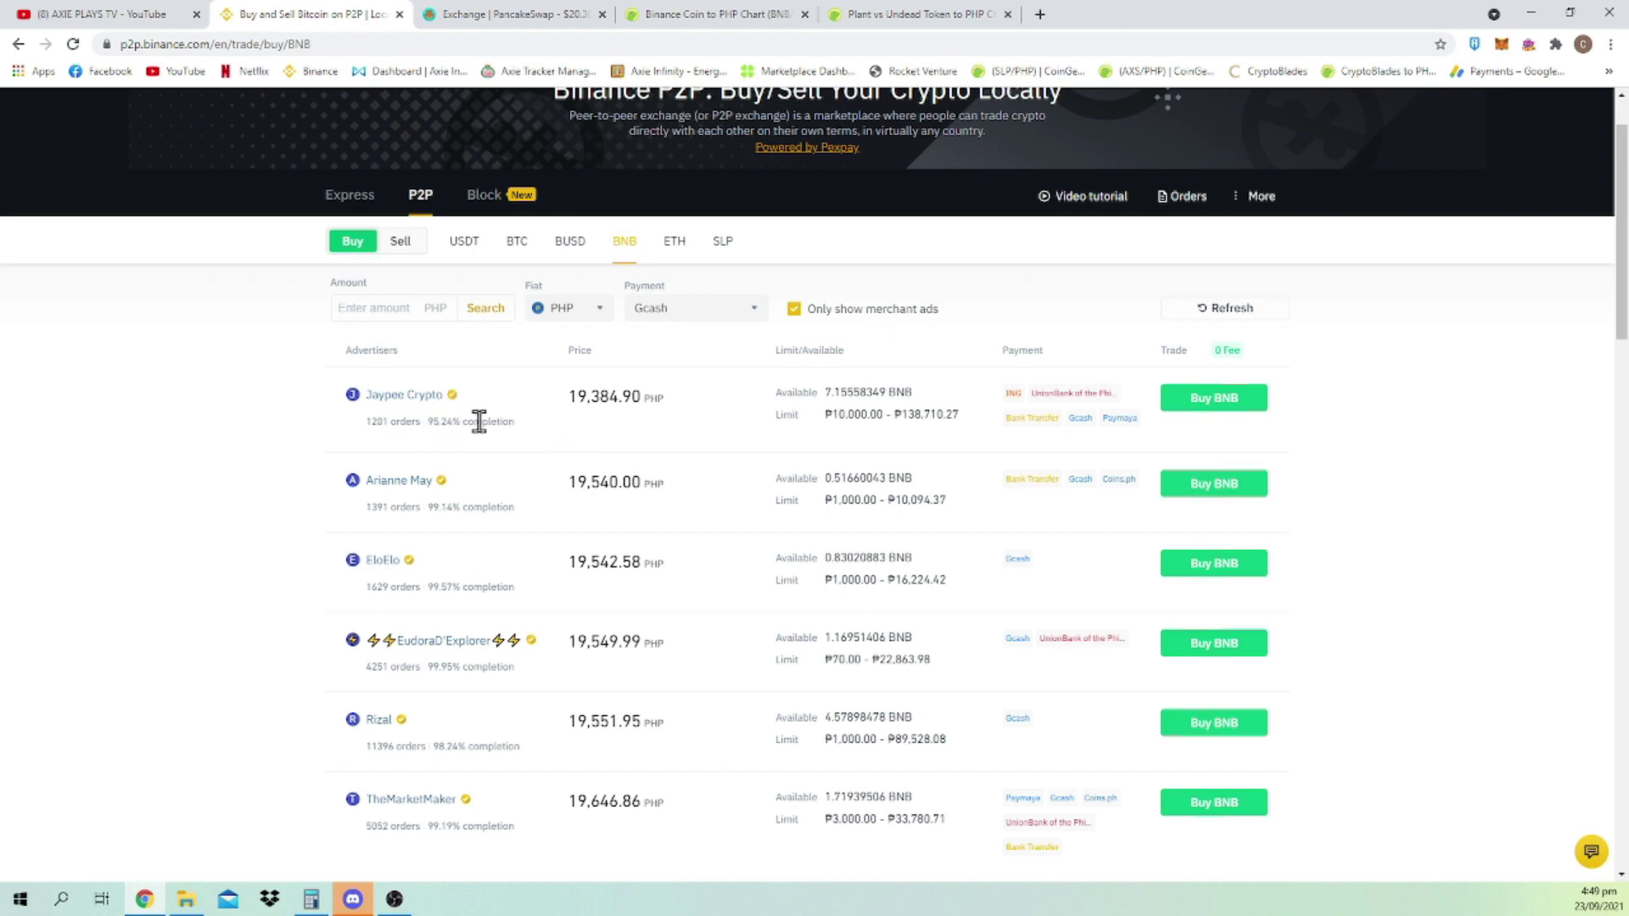
drag(512, 506, 428, 506)
click(534, 512)
scroll(534, 628, down, 4)
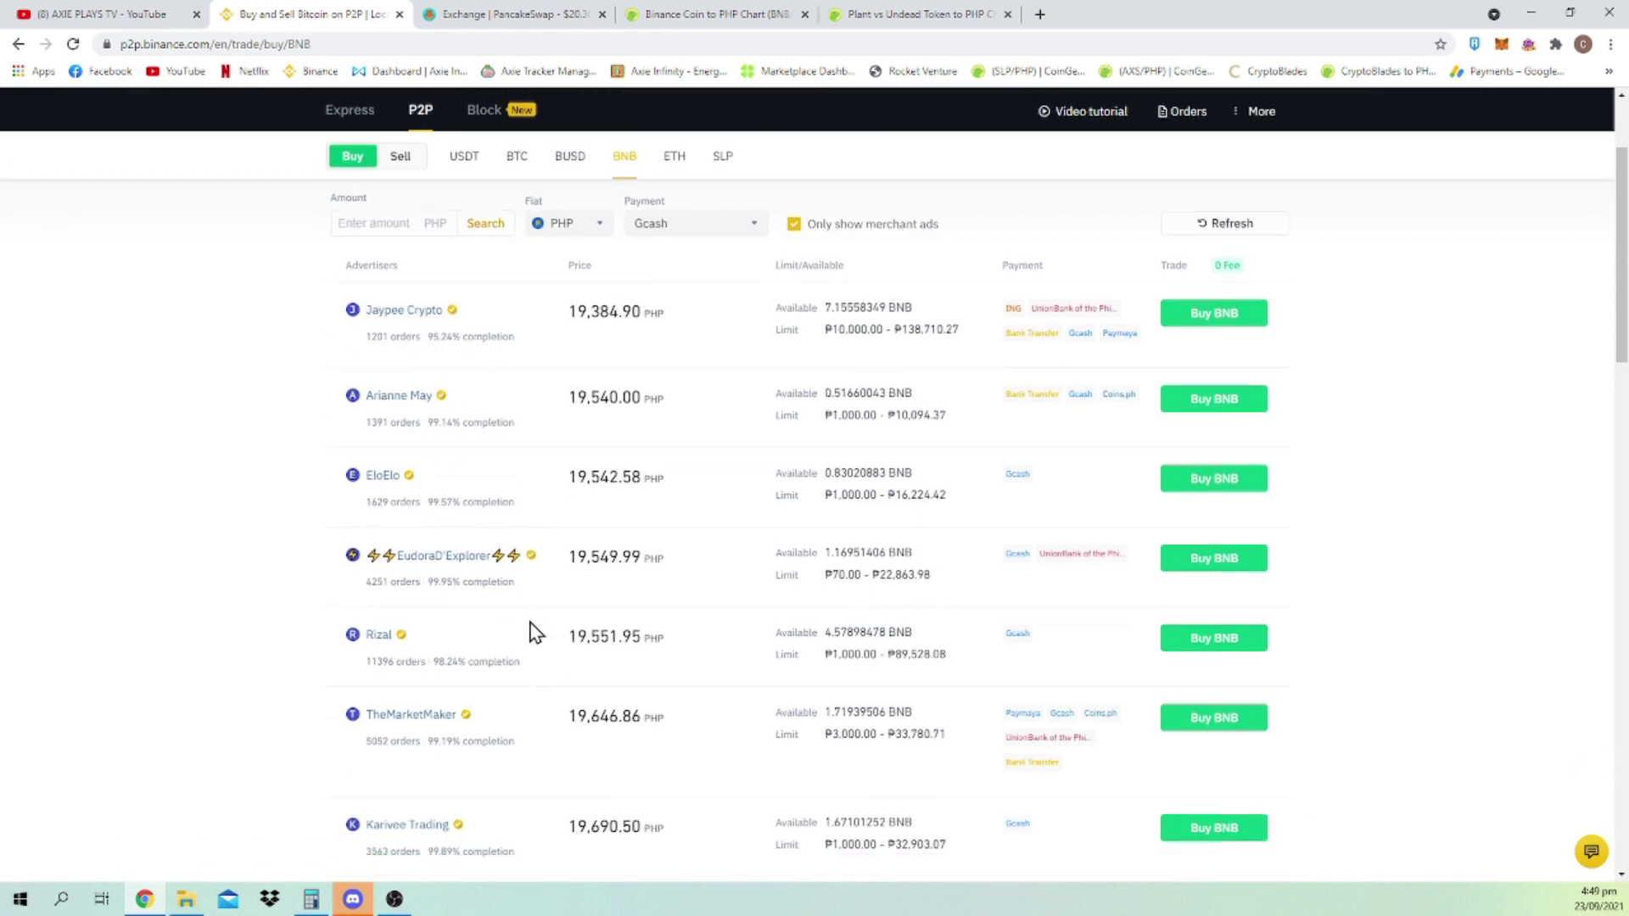
scroll(535, 632, up, 5)
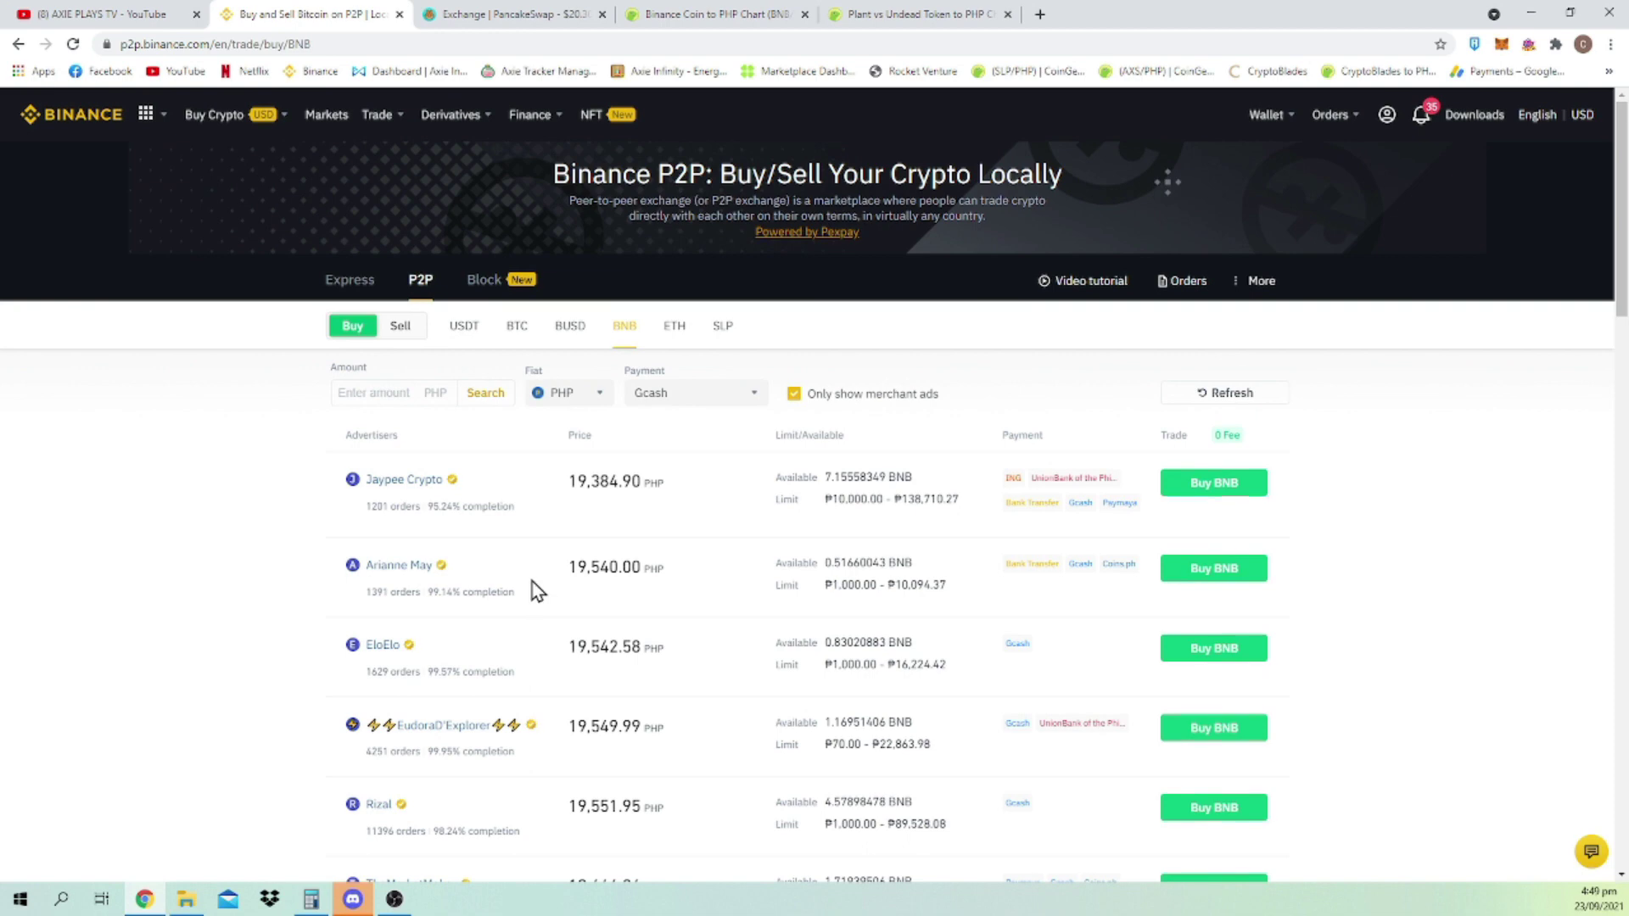
scroll(536, 592, down, 1)
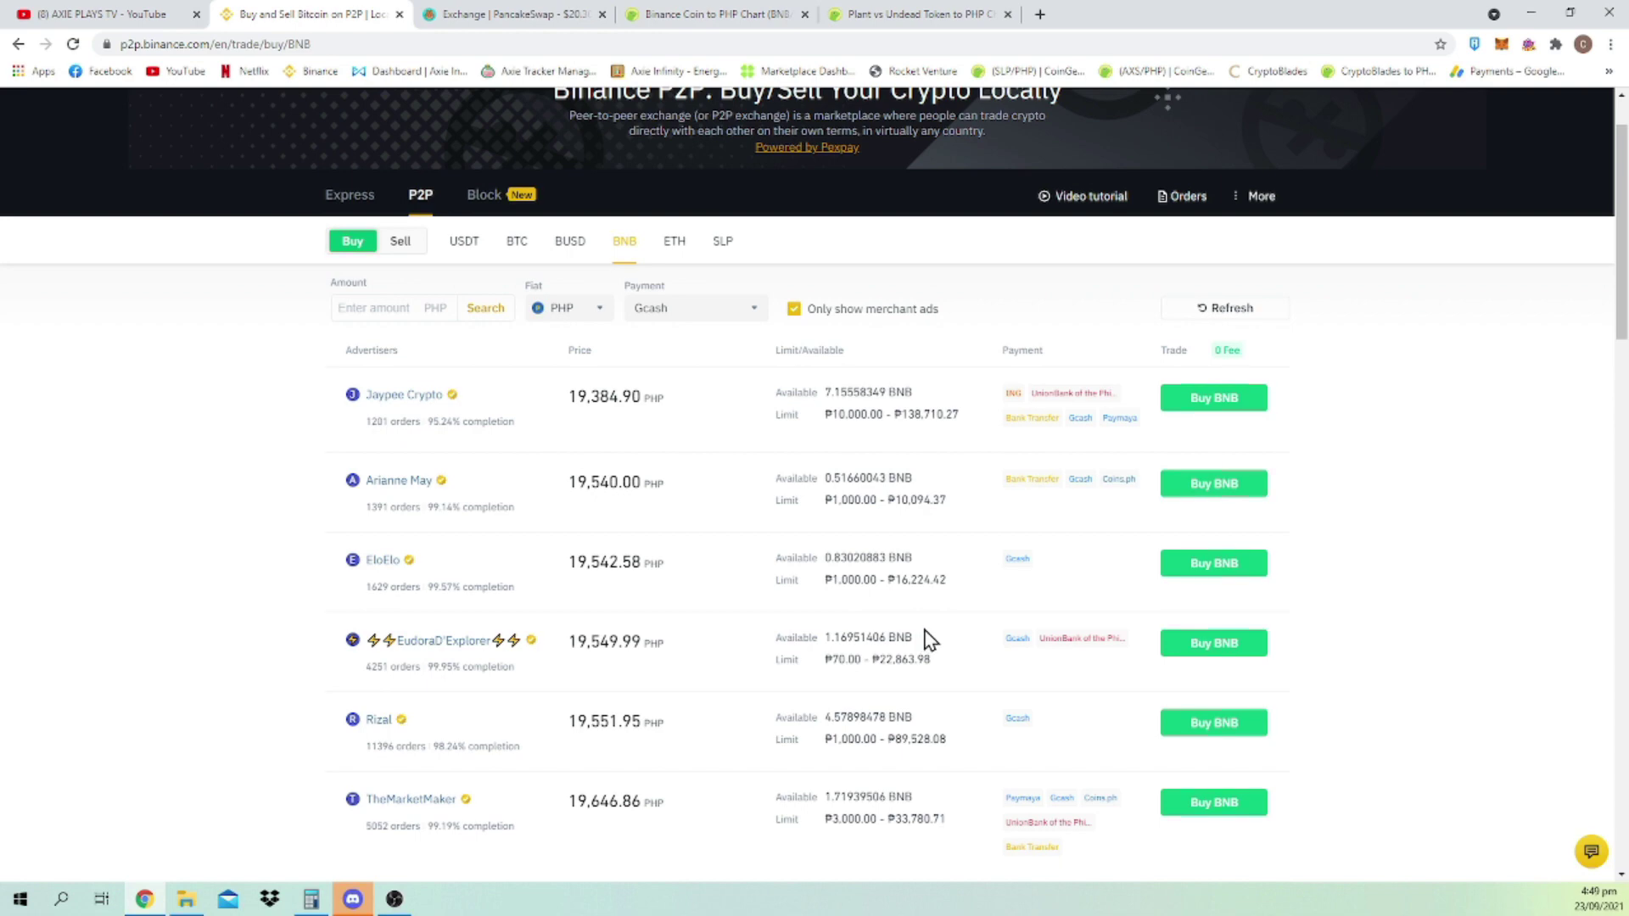
Check the BNB amount on the Binance Coin page, return to the P2P ads, and highlight the first ad's price.
click(731, 15)
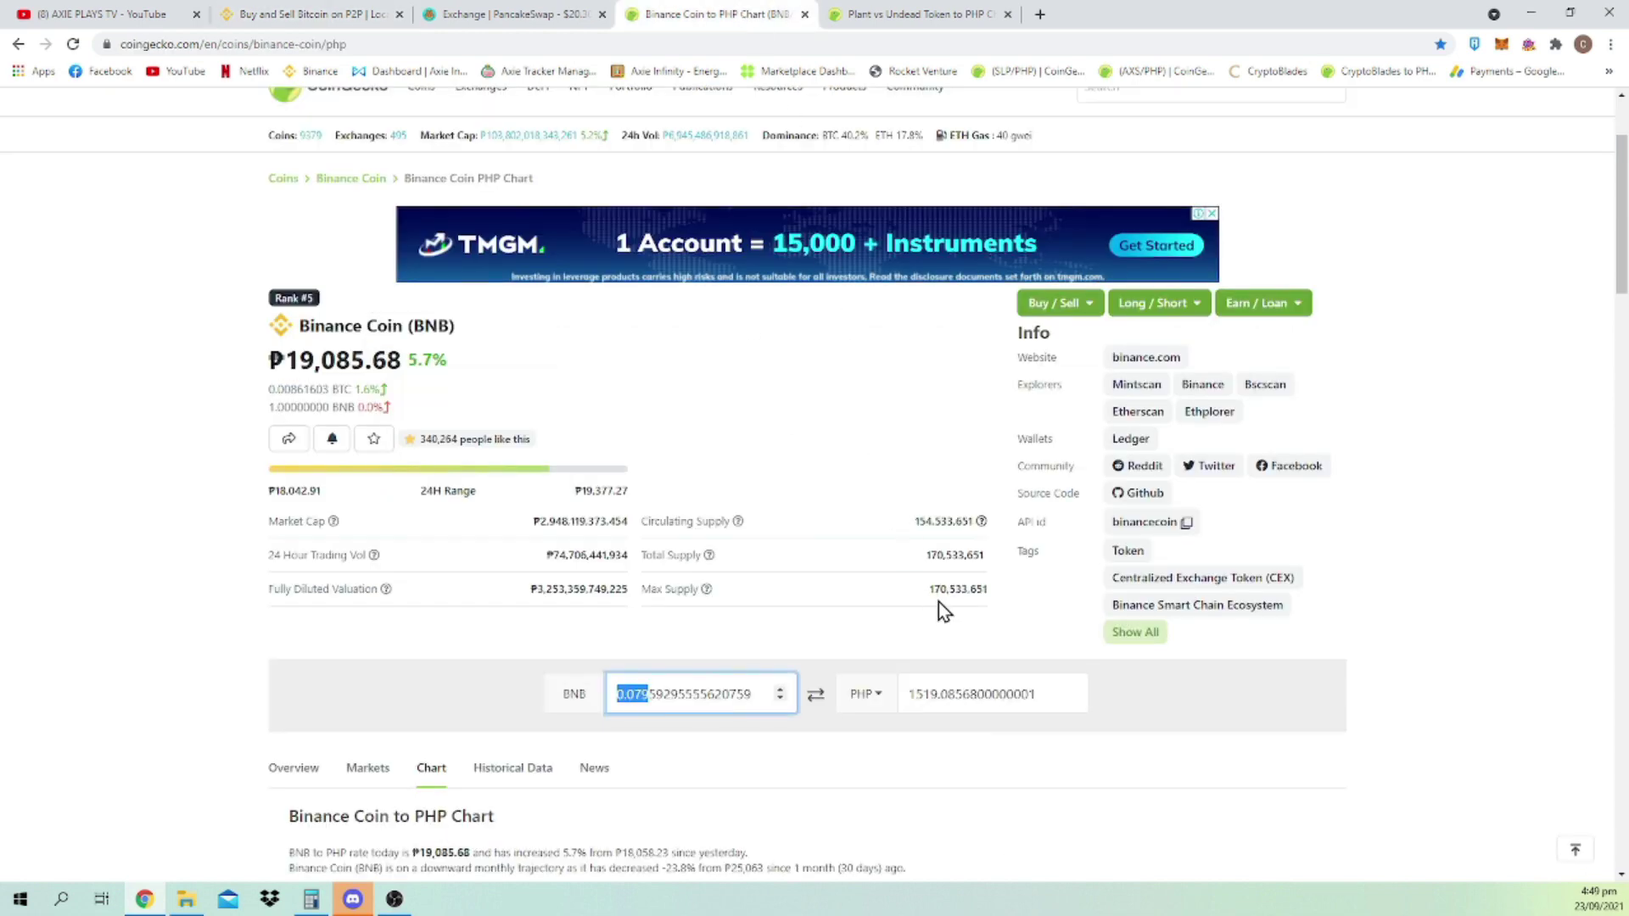
click(297, 15)
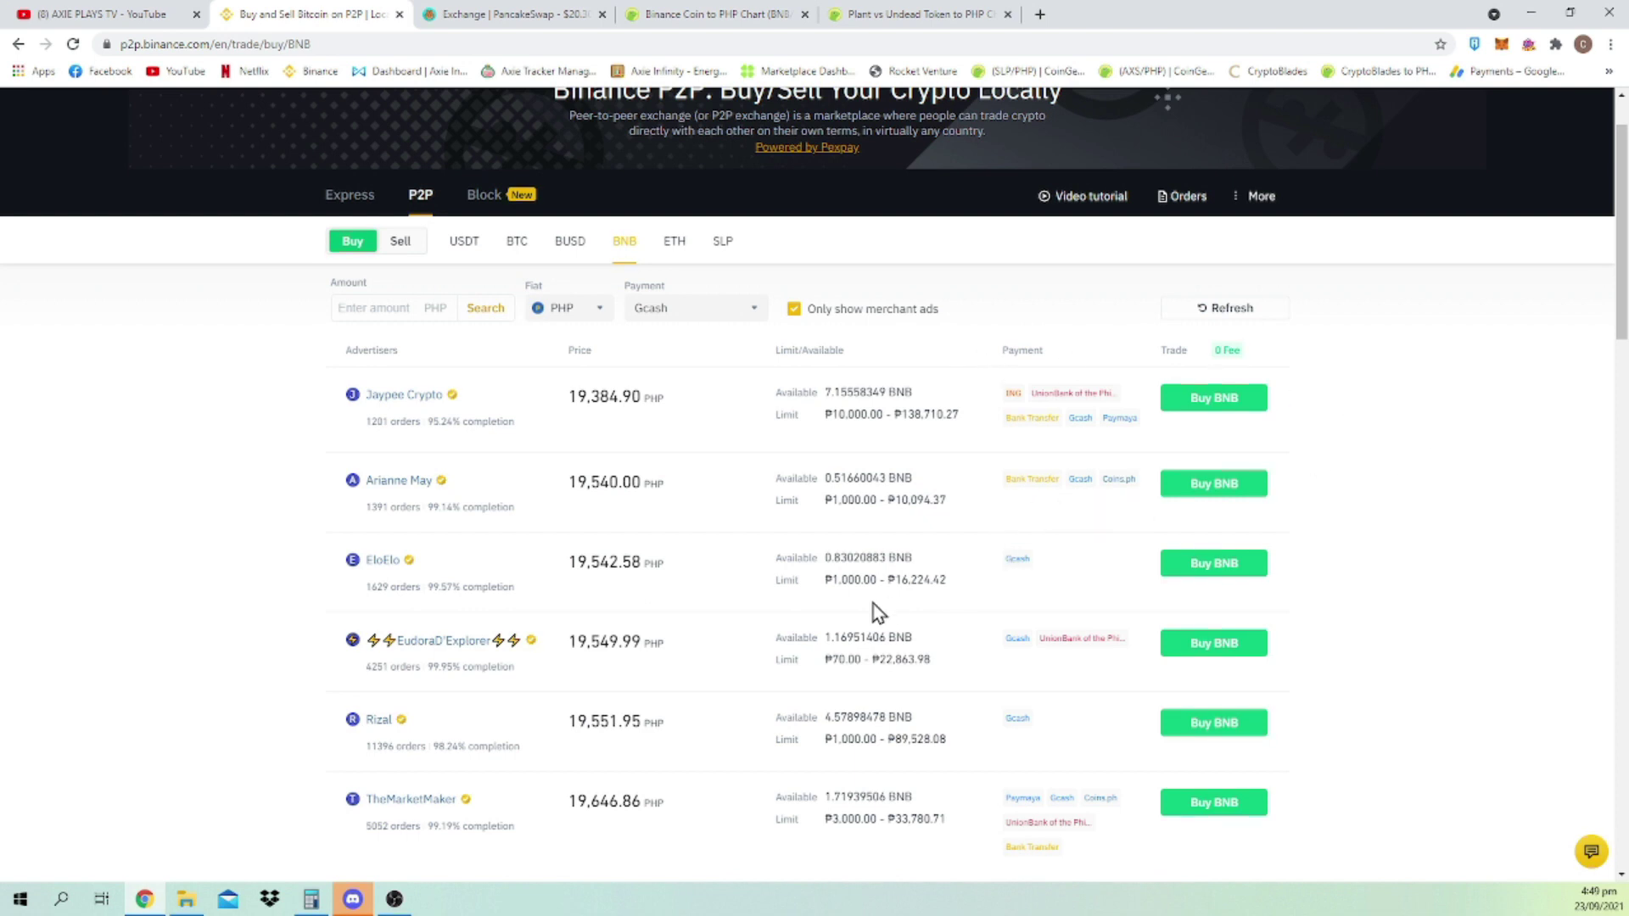
scroll(883, 611, down, 1)
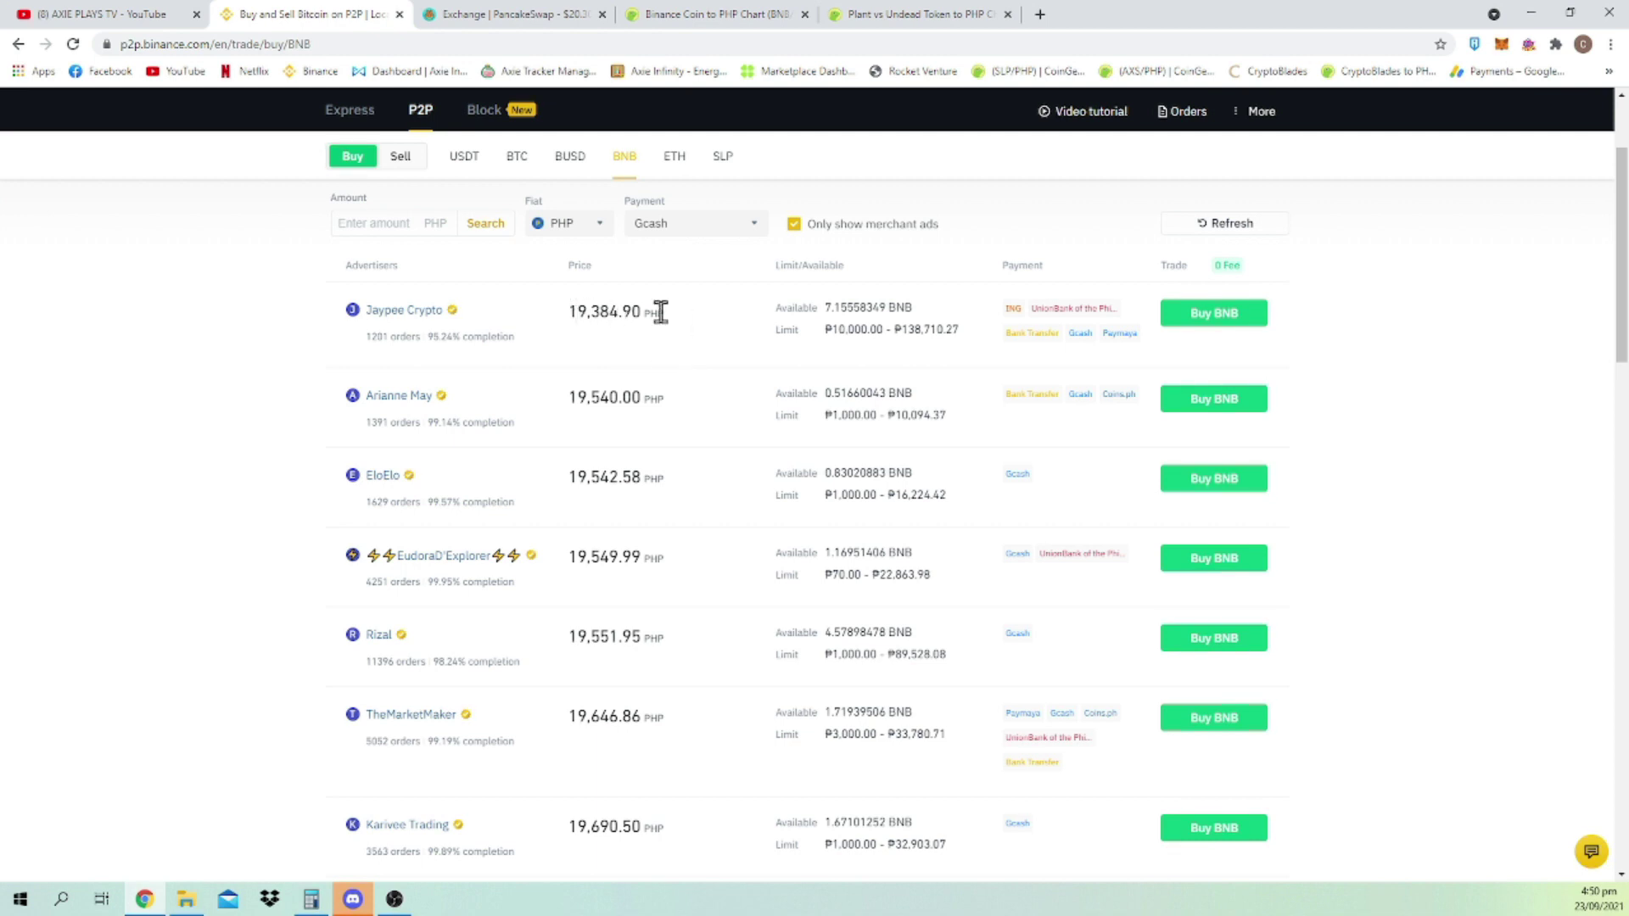
drag(573, 311, 665, 310)
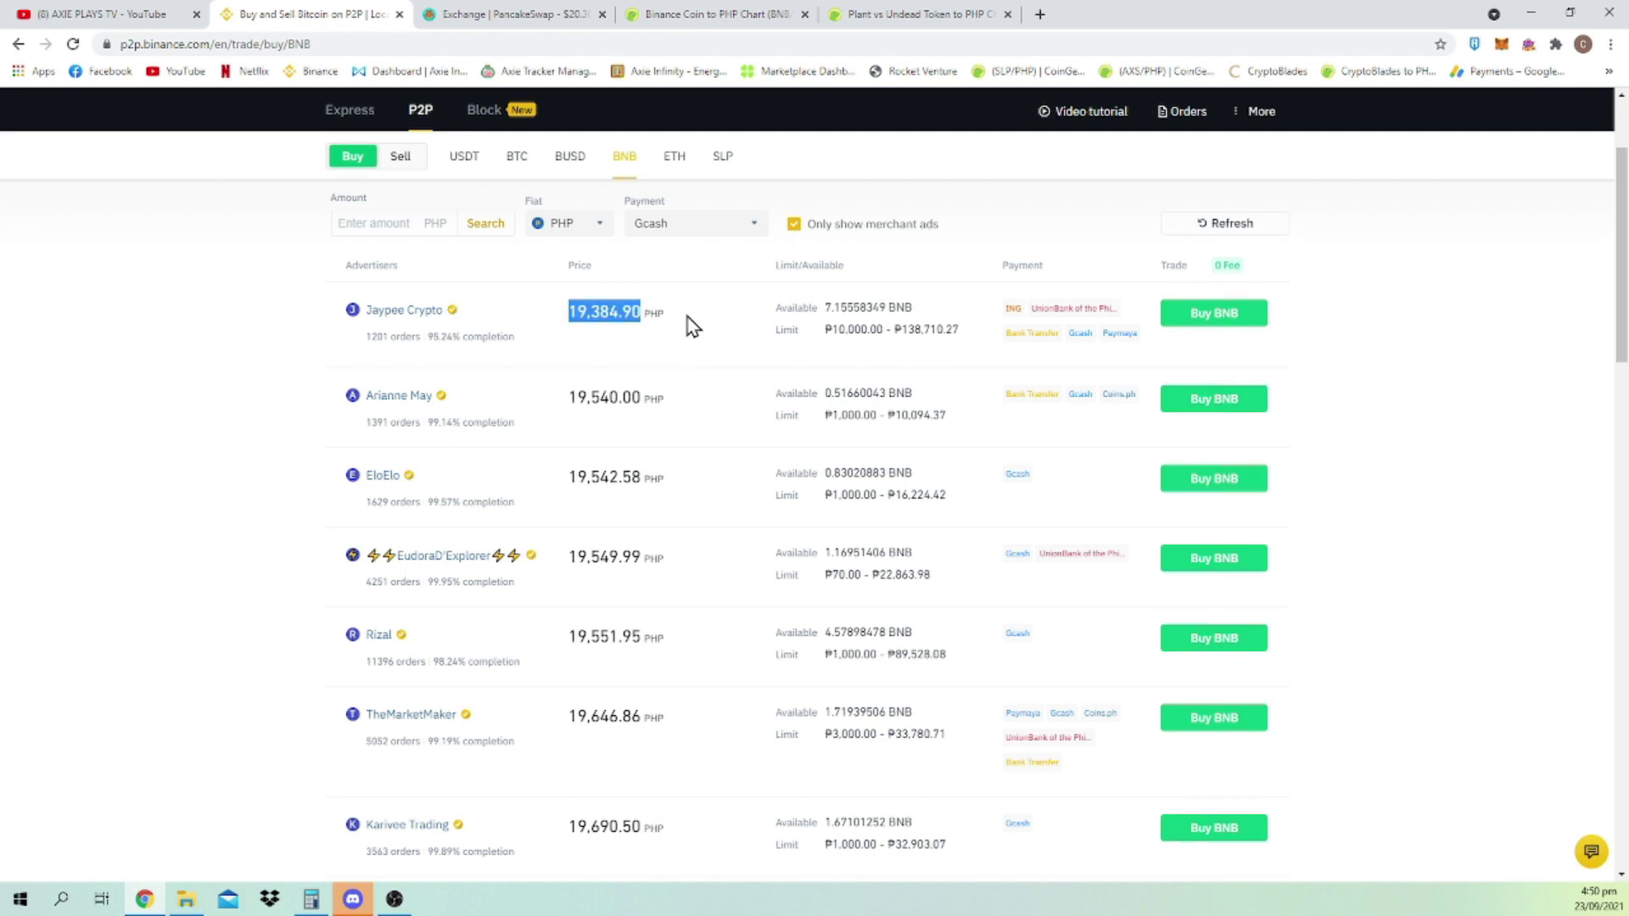
click(672, 334)
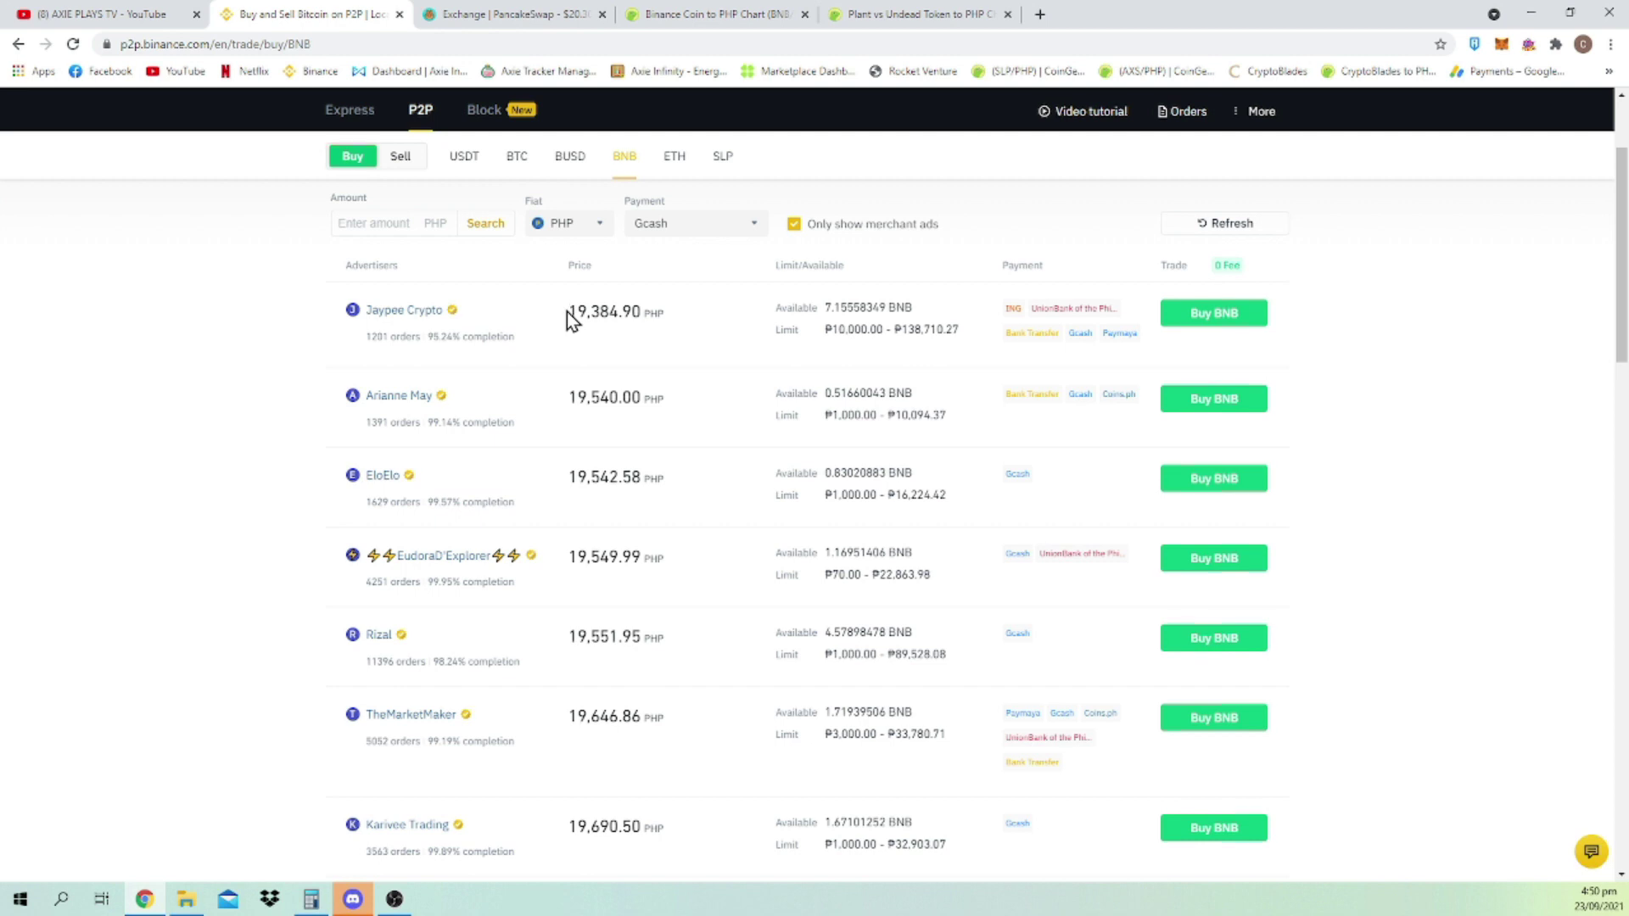
drag(569, 310, 701, 327)
click(708, 329)
Reload the Binance Coin page for its current PHP price, return to Binance P2P, and highlight the first ad's price for comparison.
click(739, 14)
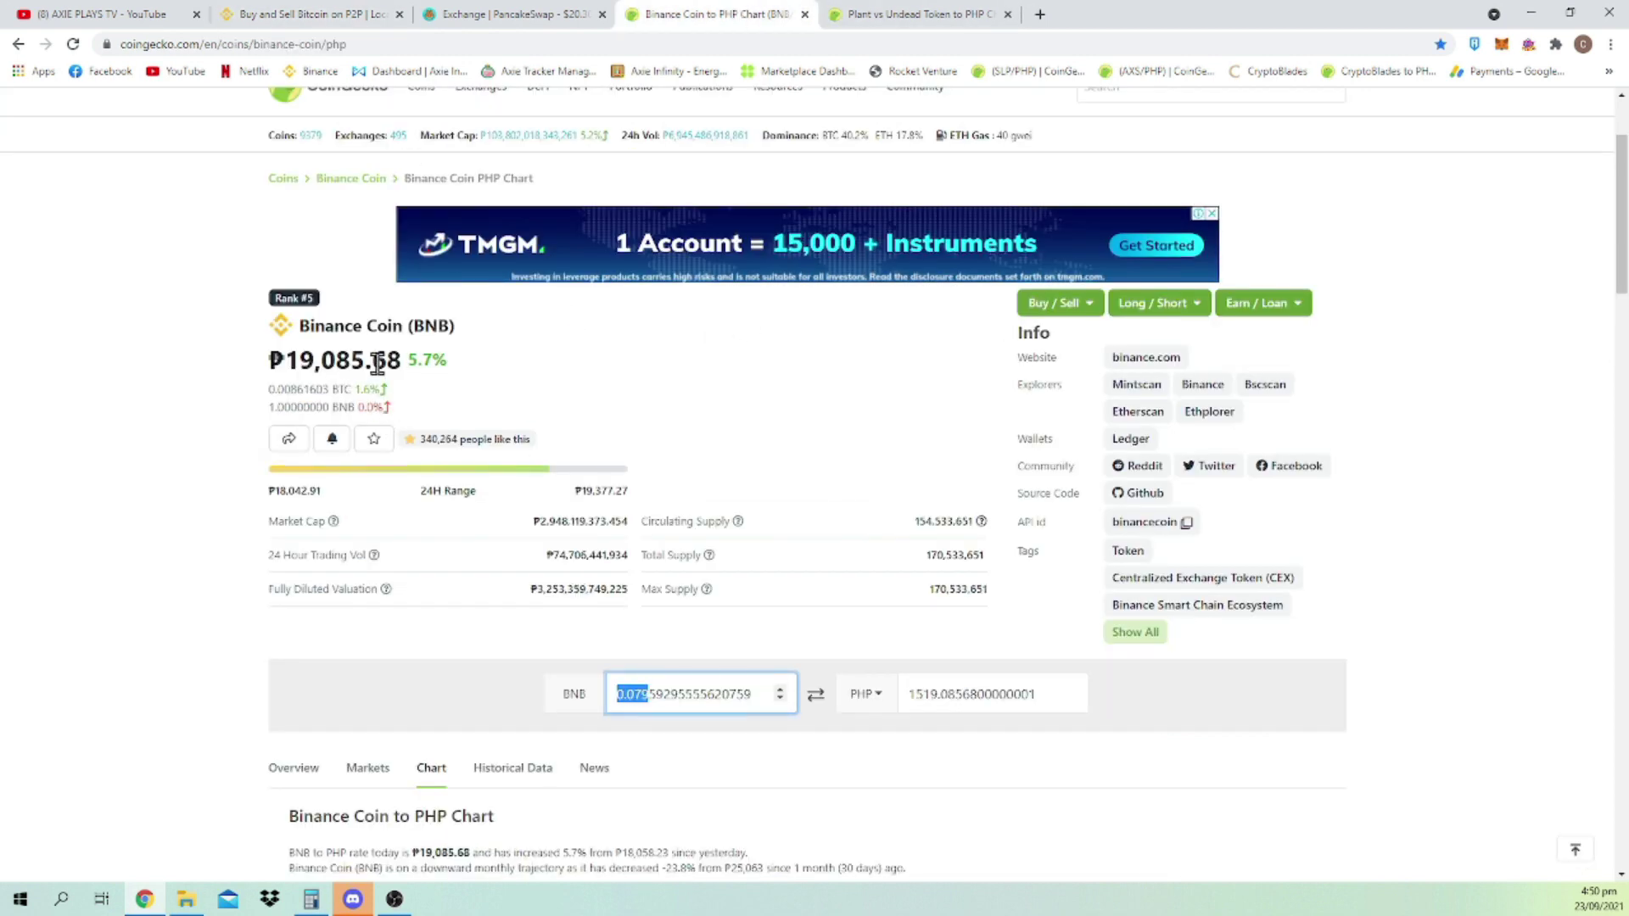
key(F5)
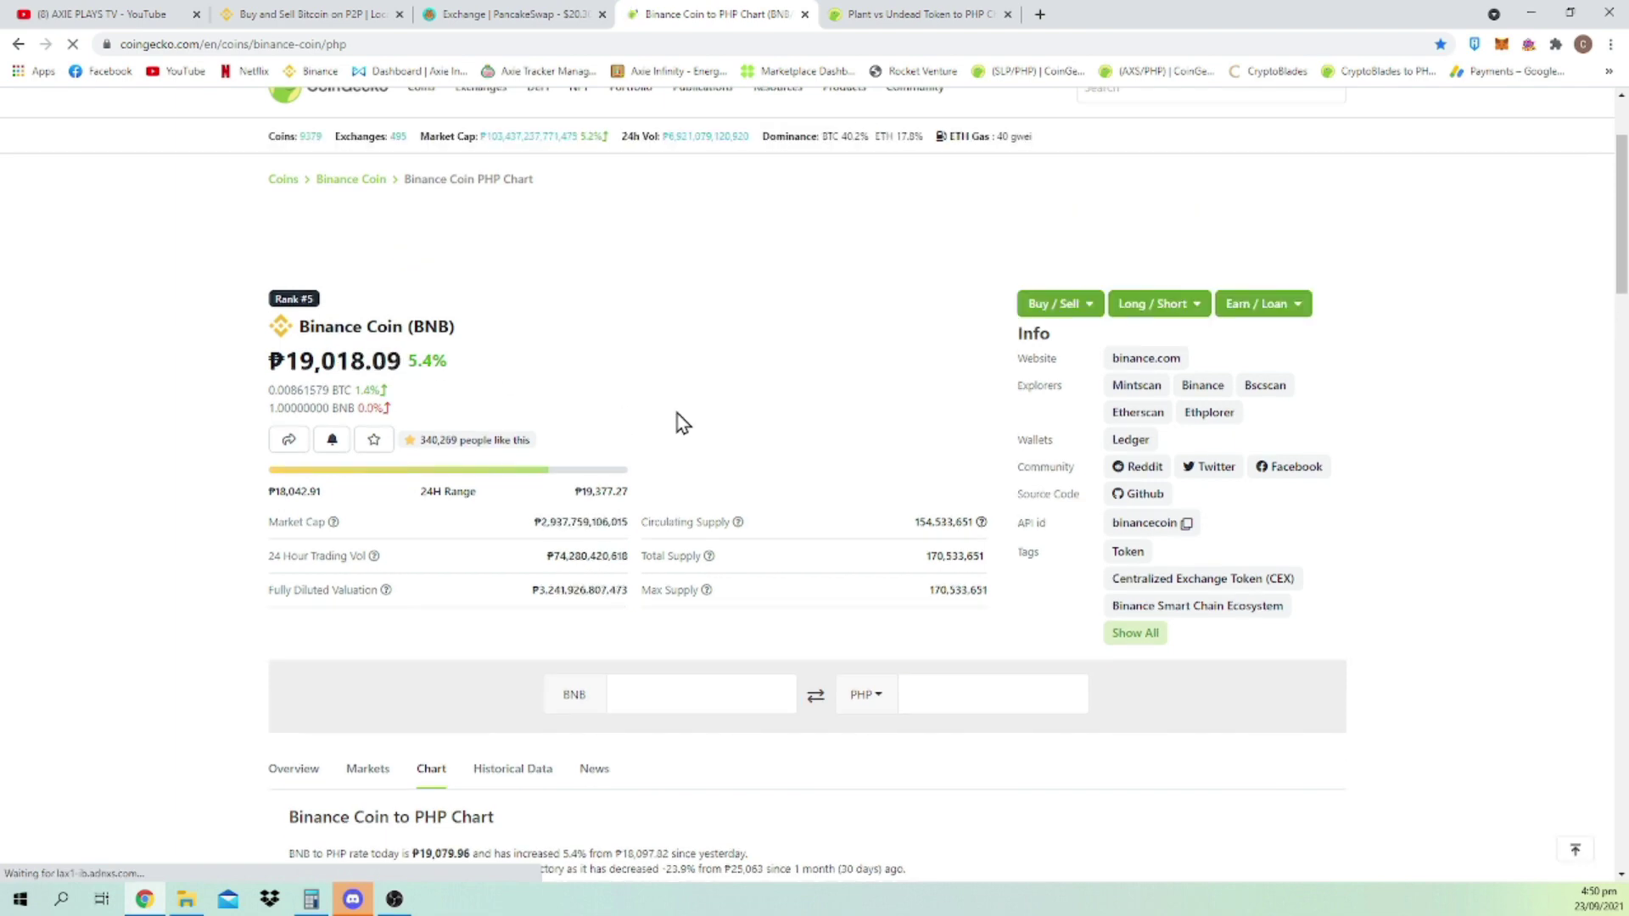
click(501, 14)
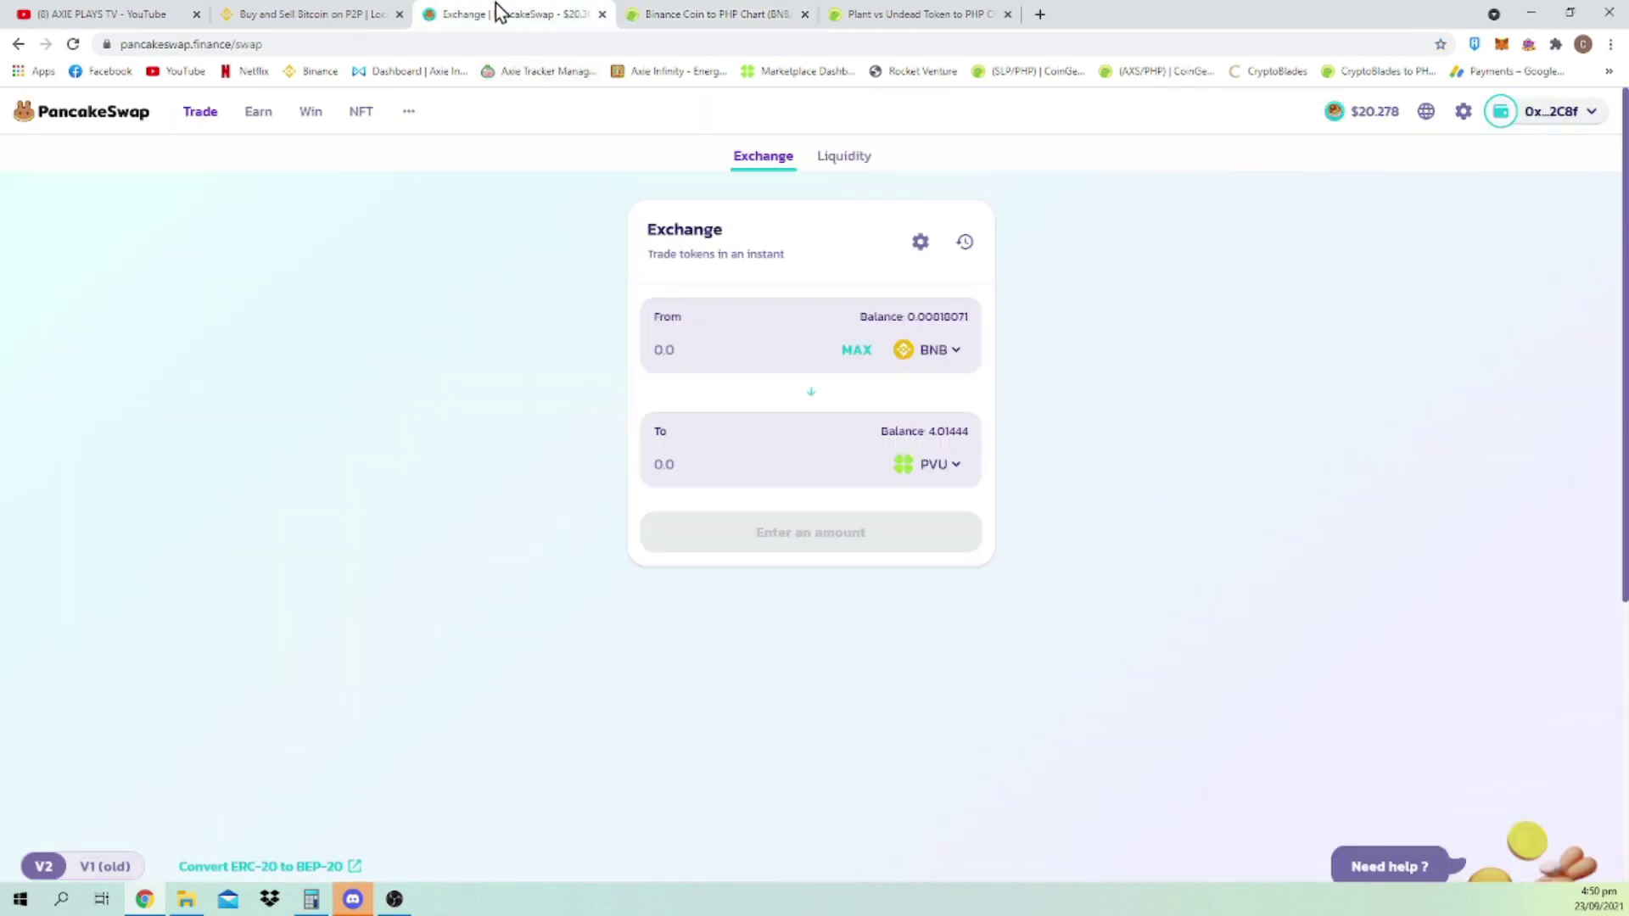
click(314, 14)
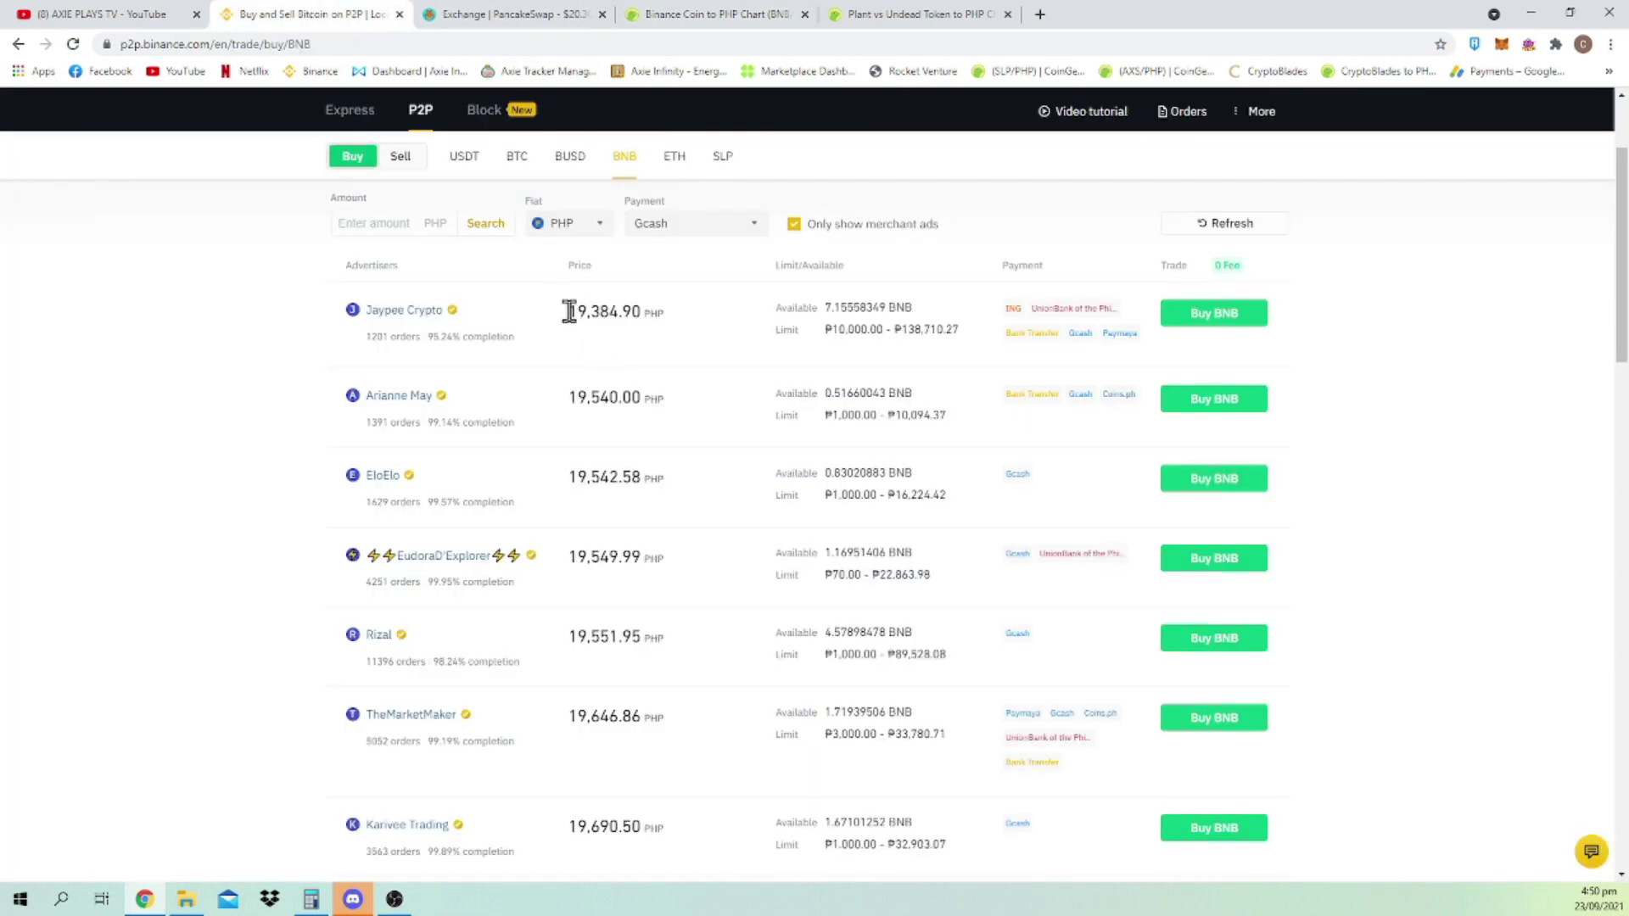
drag(567, 309, 693, 321)
click(694, 320)
Examine the order limits of the Gcash BNB ads, highlighting the second ad's limit label and the first ad's minimum limit.
scroll(666, 543, down, 1)
scroll(687, 538, up, 4)
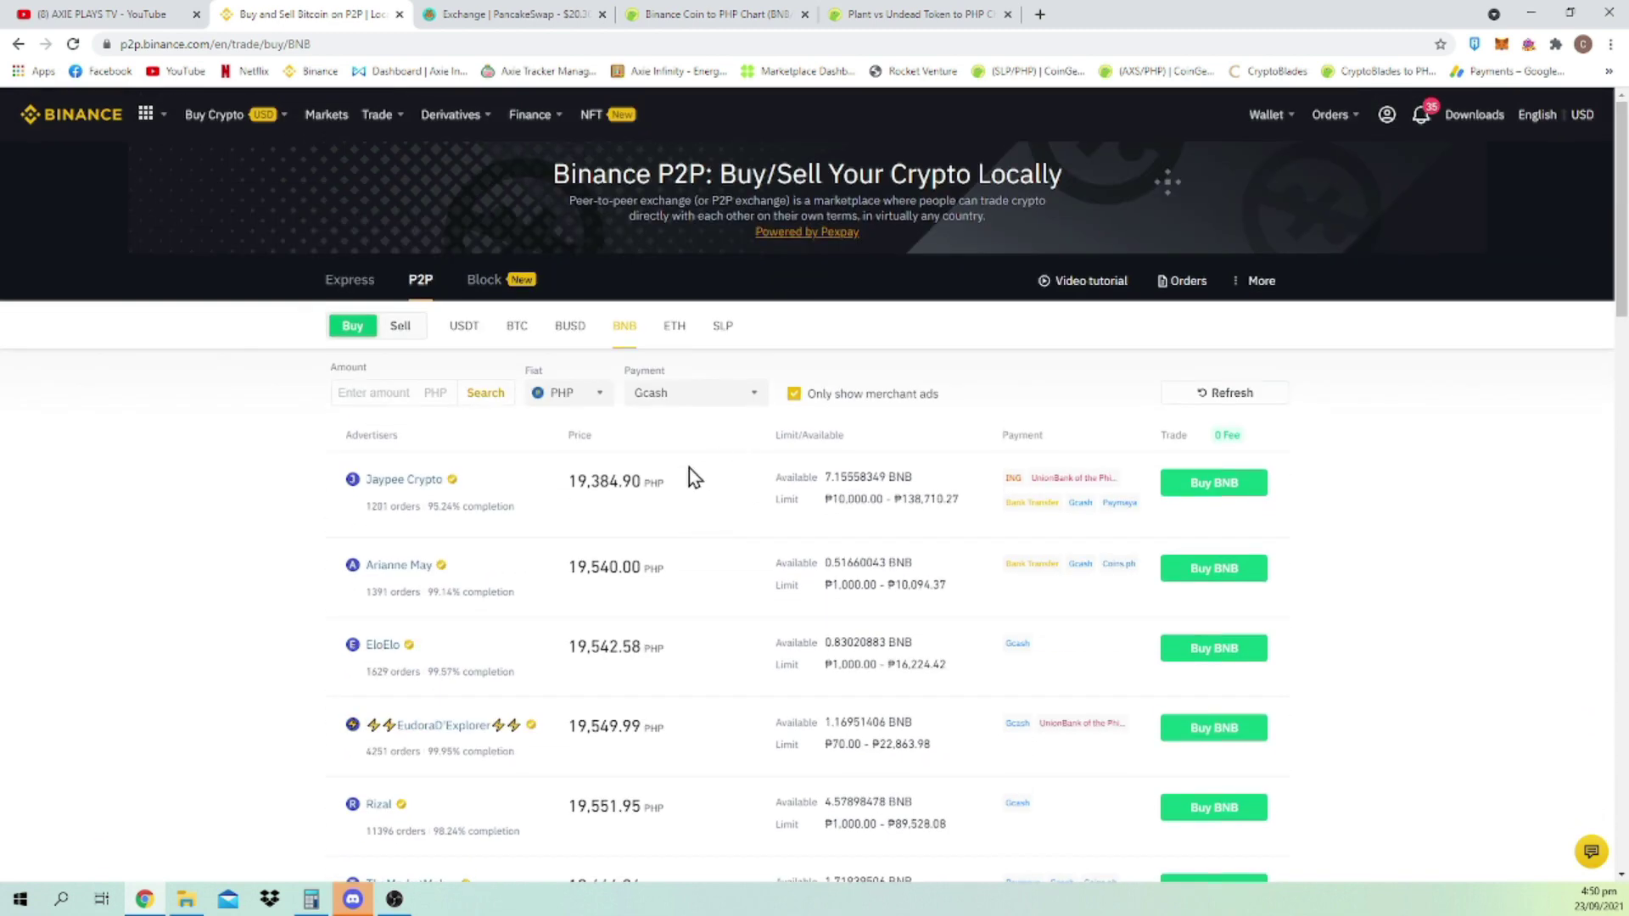
scroll(645, 484, down, 2)
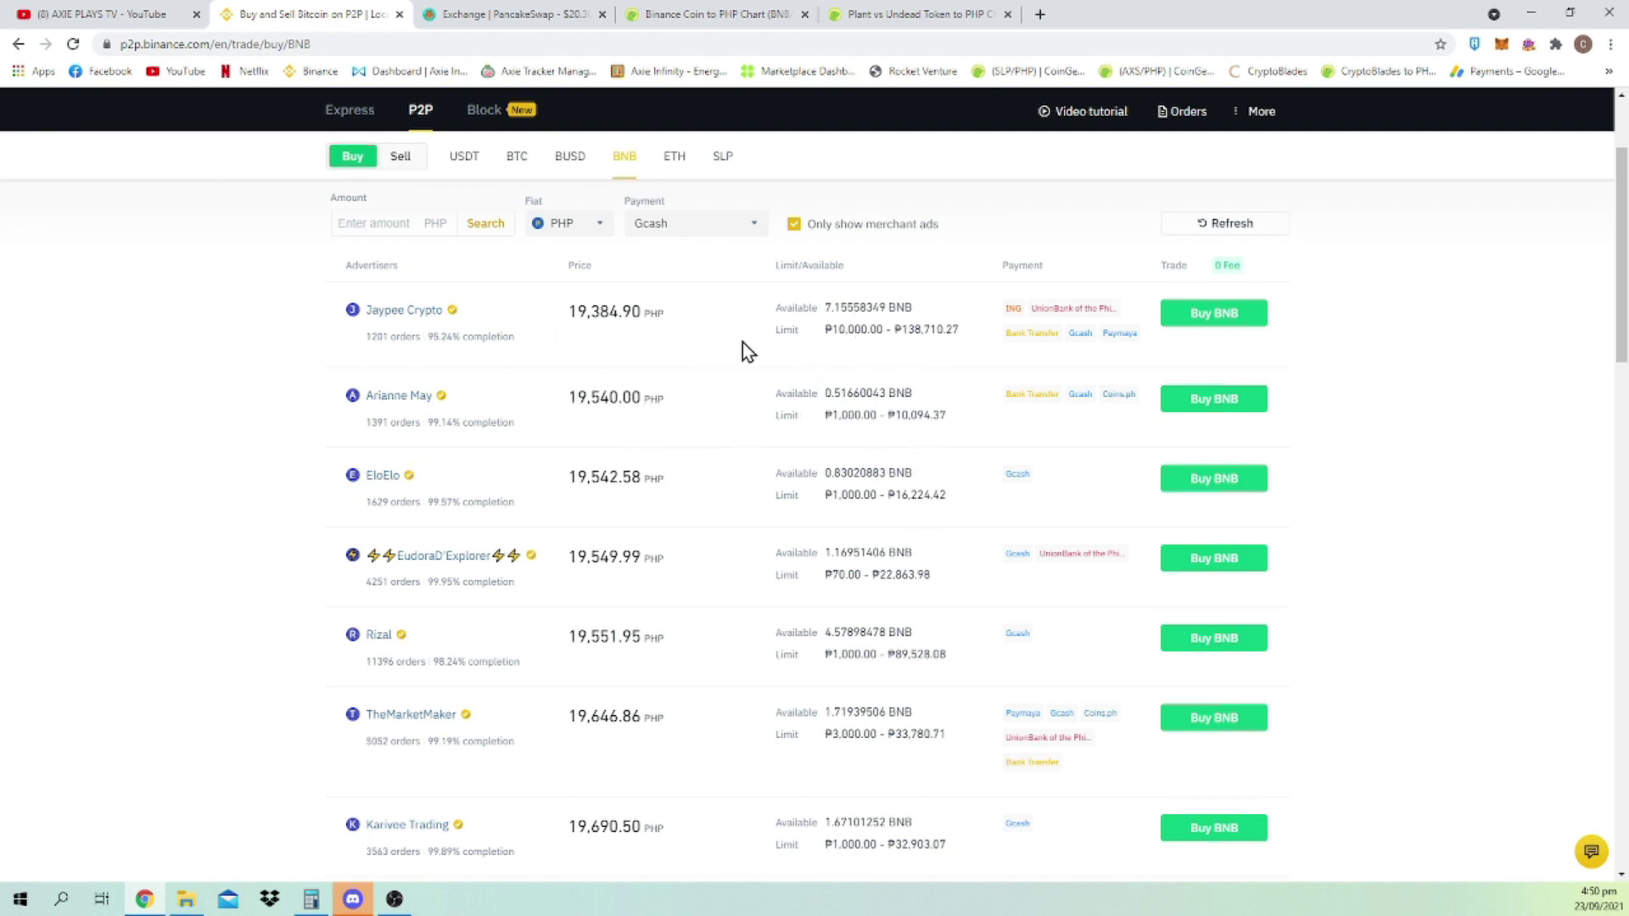
scroll(856, 467, down, 2)
scroll(848, 560, up, 3)
scroll(871, 547, down, 1)
double_click(775, 418)
click(853, 439)
drag(824, 334, 884, 333)
click(830, 334)
scroll(1066, 374, down, 1)
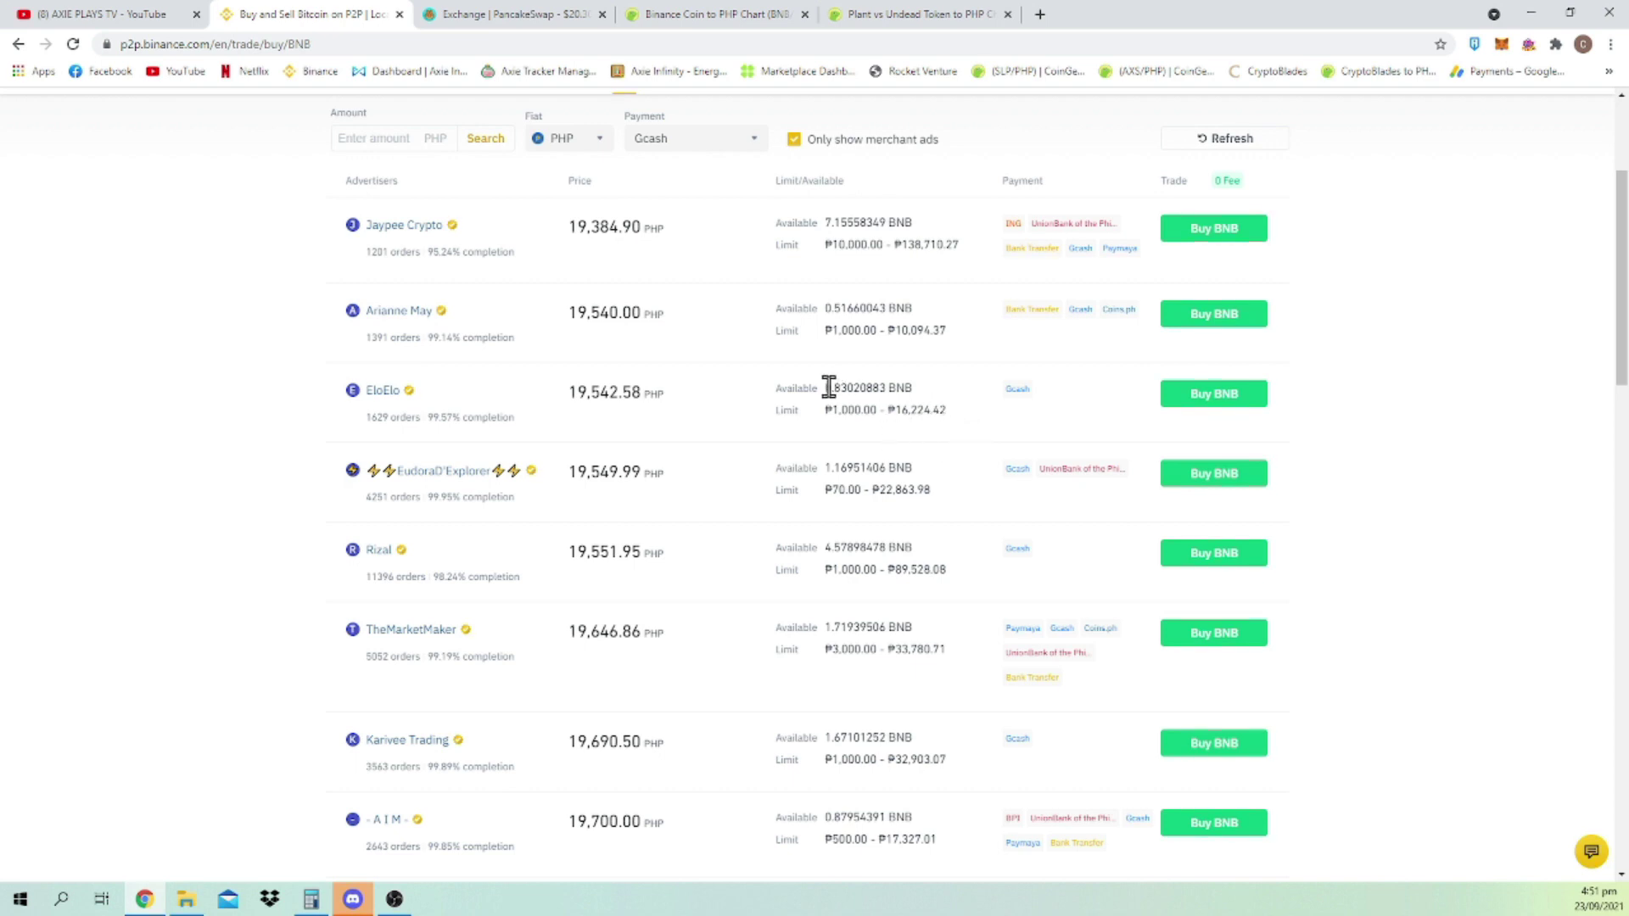
Highlight the third ad's available BNB amount and look over the second ad's purchase option.
drag(824, 387, 888, 388)
click(951, 441)
scroll(944, 436, up, 1)
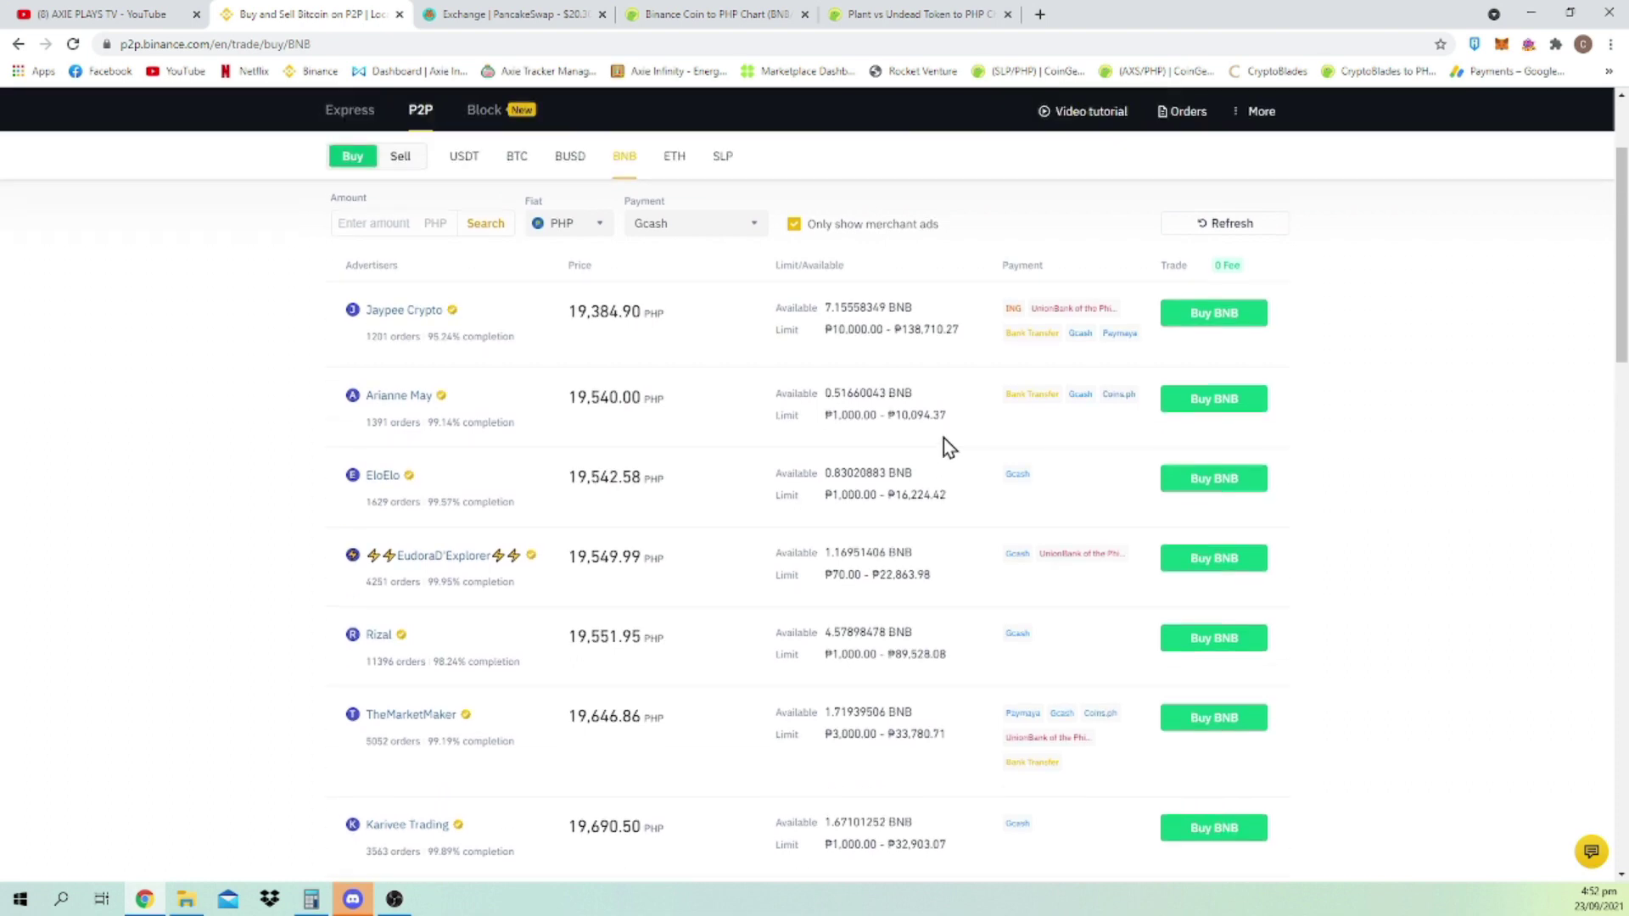
click(1196, 403)
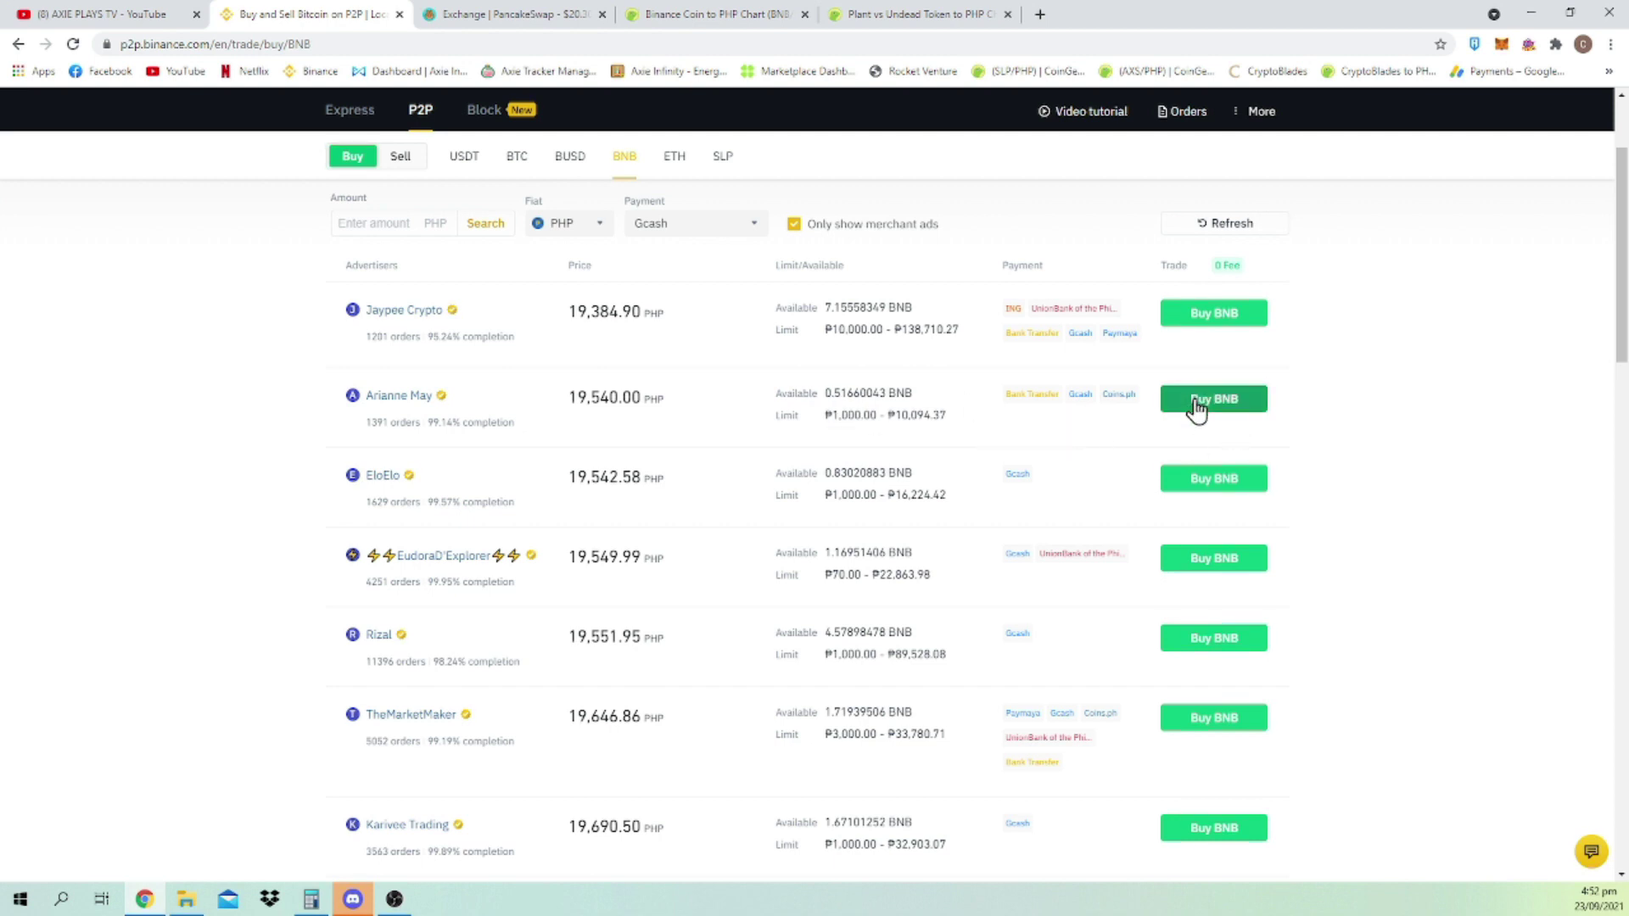
click(1356, 435)
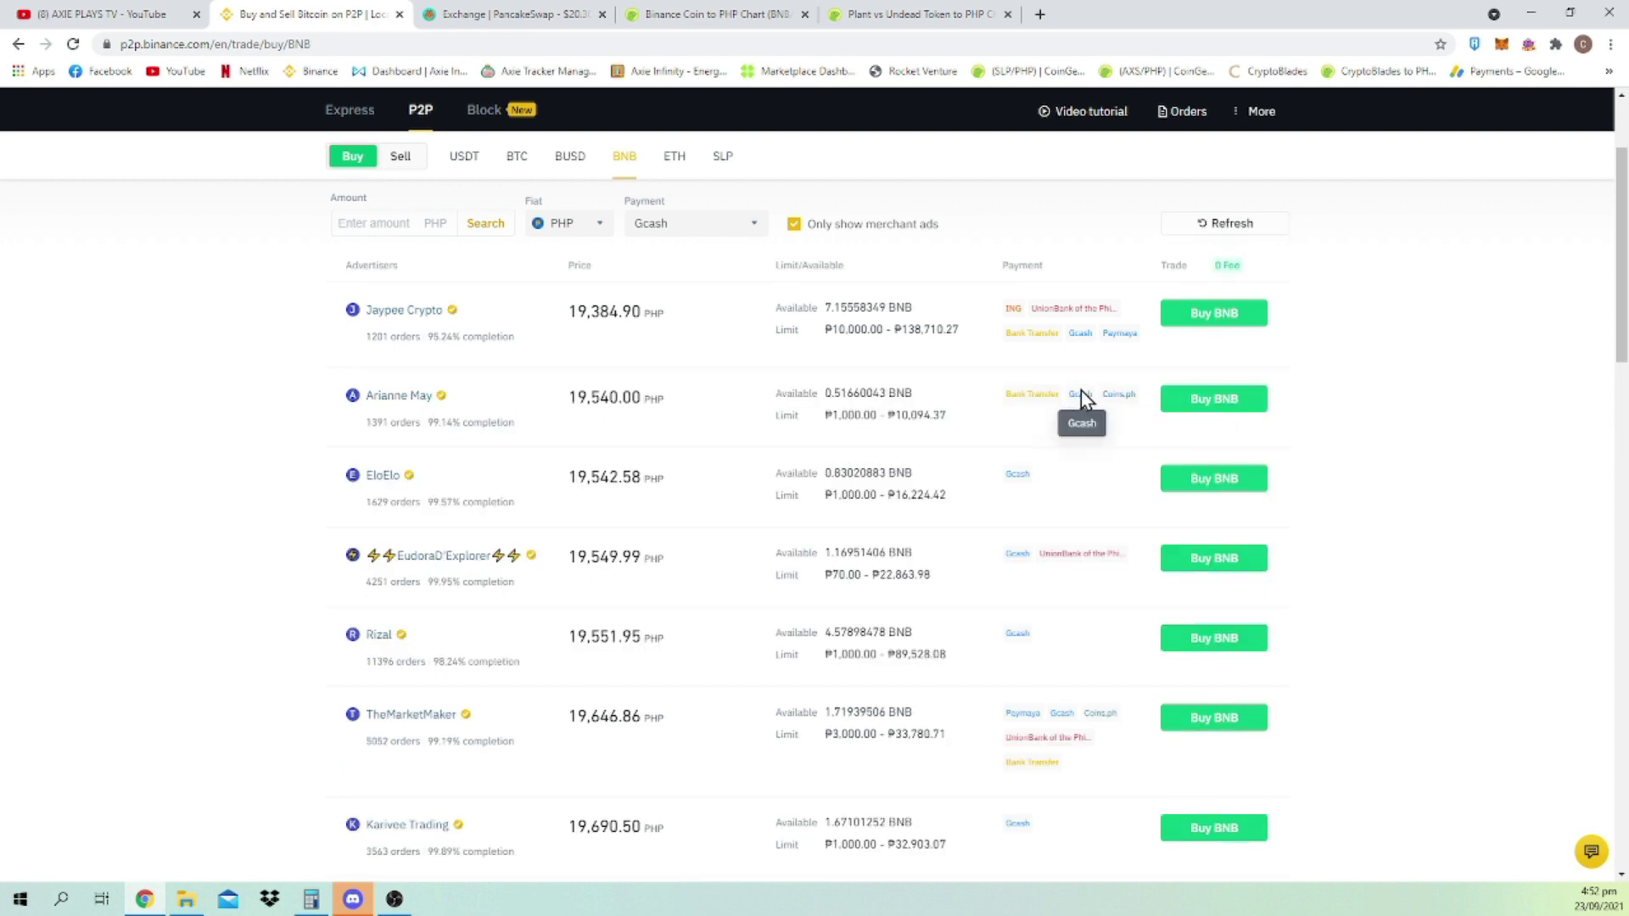
Open the purchase form of the second BNB ad and set the amount to pay to 1500 PHP.
click(1227, 406)
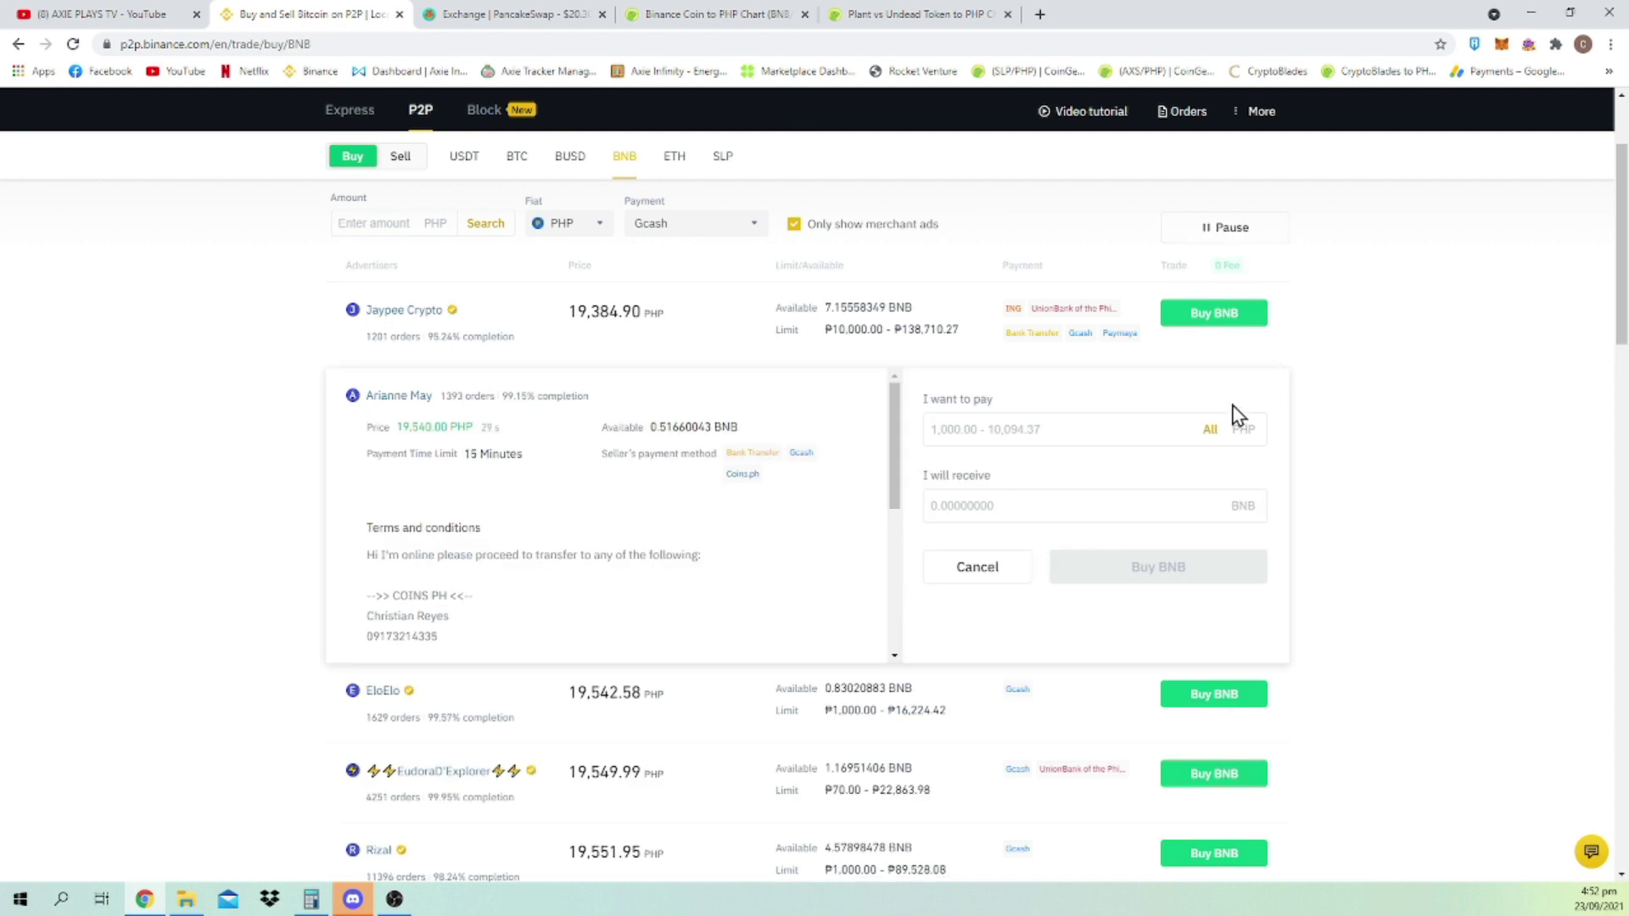
click(1156, 431)
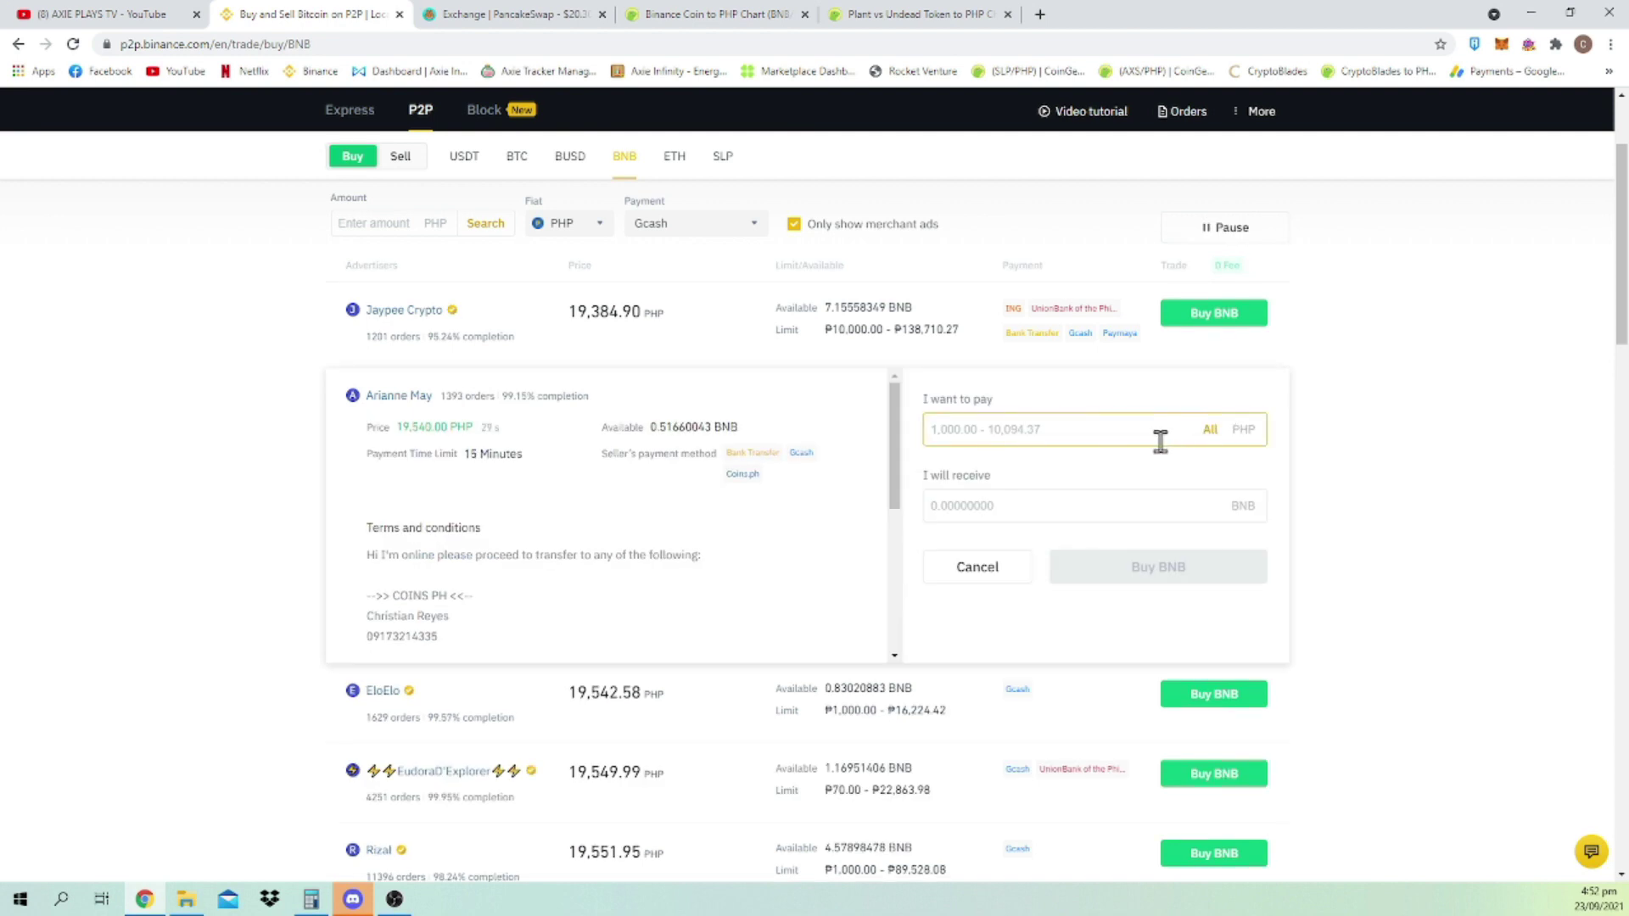
click(1068, 433)
text(1)
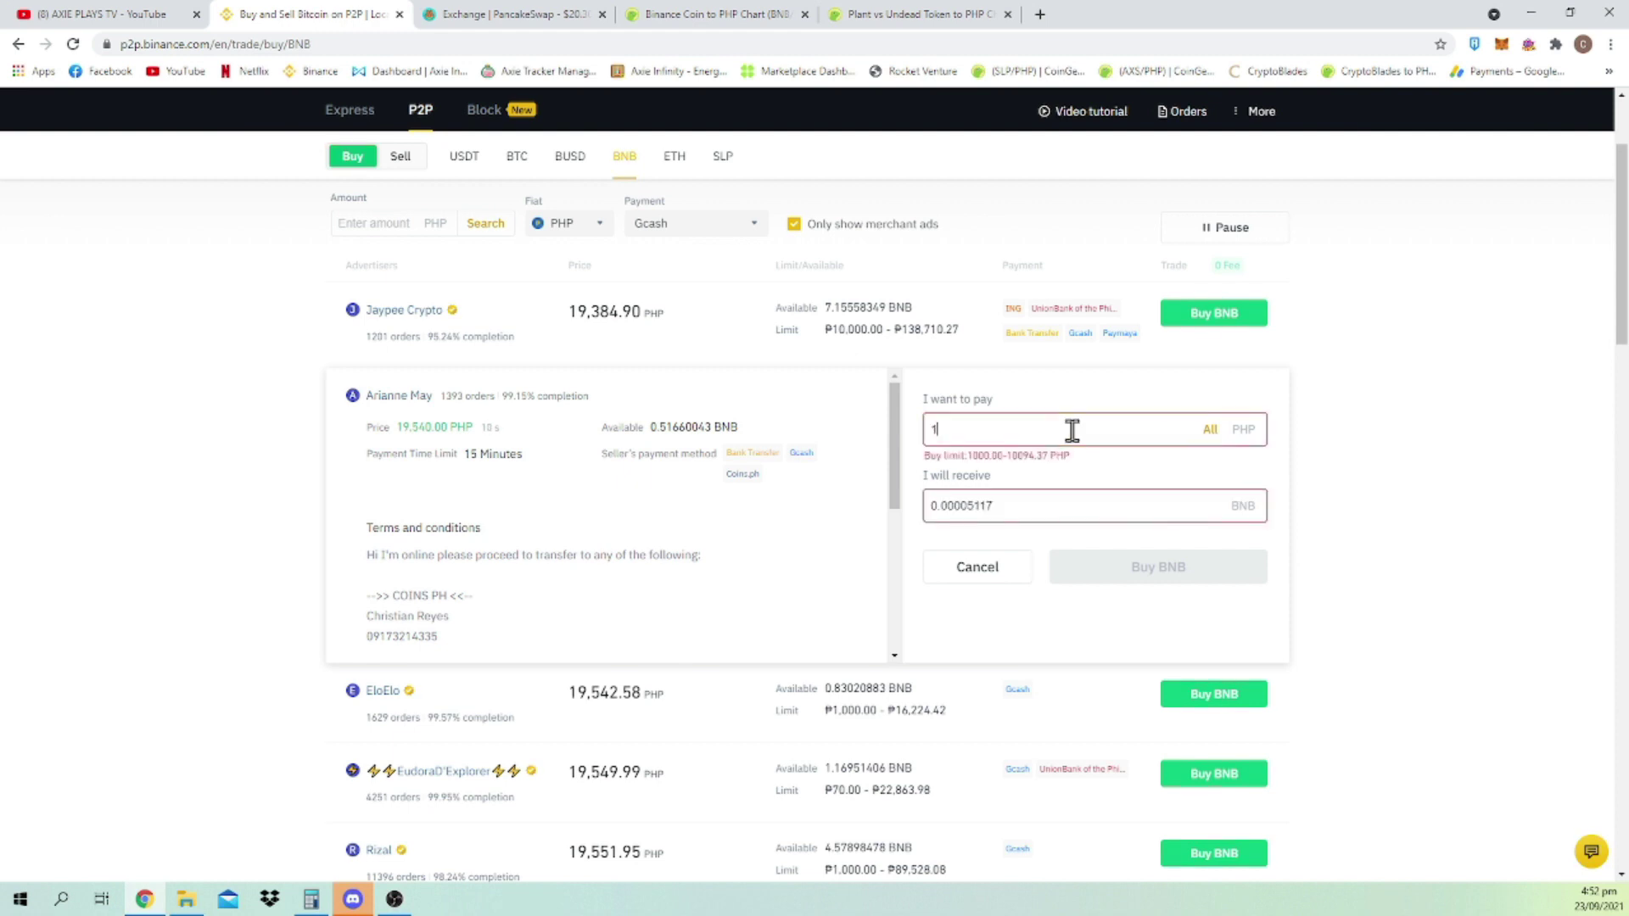
text(500)
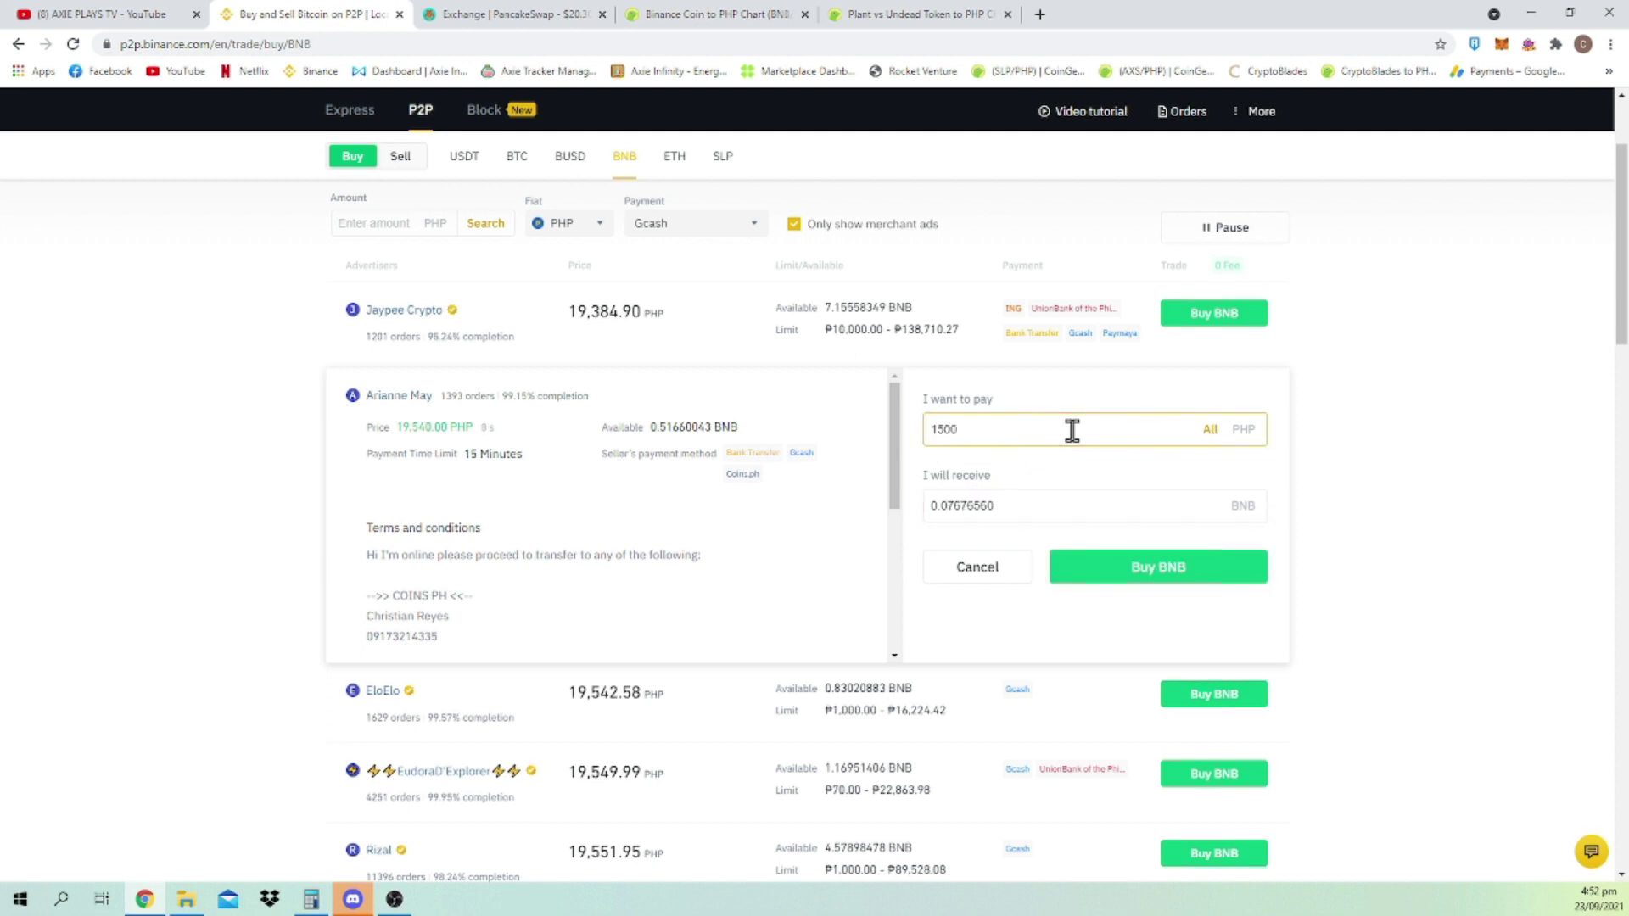
Copy the BNB amount to receive and paste it into CoinGecko's Binance Coin to PHP converter.
click(992, 506)
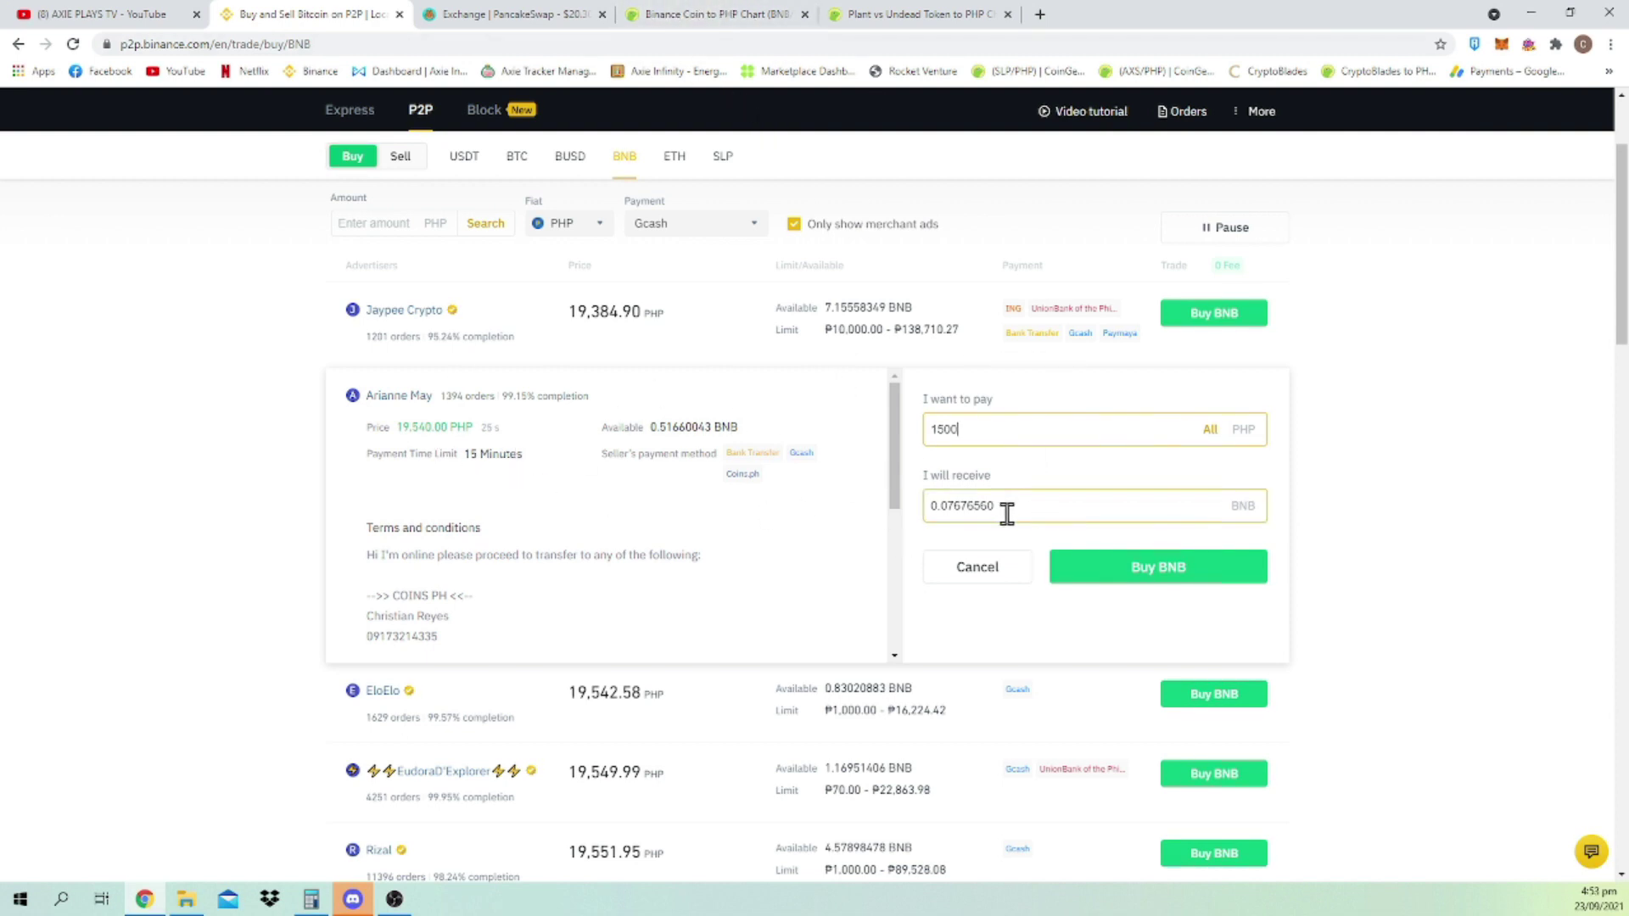
drag(1004, 509, 933, 477)
key(ctrl+c)
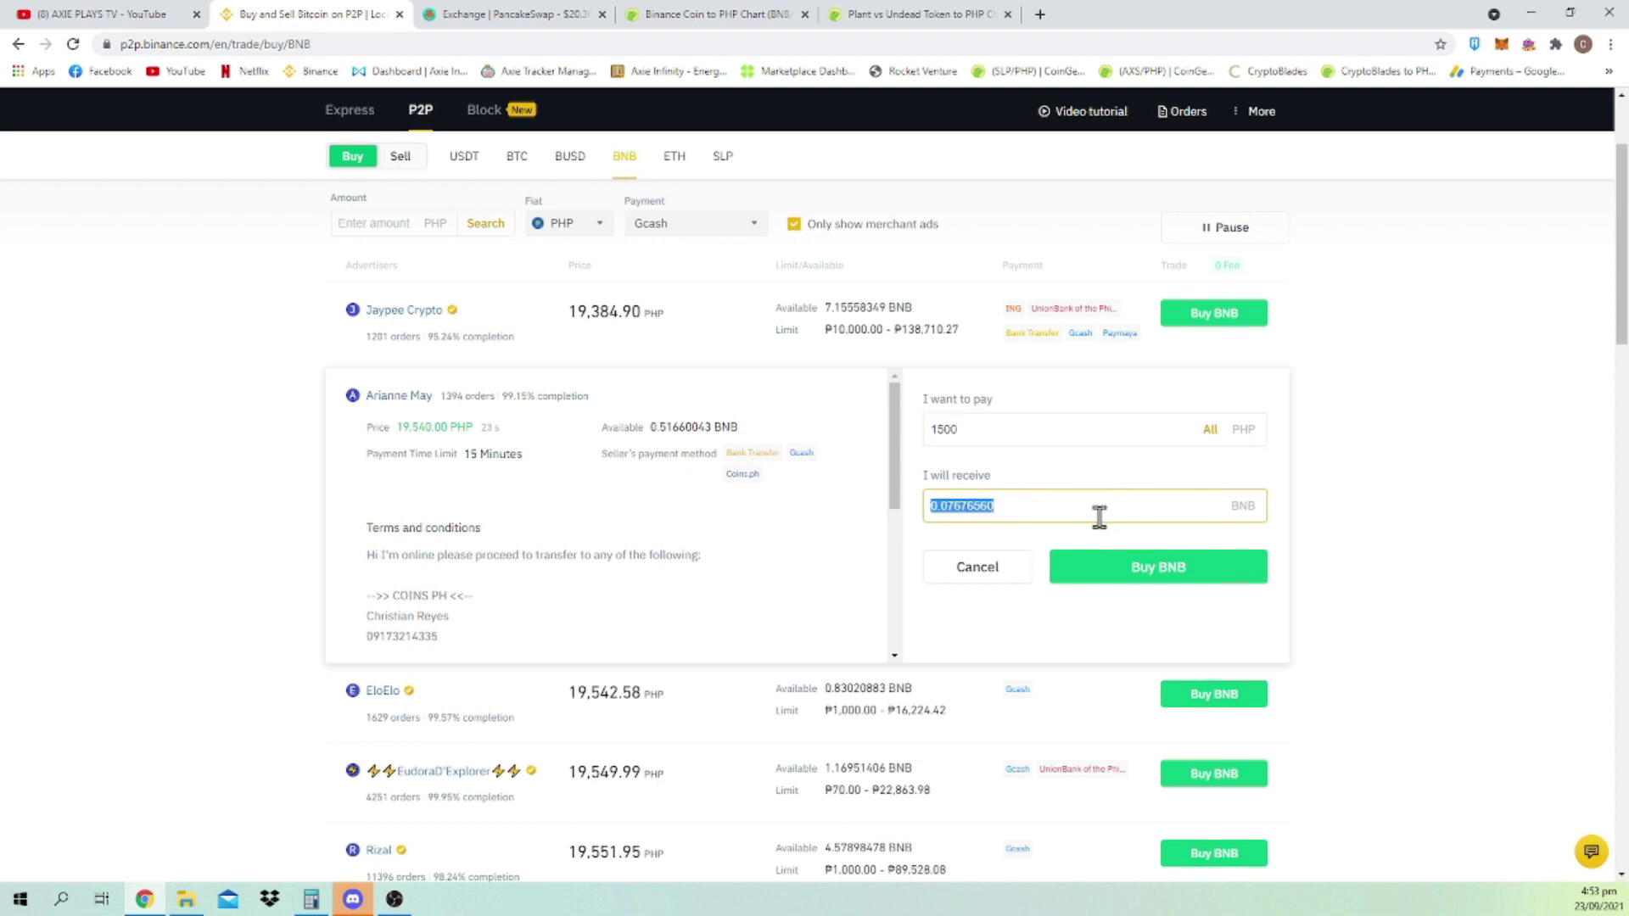
click(715, 13)
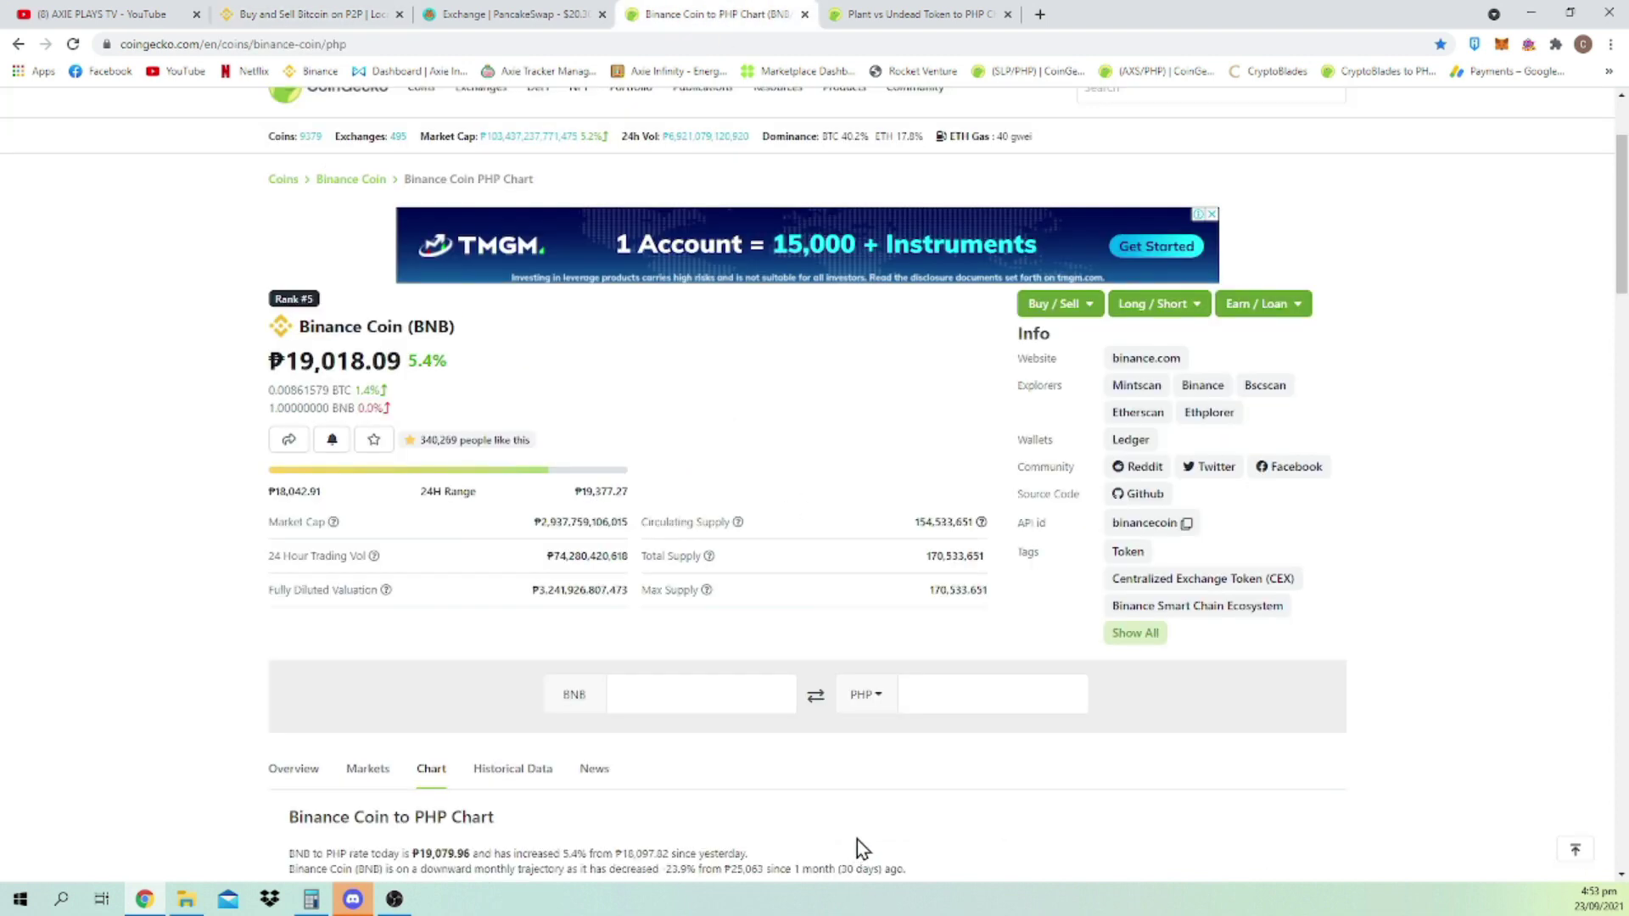
click(637, 697)
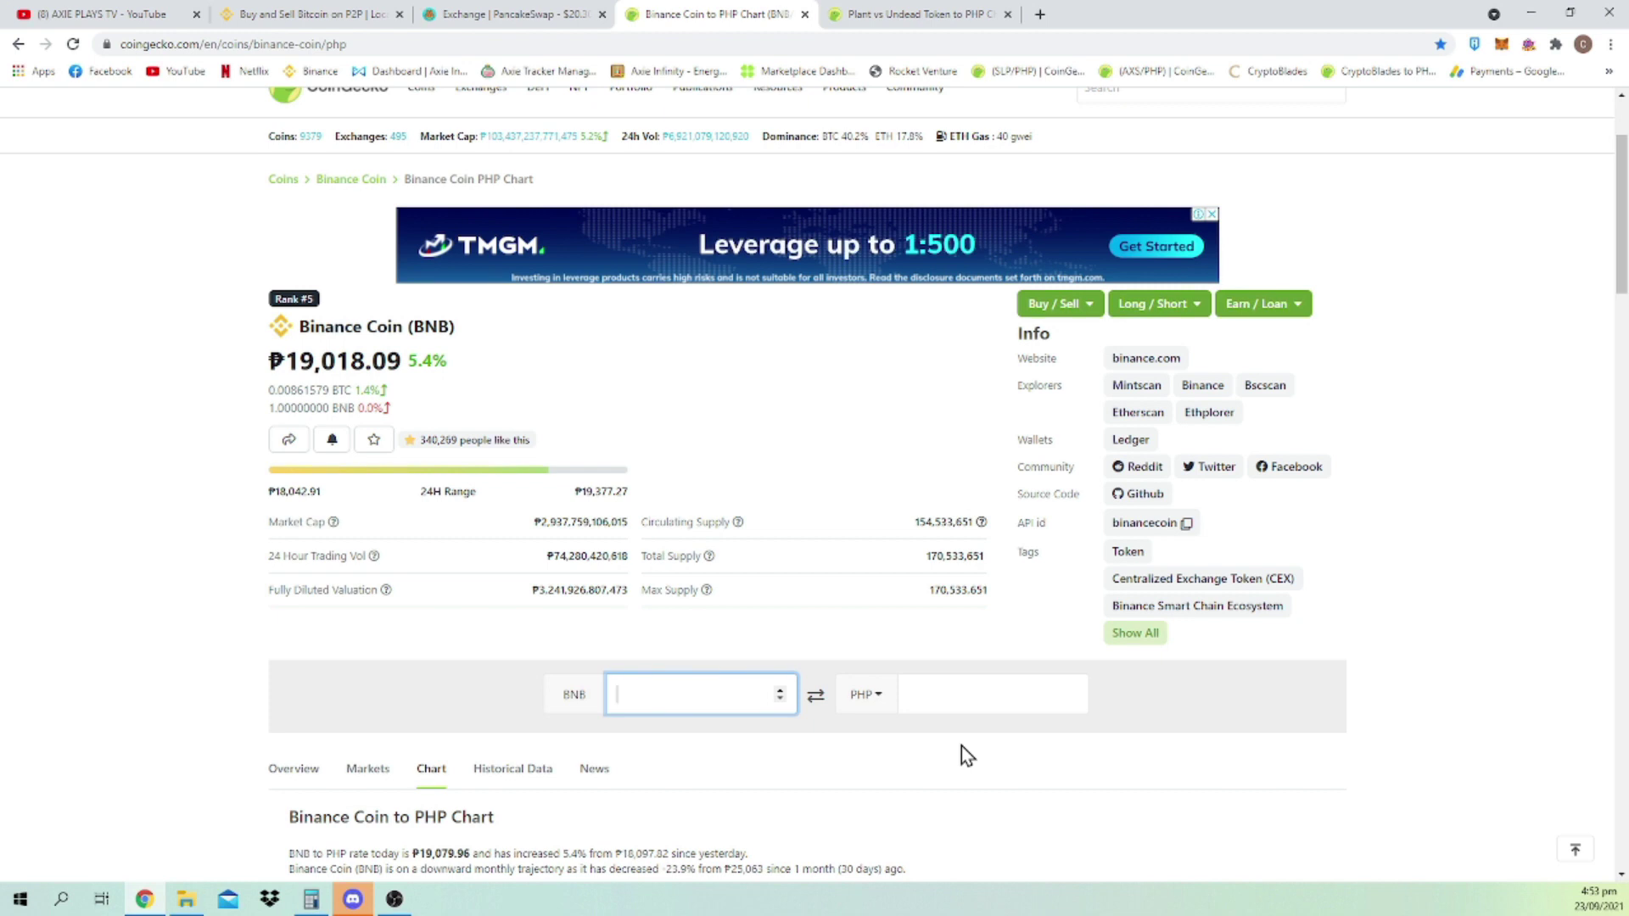
key(ctrl+v)
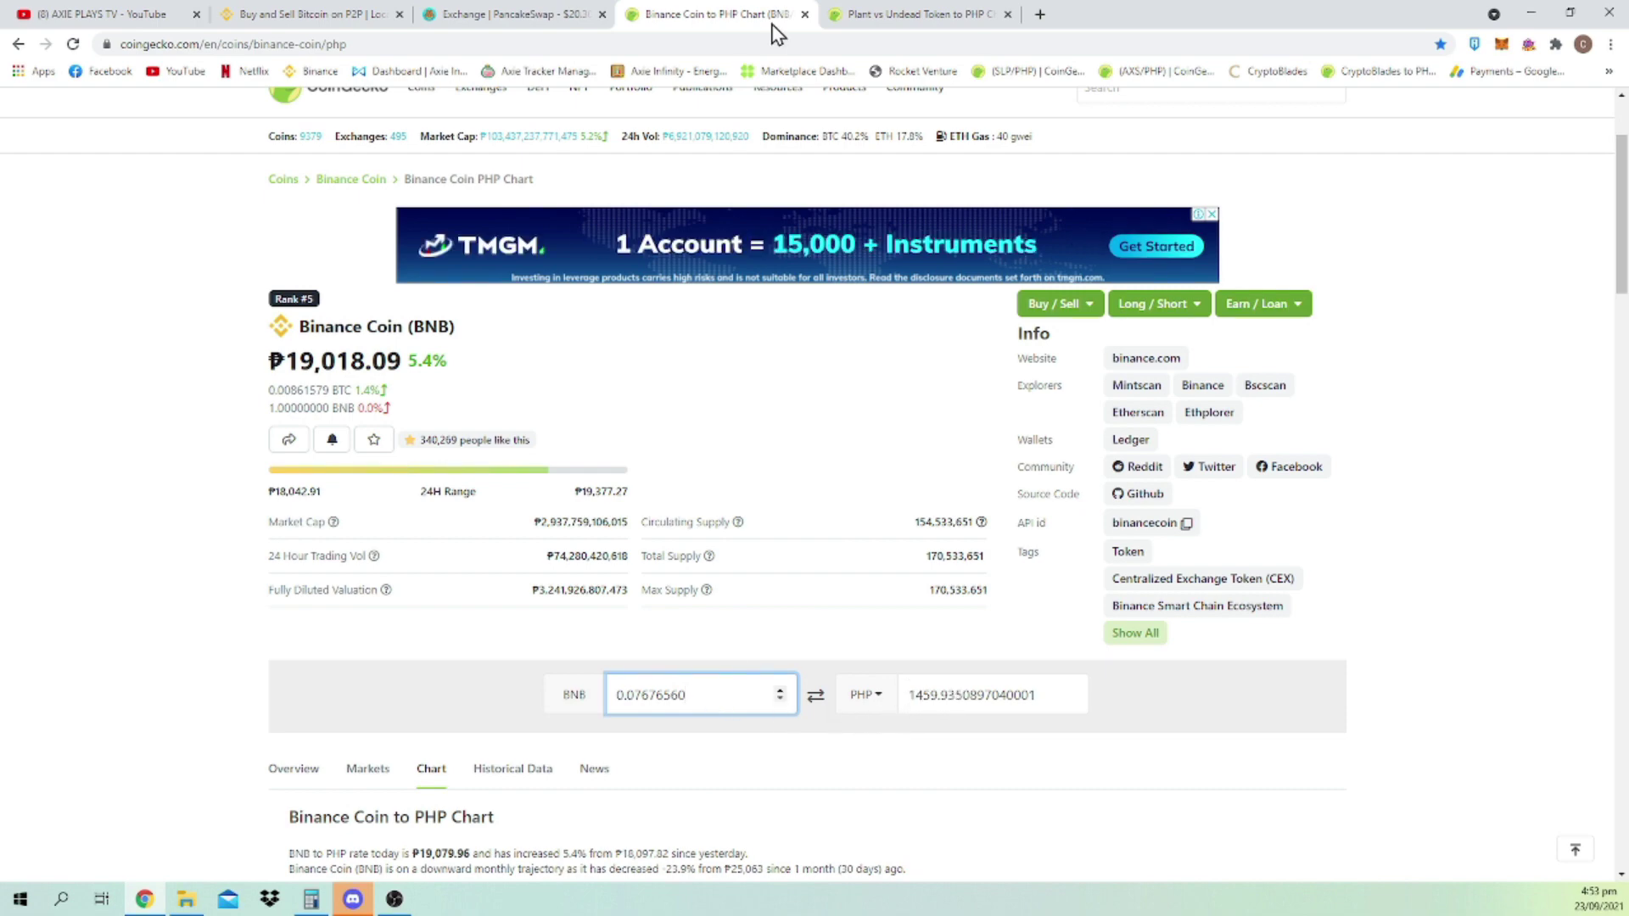
Enter 5 PVU in CoinGecko's Plant vs Undead converter and return to the Binance Coin conversion for comparison.
click(857, 14)
double_click(744, 657)
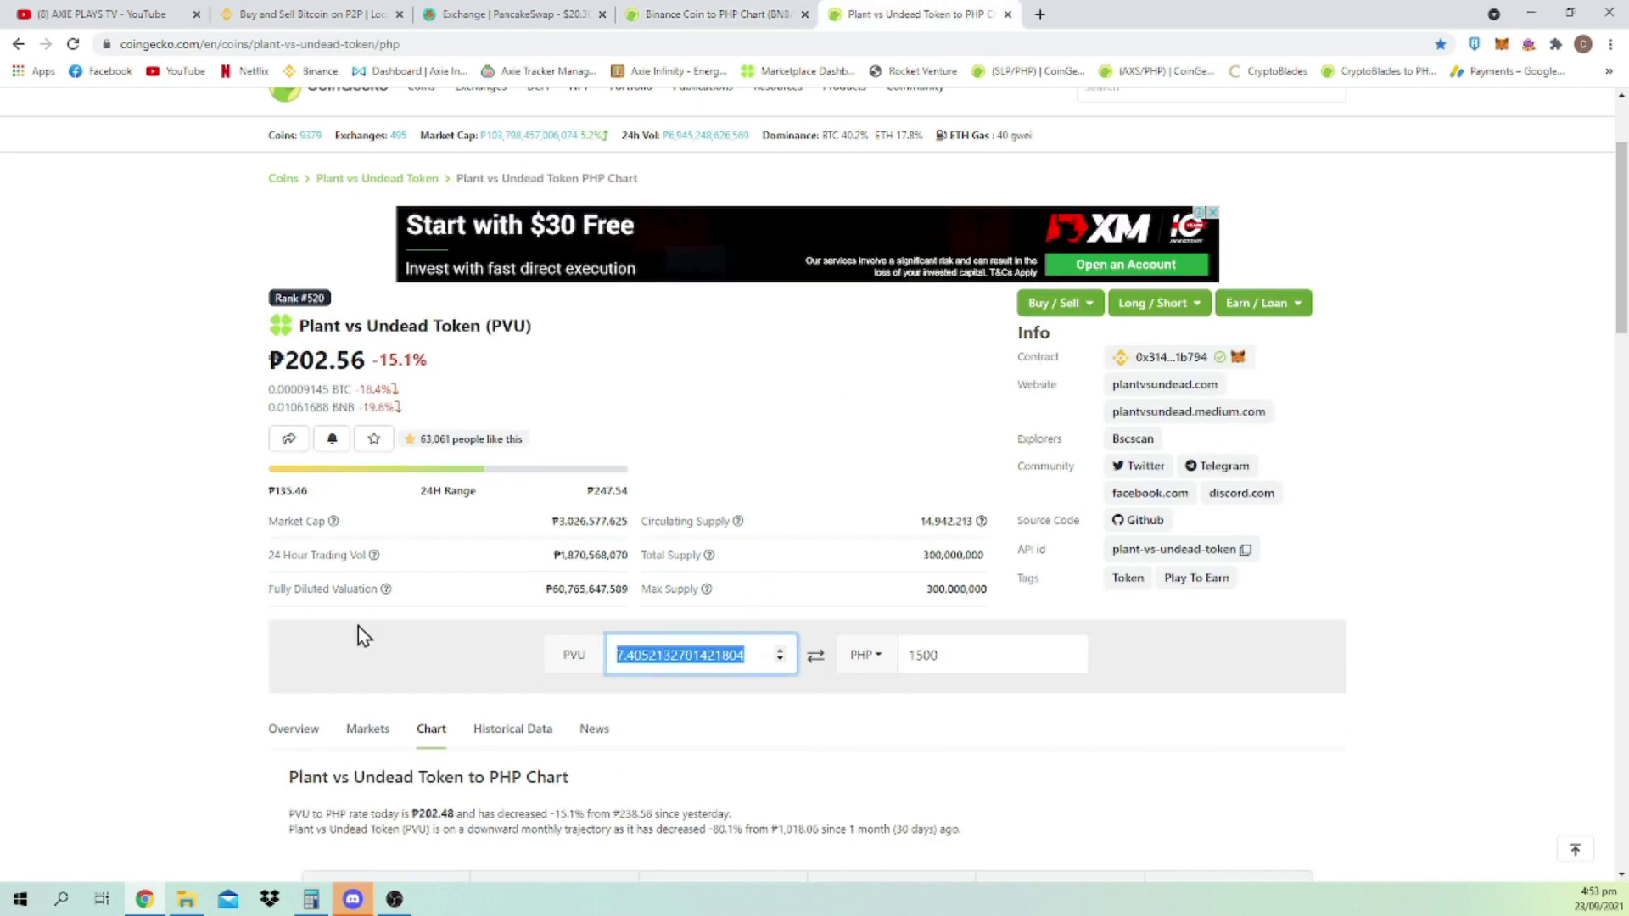
text(5)
click(786, 14)
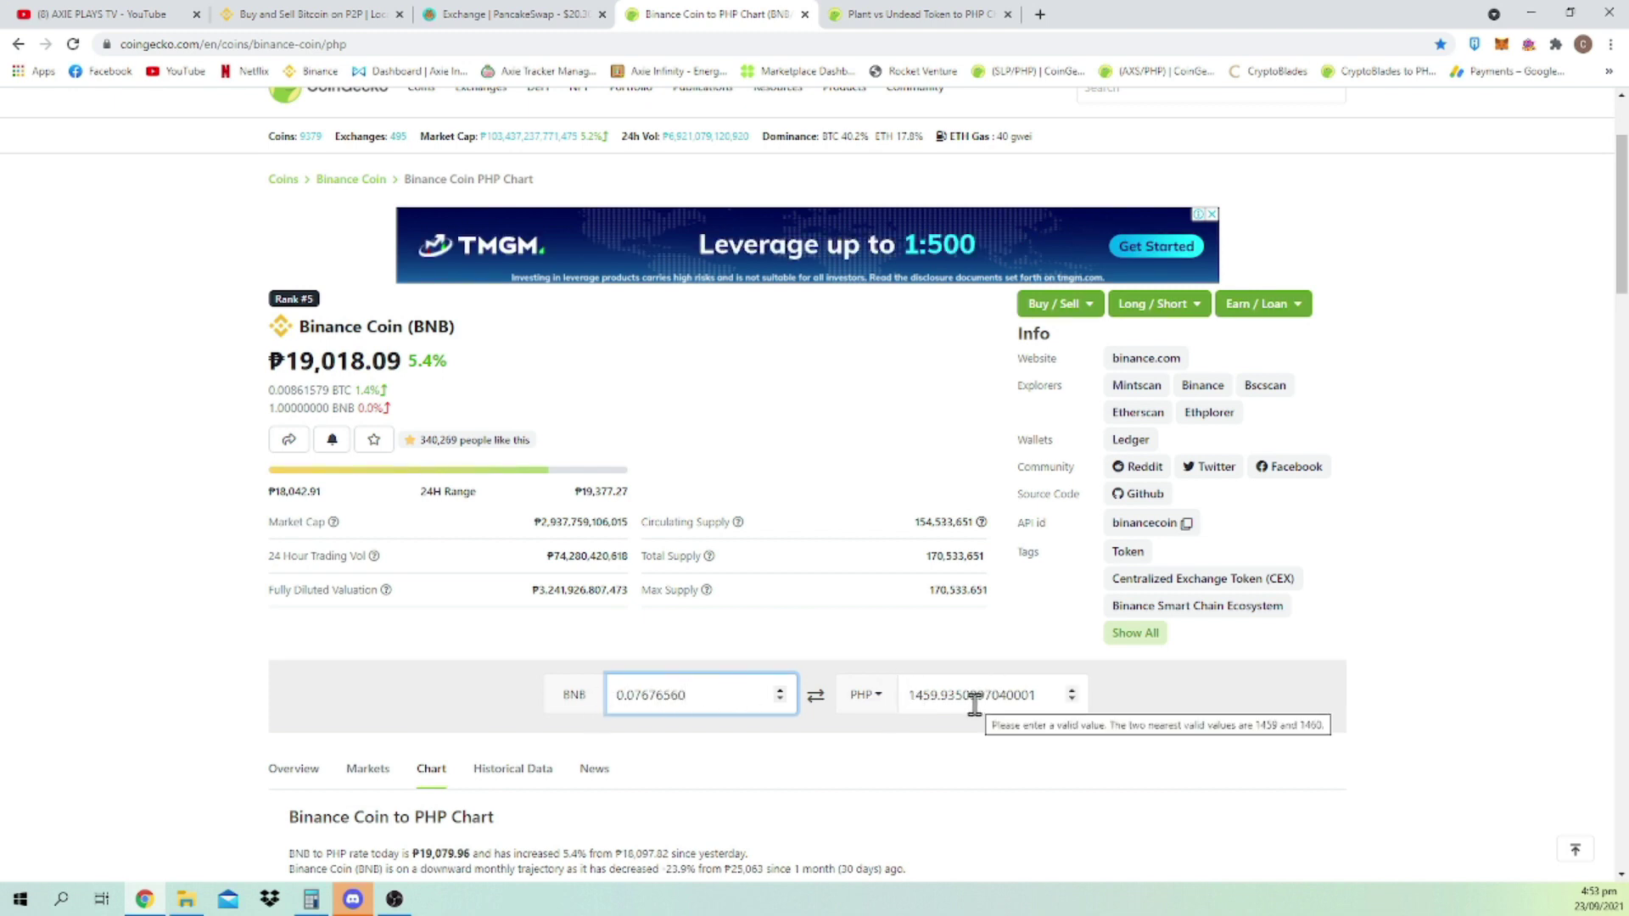
Compare the amounts in the Binance P2P purchase form with the BNB and PVU conversions on CoinGecko.
click(304, 11)
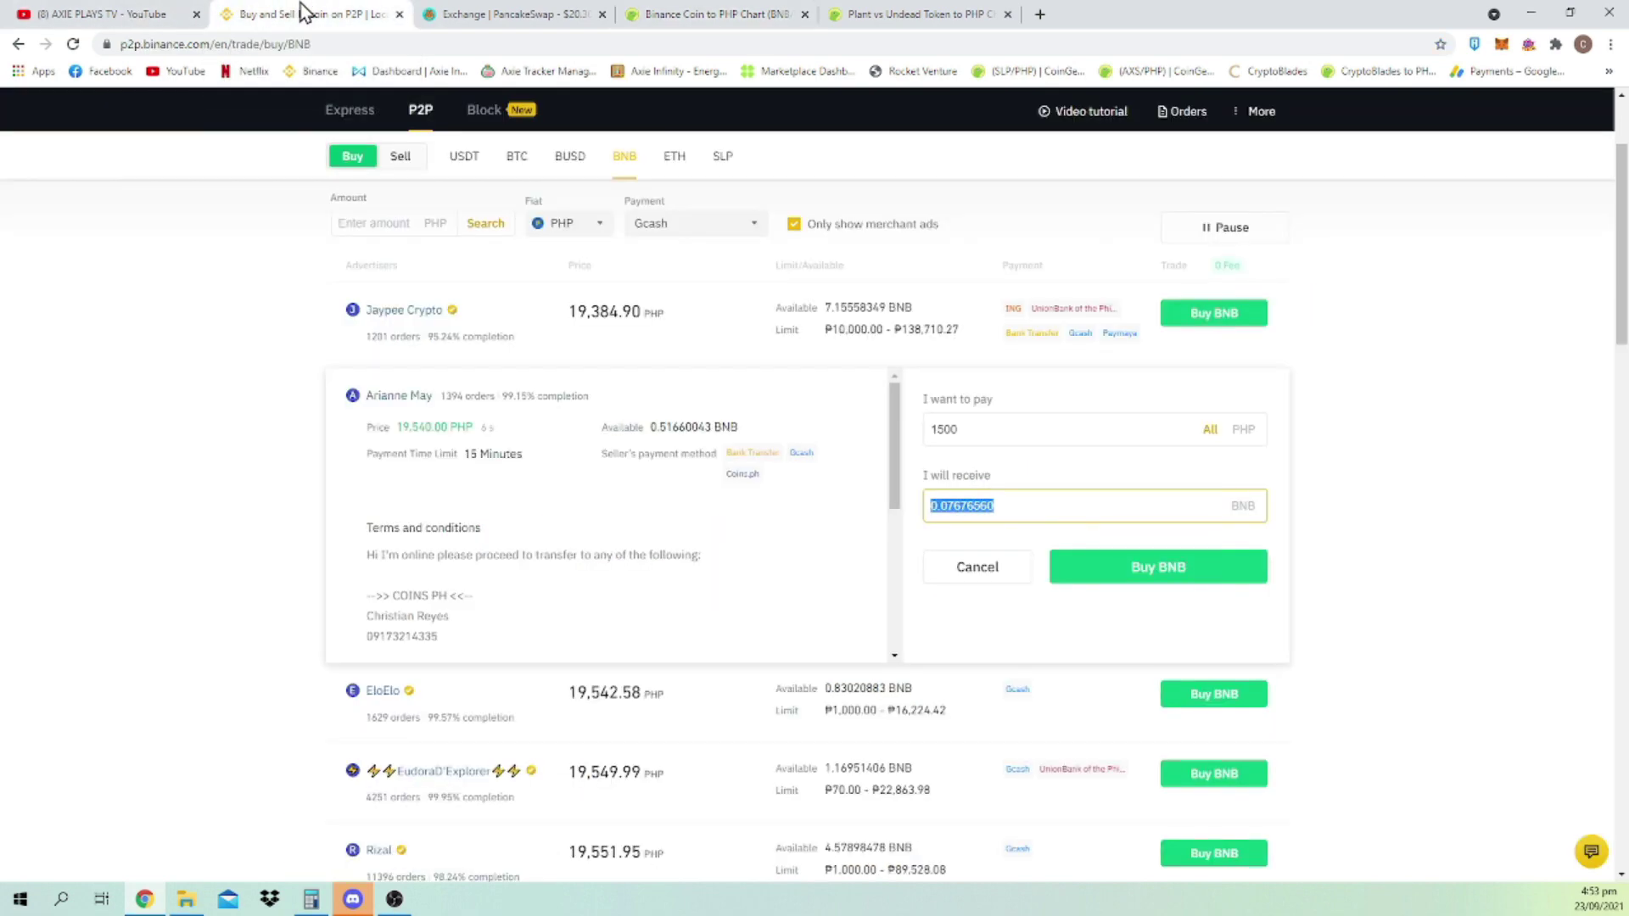
click(1035, 509)
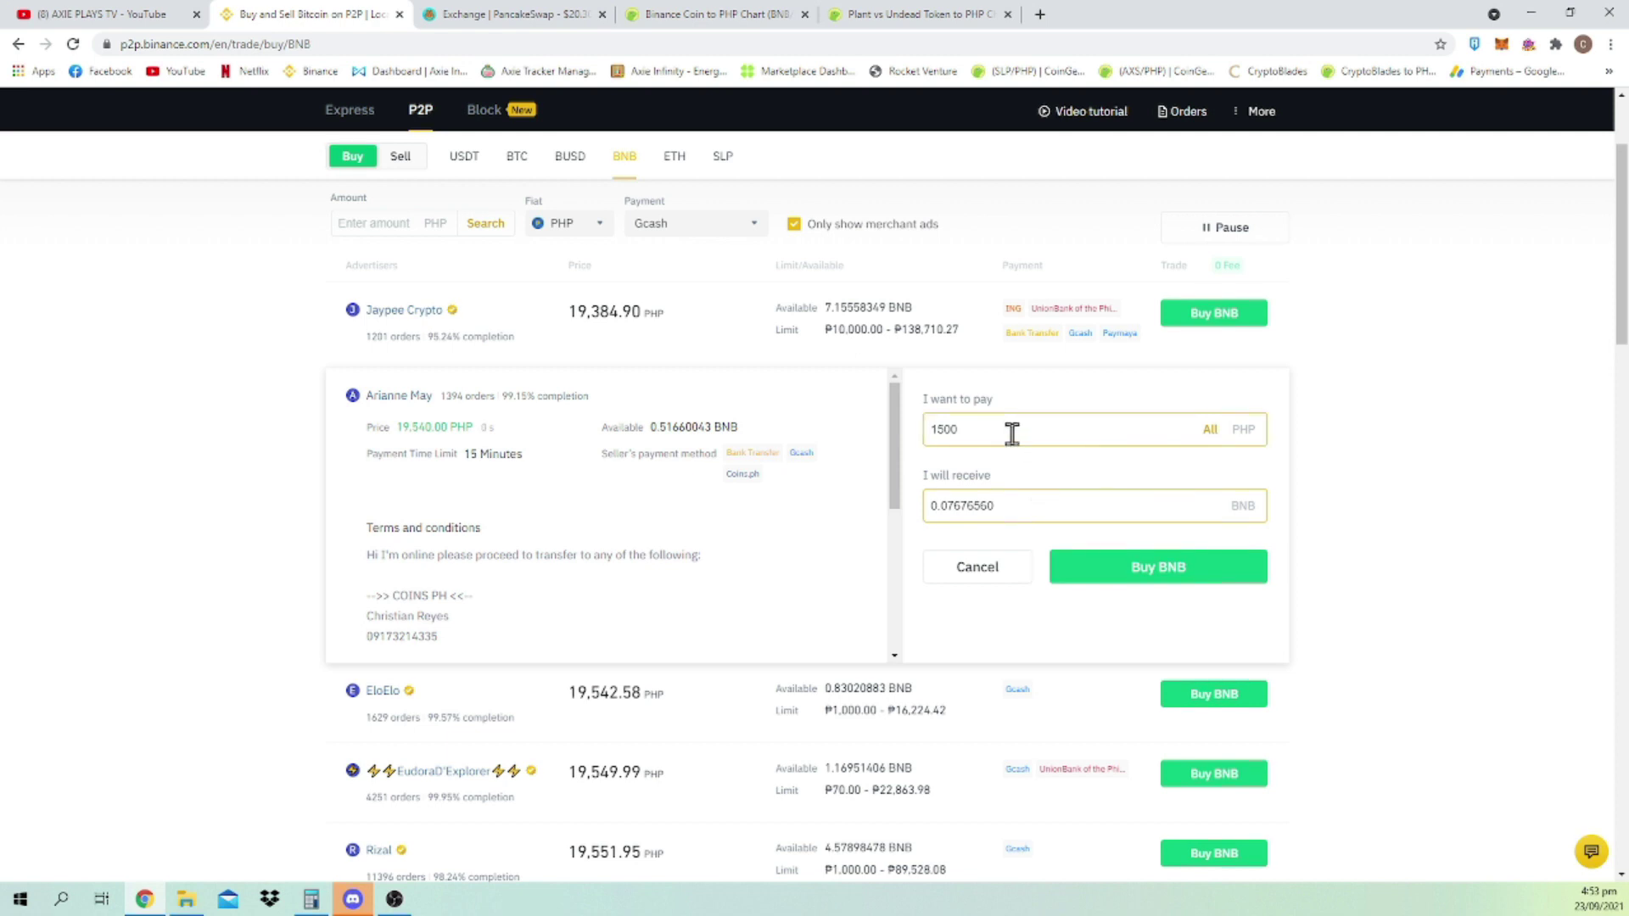
click(1052, 430)
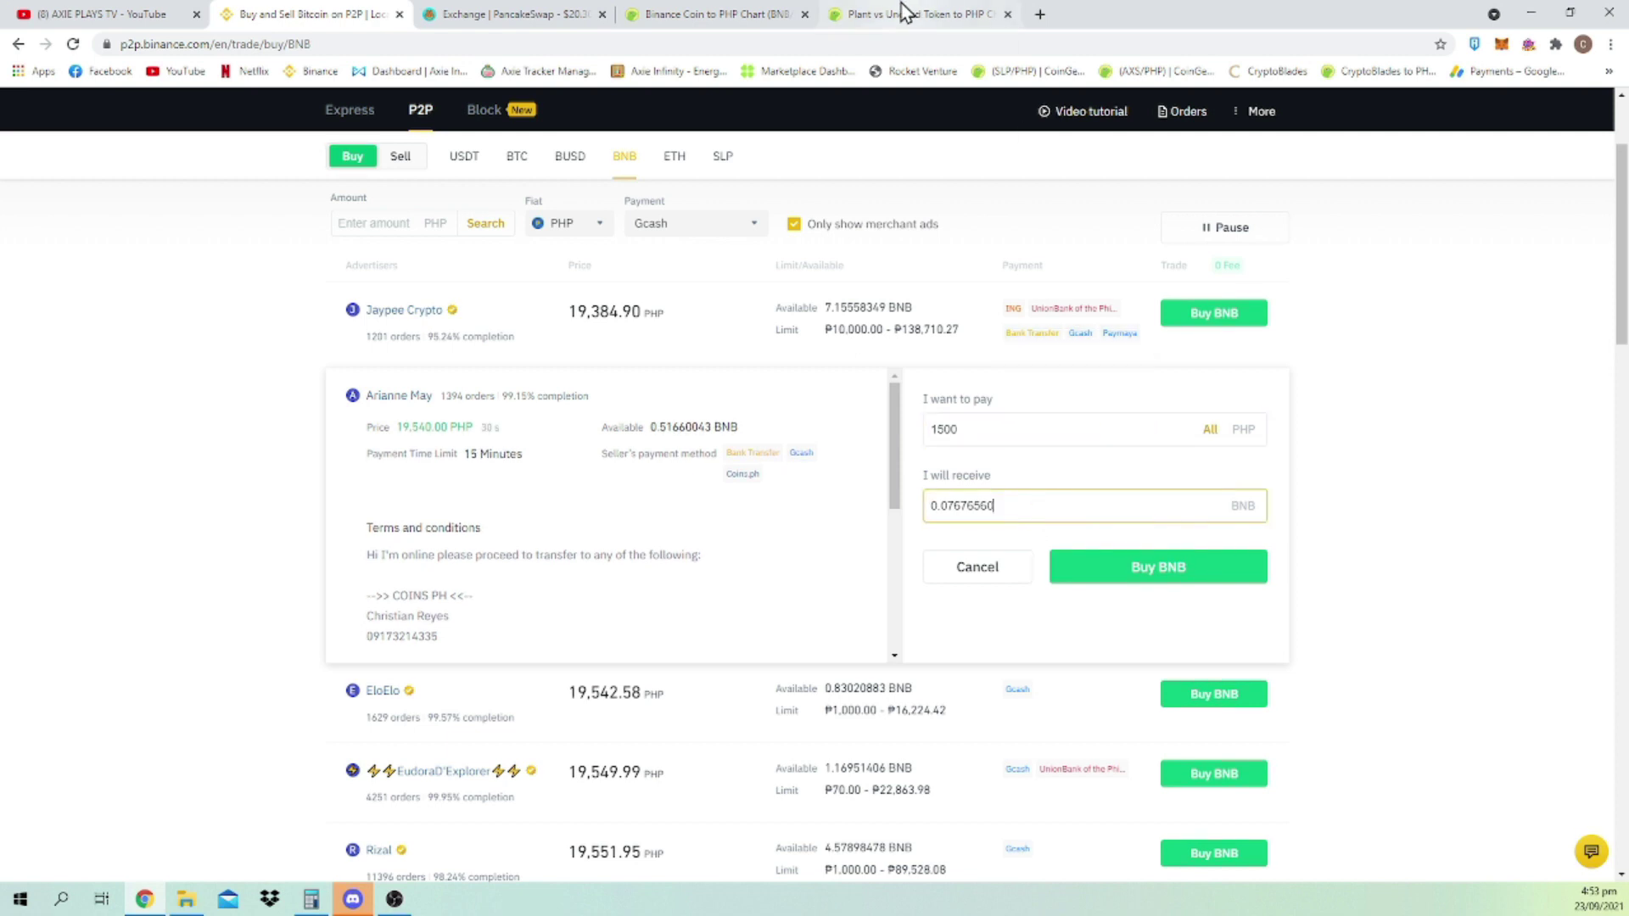
click(712, 14)
click(933, 13)
click(712, 14)
click(335, 12)
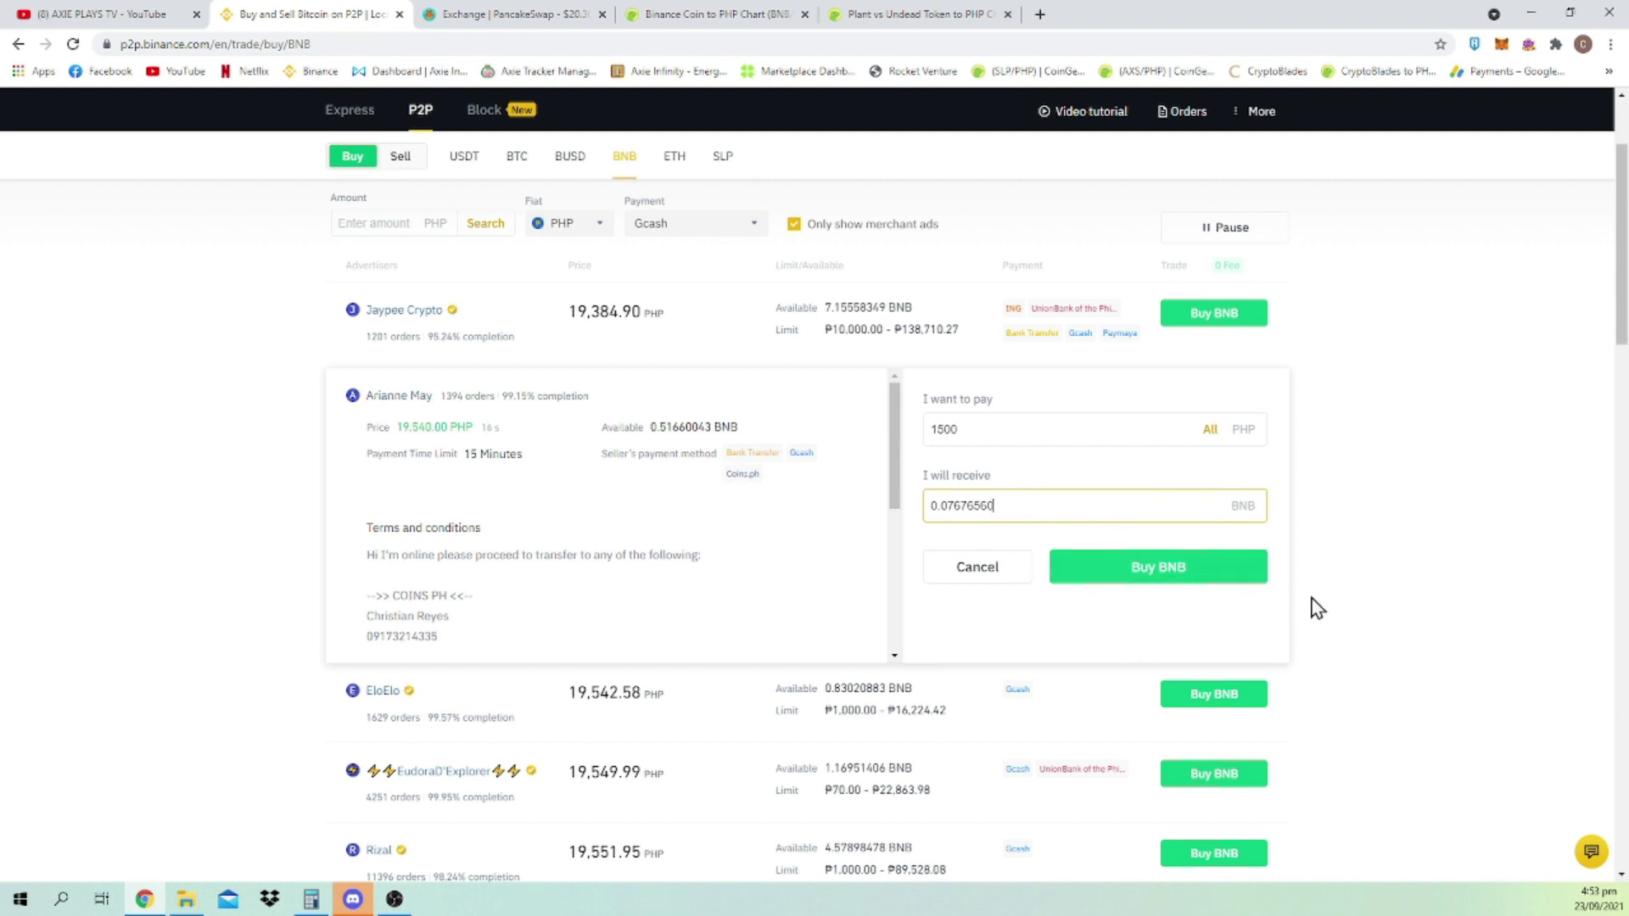
Place the BNB order, view the Coins.ph payment details, and choose Gcash as the payment method.
click(1218, 573)
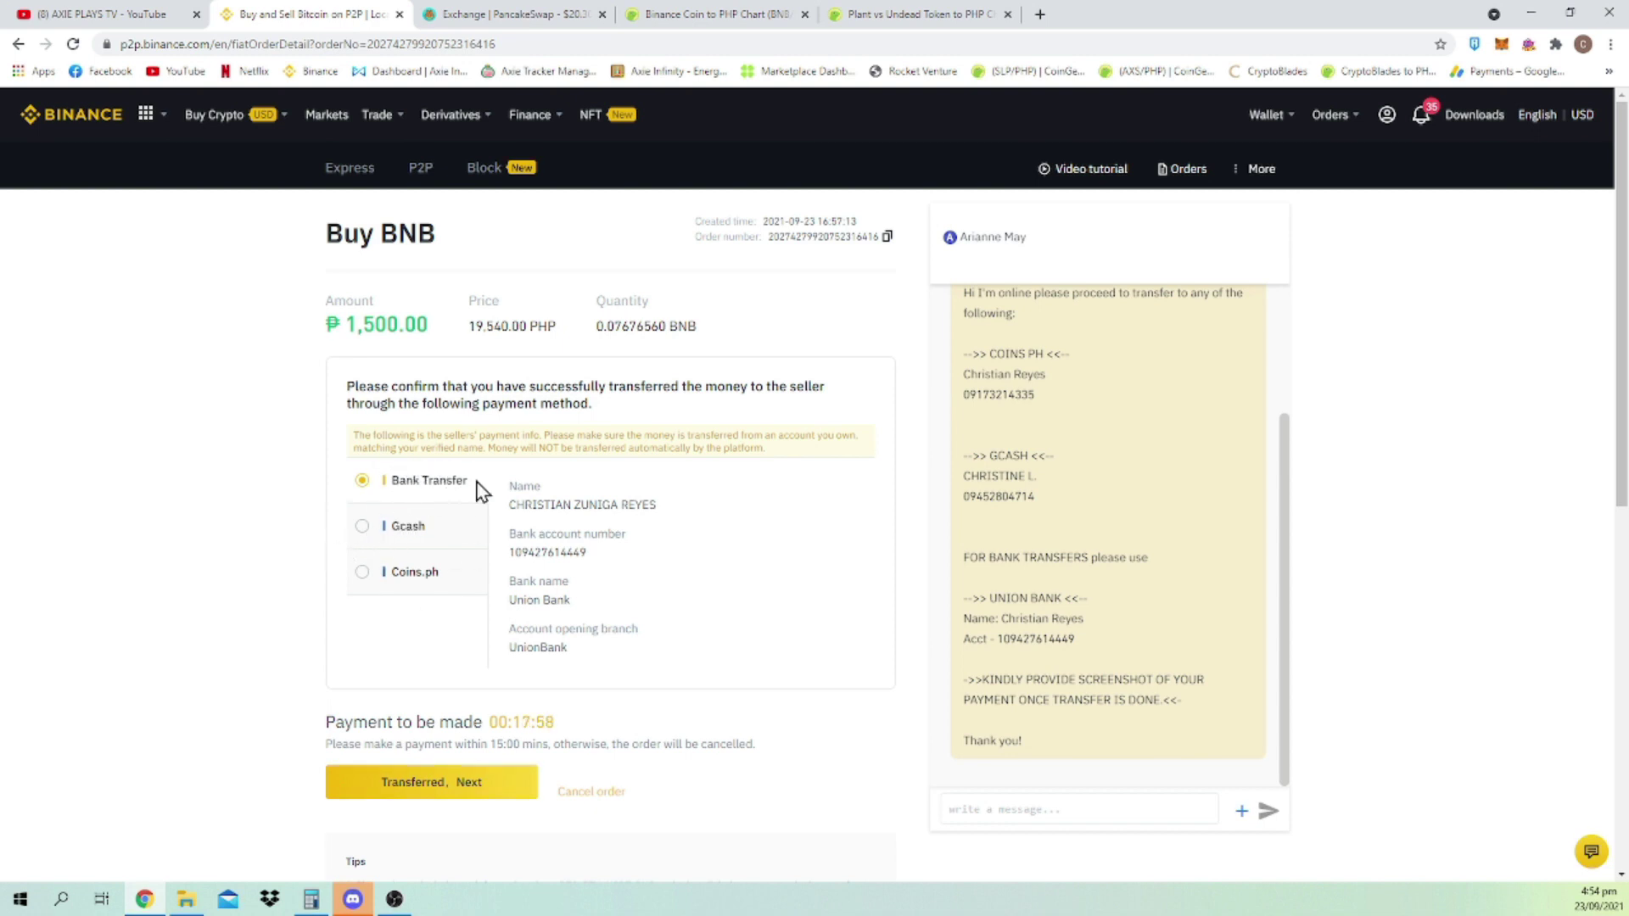
click(357, 531)
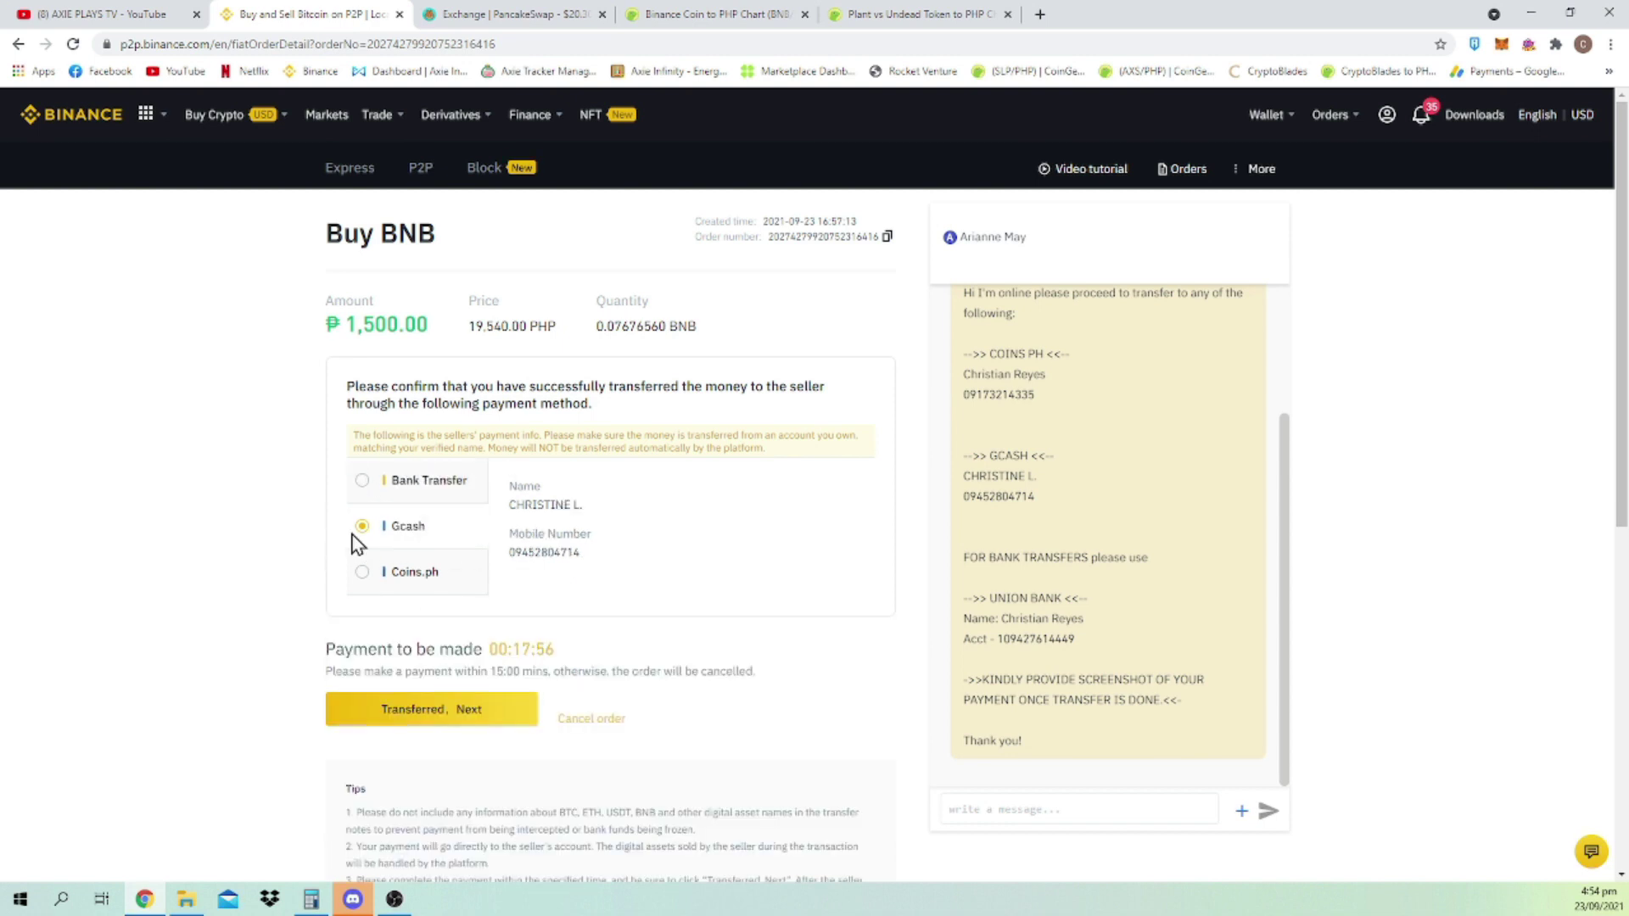
click(364, 573)
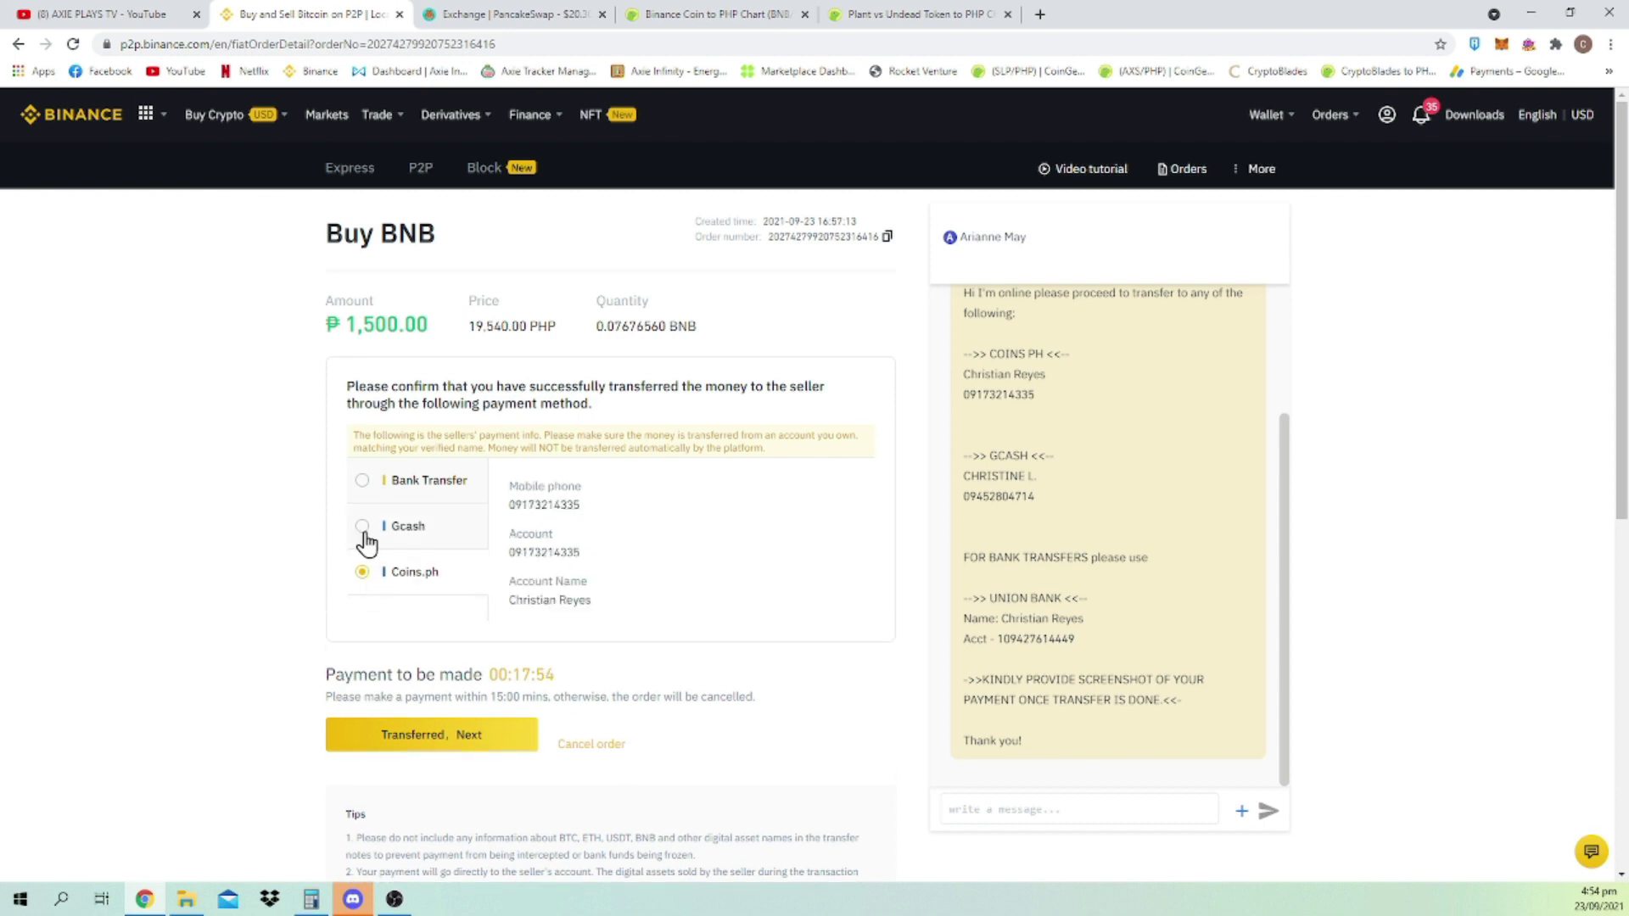
click(365, 536)
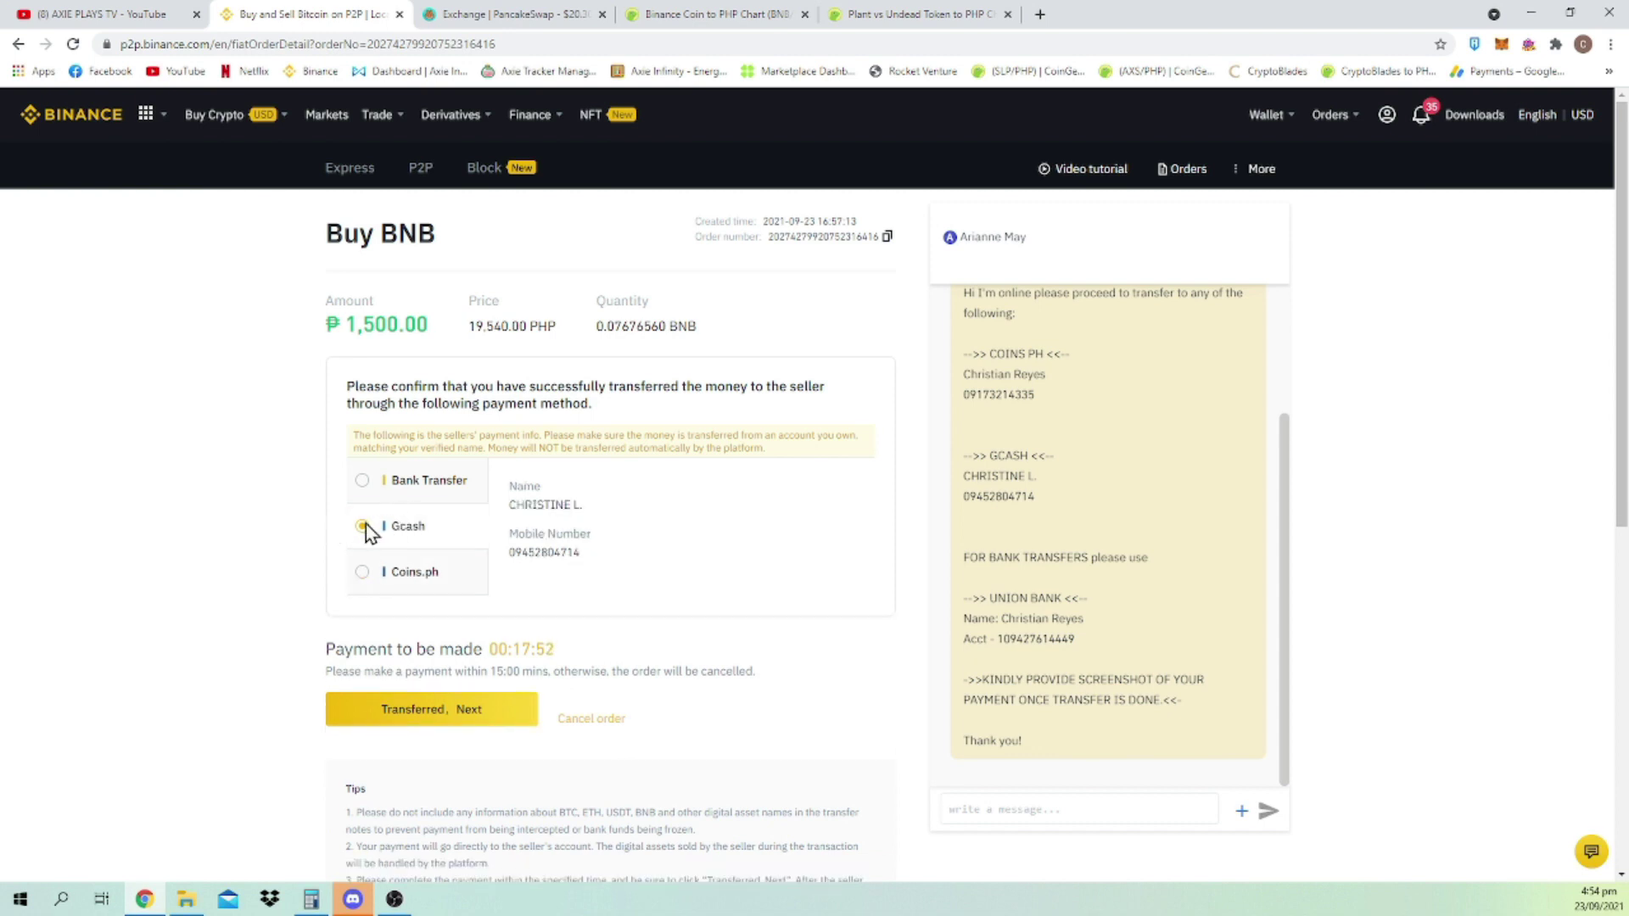
Review the order page and highlight the seller's Gcash mobile number and account name.
scroll(1103, 407, down, 2)
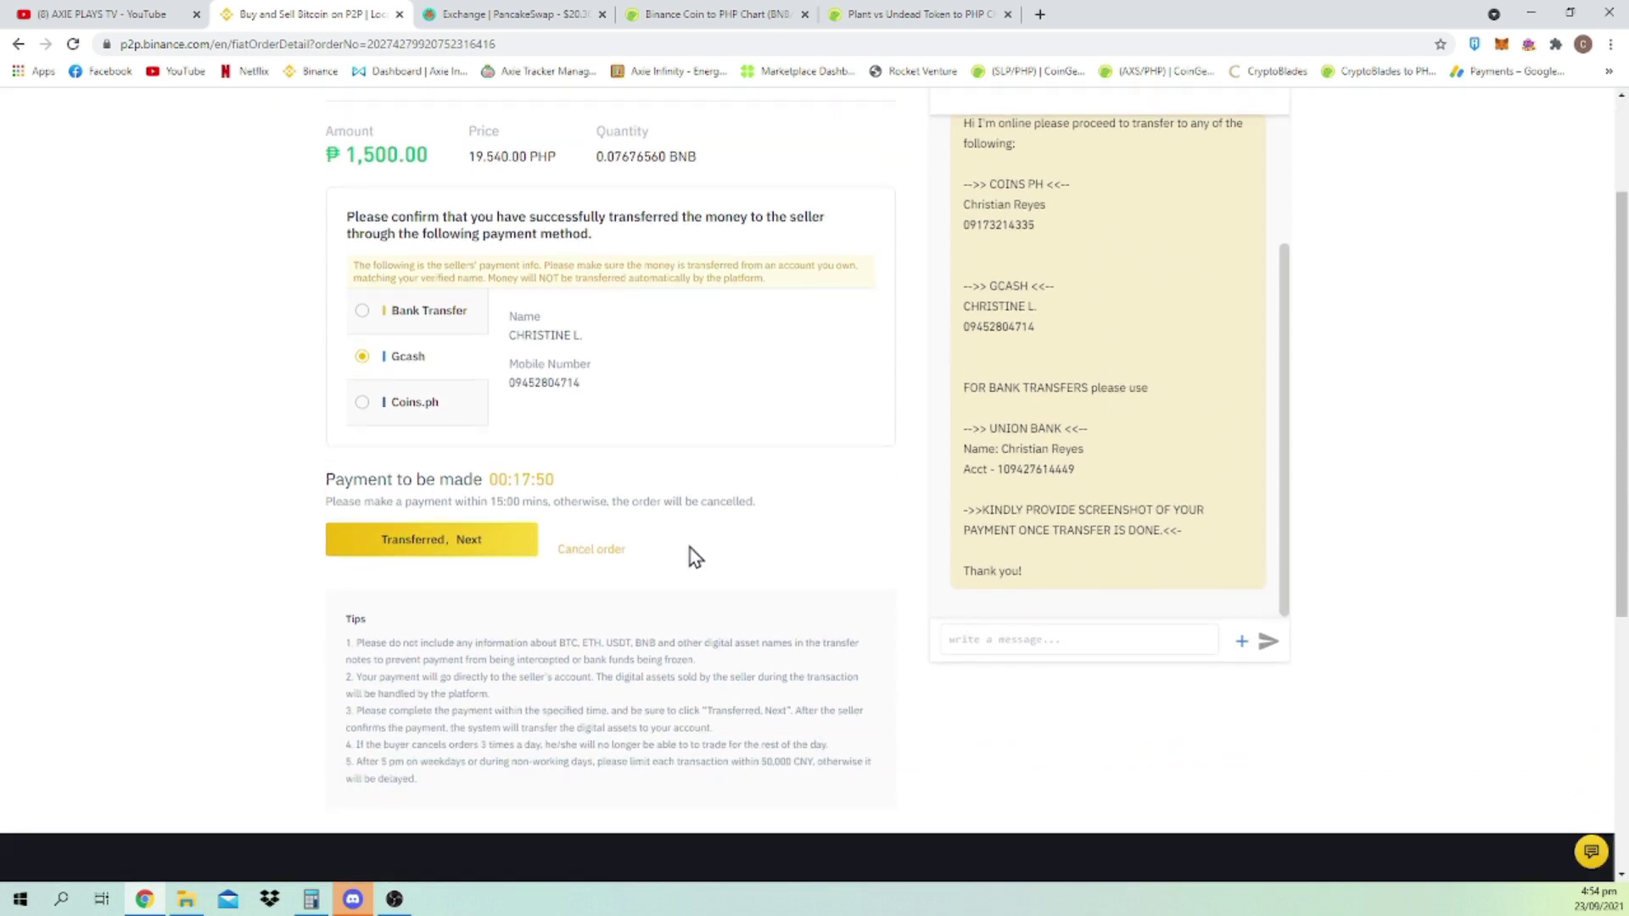
scroll(738, 594, up, 2)
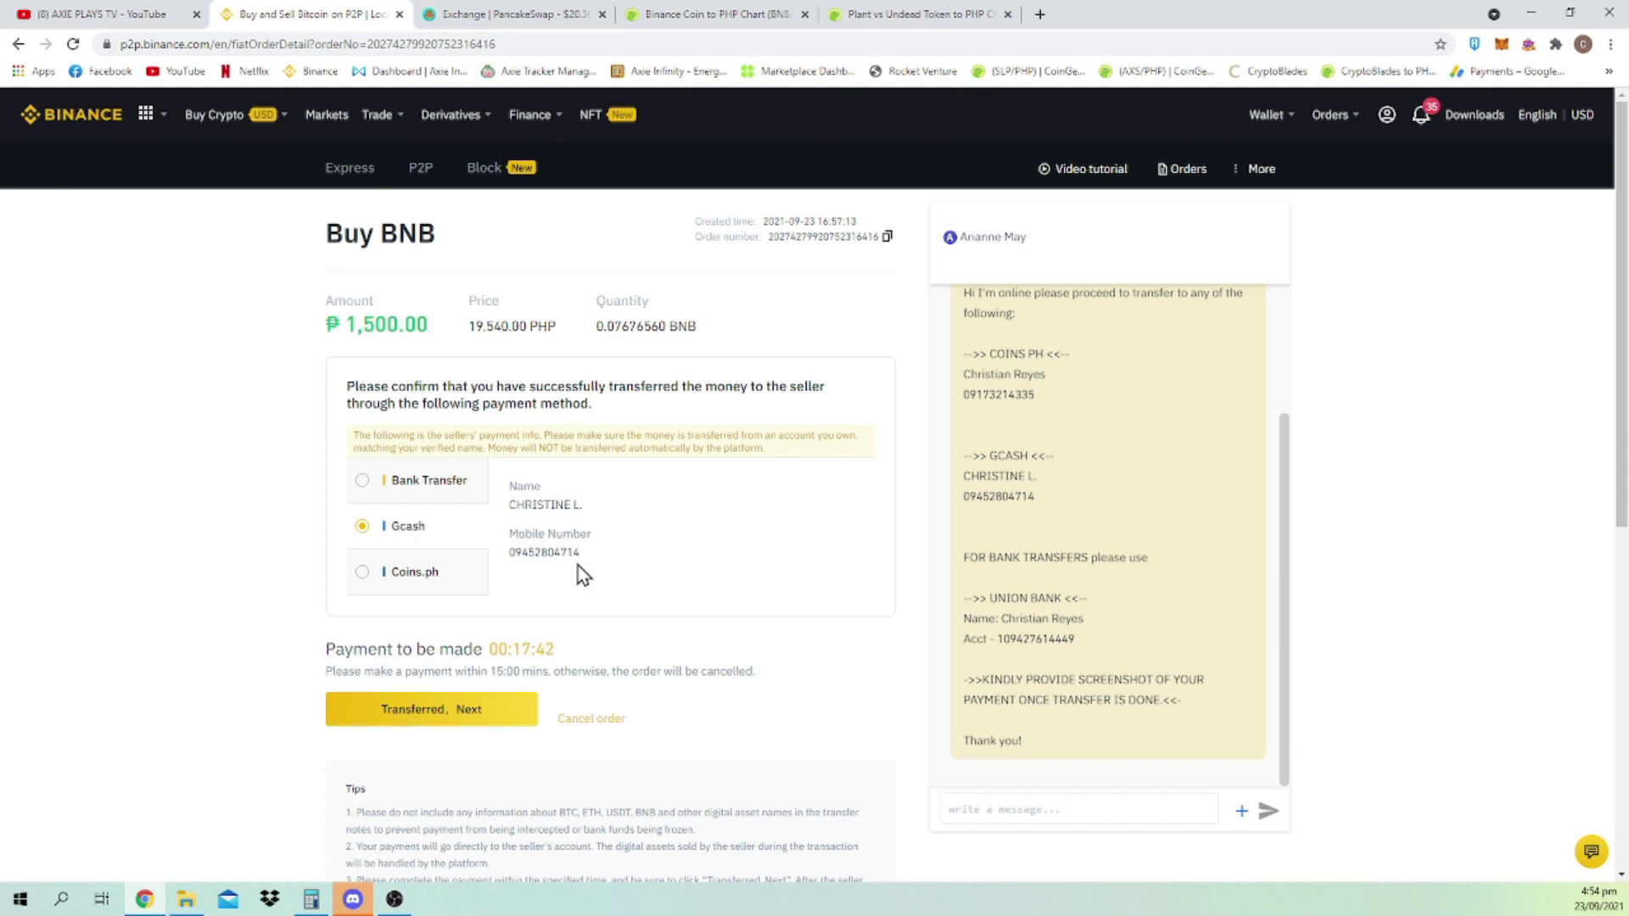
double_click(538, 552)
click(596, 524)
triple_click(563, 502)
click(629, 553)
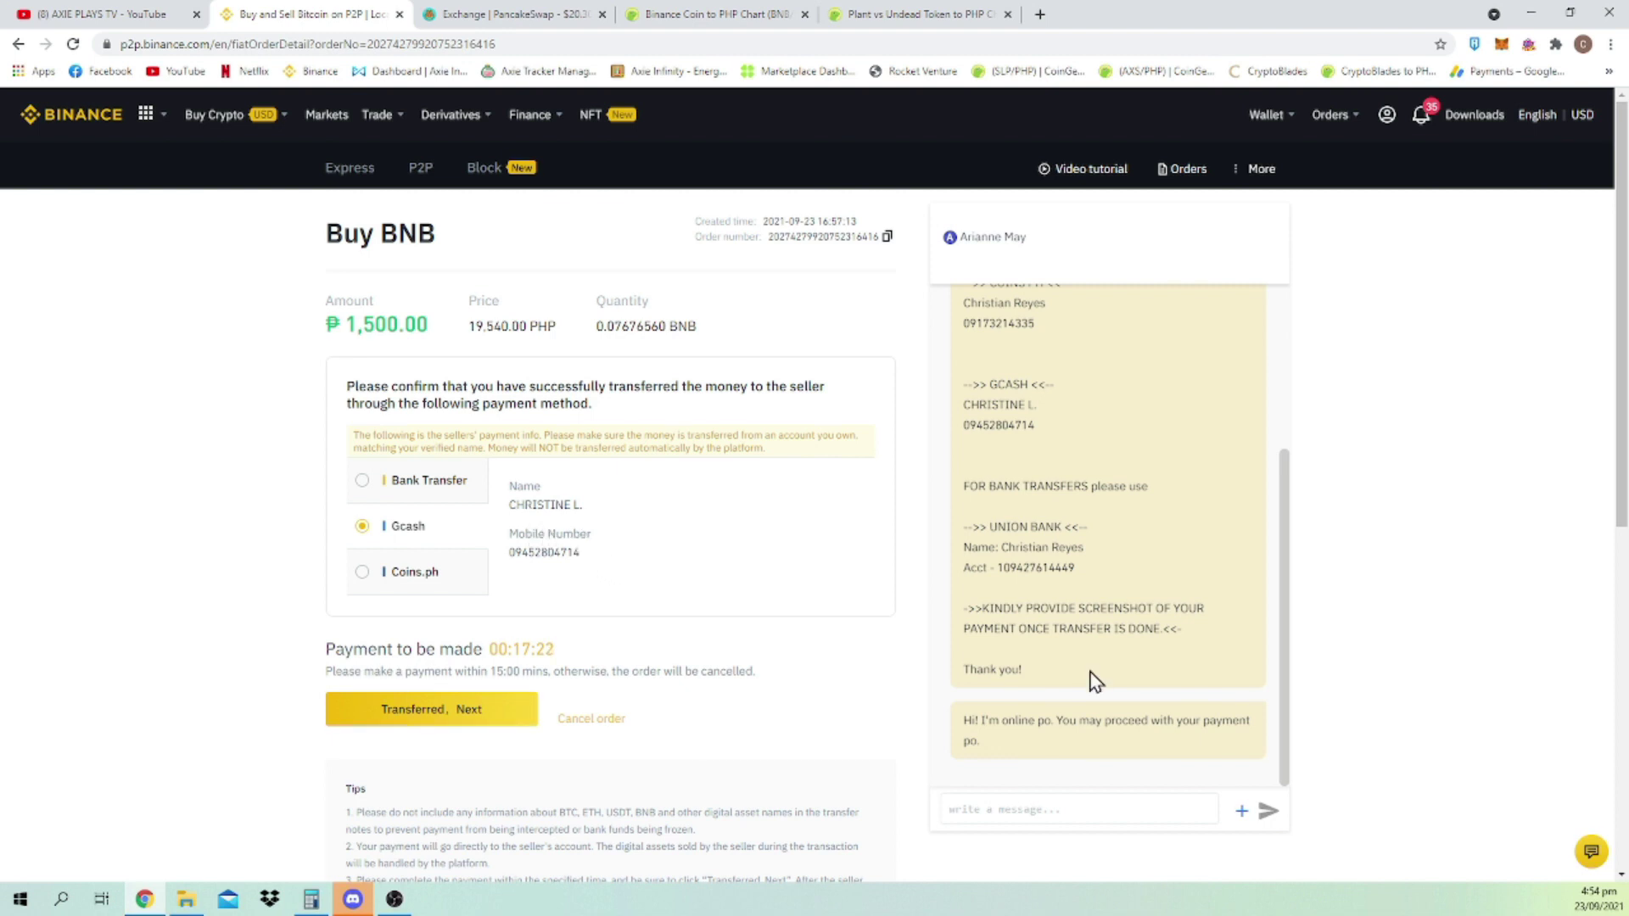
Open the order chat's file picker for attaching a payment screenshot, and close it without choosing a file.
scroll(655, 560, down, 1)
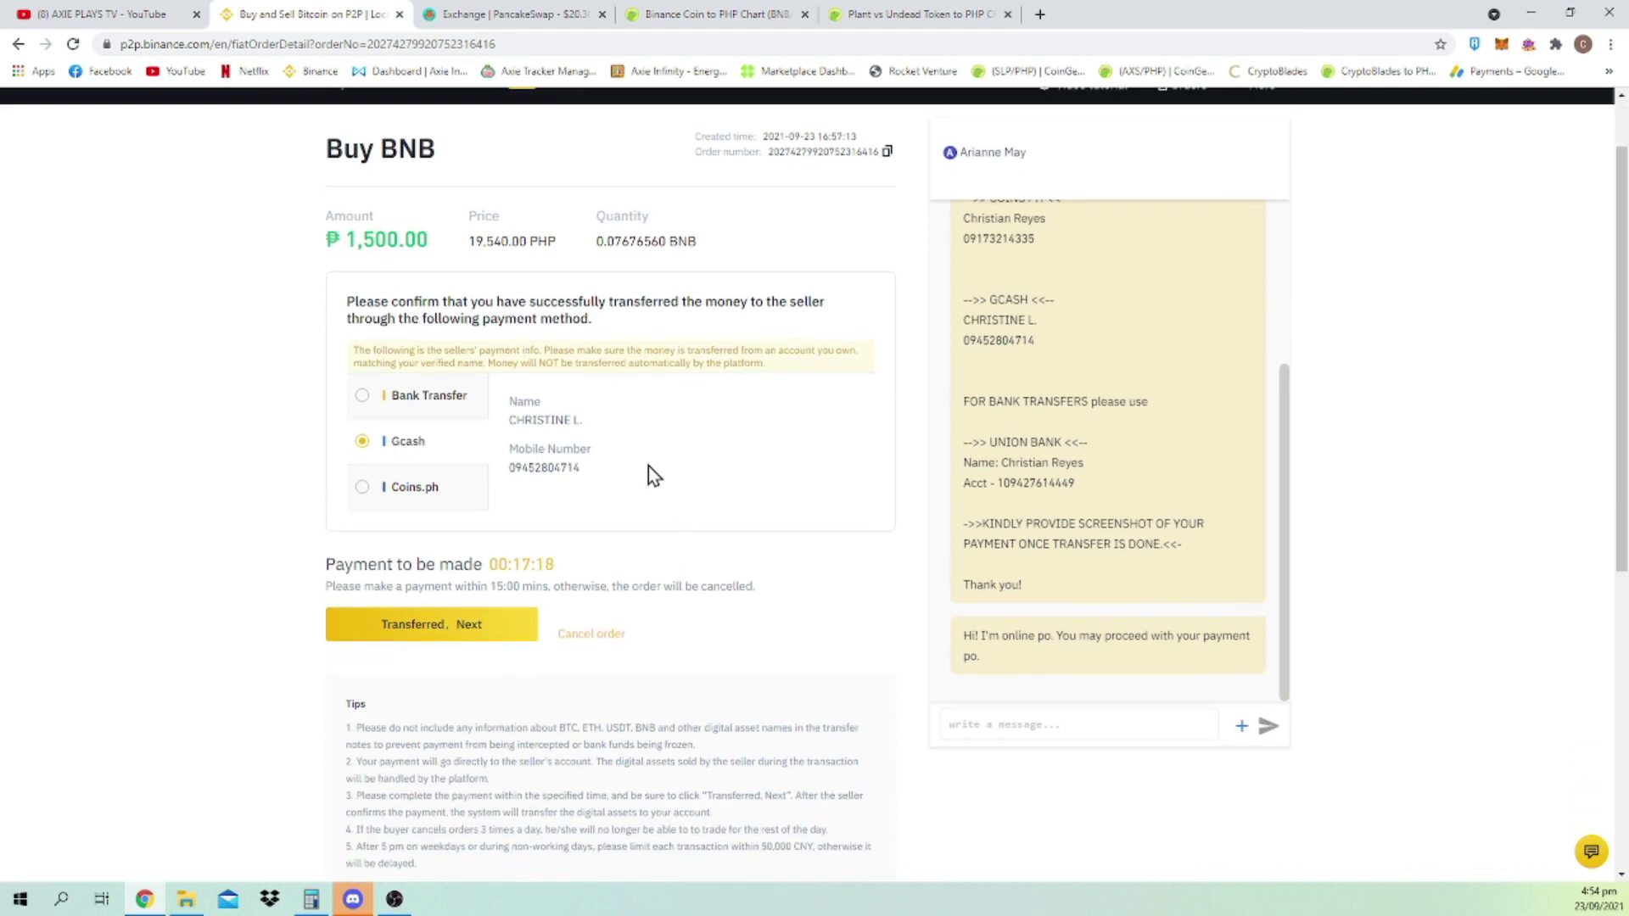
click(1241, 725)
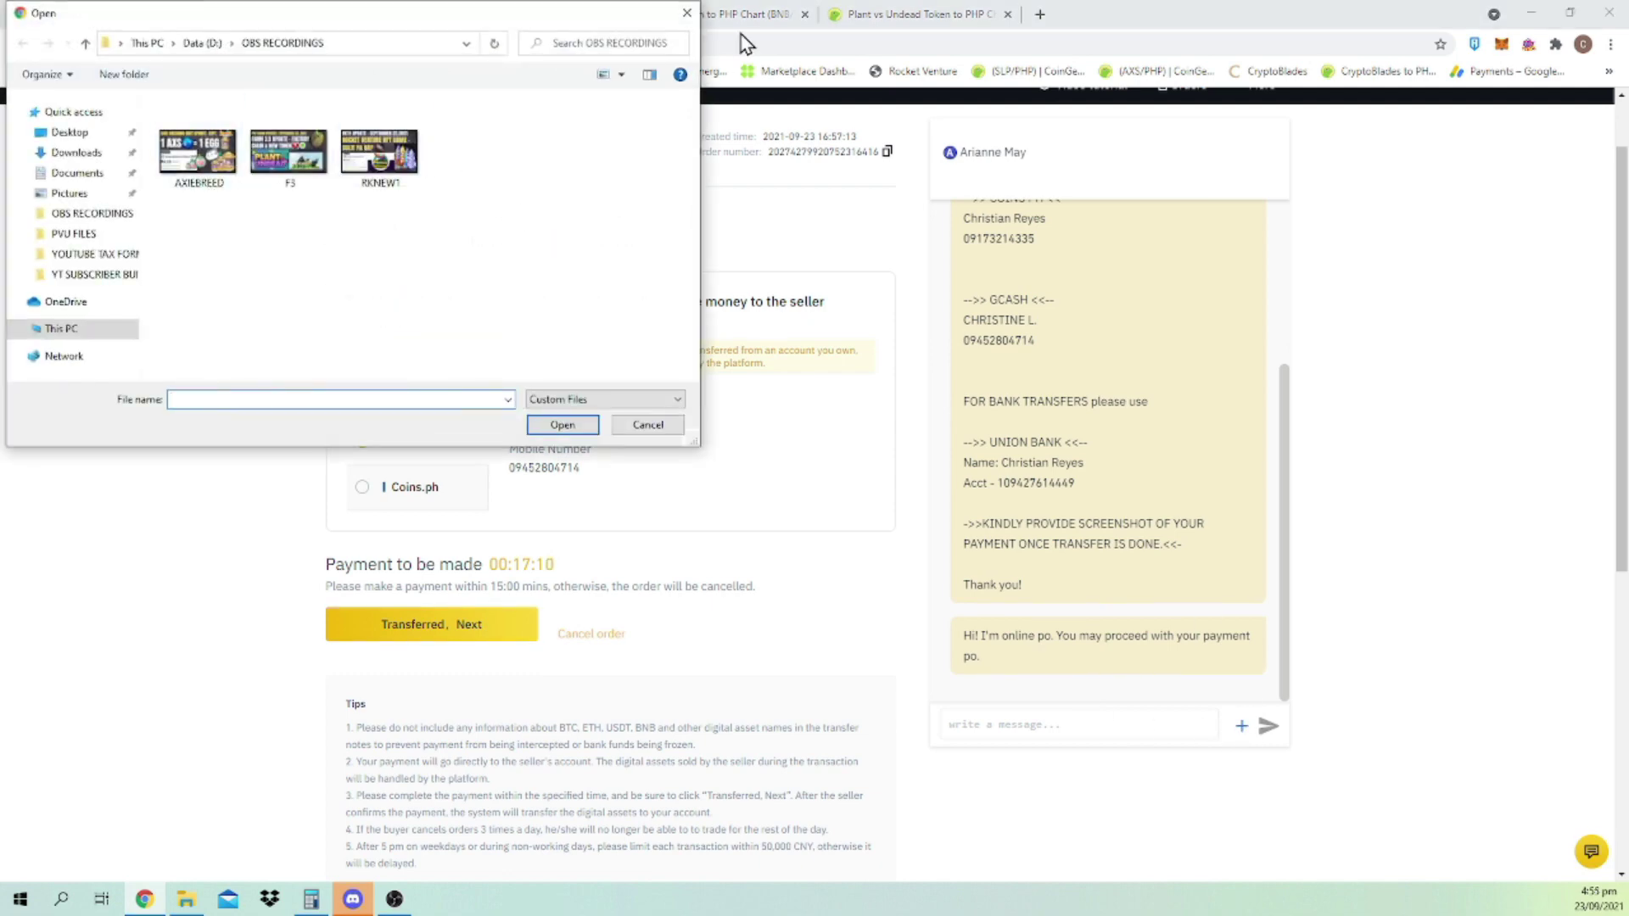
click(685, 13)
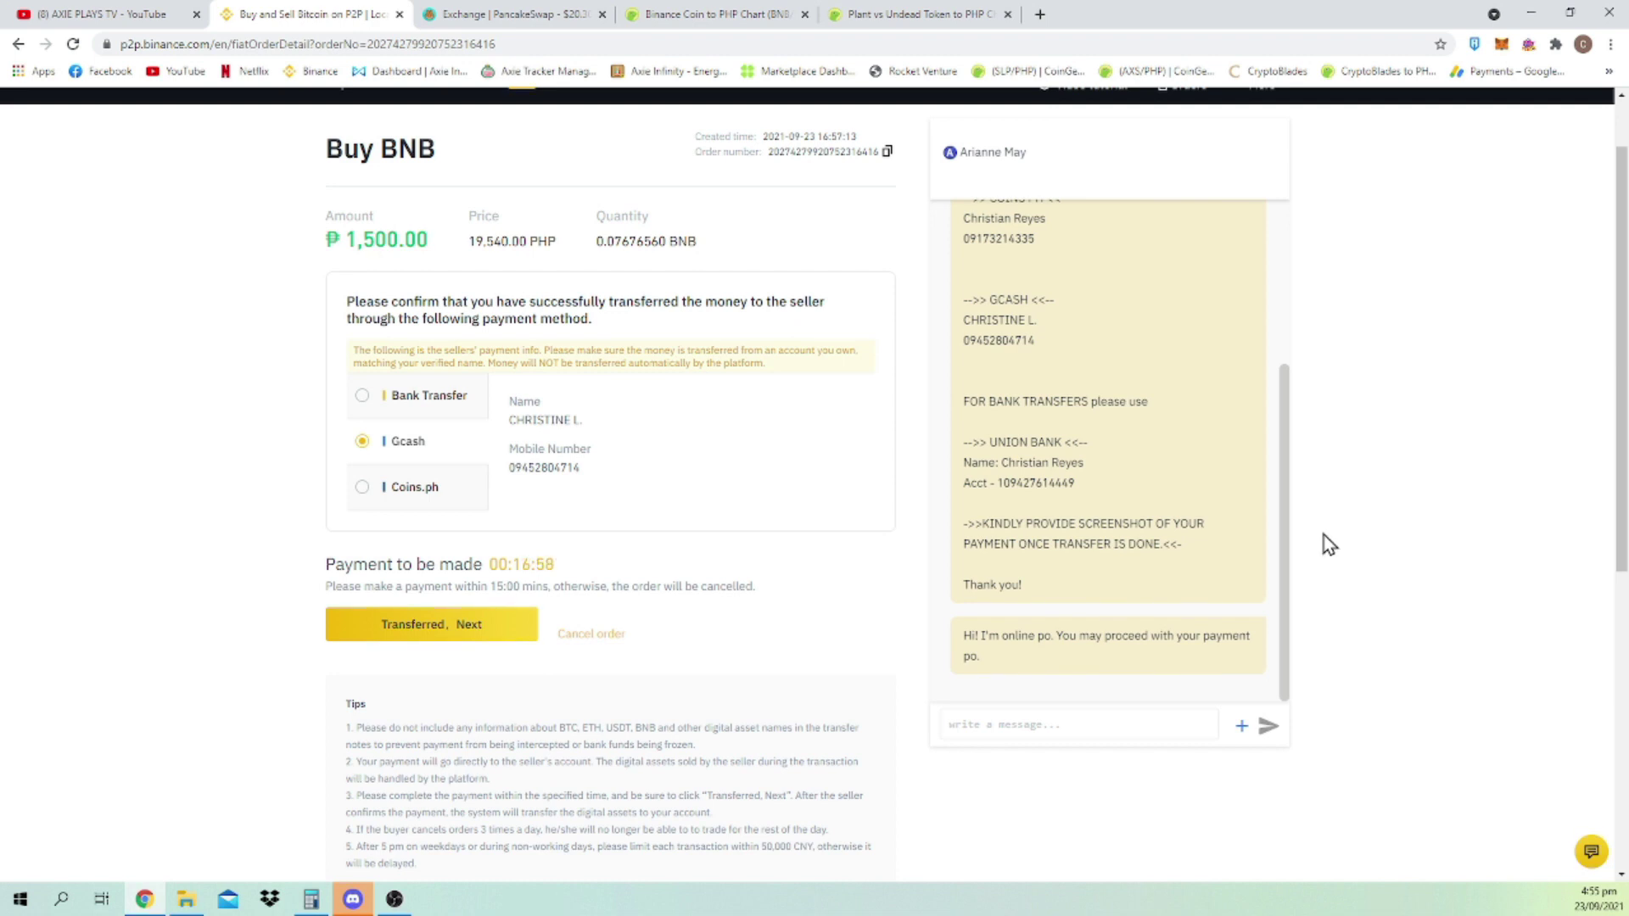
Examine the transfer confirmation, seller chat and trading tips, and highlight the order's BNB quantity.
scroll(1338, 555, up, 1)
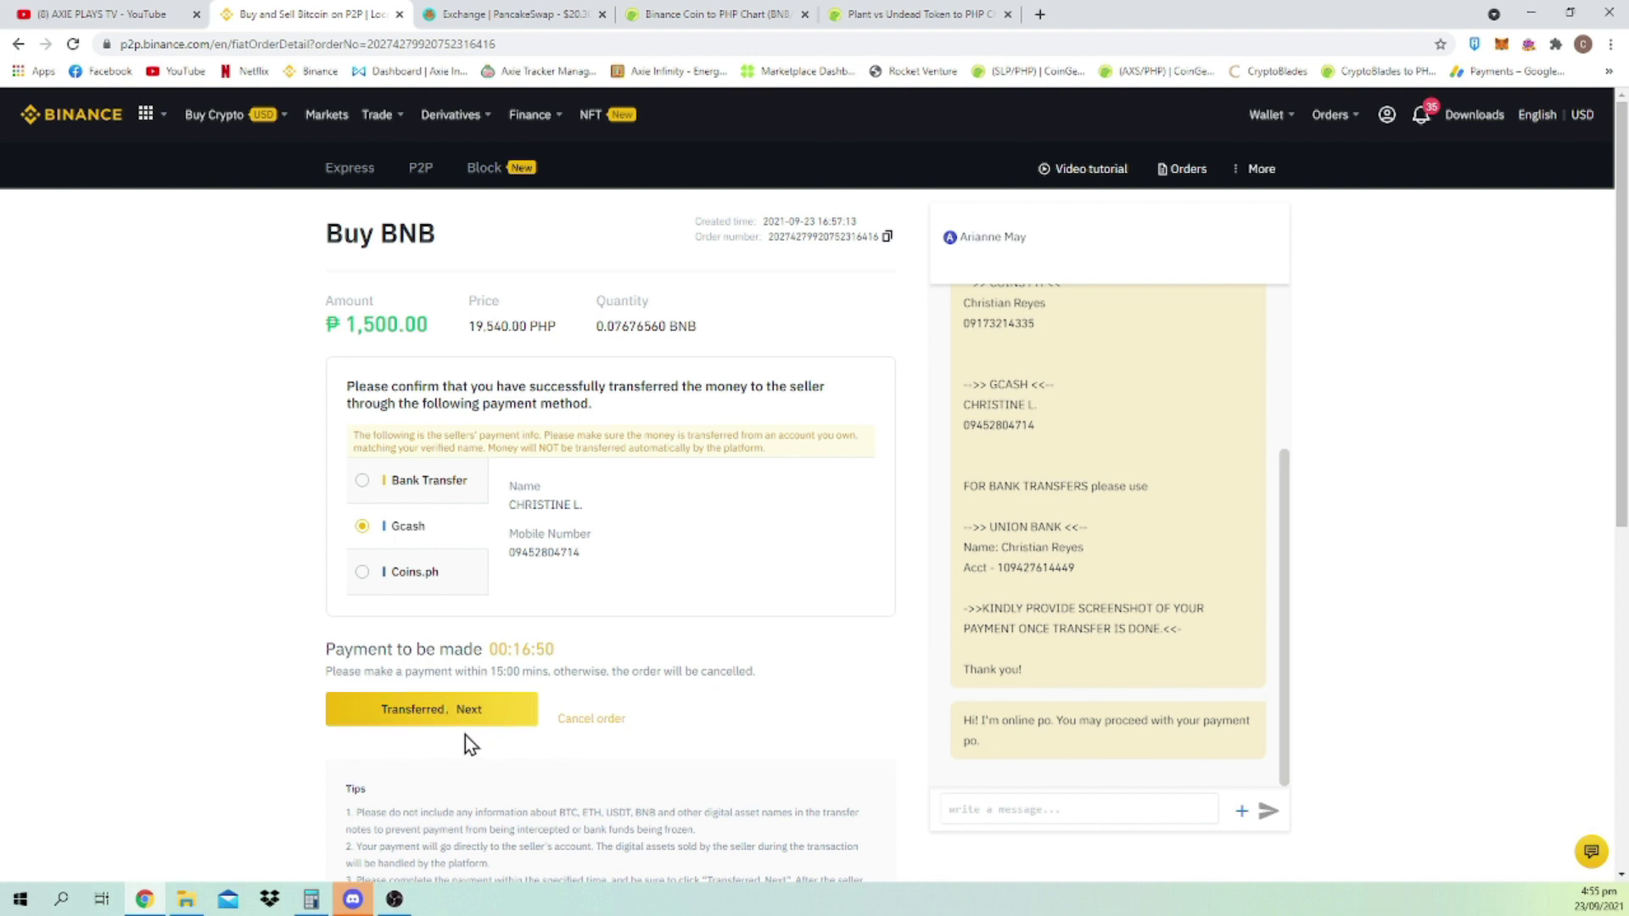
scroll(484, 737, down, 1)
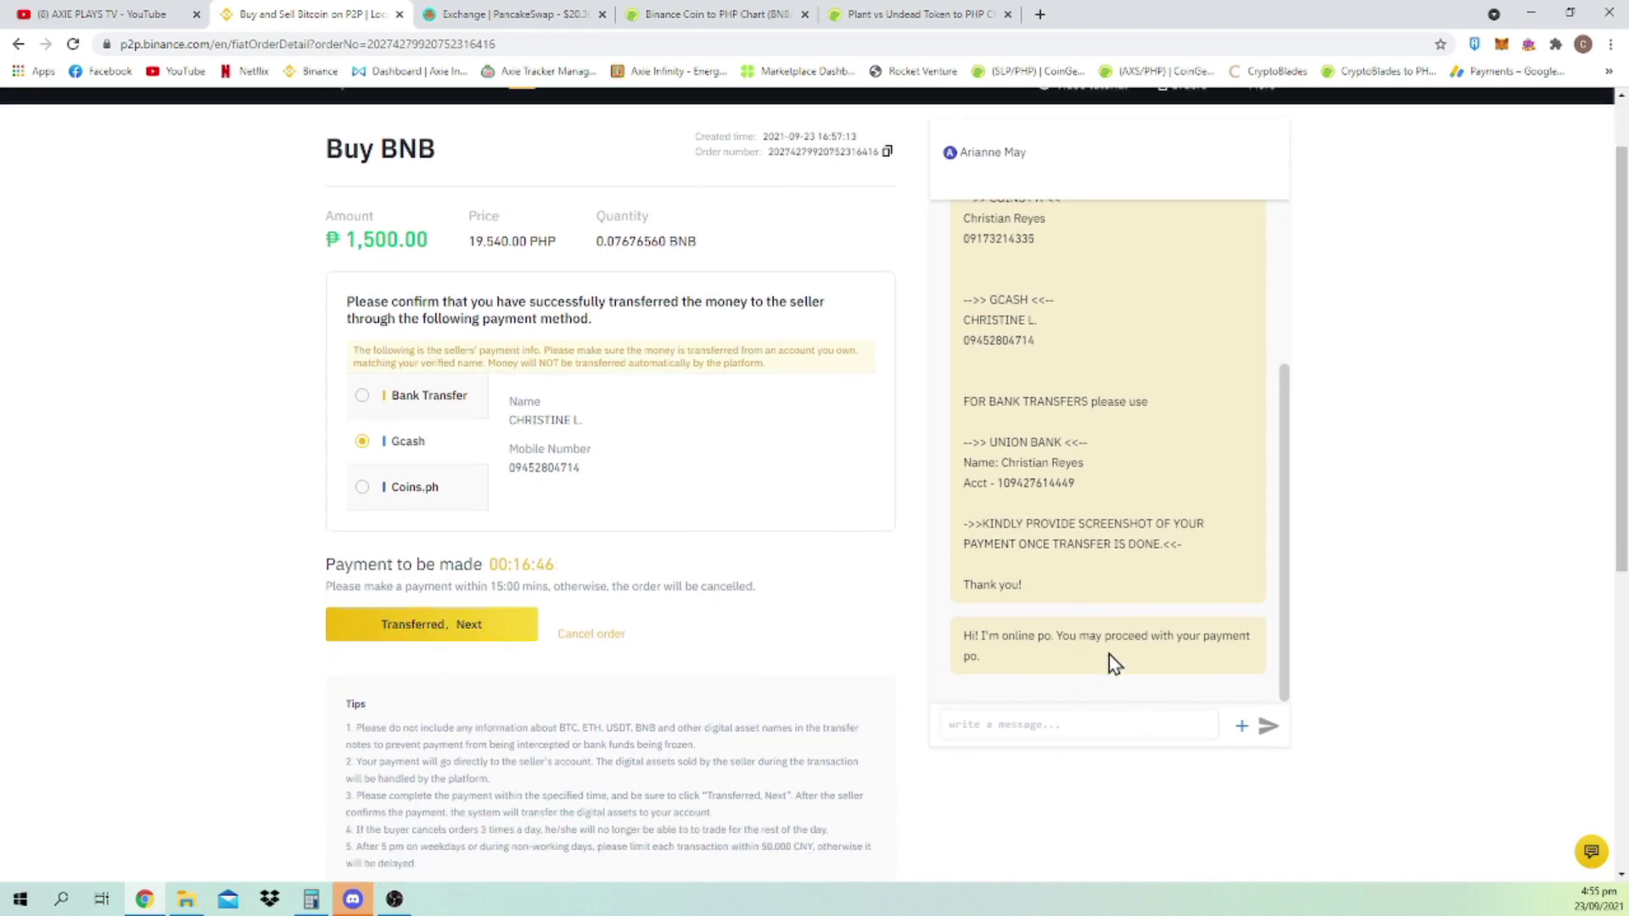
scroll(466, 704, down, 2)
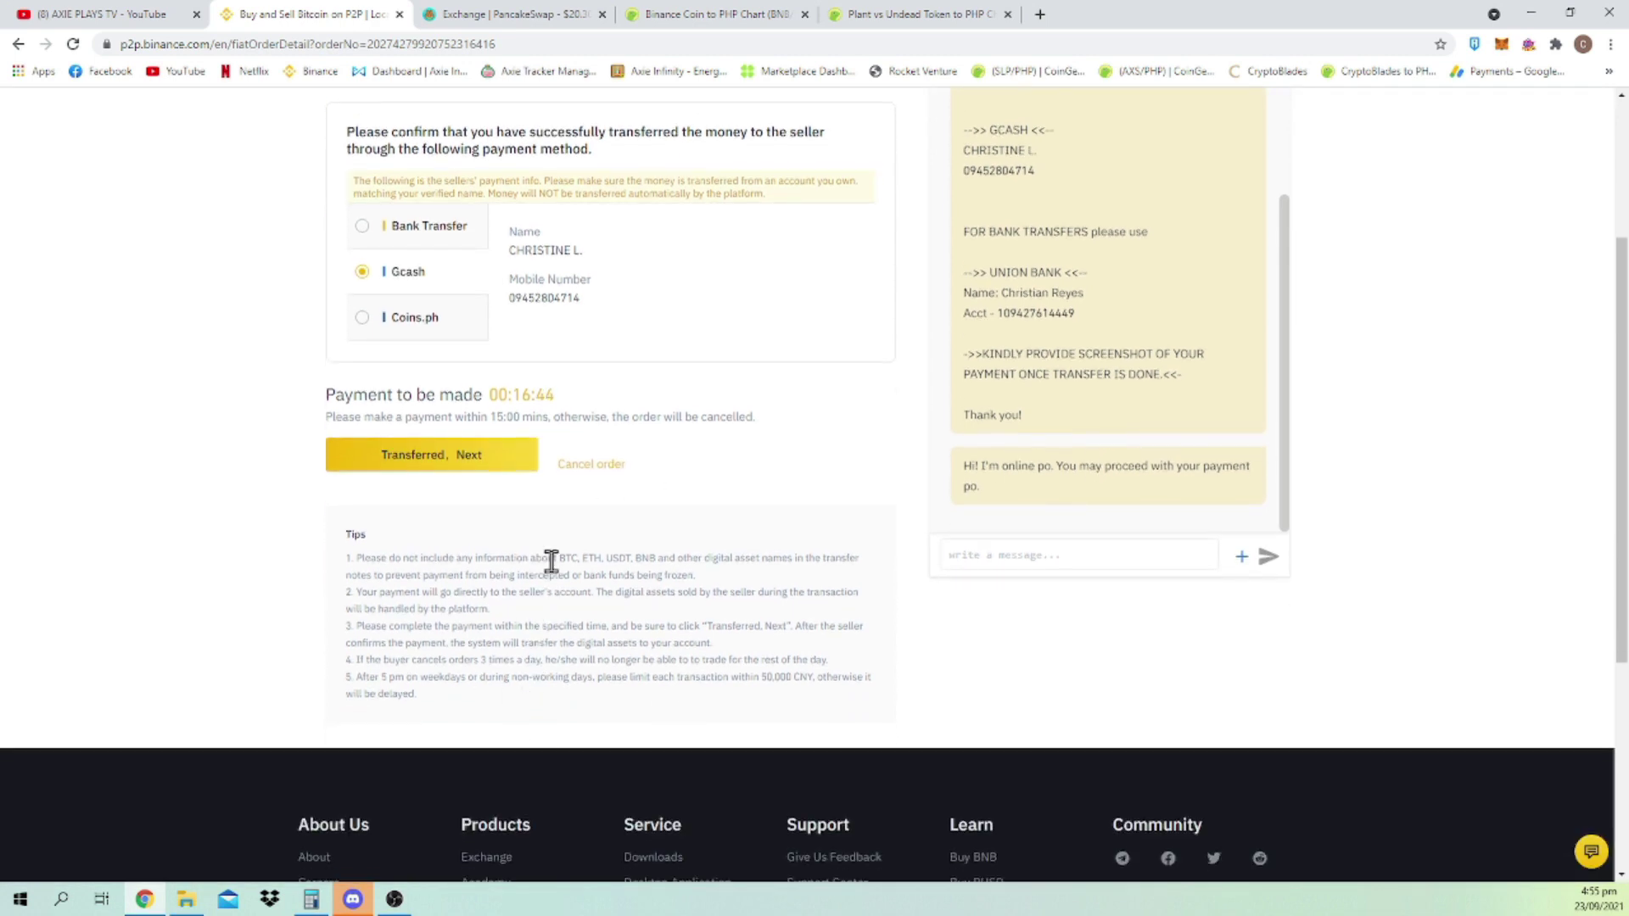
scroll(691, 730, up, 1)
scroll(702, 751, up, 1)
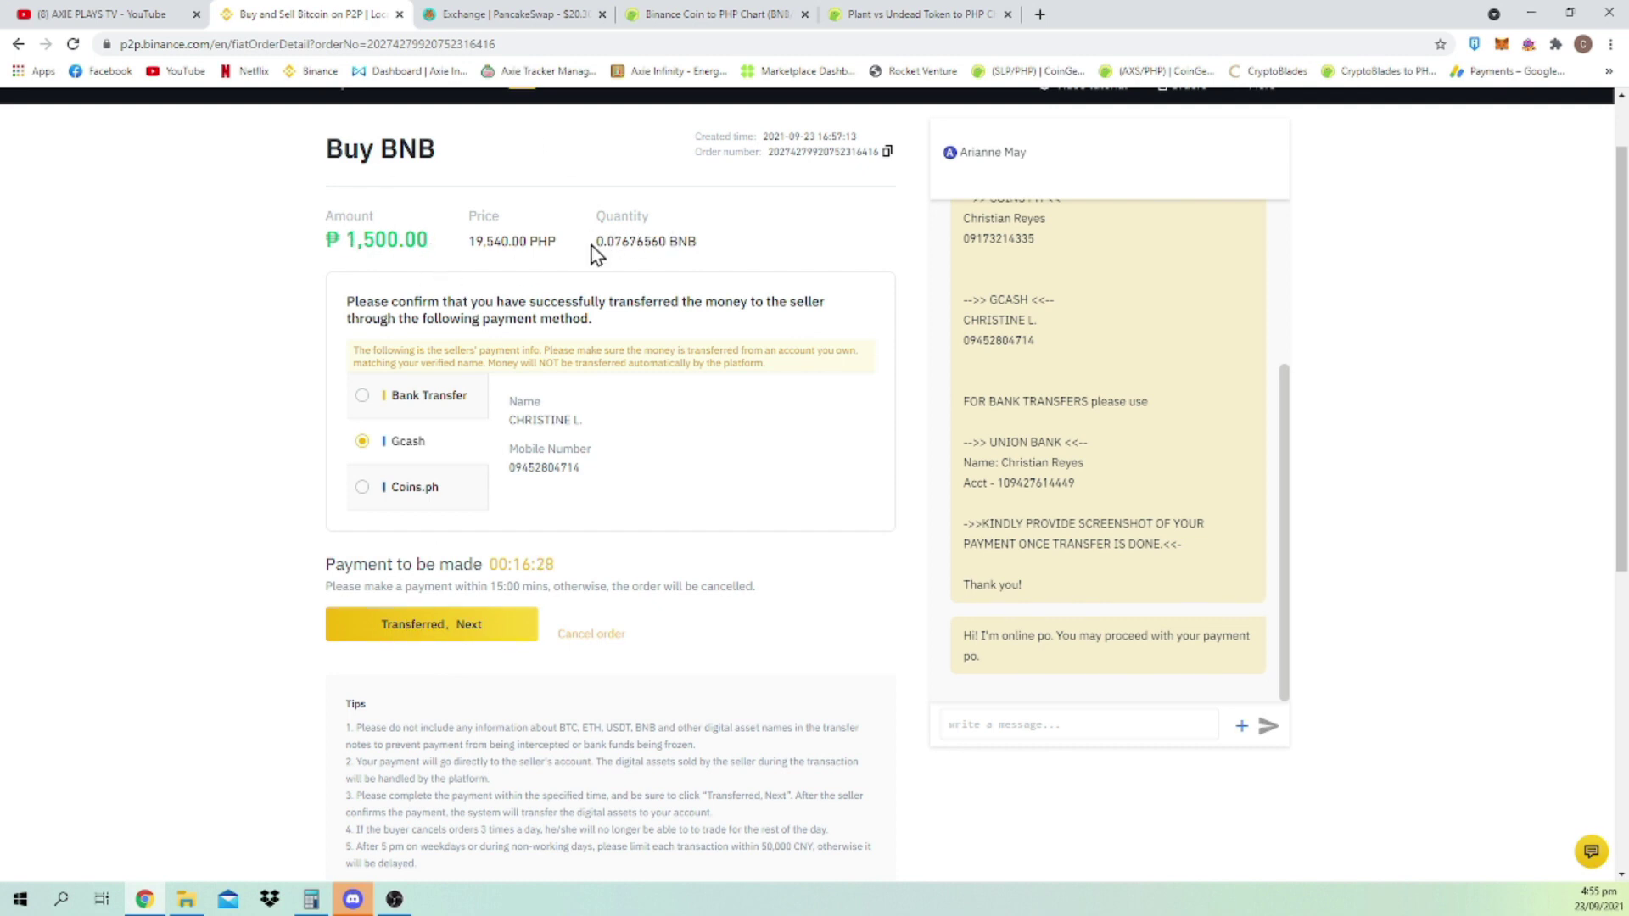
drag(592, 247, 734, 254)
click(735, 254)
scroll(654, 585, up, 1)
scroll(745, 552, down, 1)
Cancel the BNB order, giving "Other reasons" as the reason.
click(604, 637)
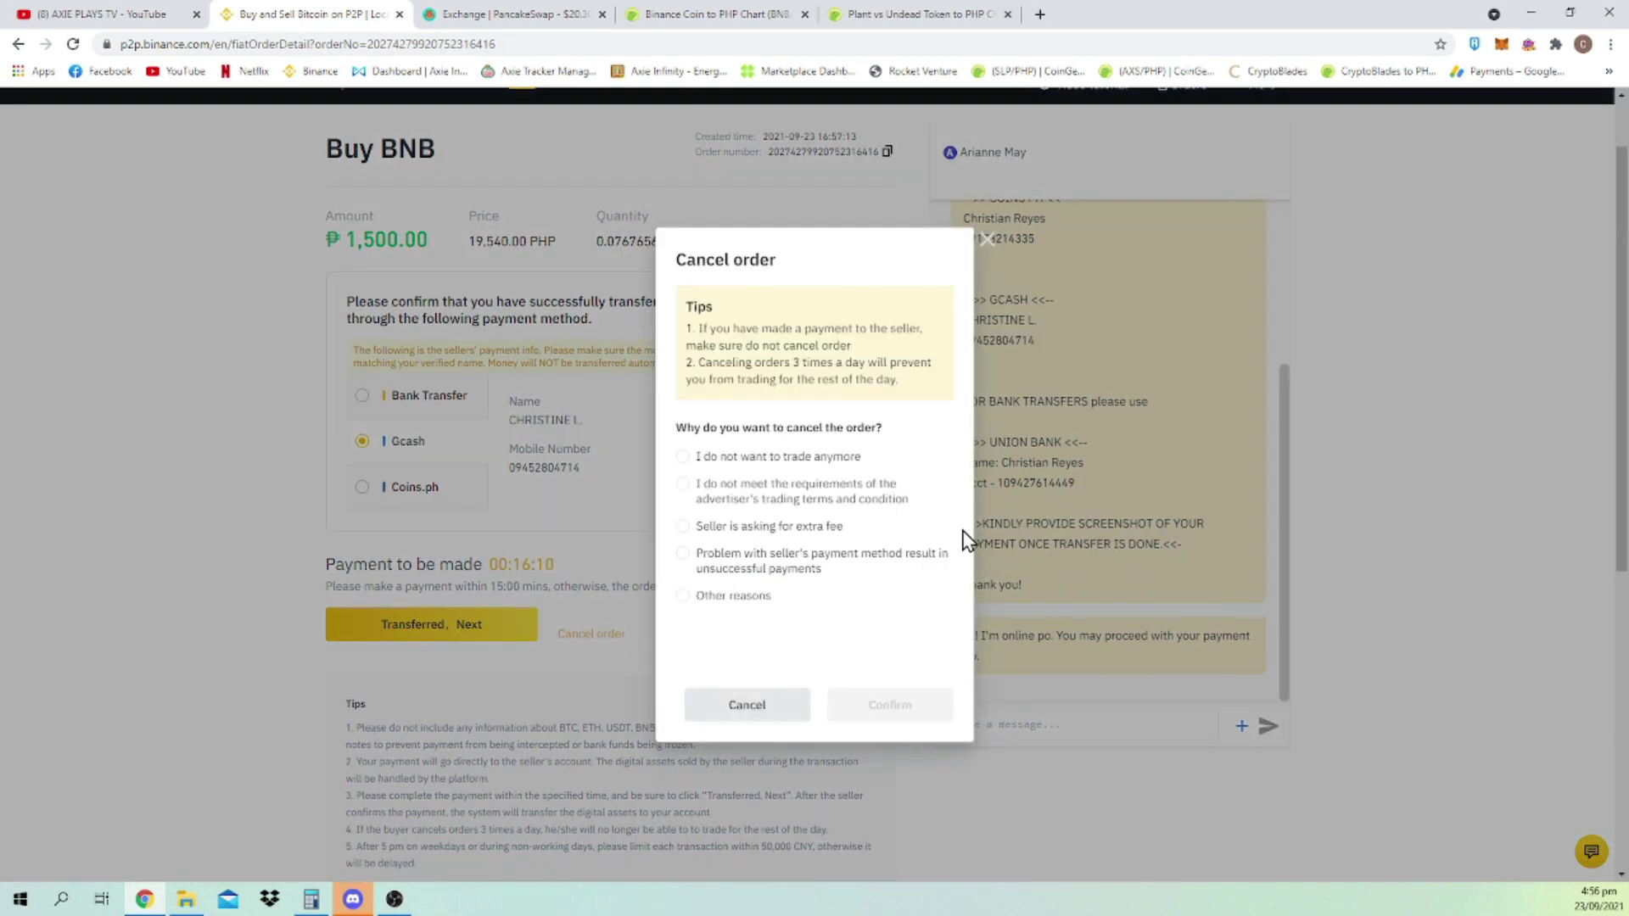
click(735, 596)
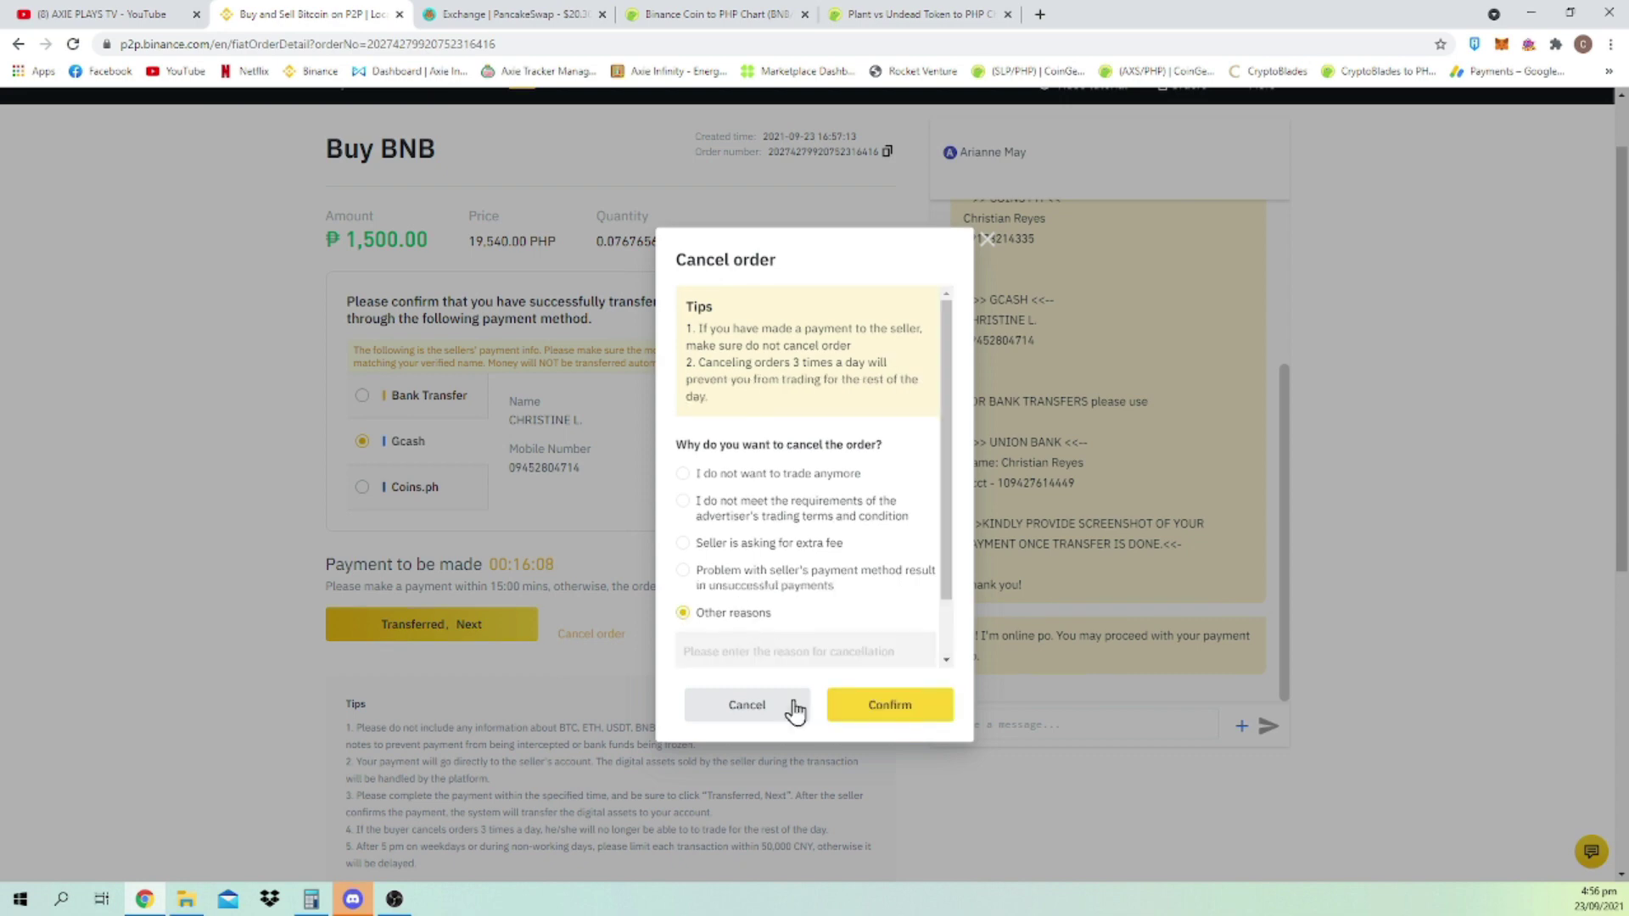
click(882, 718)
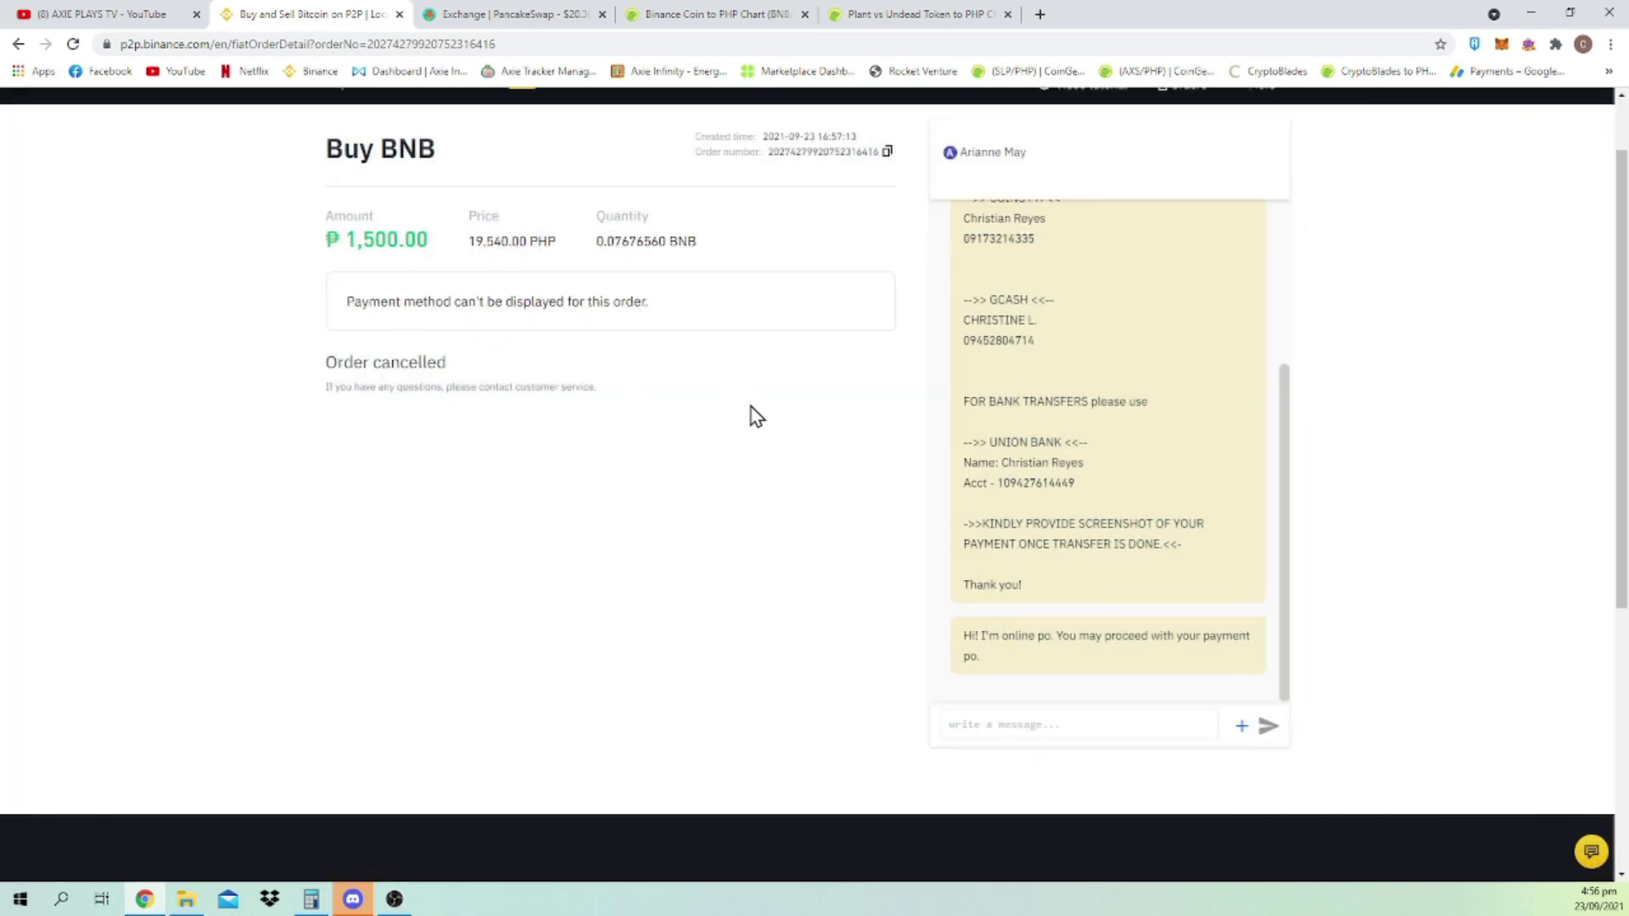
Leave the cancelled order page and open the Fiat and Spot wallet.
scroll(714, 433, up, 1)
mouse_move(262, 127)
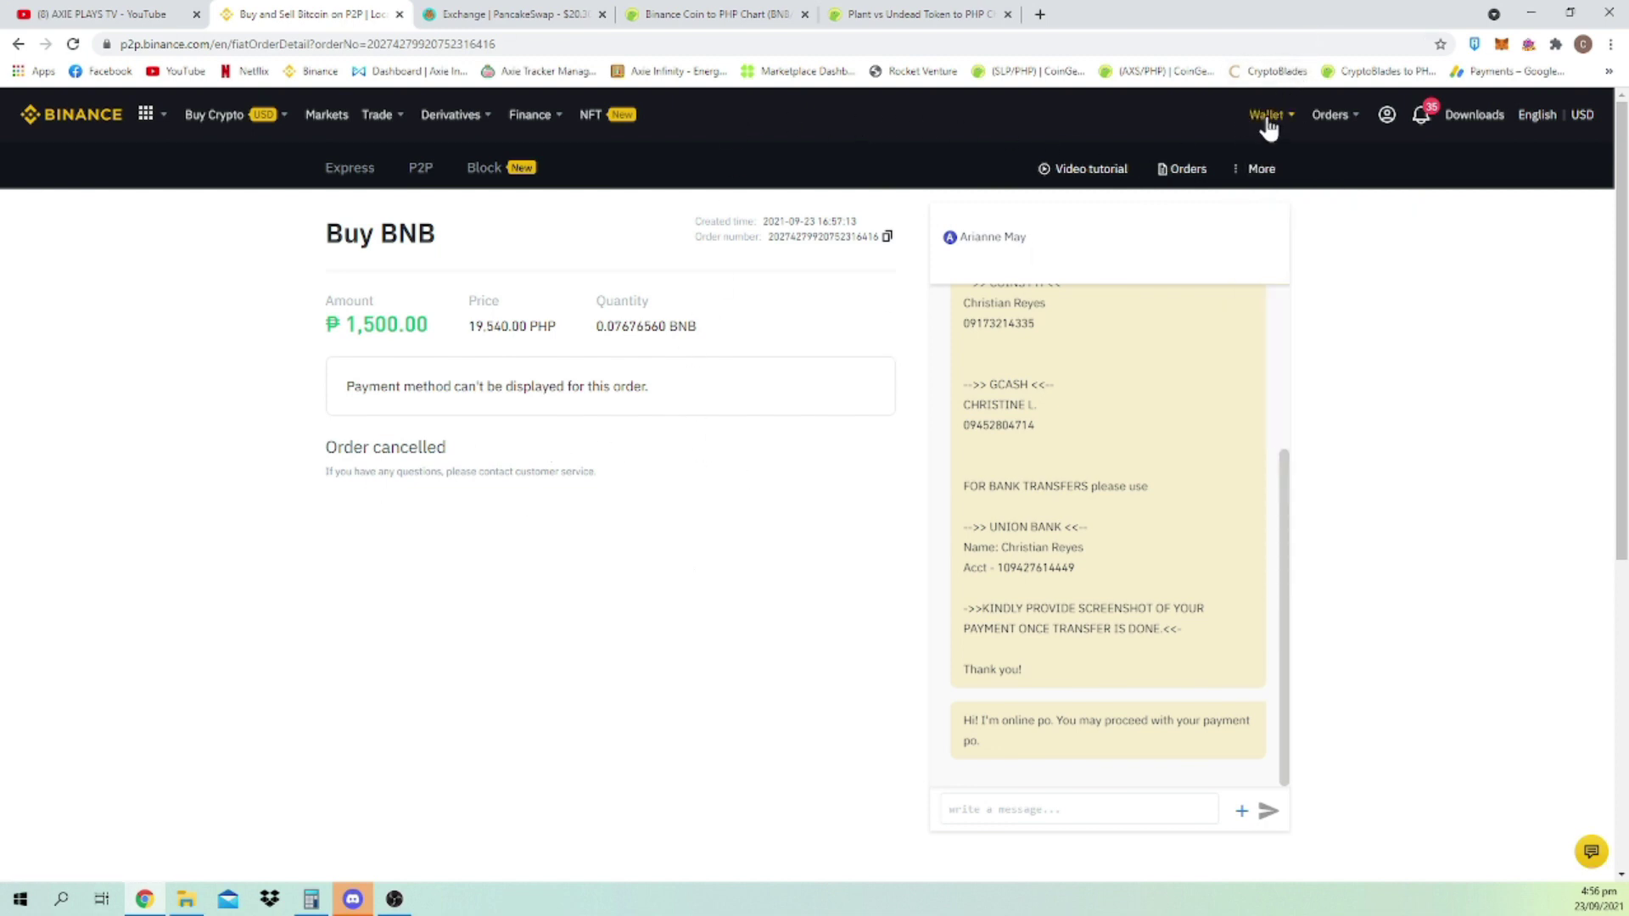
mouse_move(1280, 123)
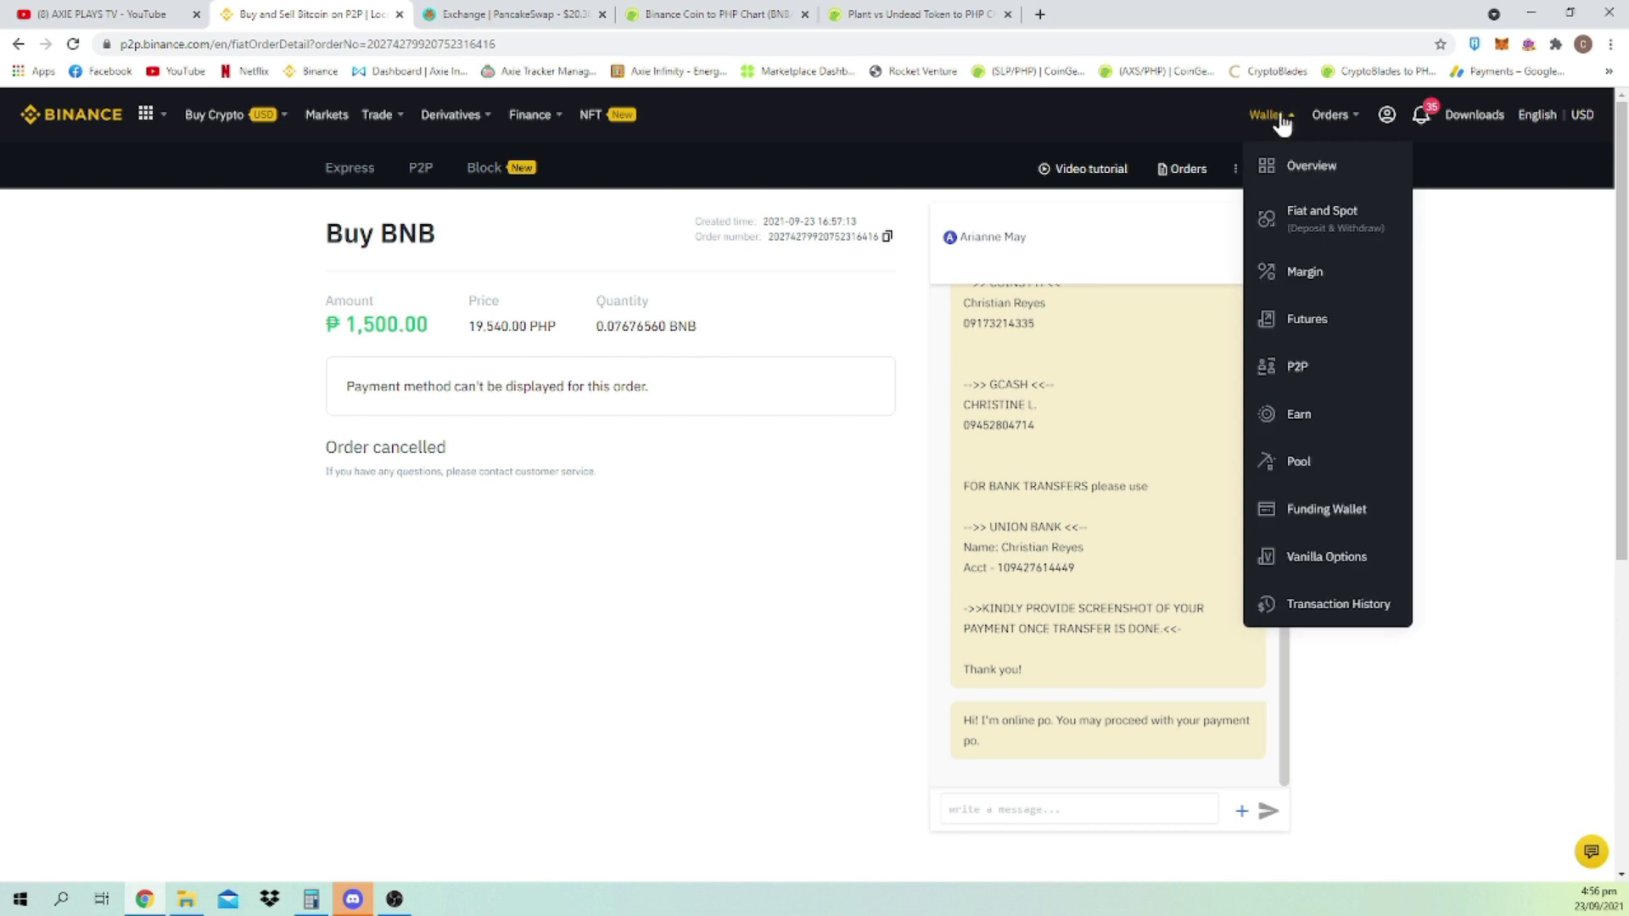
click(1367, 218)
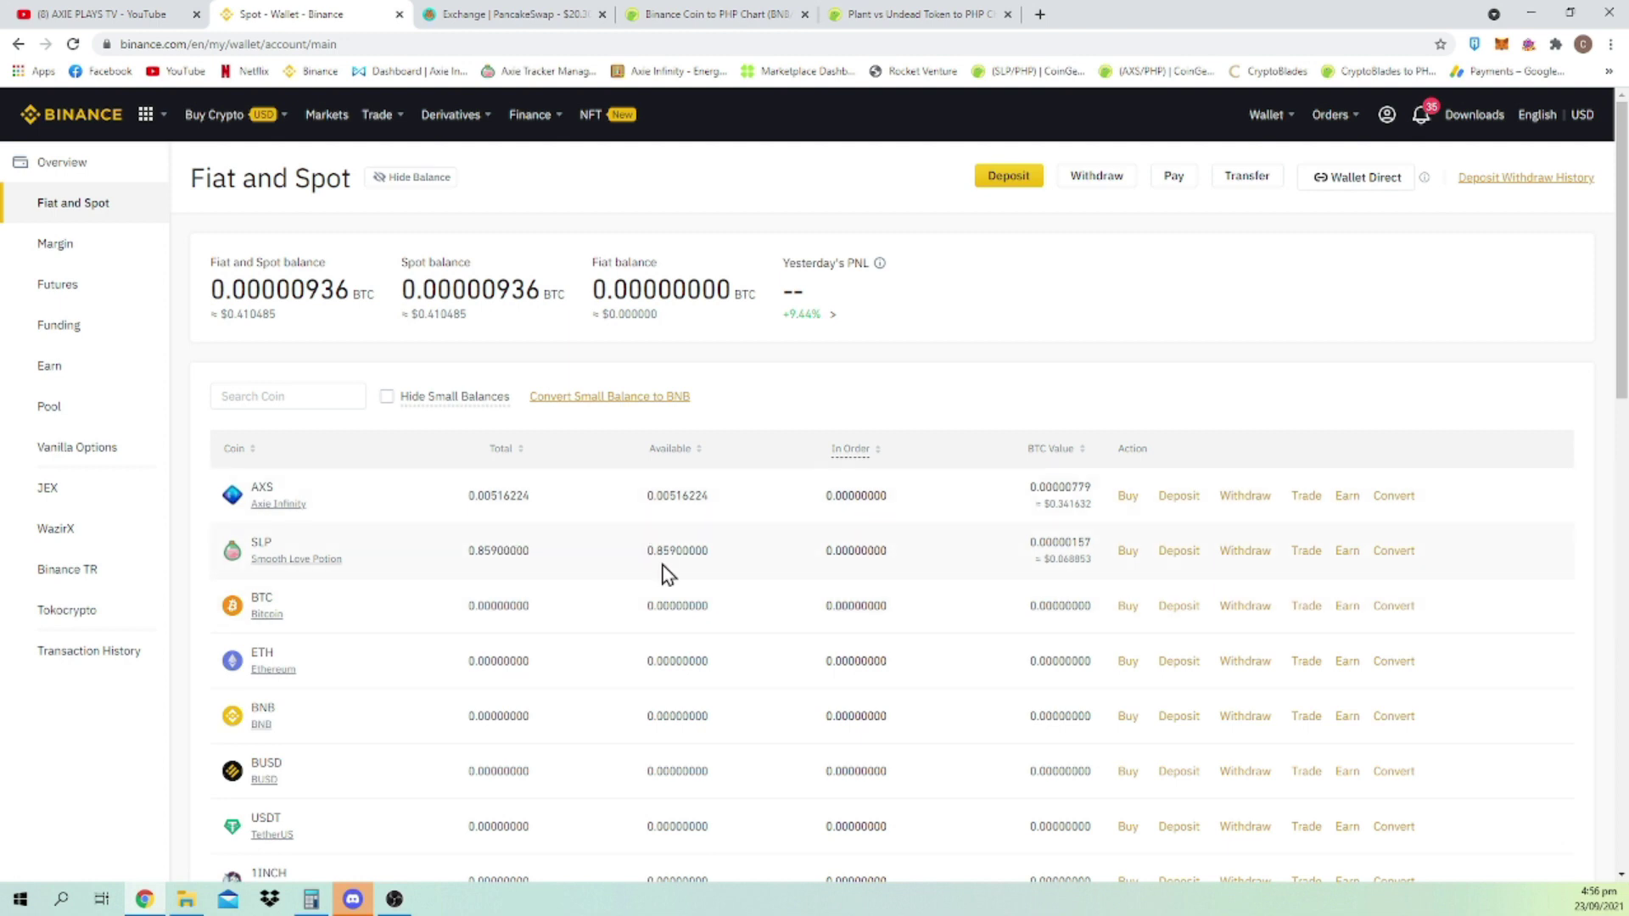
Look through the coin balances and search the wallet's coin list for "bnb".
scroll(665, 571, down, 1)
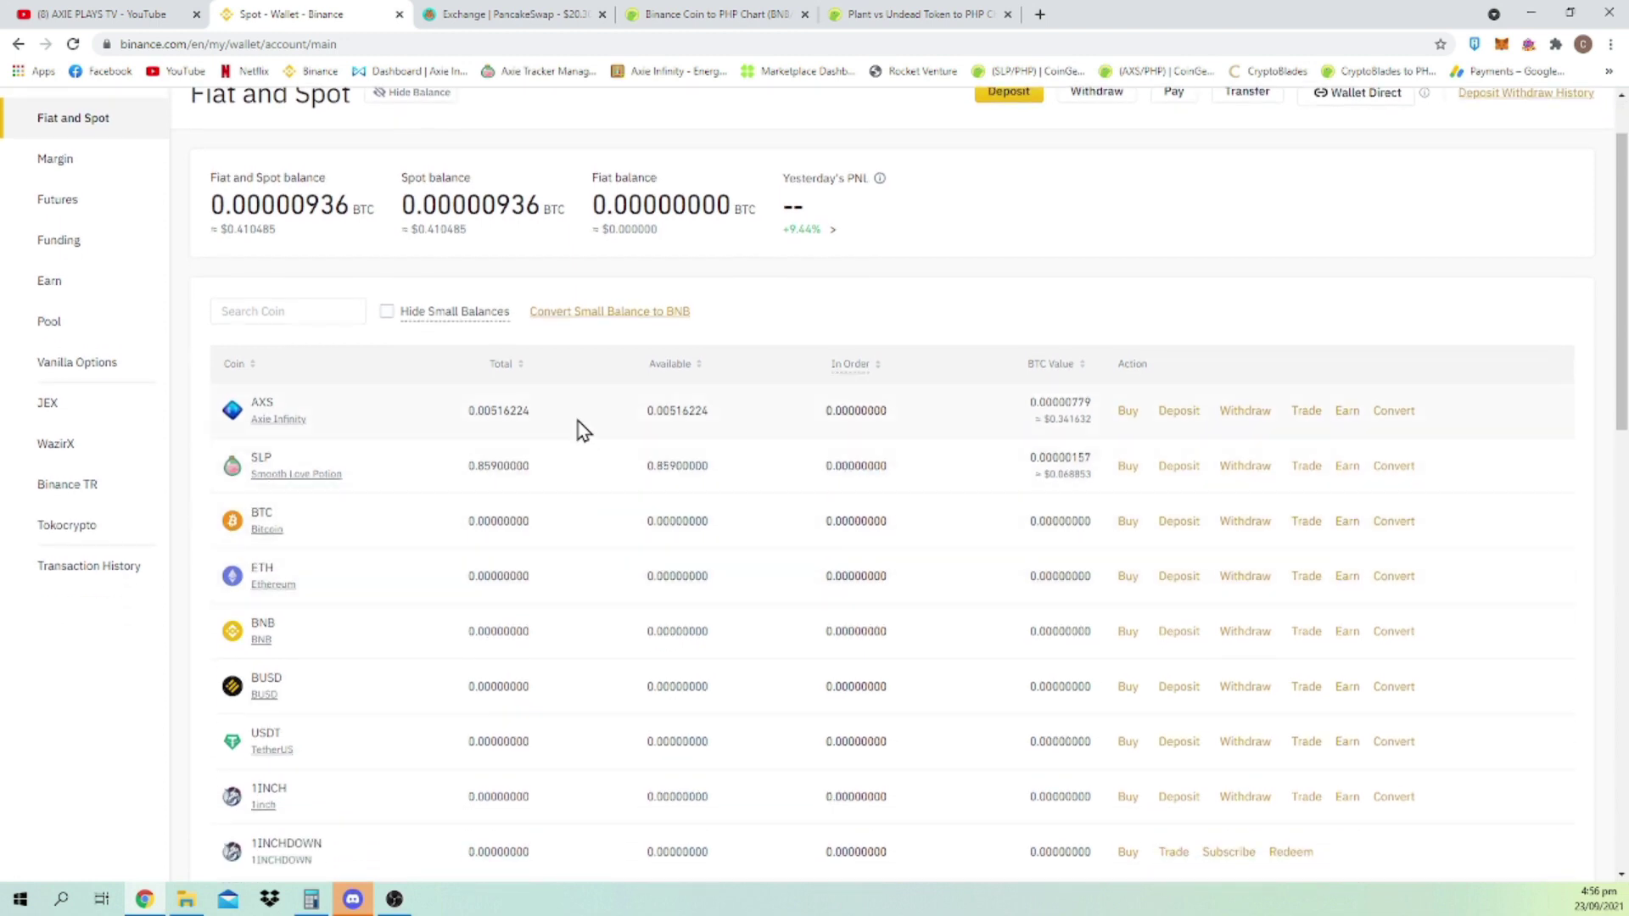
scroll(678, 594, up, 1)
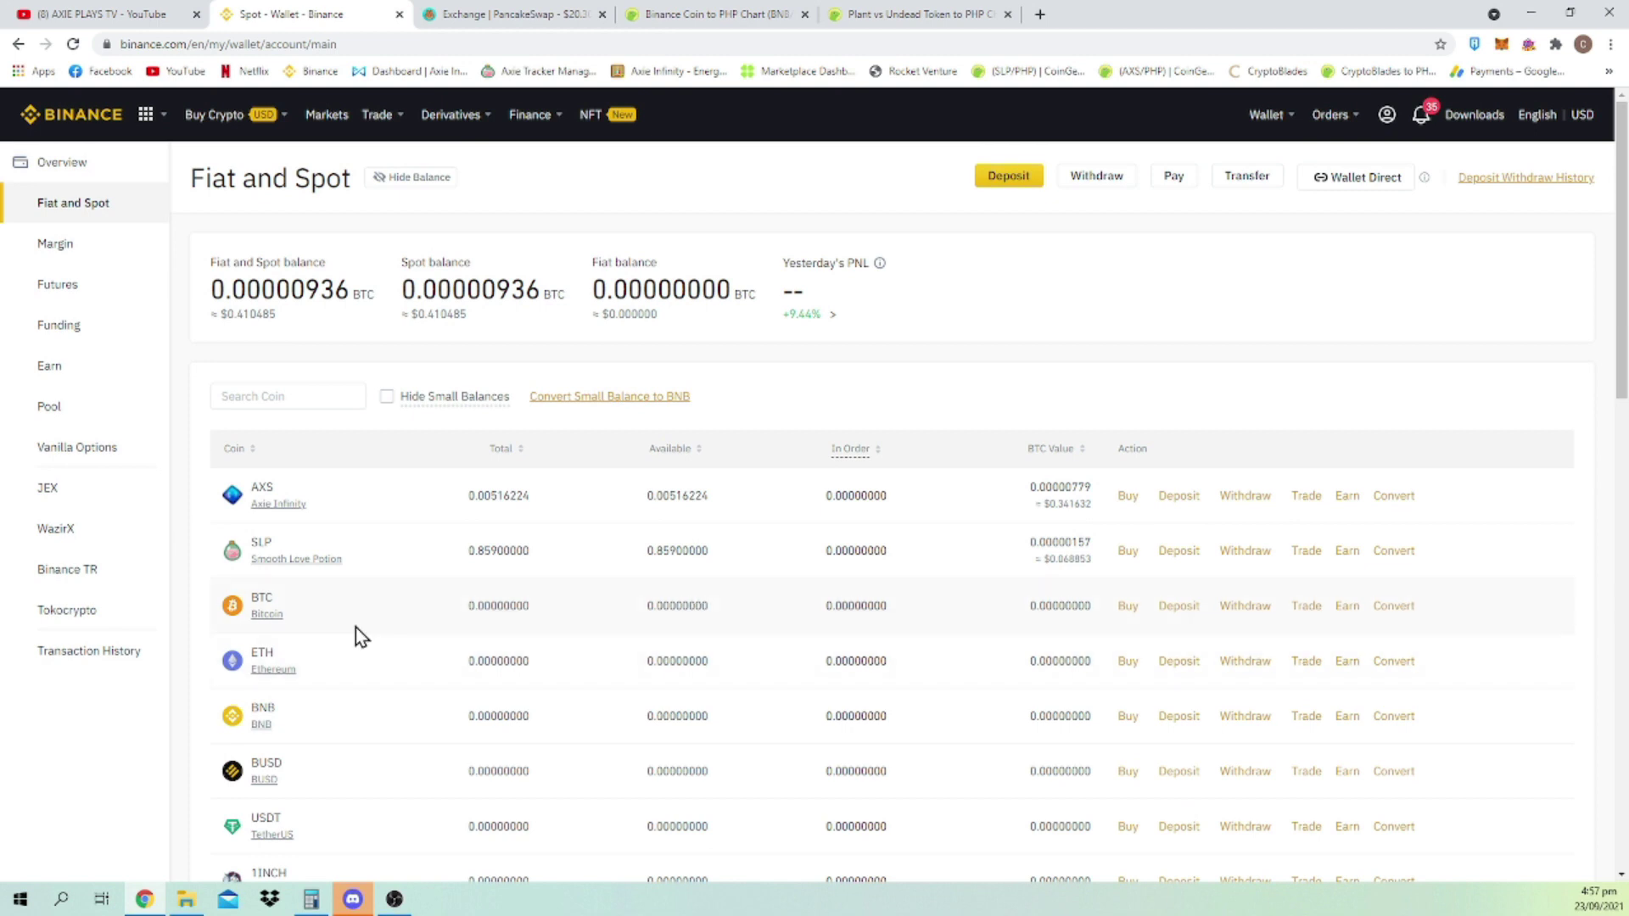
scroll(496, 657, down, 1)
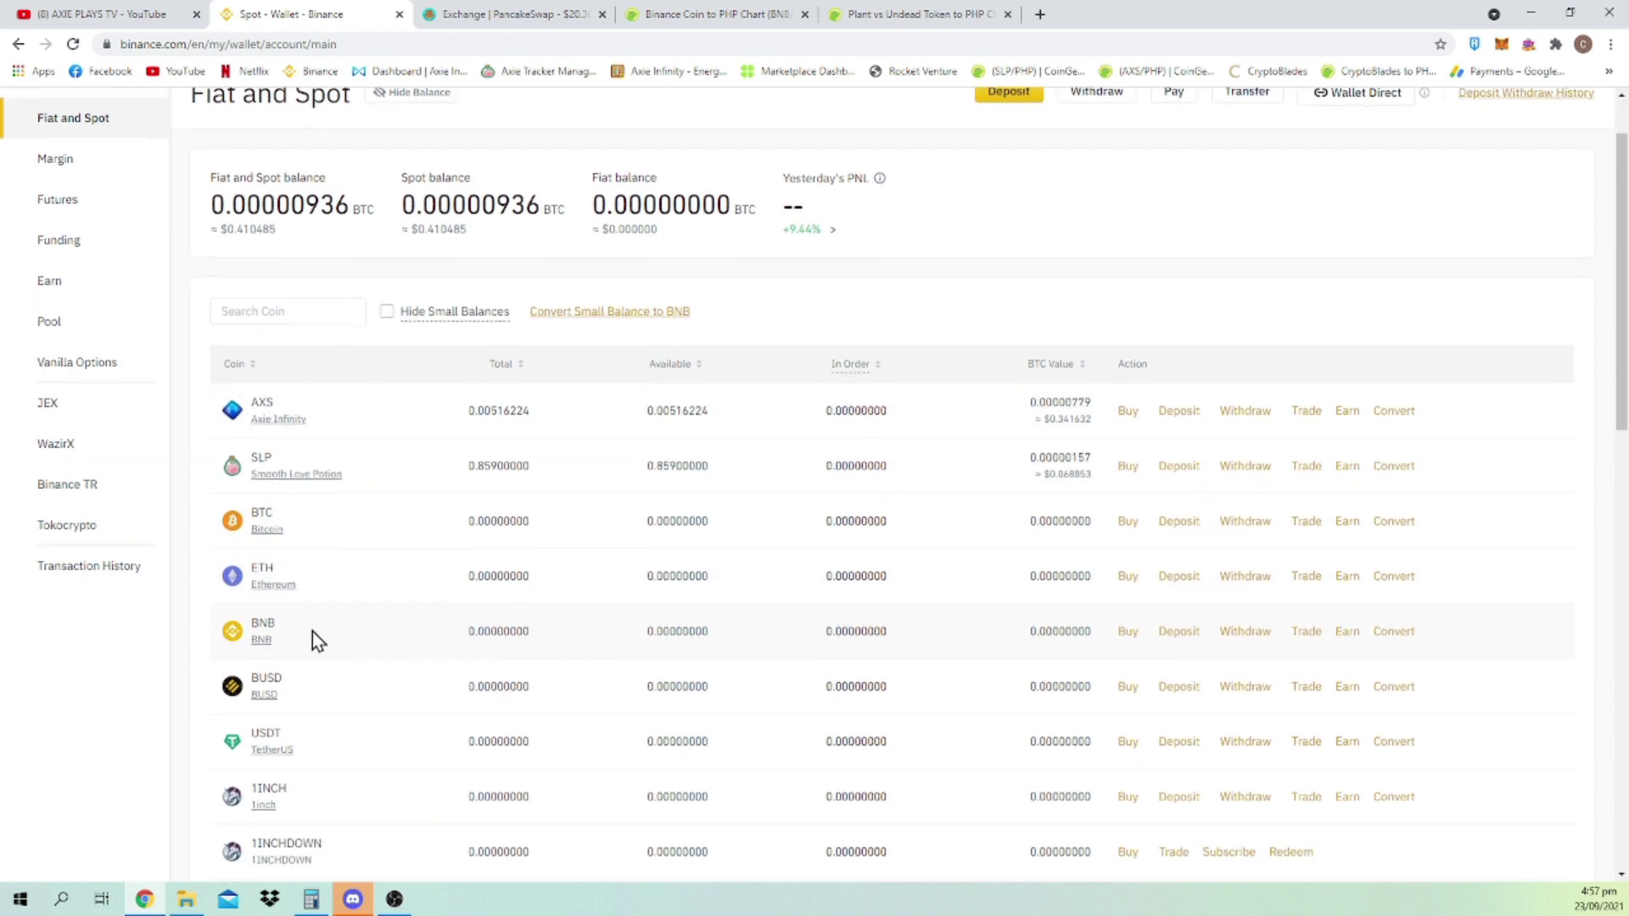
click(249, 312)
text(bnb)
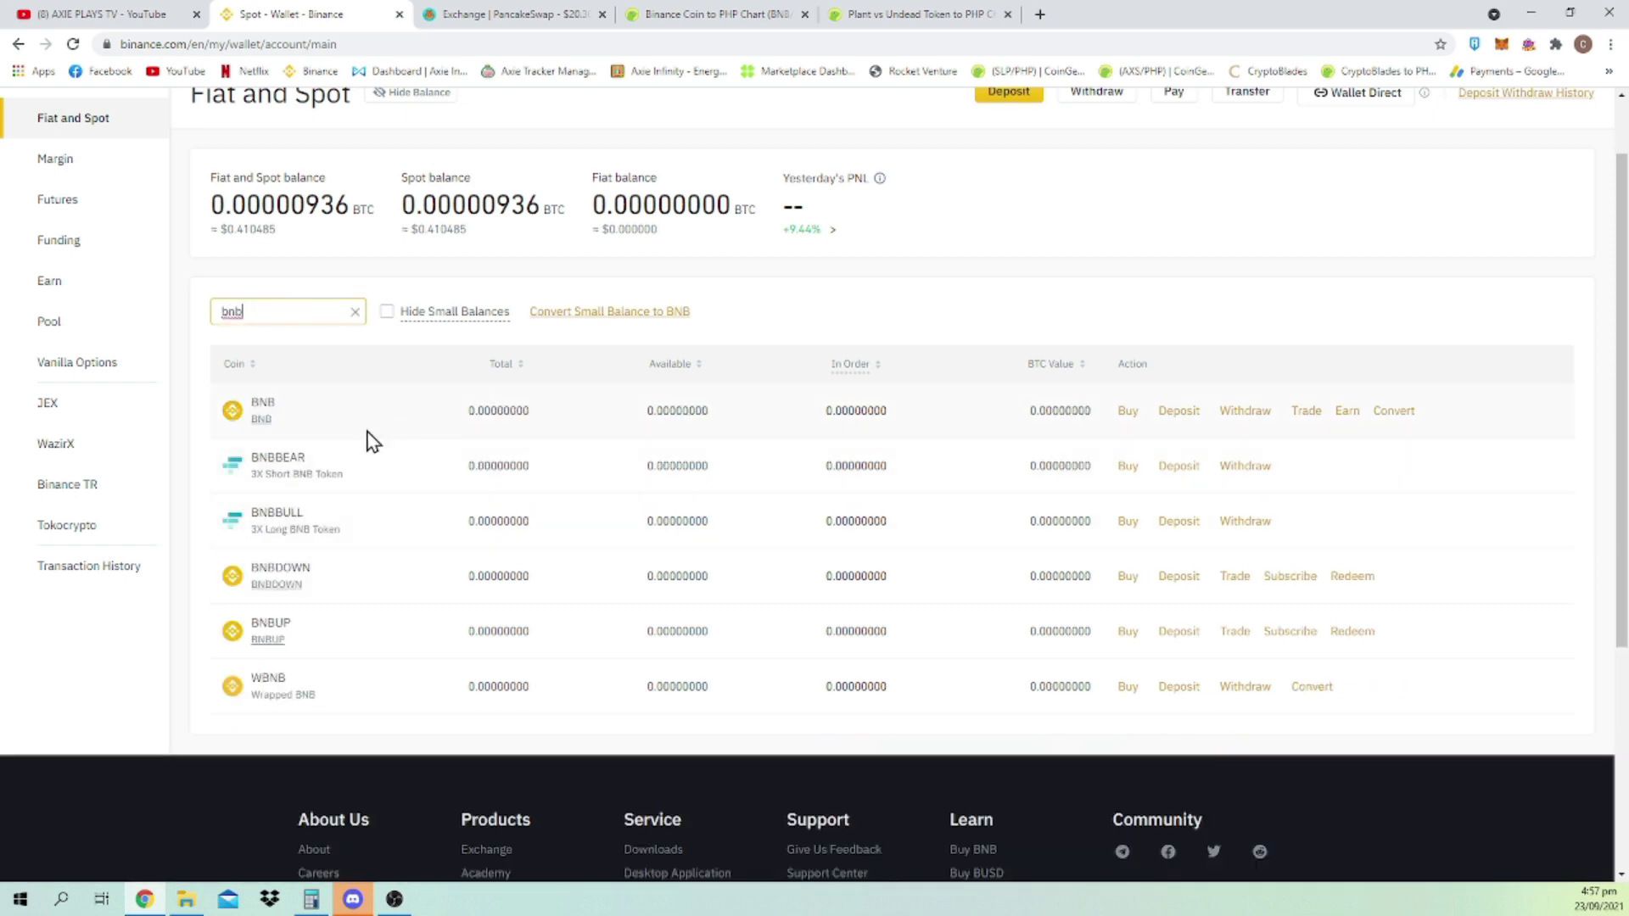
click(445, 446)
scroll(1187, 320, up, 1)
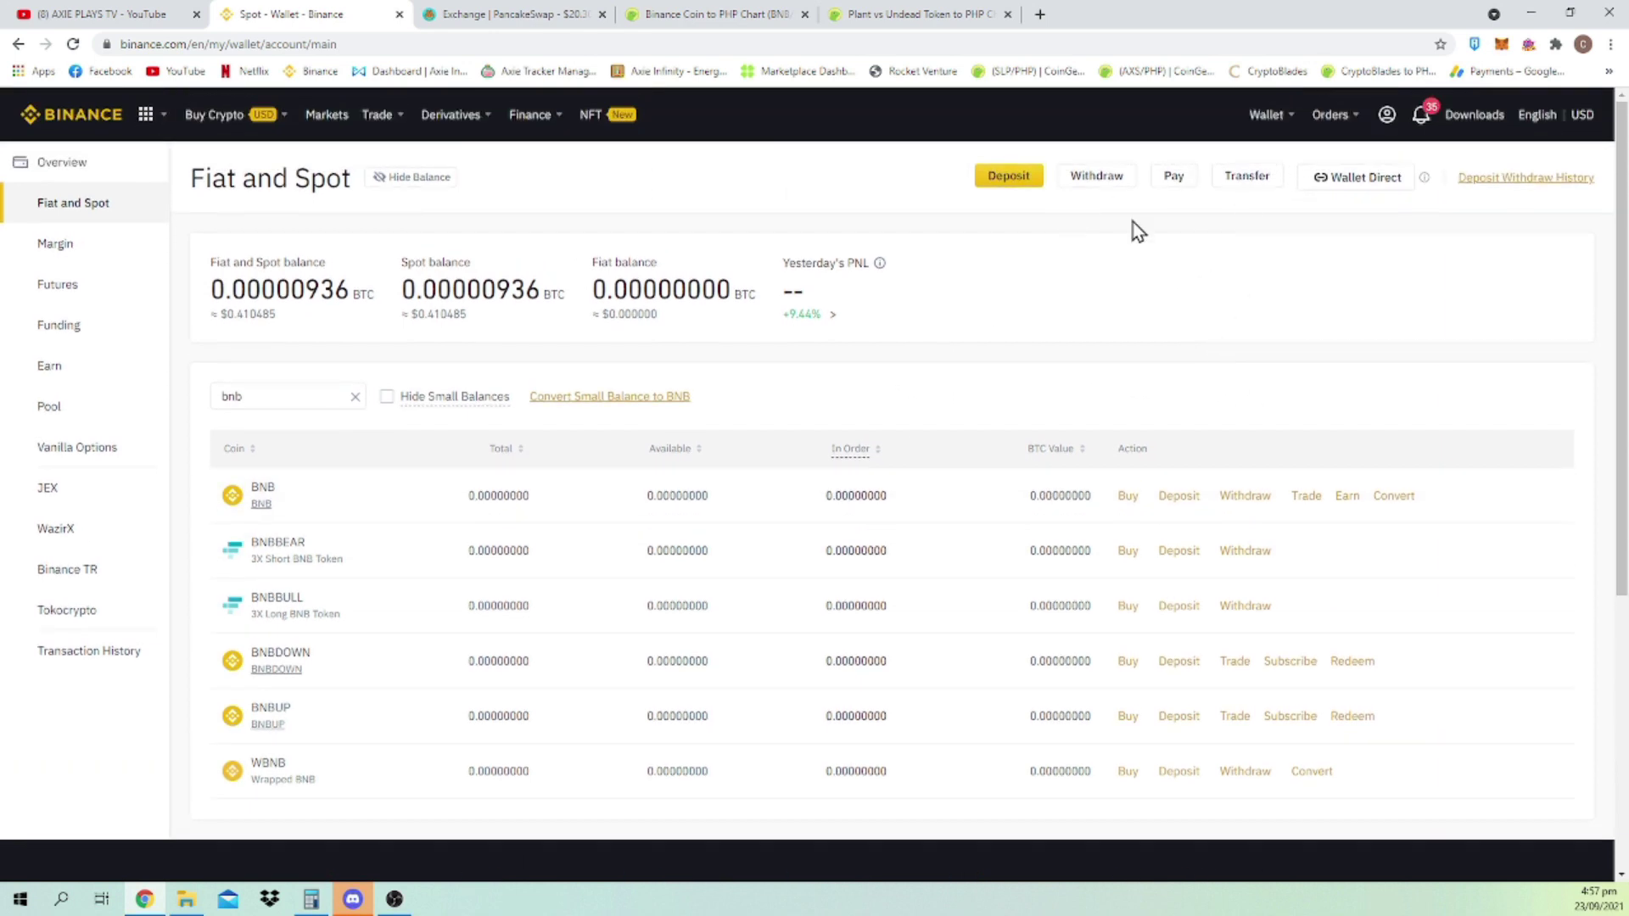
Check the BNB balance of the MetaMask account on Binance Smart Chain, and close the extension.
mouse_move(1268, 118)
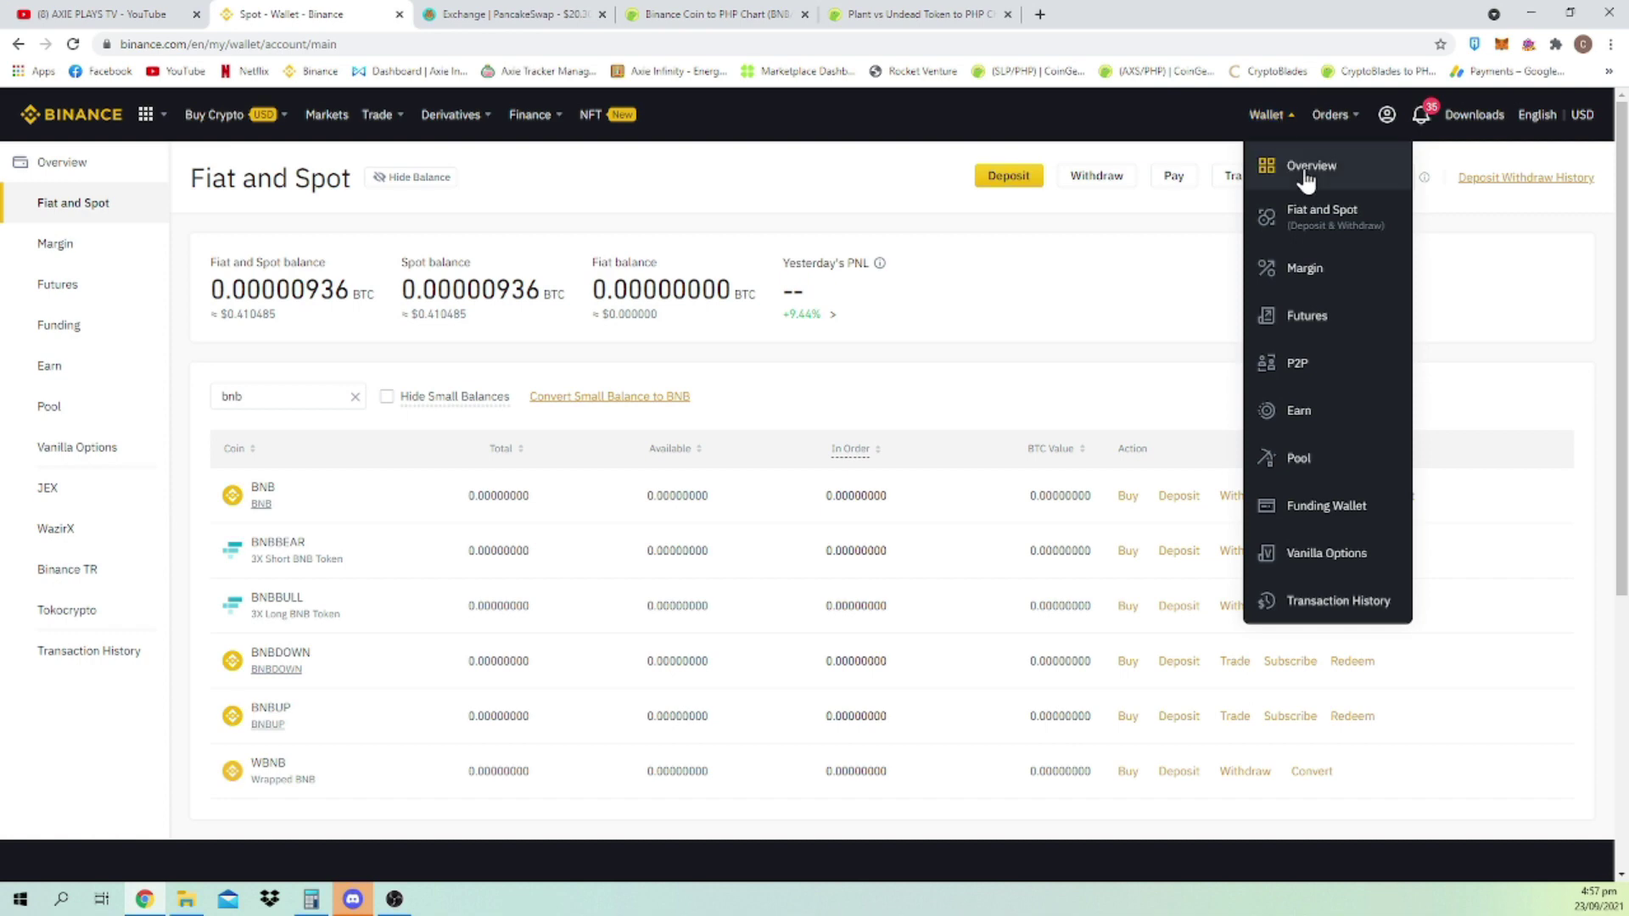
mouse_move(1474, 115)
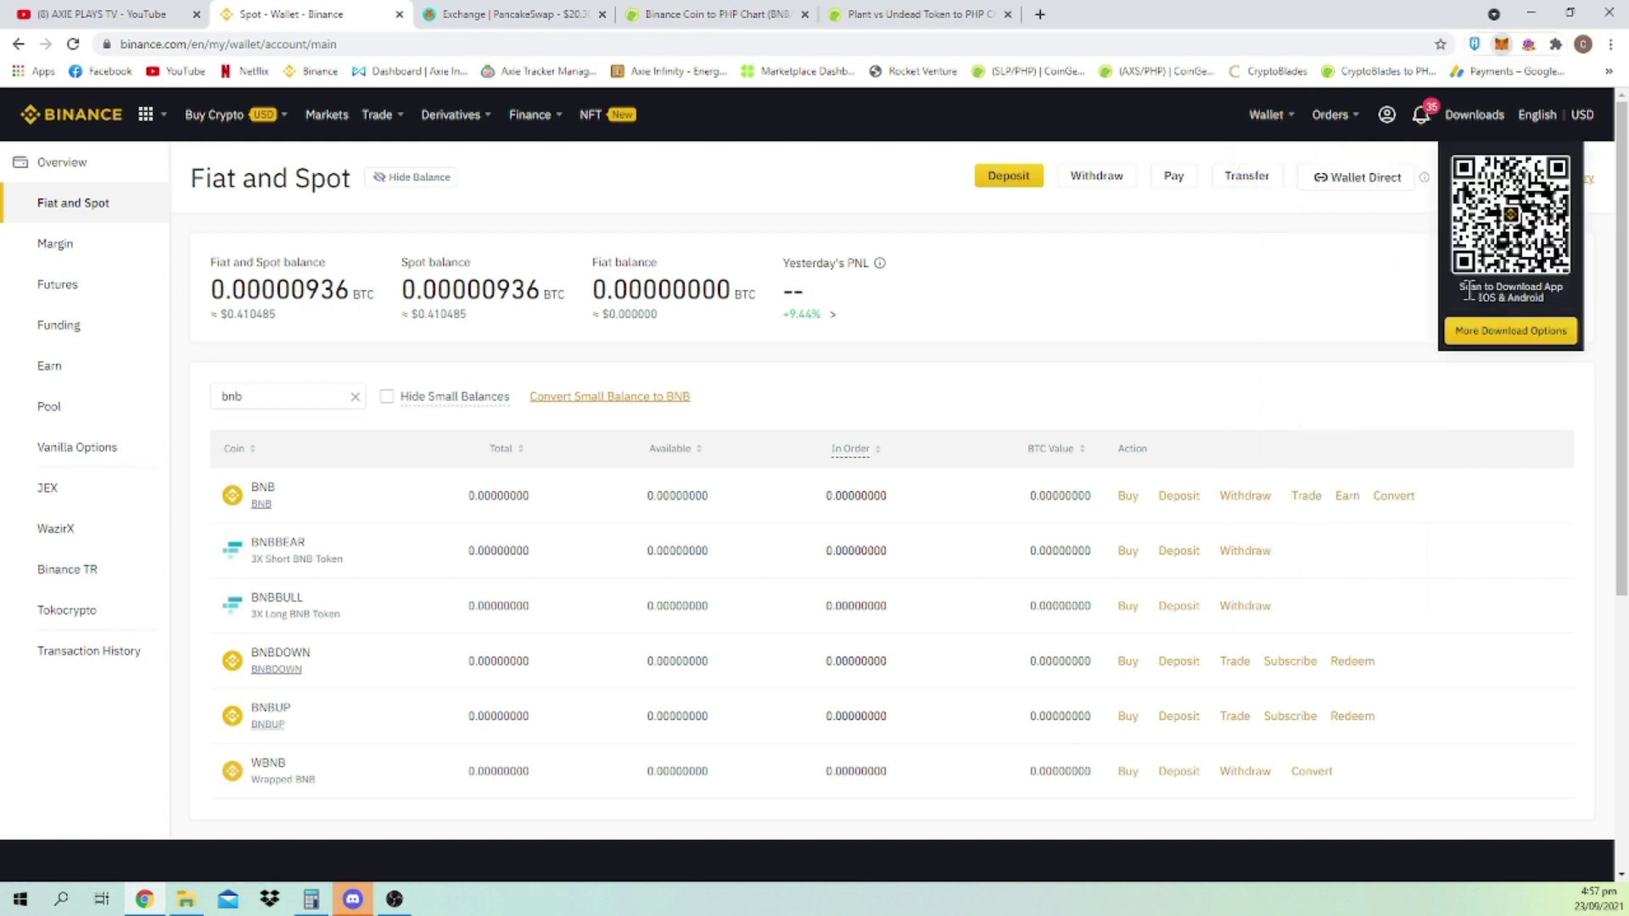
key(alt+shift+m)
click(1030, 302)
scroll(1032, 302, down, 1)
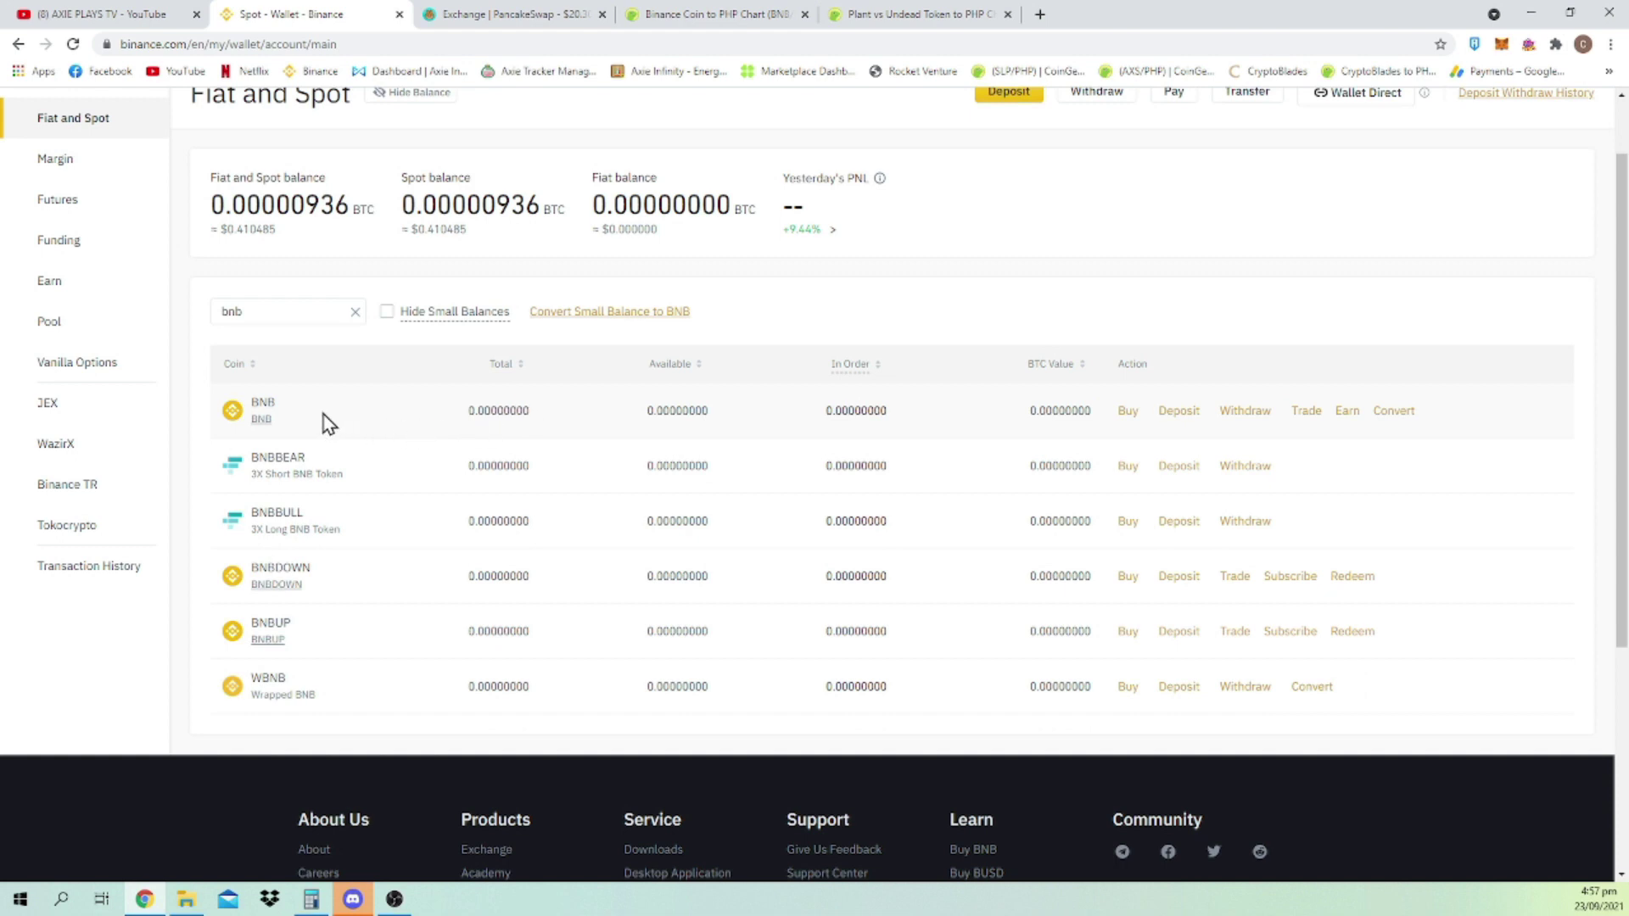
scroll(704, 450, up, 1)
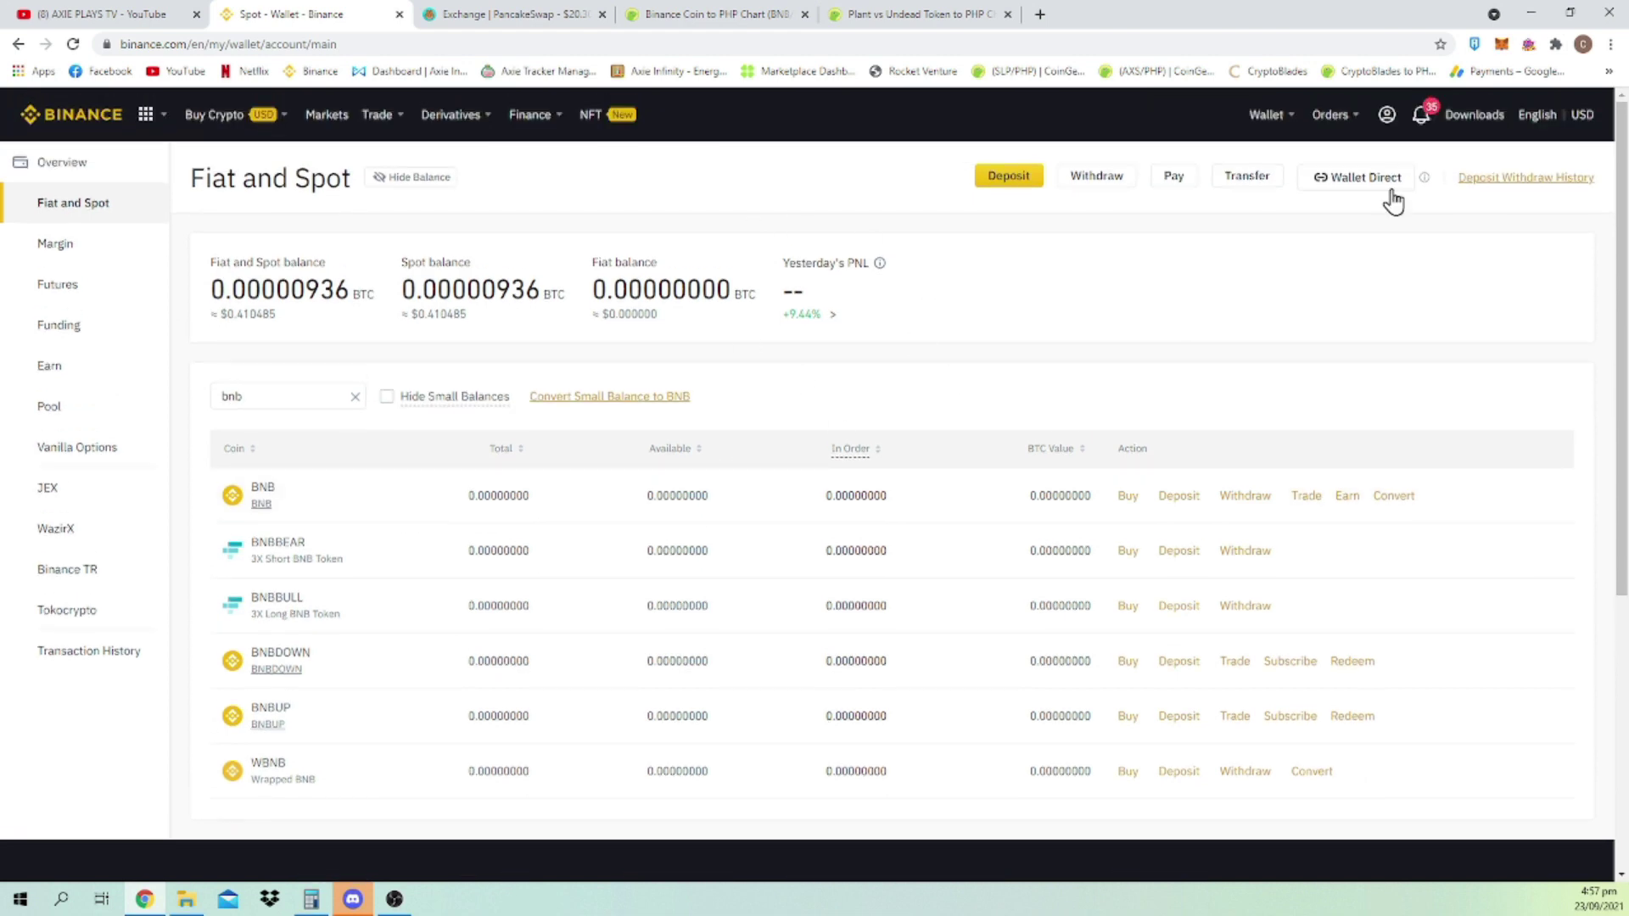
click(1502, 43)
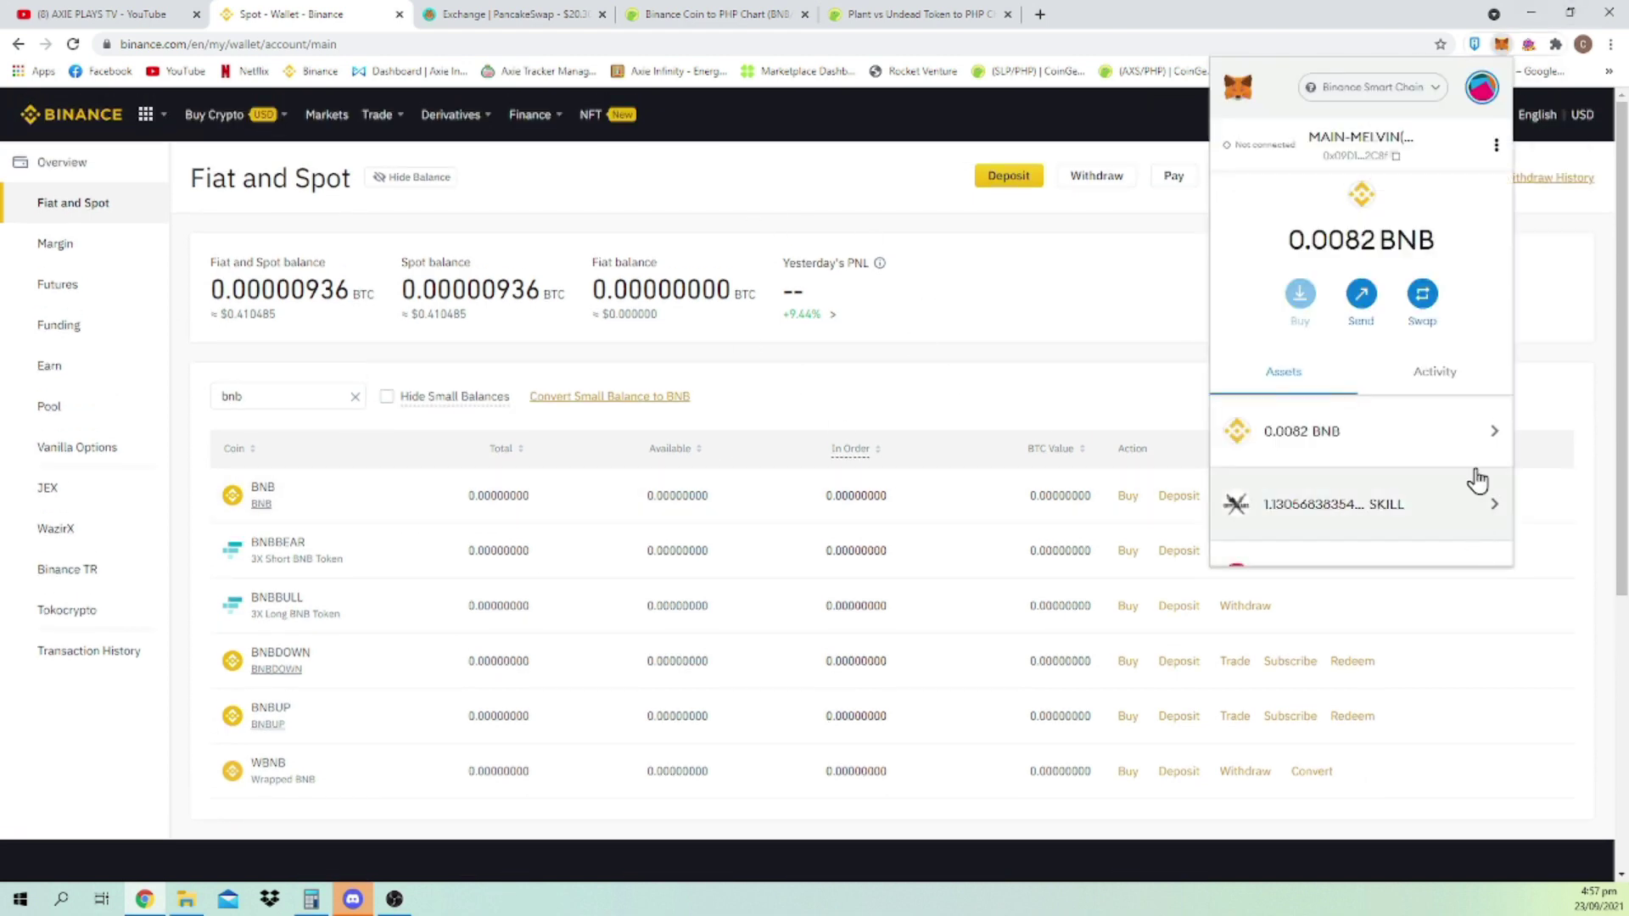
click(1007, 280)
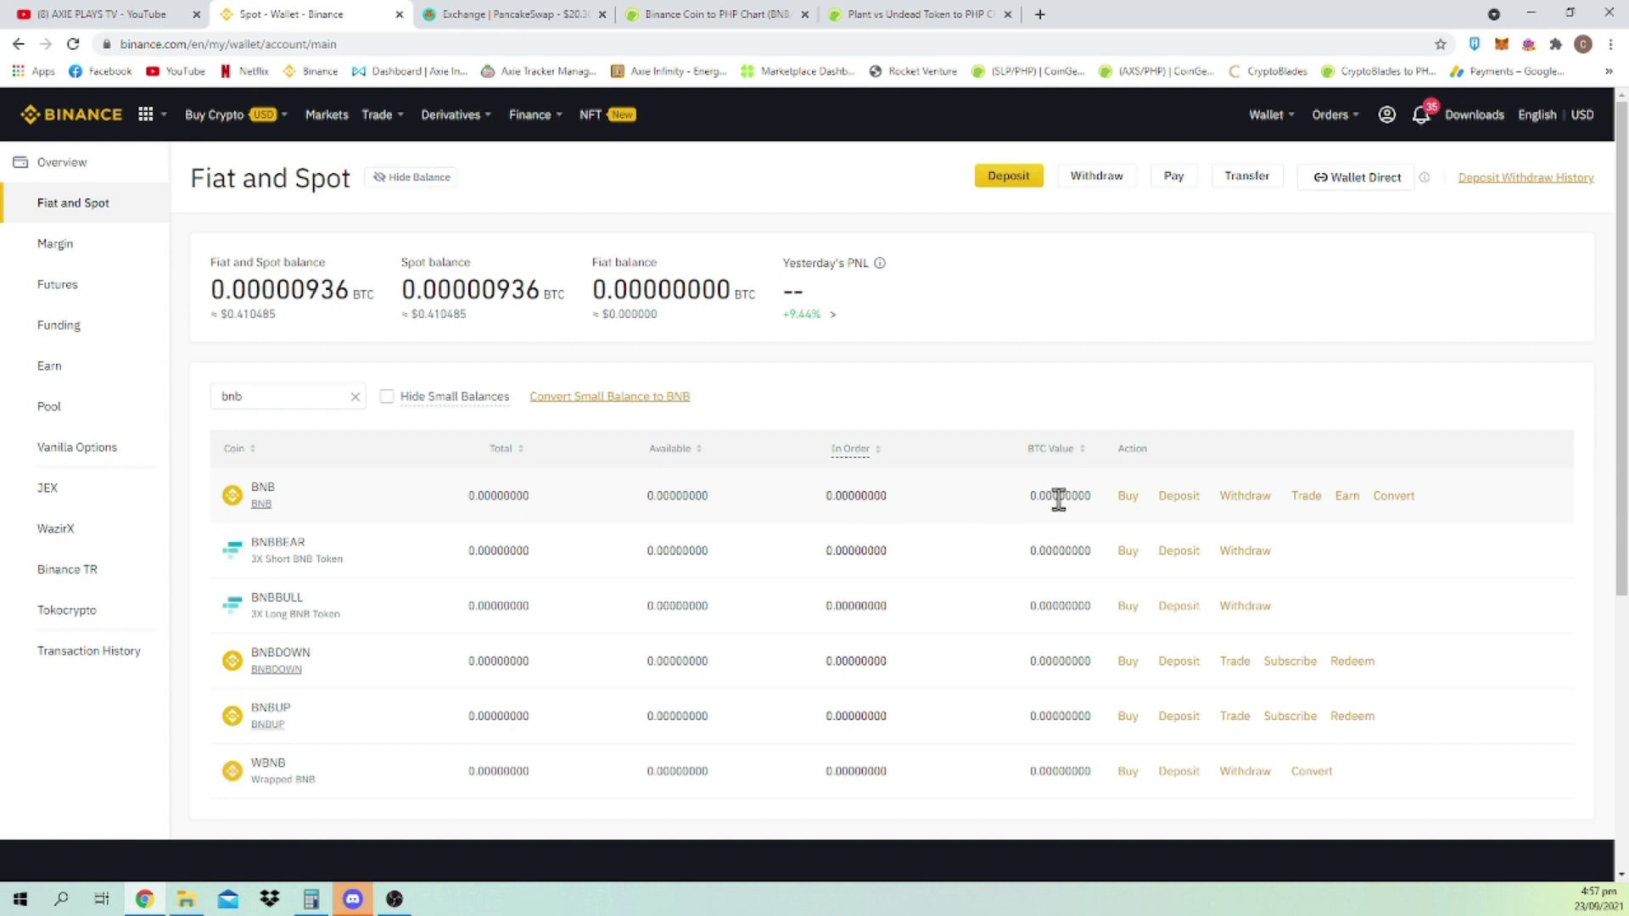
Start a BNB withdrawal and enter the account address copied from MetaMask as the recipient address.
click(1247, 499)
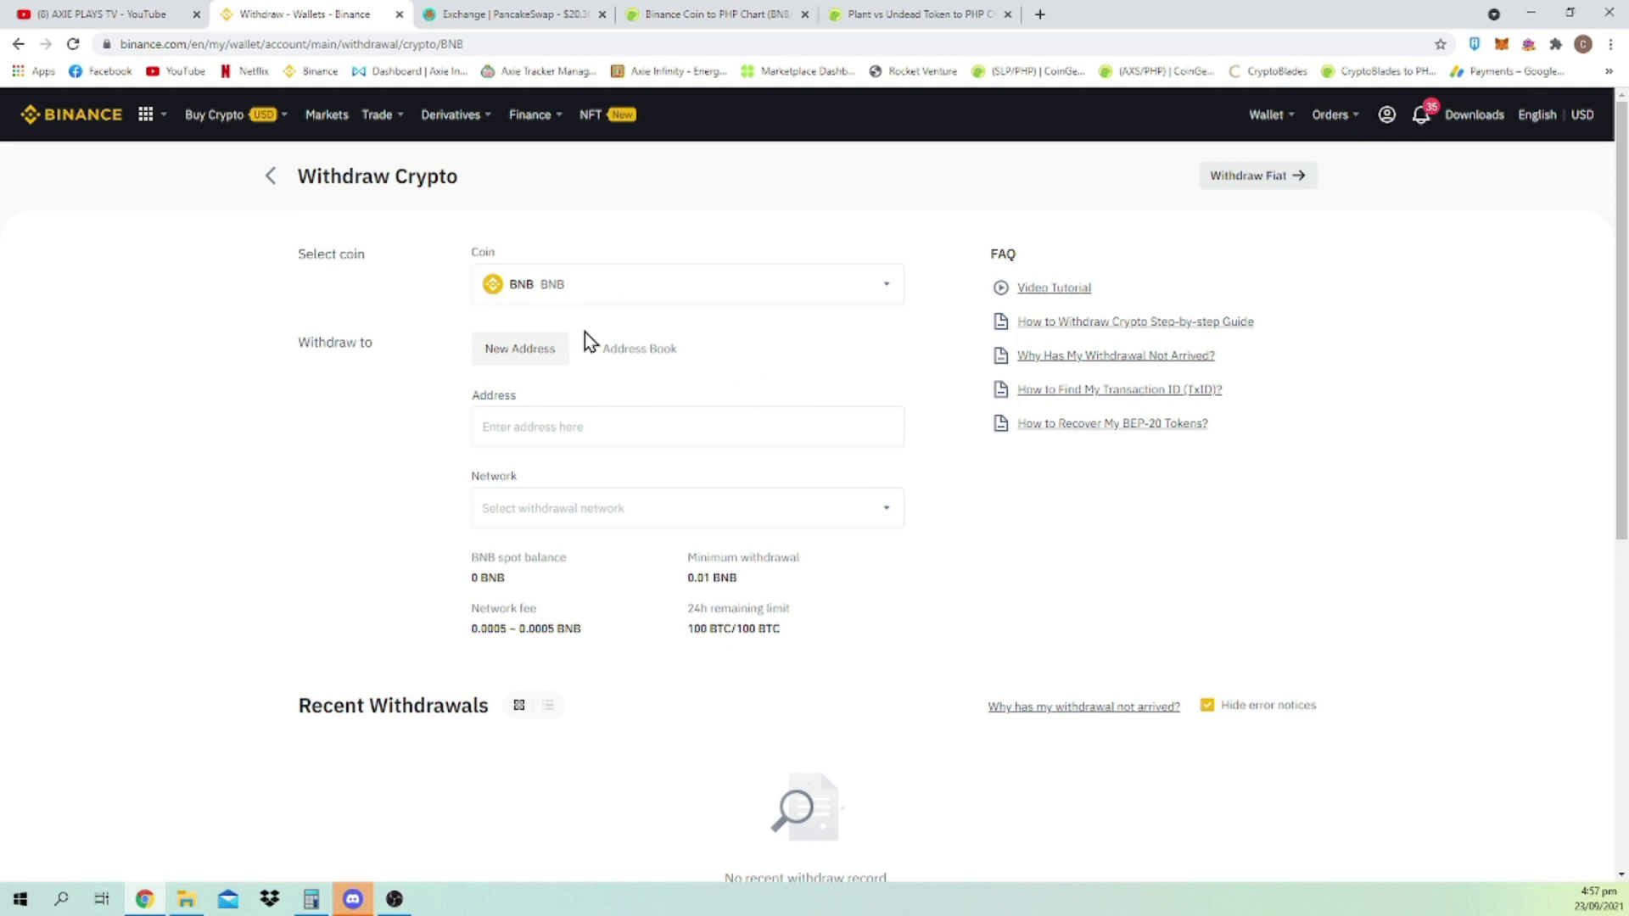
click(603, 426)
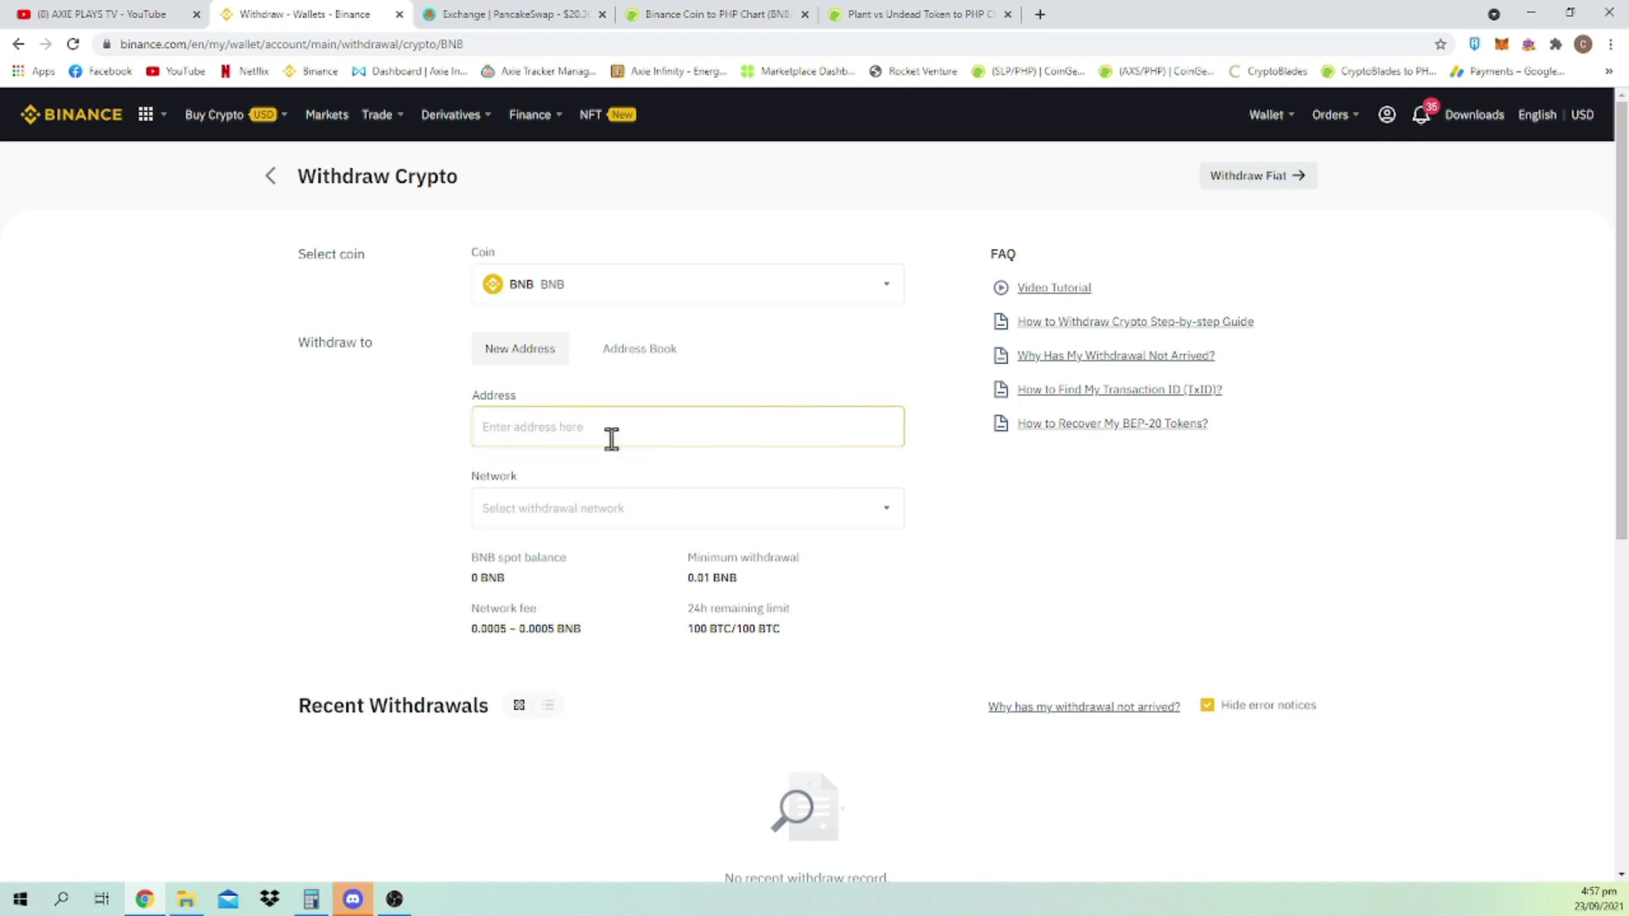
click(1507, 49)
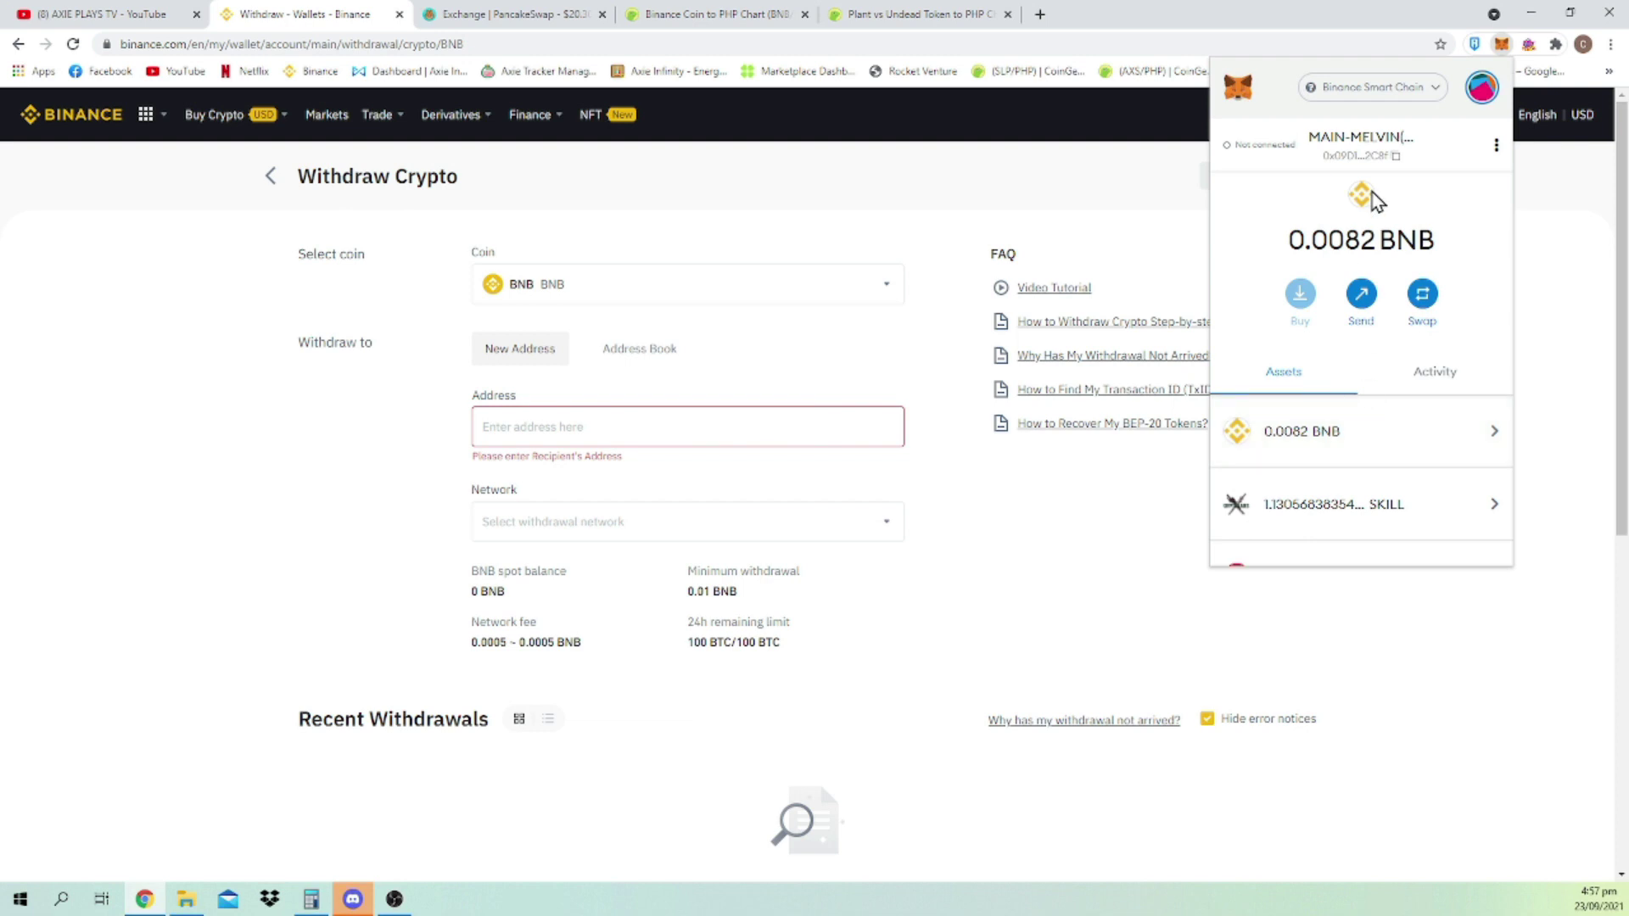
click(1362, 154)
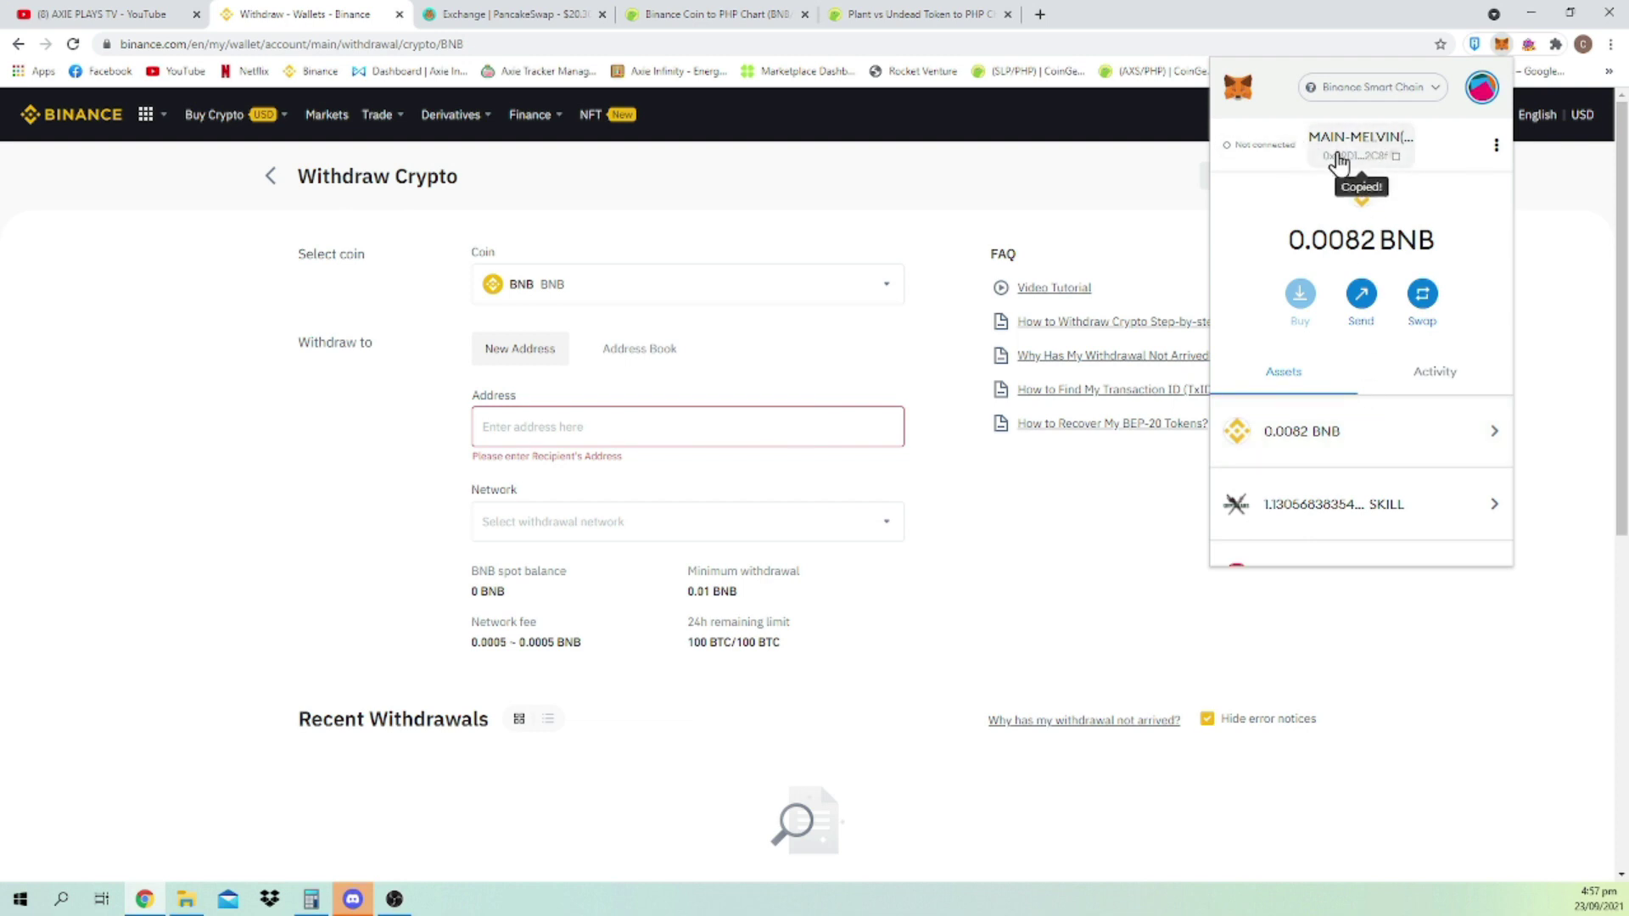
click(636, 426)
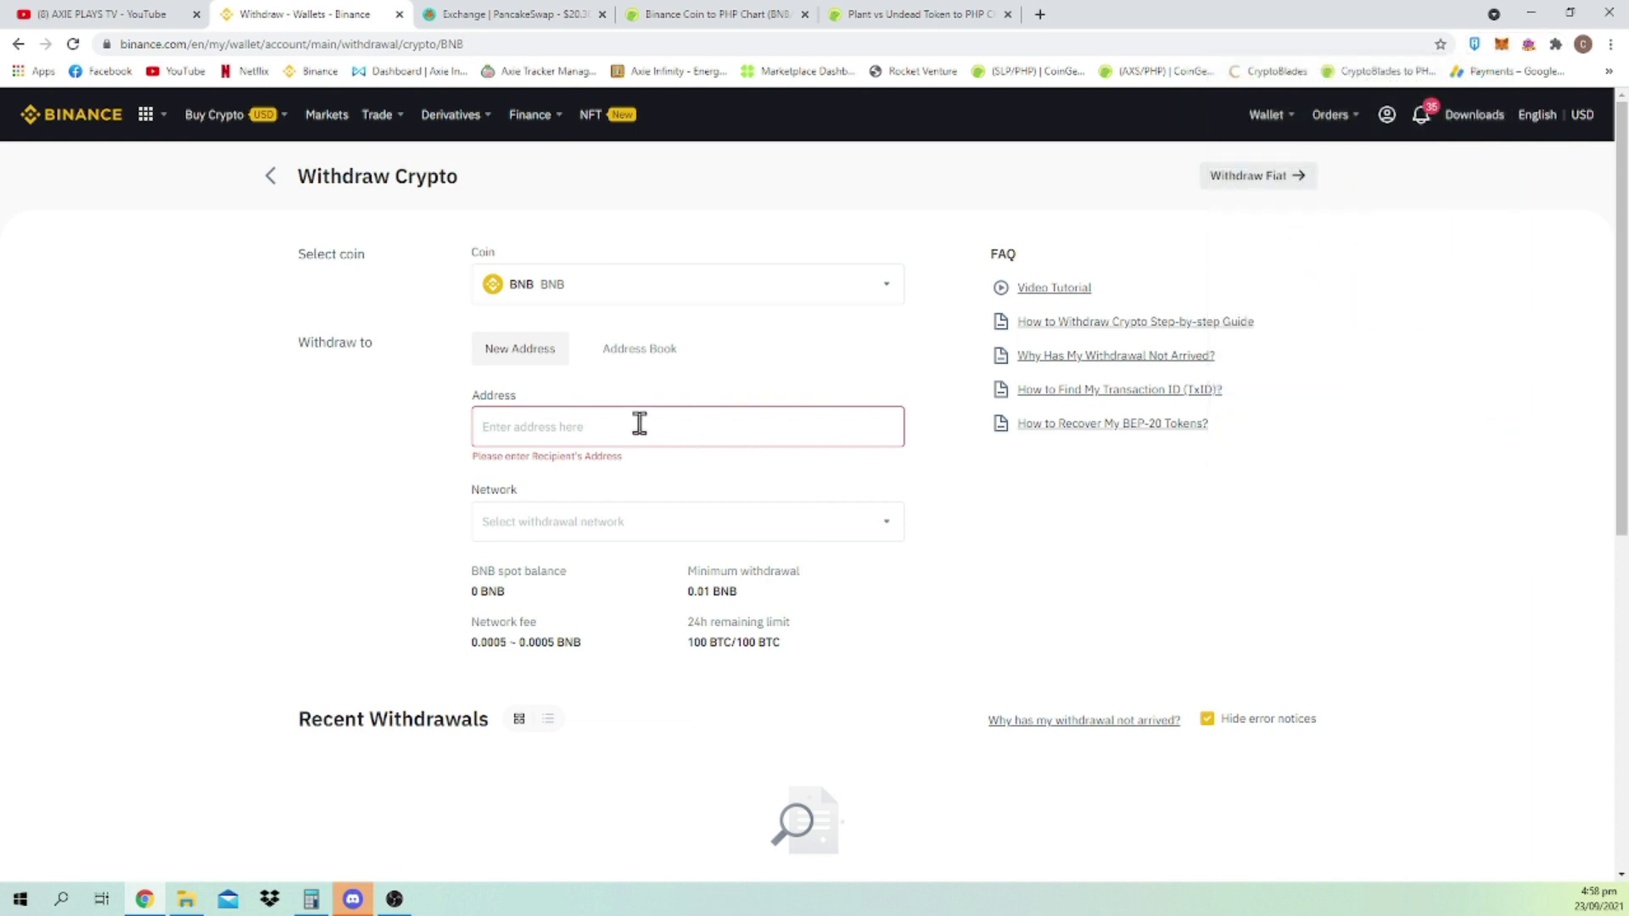
key(ctrl+v)
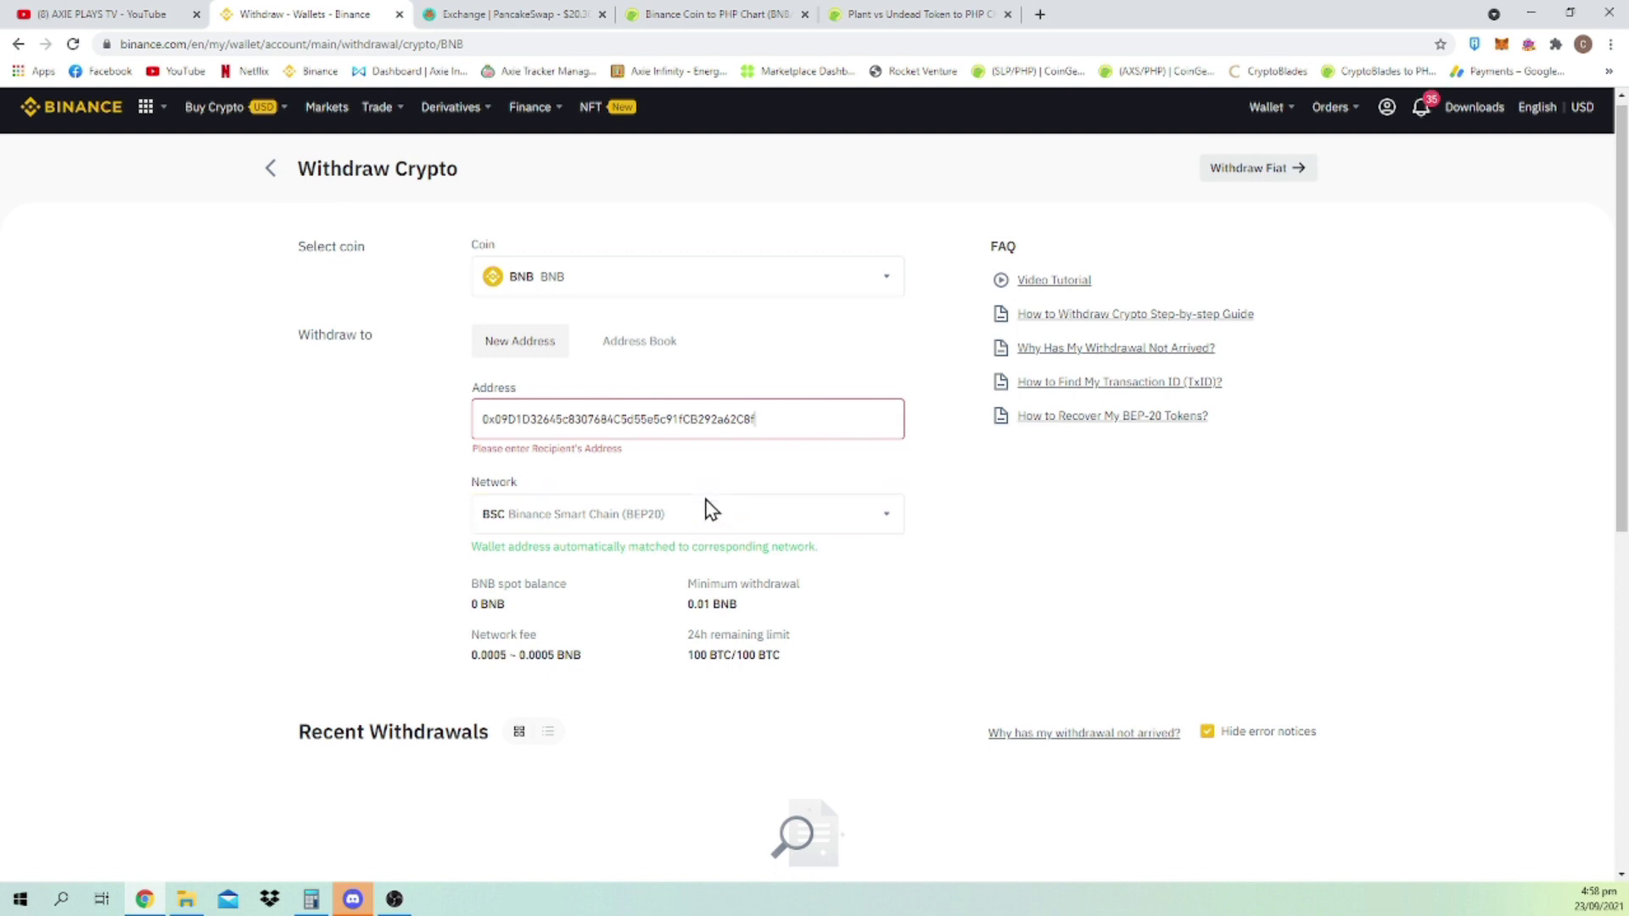
Commit the recipient address on the withdrawal form and try to set the withdrawal amount to the maximum.
scroll(706, 509, down, 1)
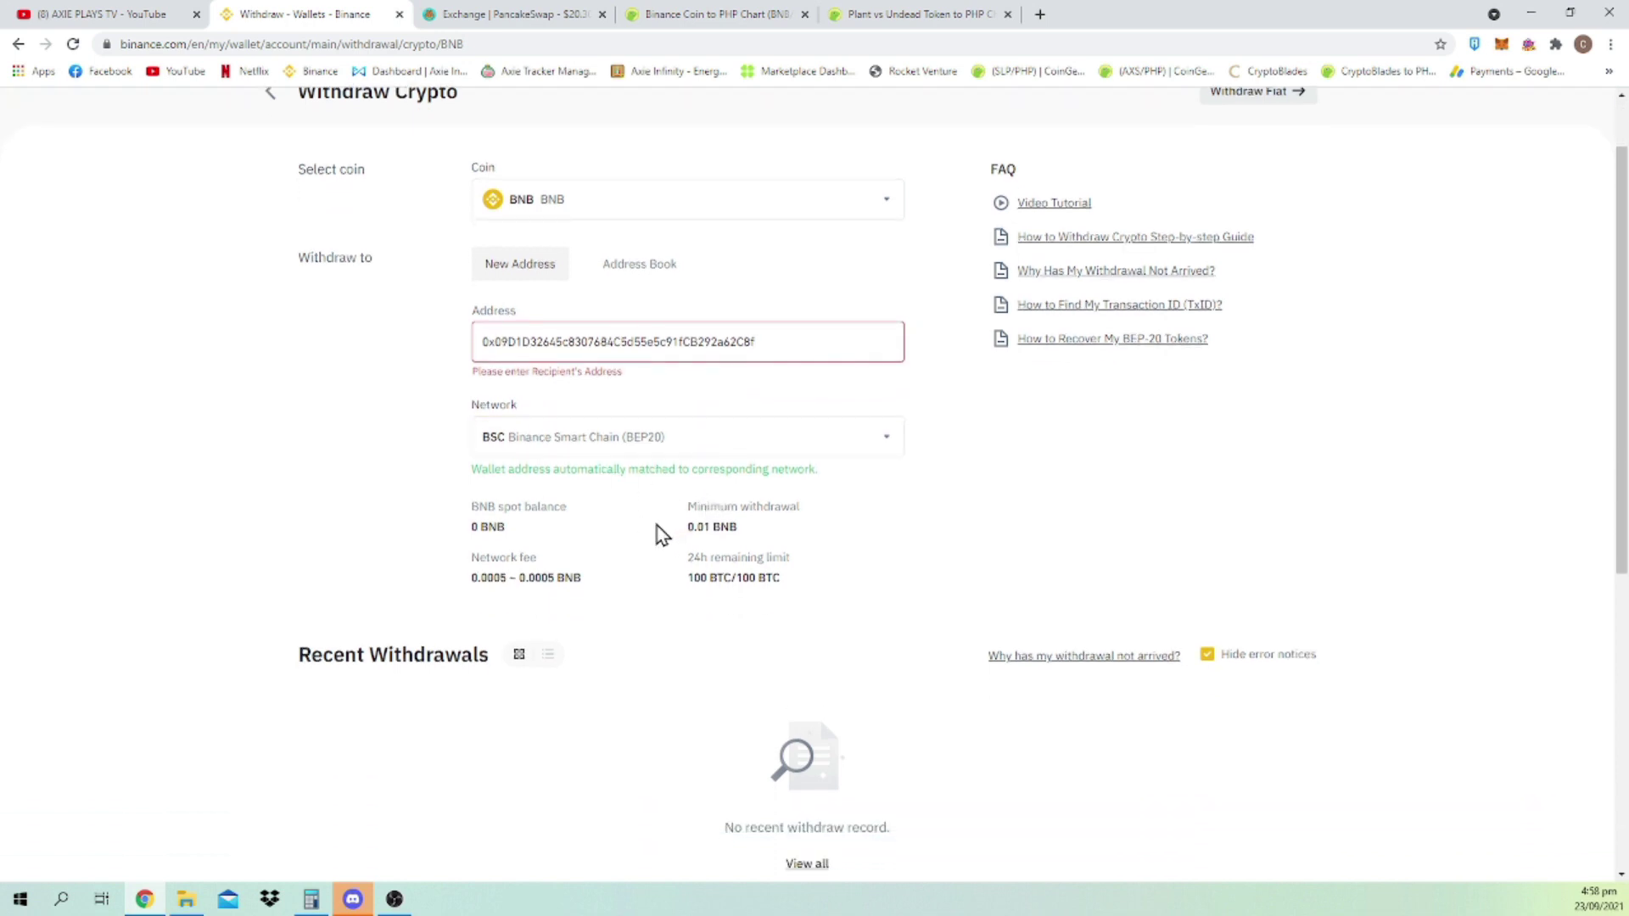
scroll(661, 543, down, 1)
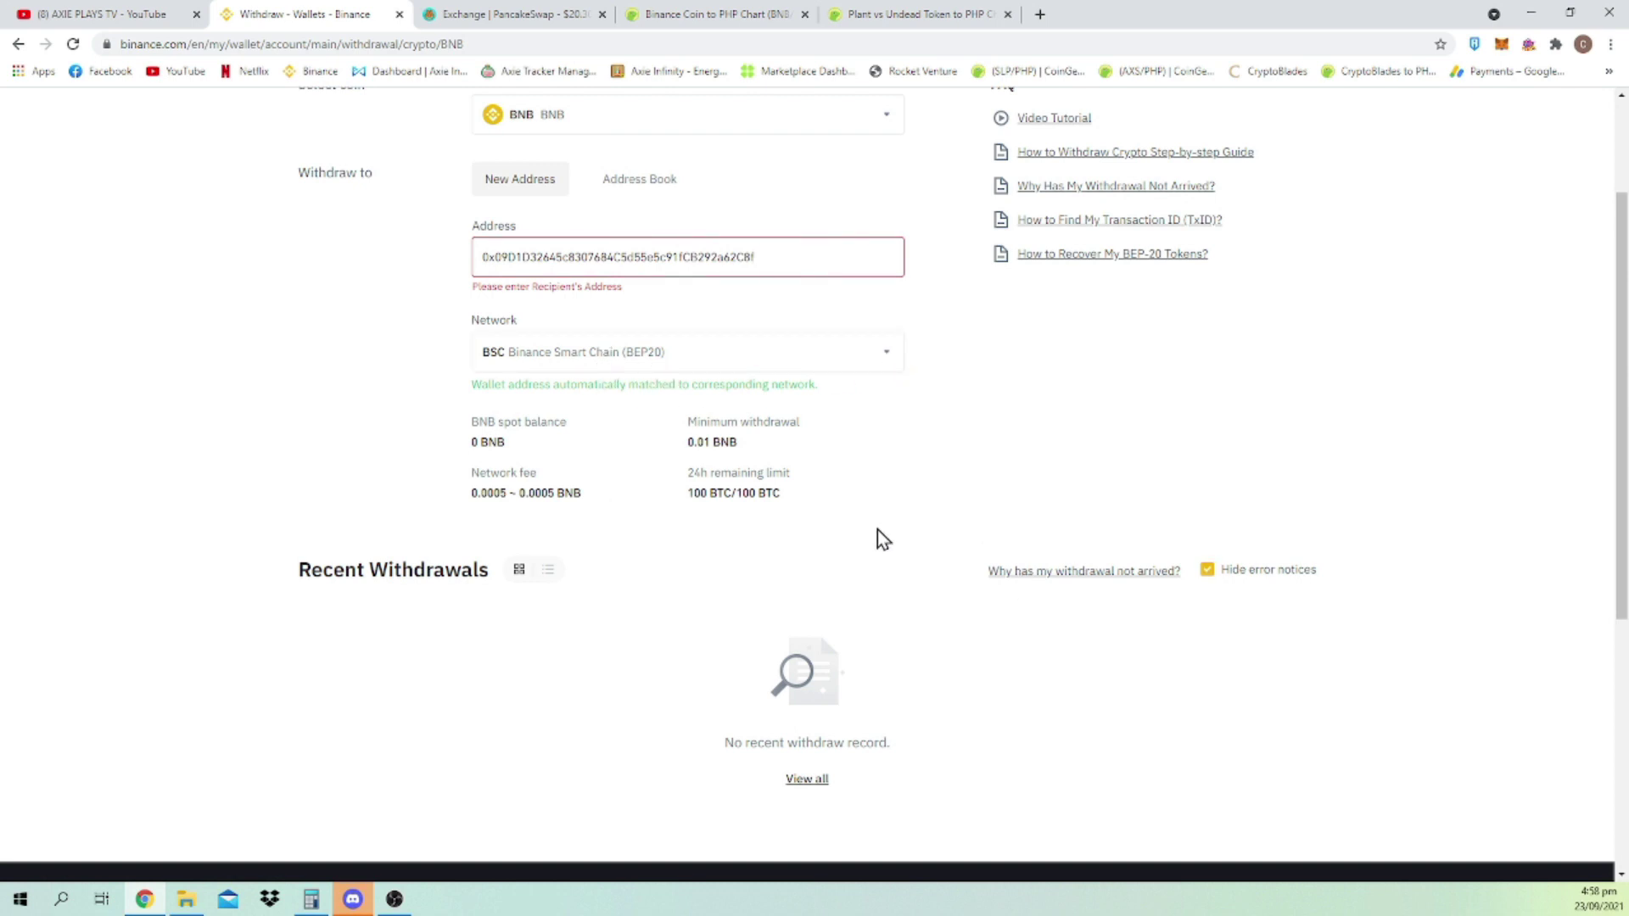
scroll(746, 555, up, 1)
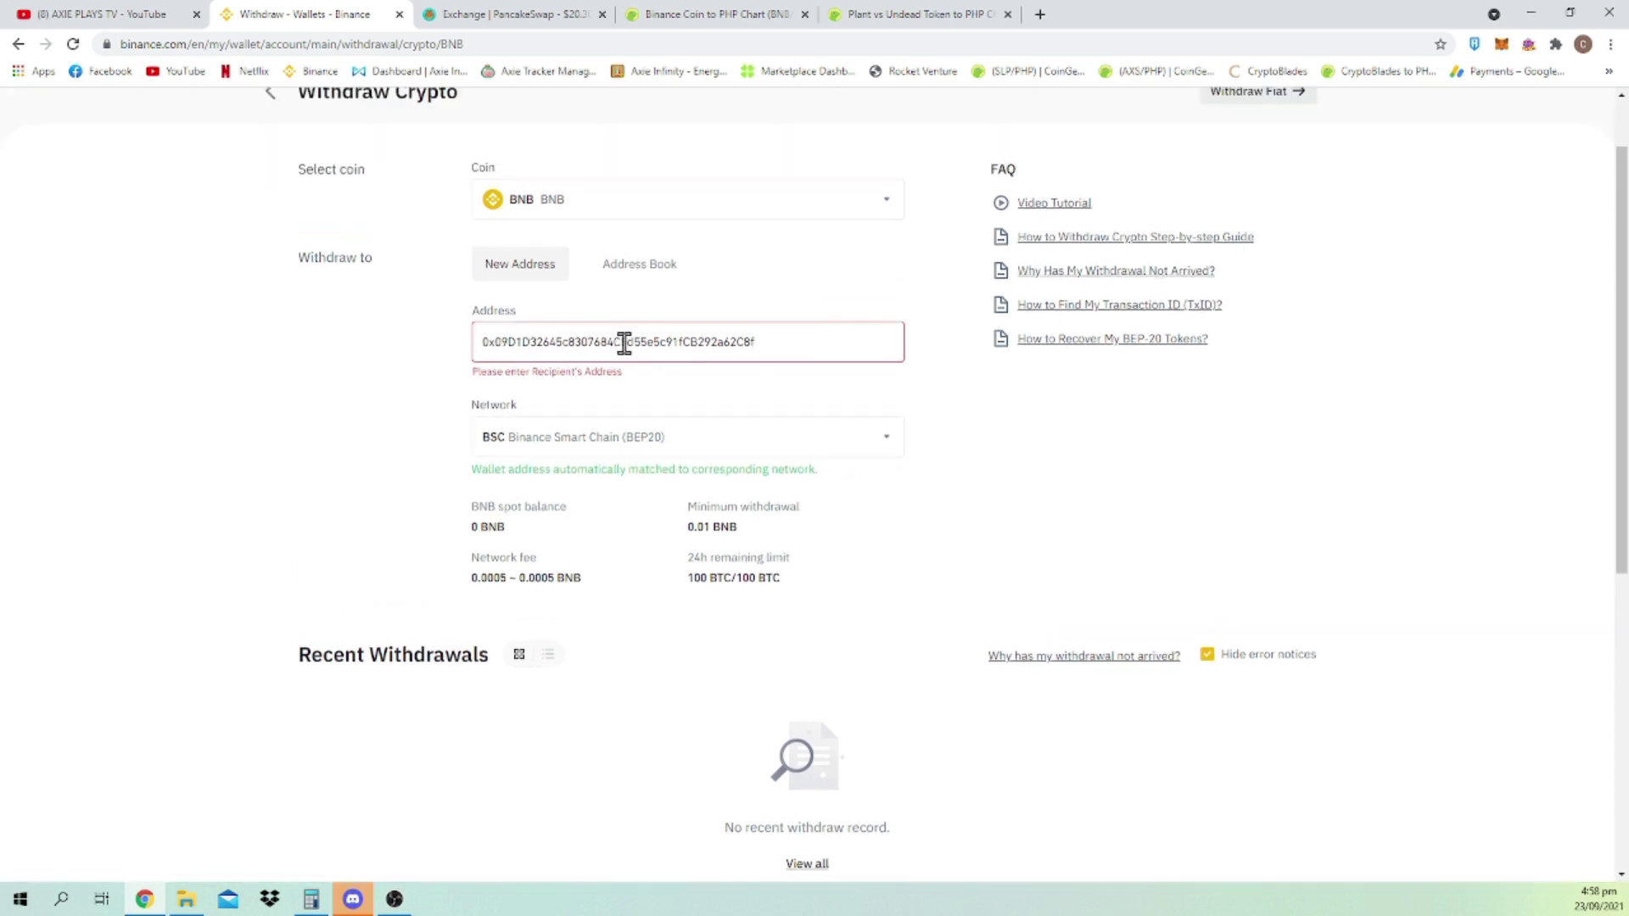
click(706, 395)
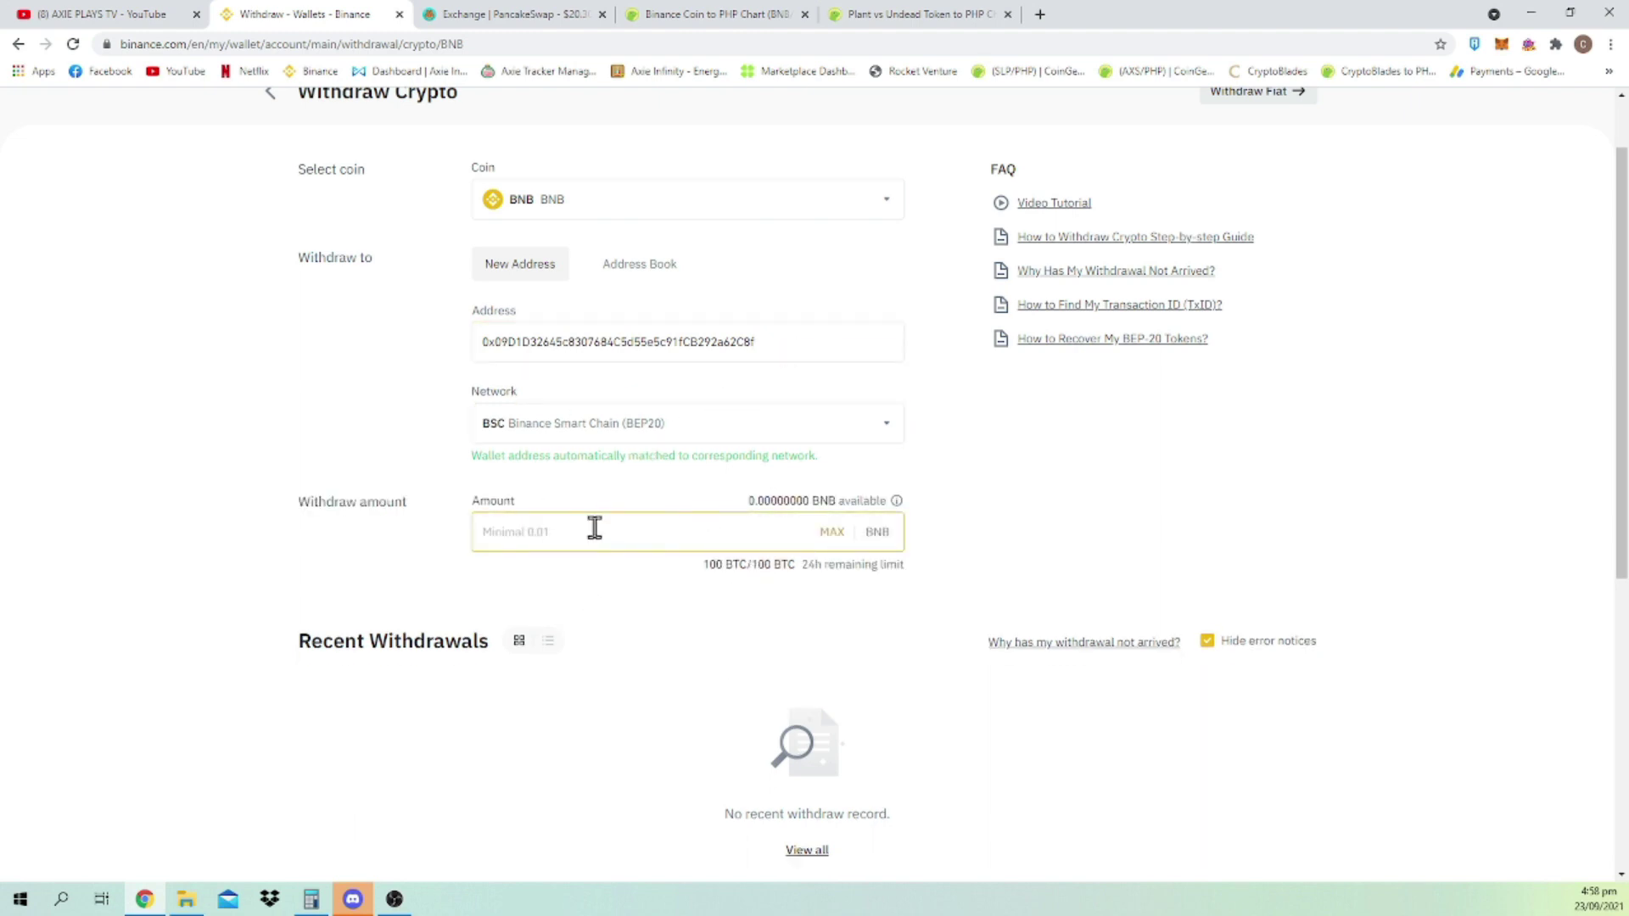
click(844, 543)
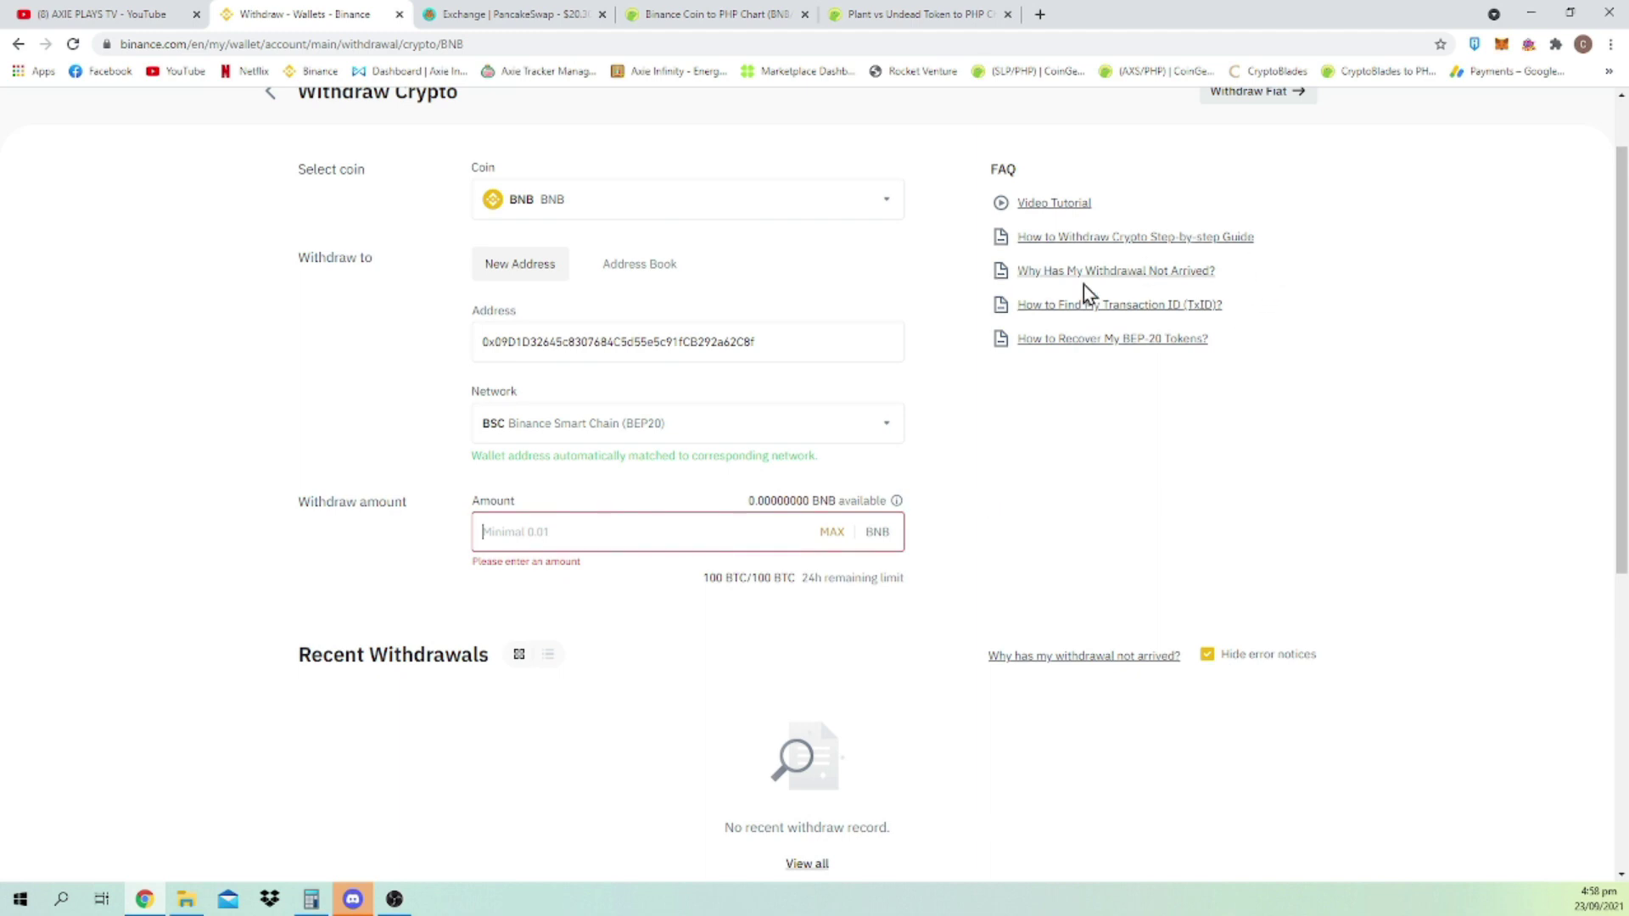
Review the withdrawal form and the Recent Withdrawals section, switching that section to its other layout and back.
scroll(902, 221, up, 1)
scroll(719, 476, down, 2)
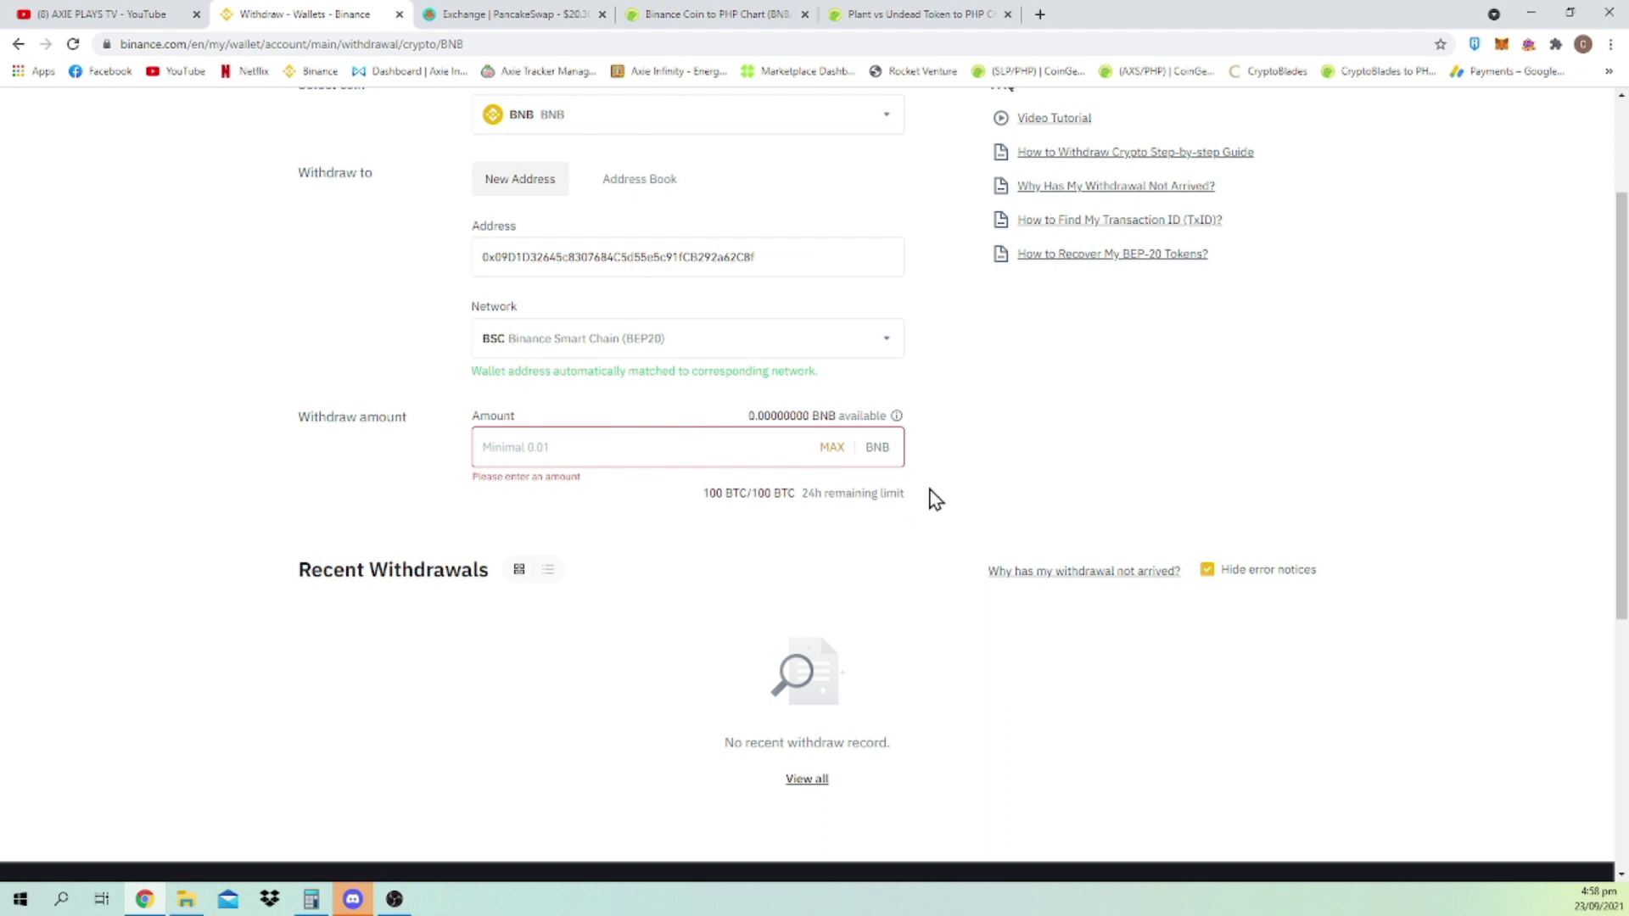
scroll(974, 471, down, 1)
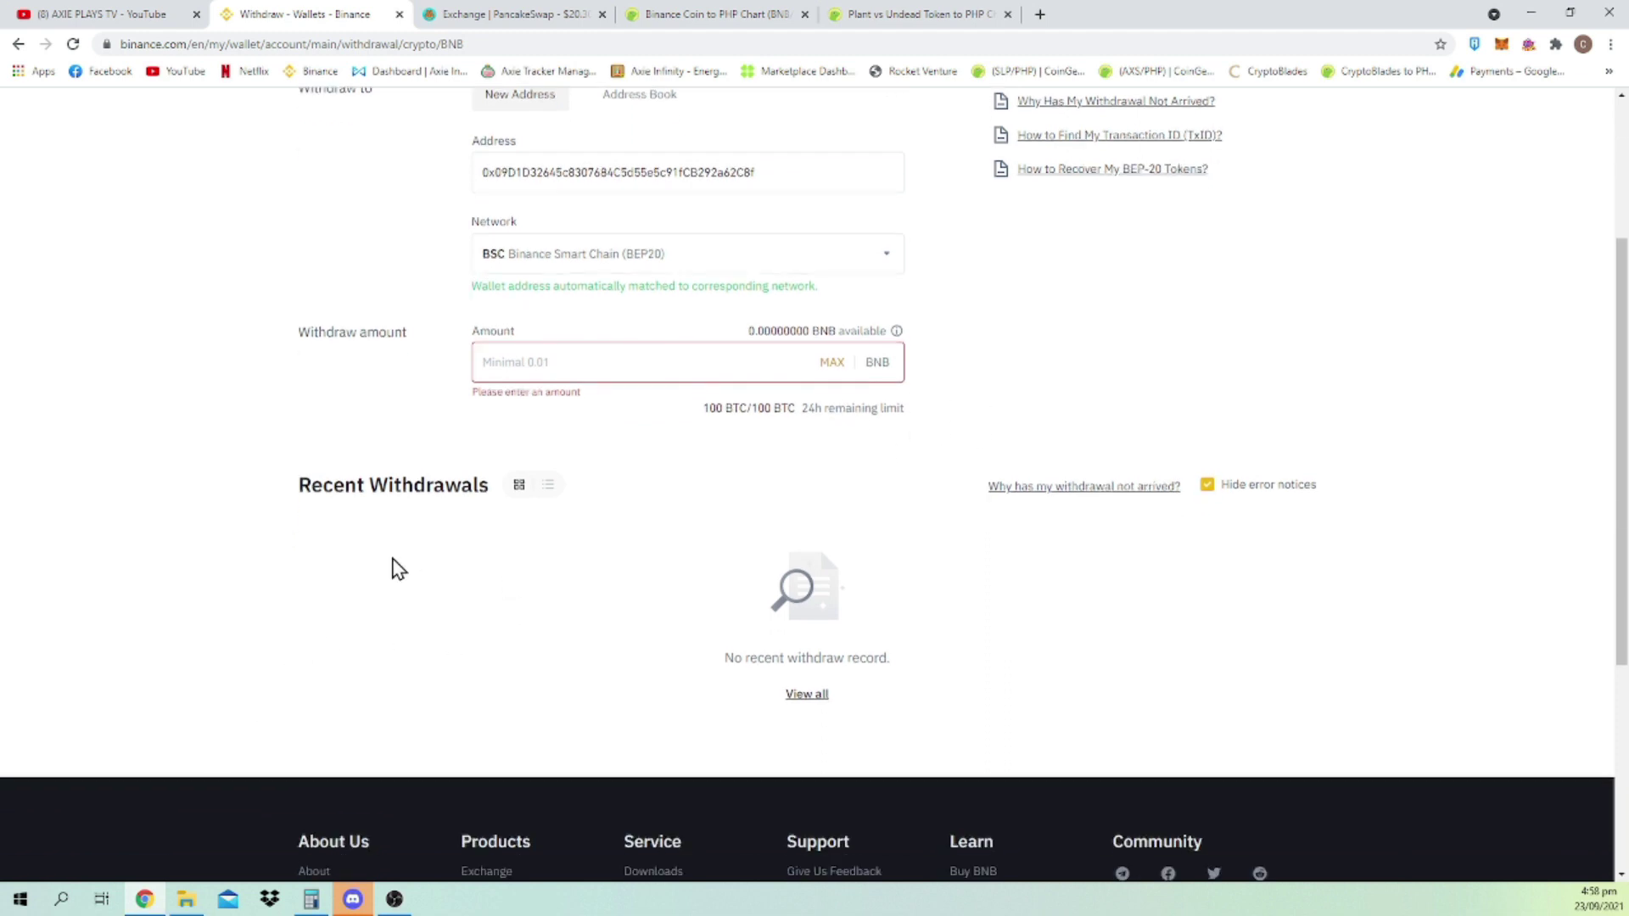
click(549, 492)
click(514, 492)
Check the BNB balance in MetaMask again and view the BNB to PVU exchange on PancakeSwap.
click(1506, 43)
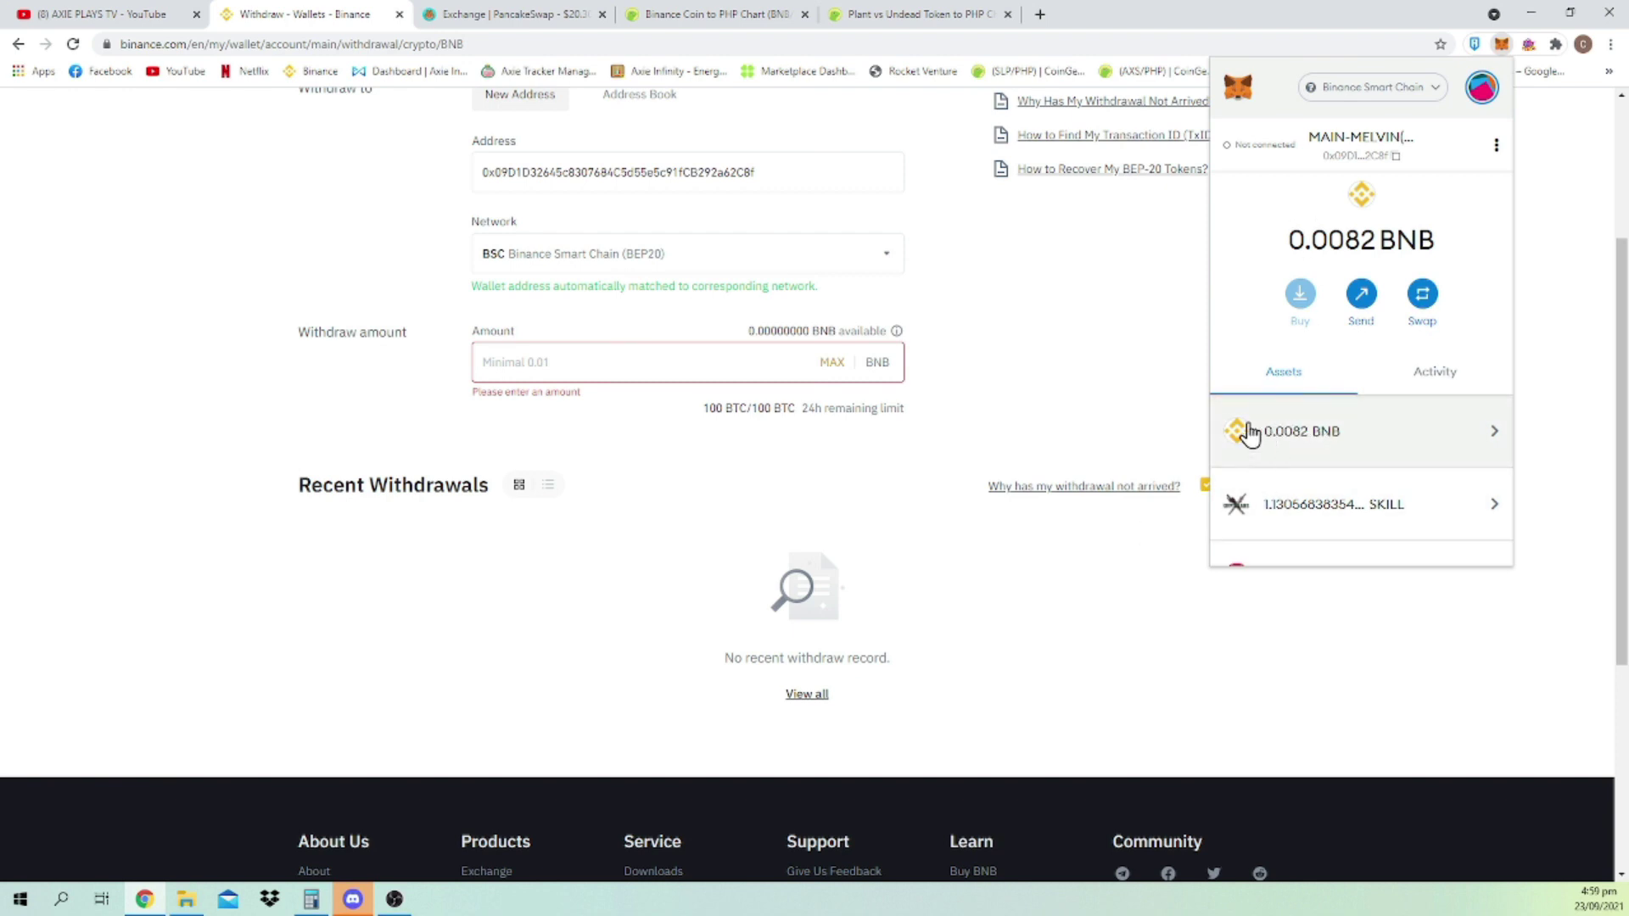
click(1501, 44)
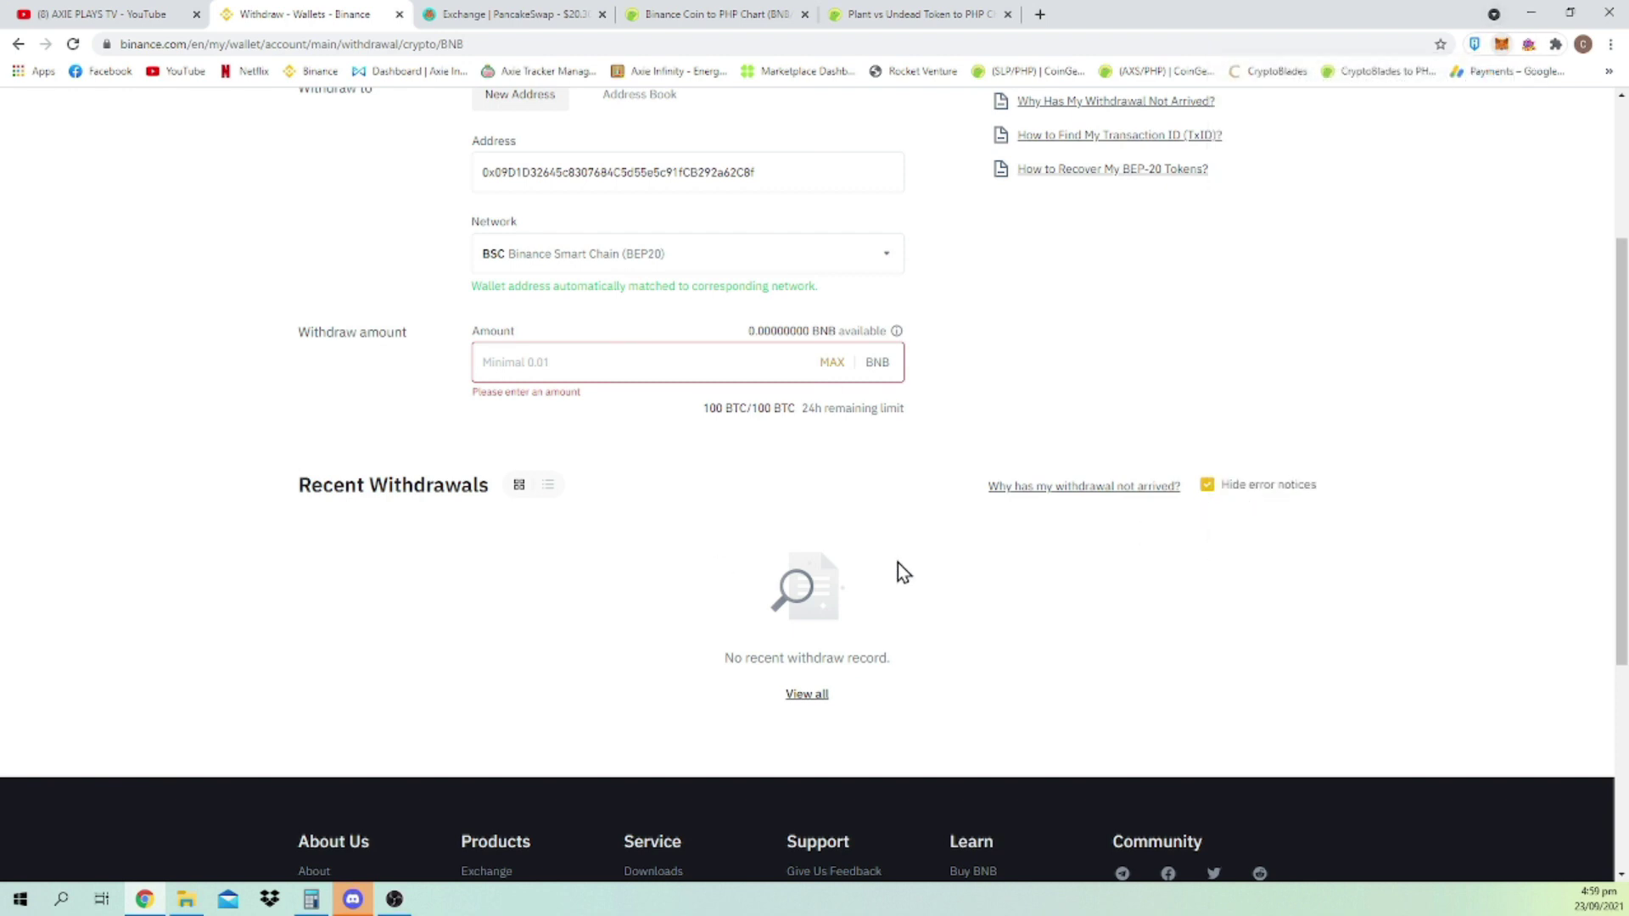
scroll(898, 563, up, 3)
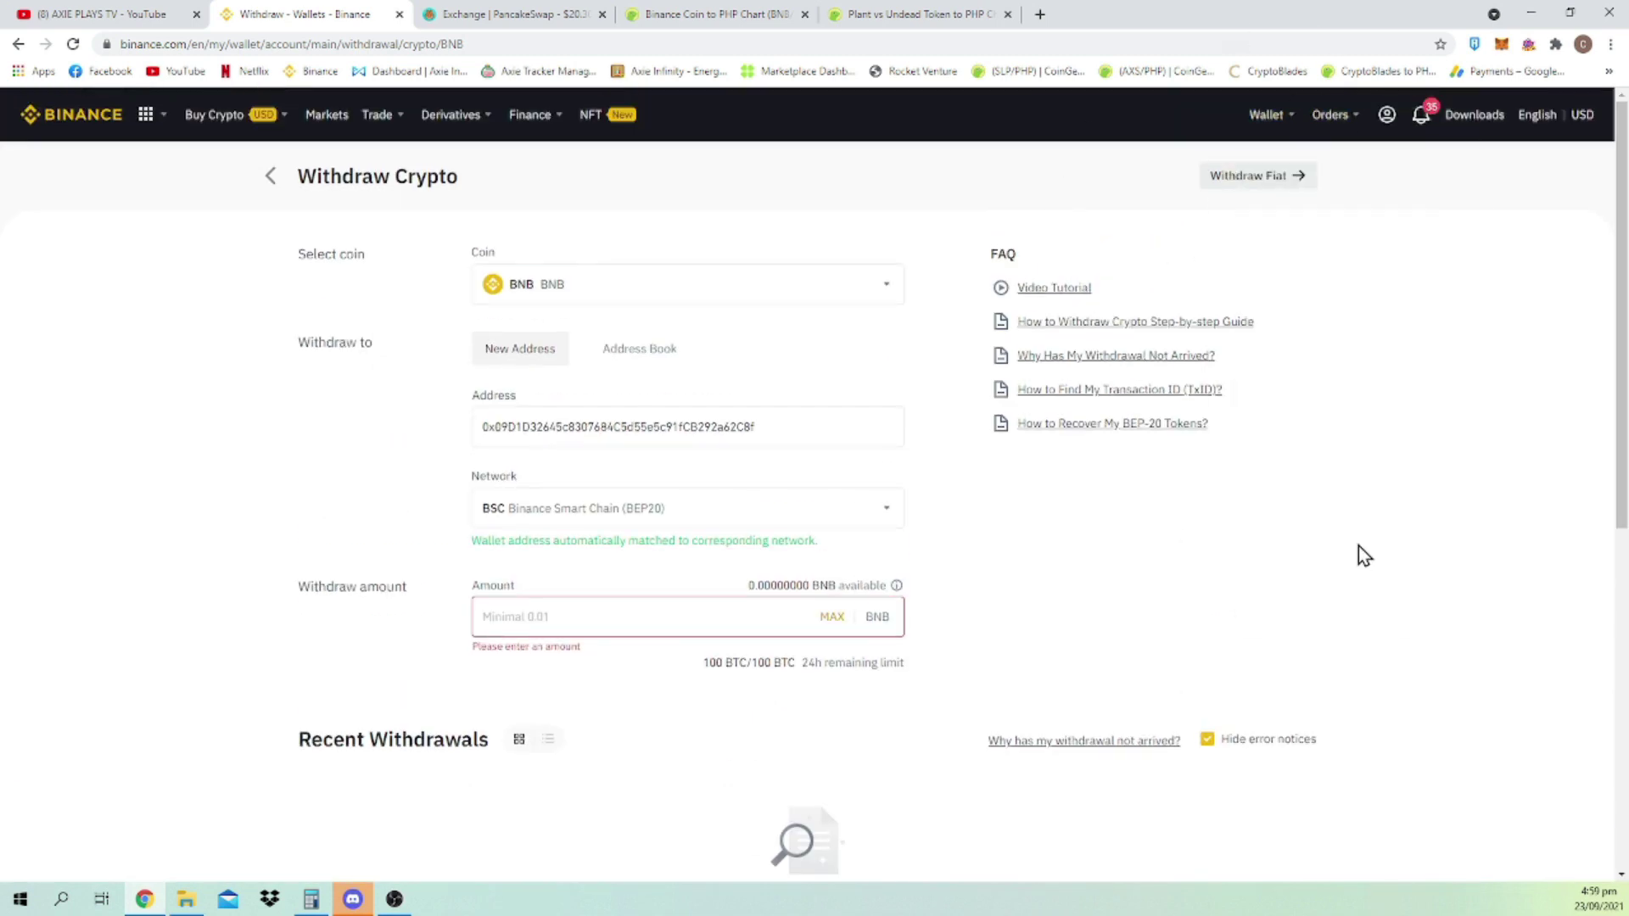
click(1502, 45)
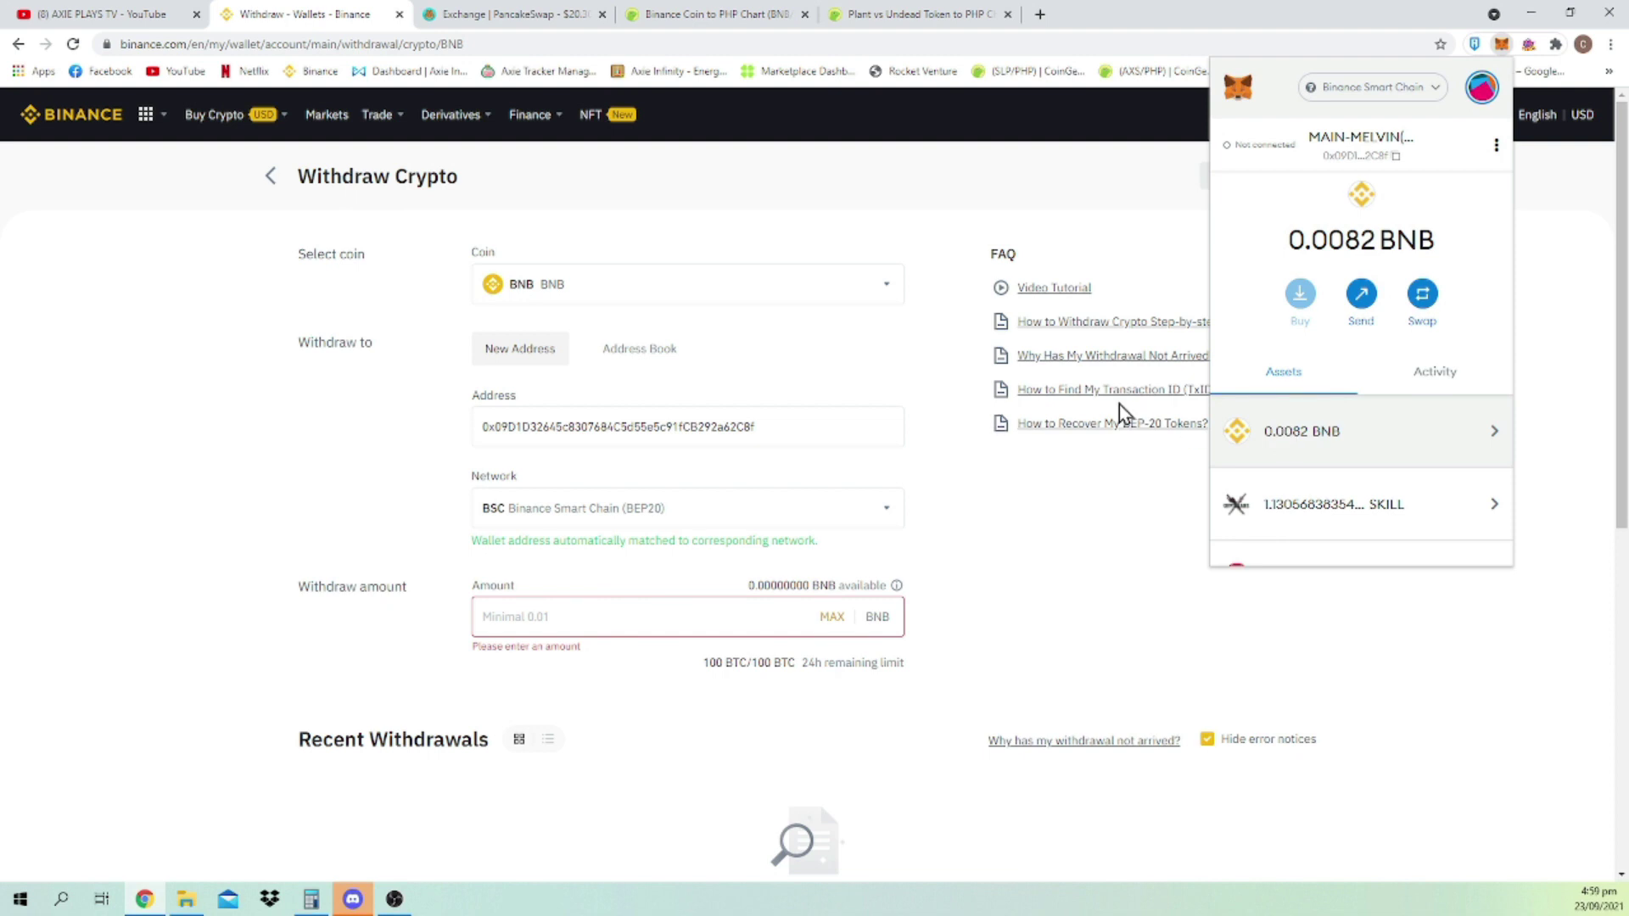
click(517, 17)
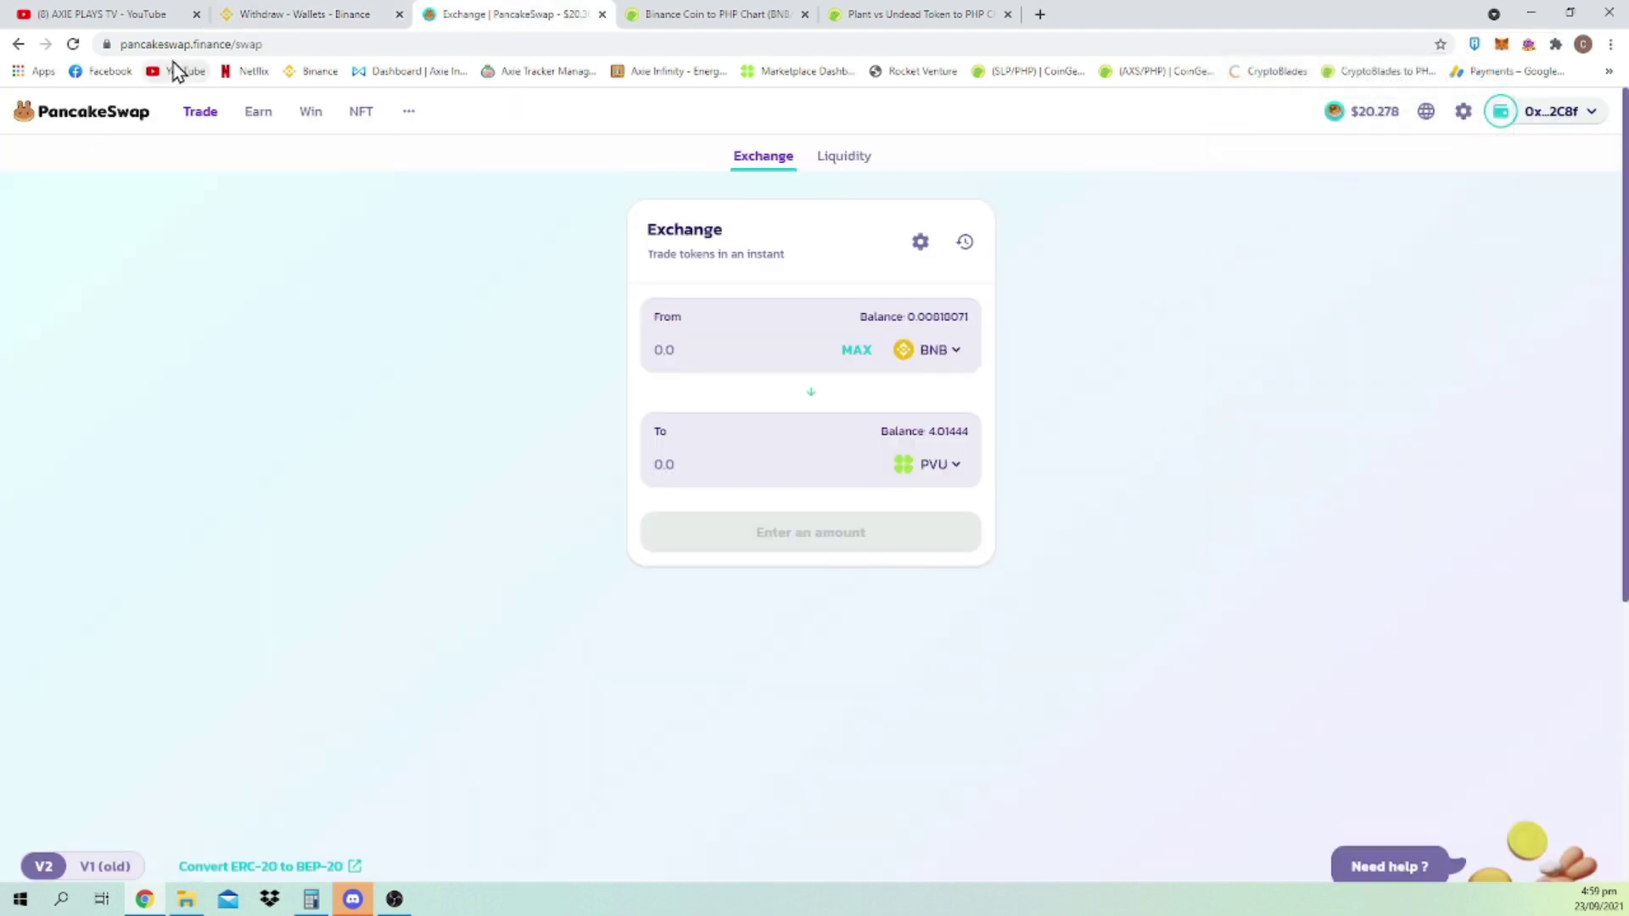
Switch back to Binance and open P2P Trading to show the BNB buy offers in PHP.
click(292, 12)
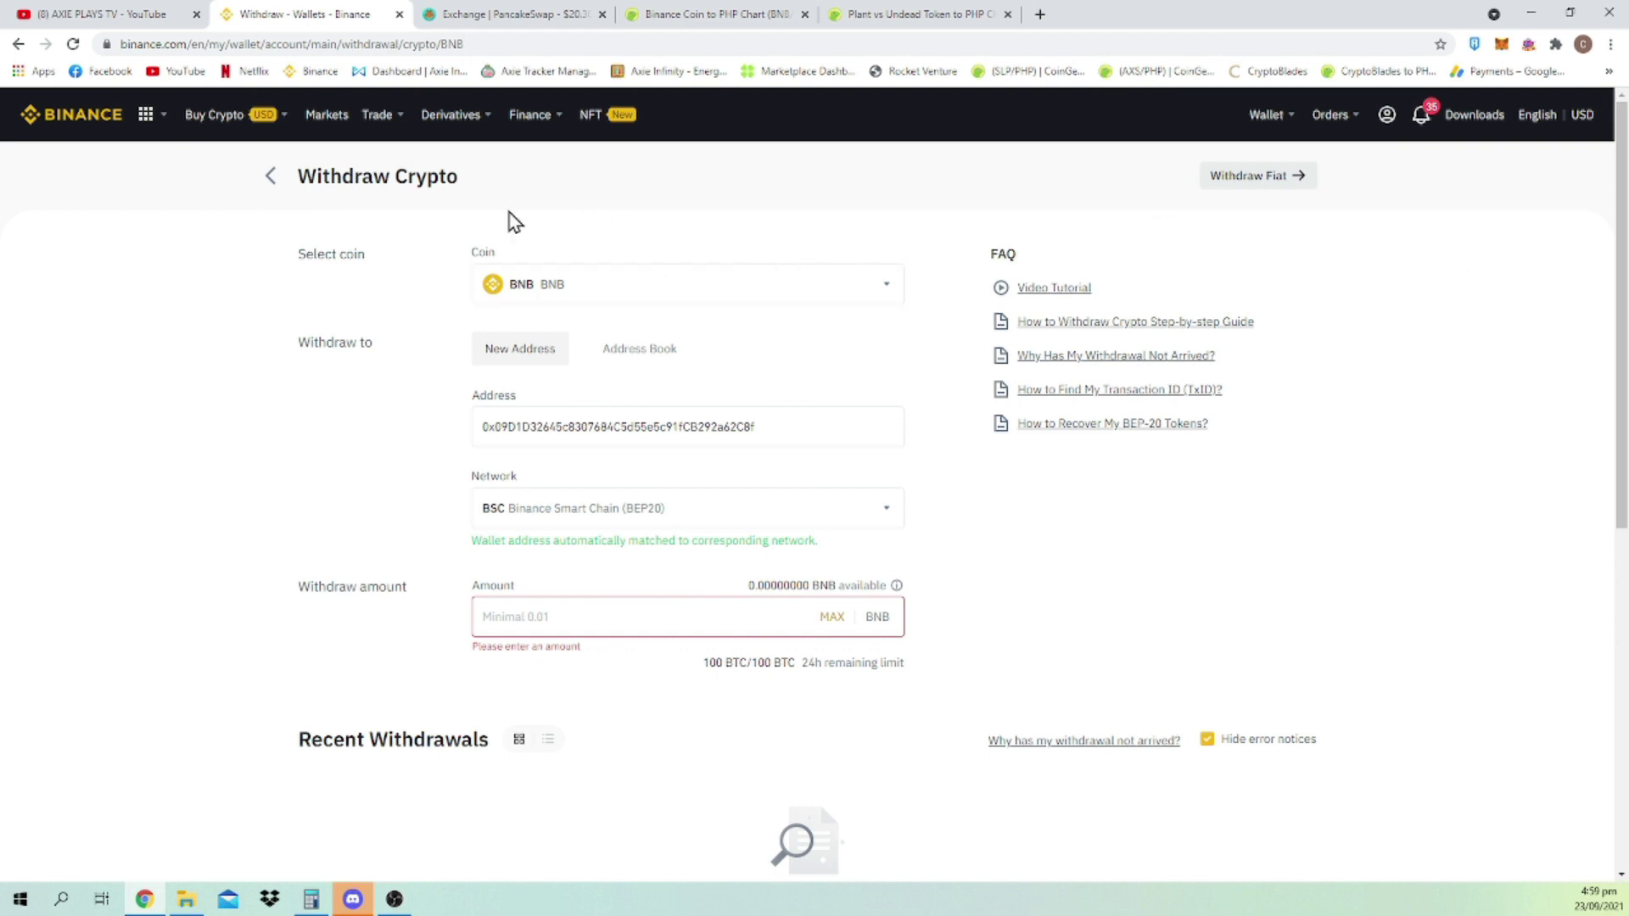
mouse_move(204, 127)
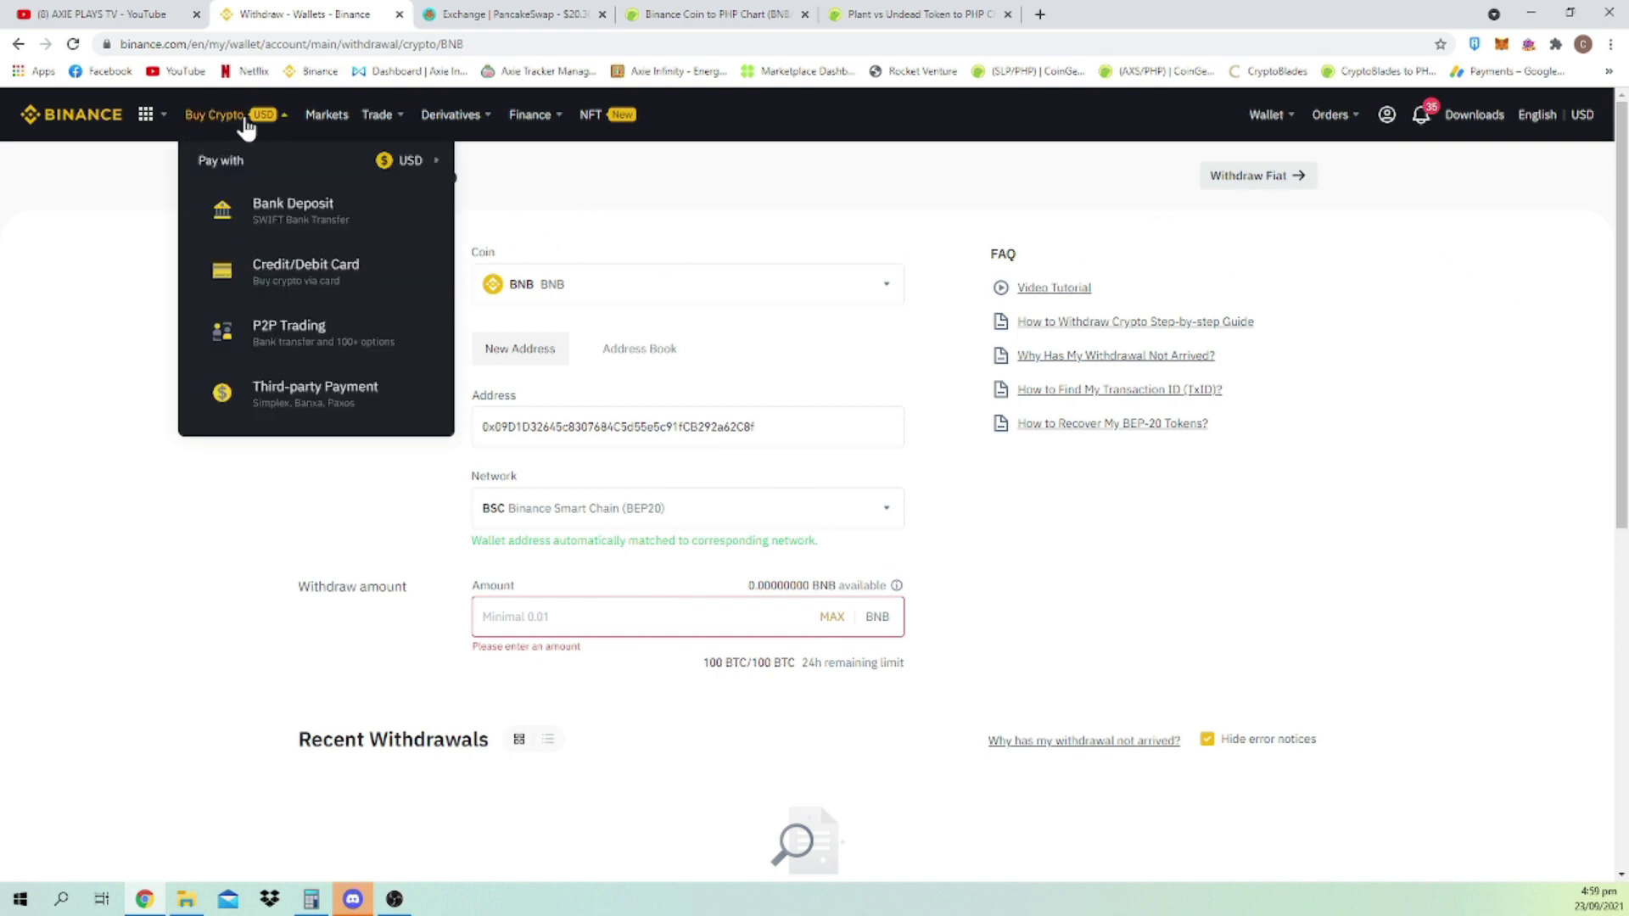
click(222, 344)
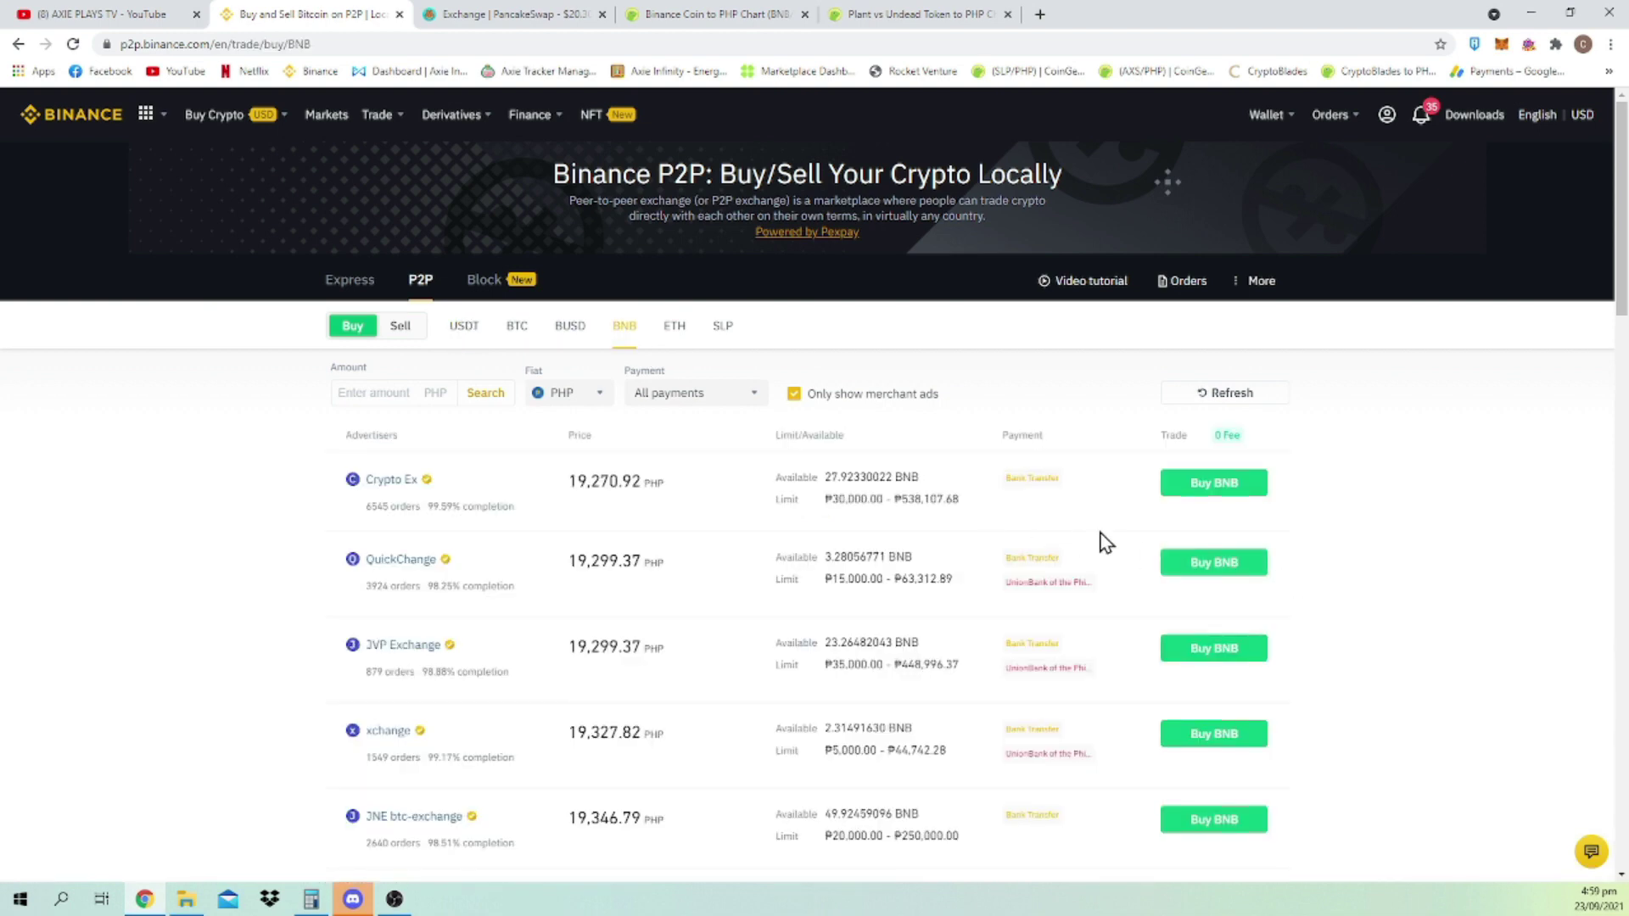
Filter the BNB buy offers by the Gcash payment method.
click(678, 396)
click(698, 509)
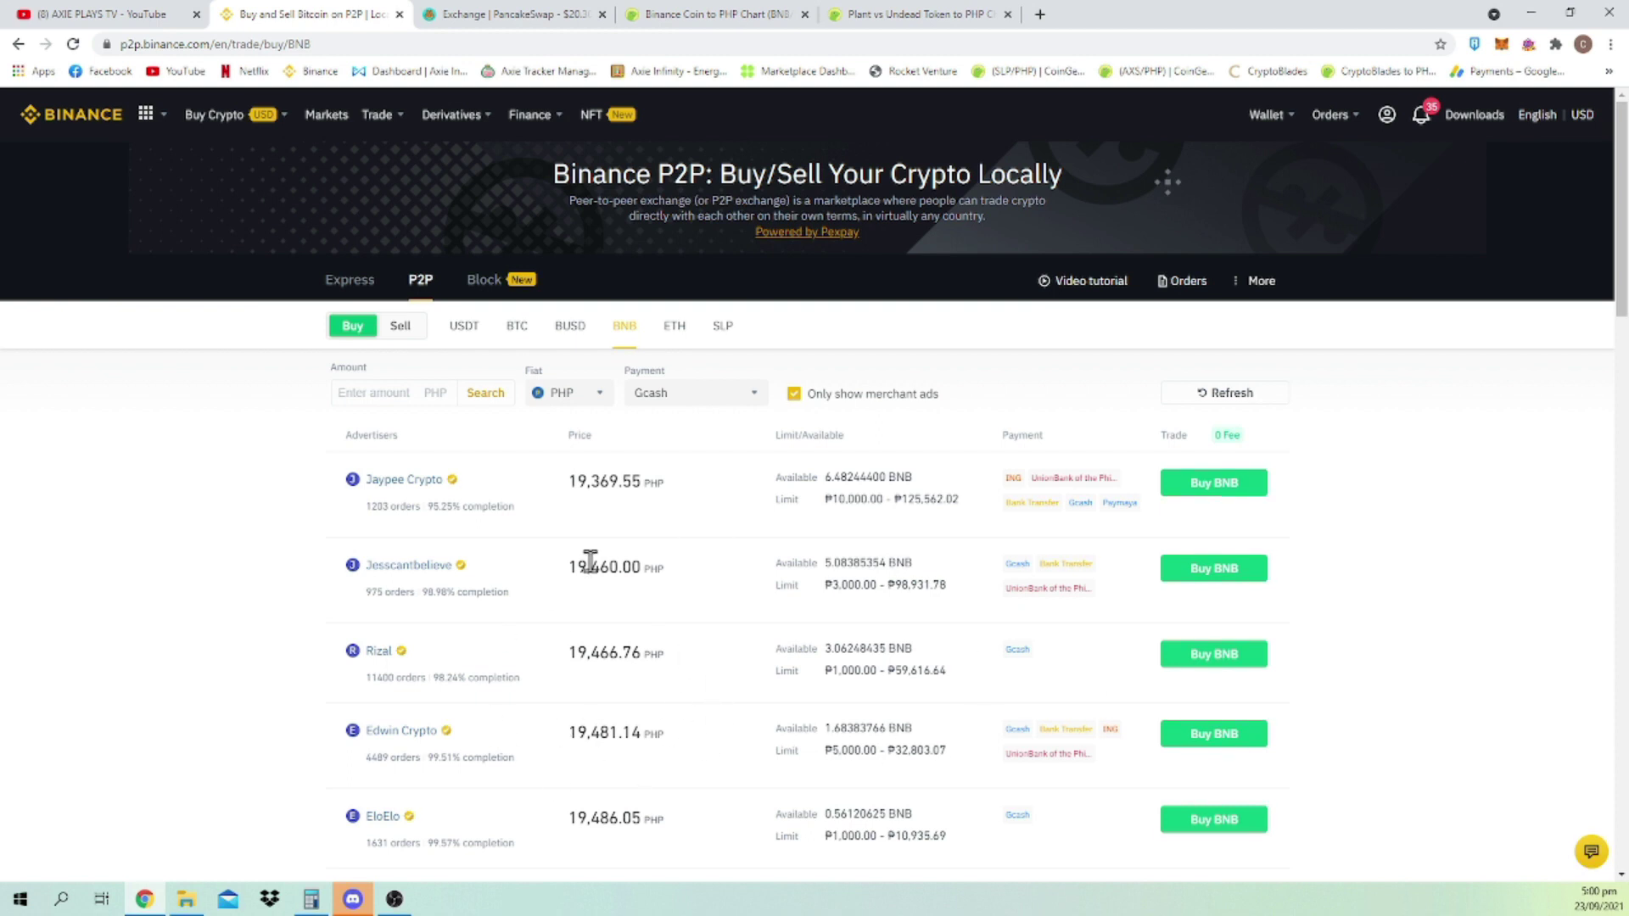
Find BNB in the Fiat and Spot wallet by searching for "bnb" and open its withdrawal form.
mouse_move(1275, 123)
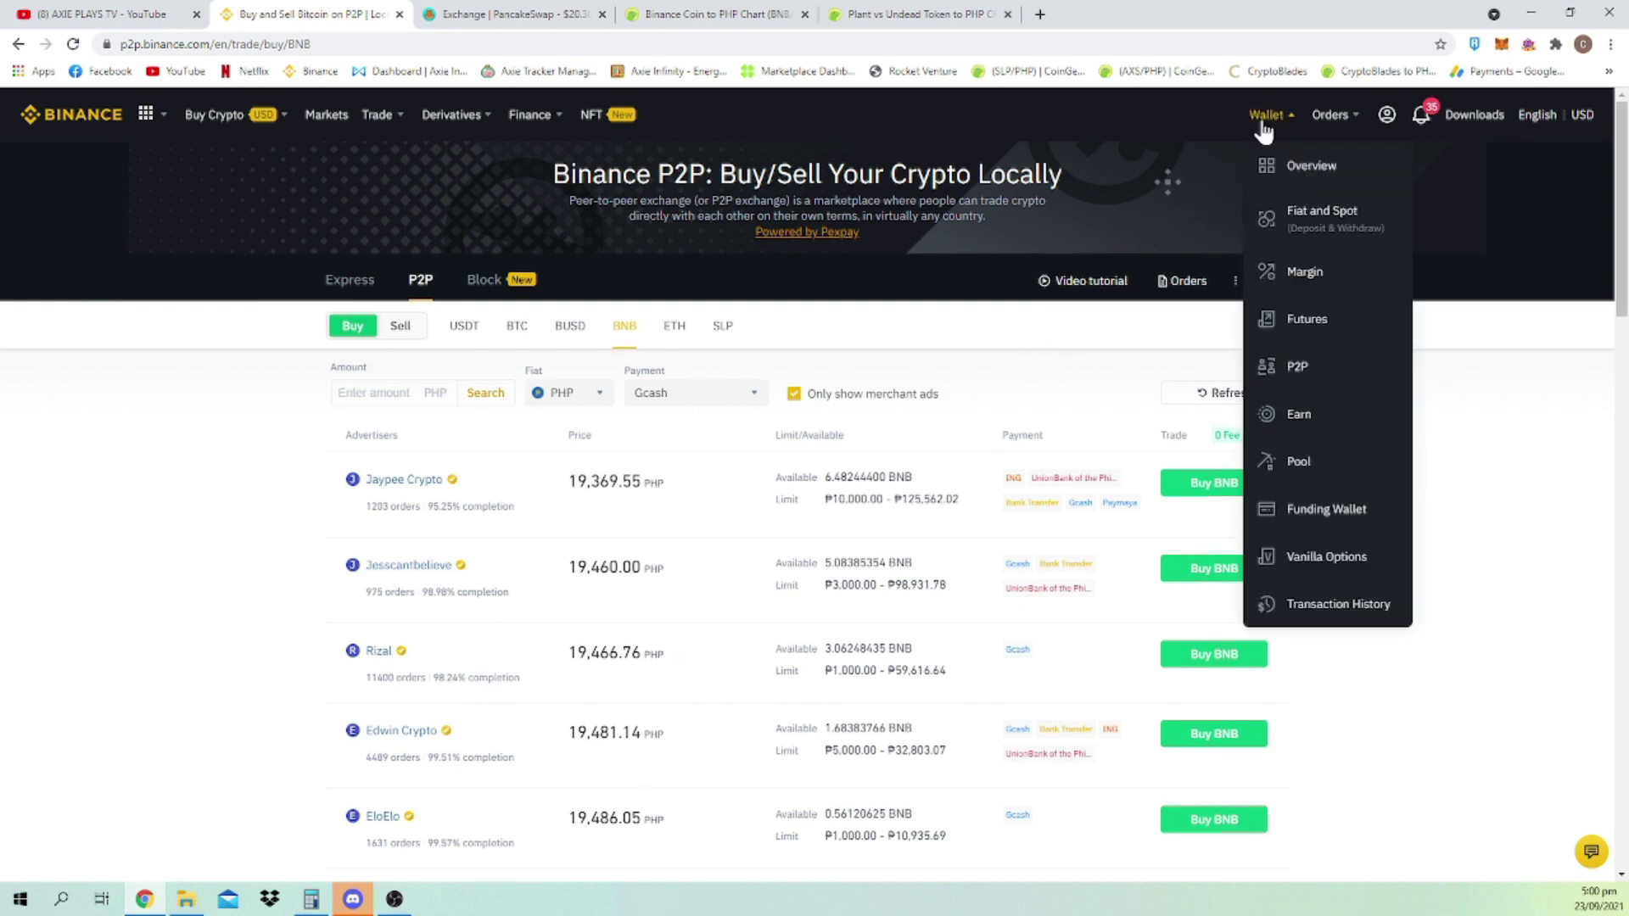
click(1309, 223)
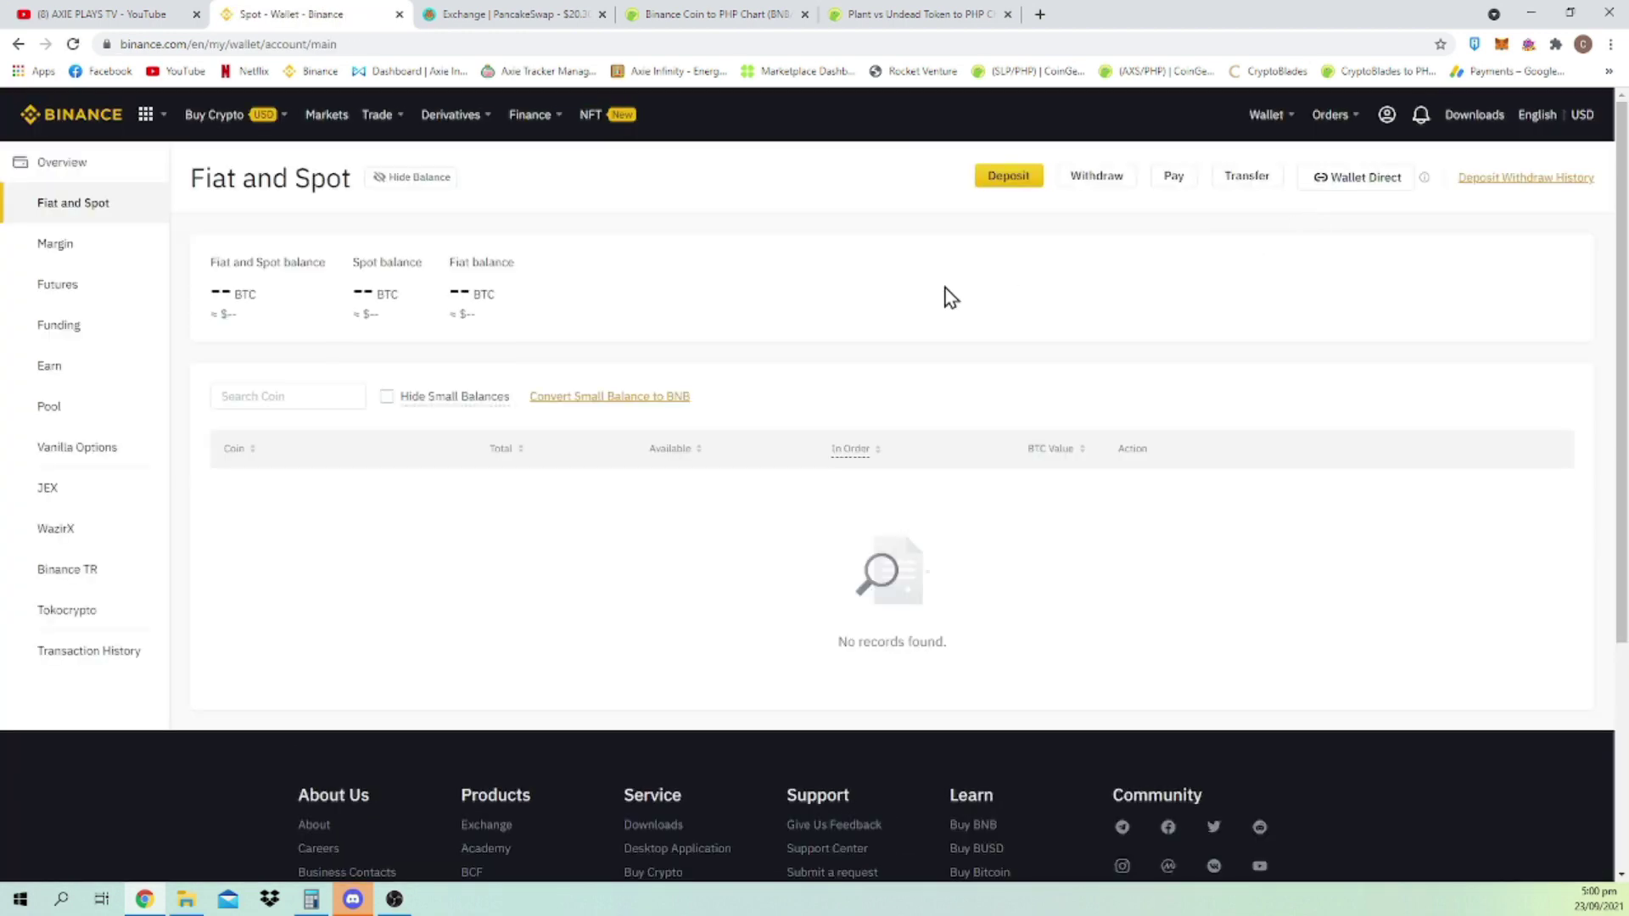
click(286, 397)
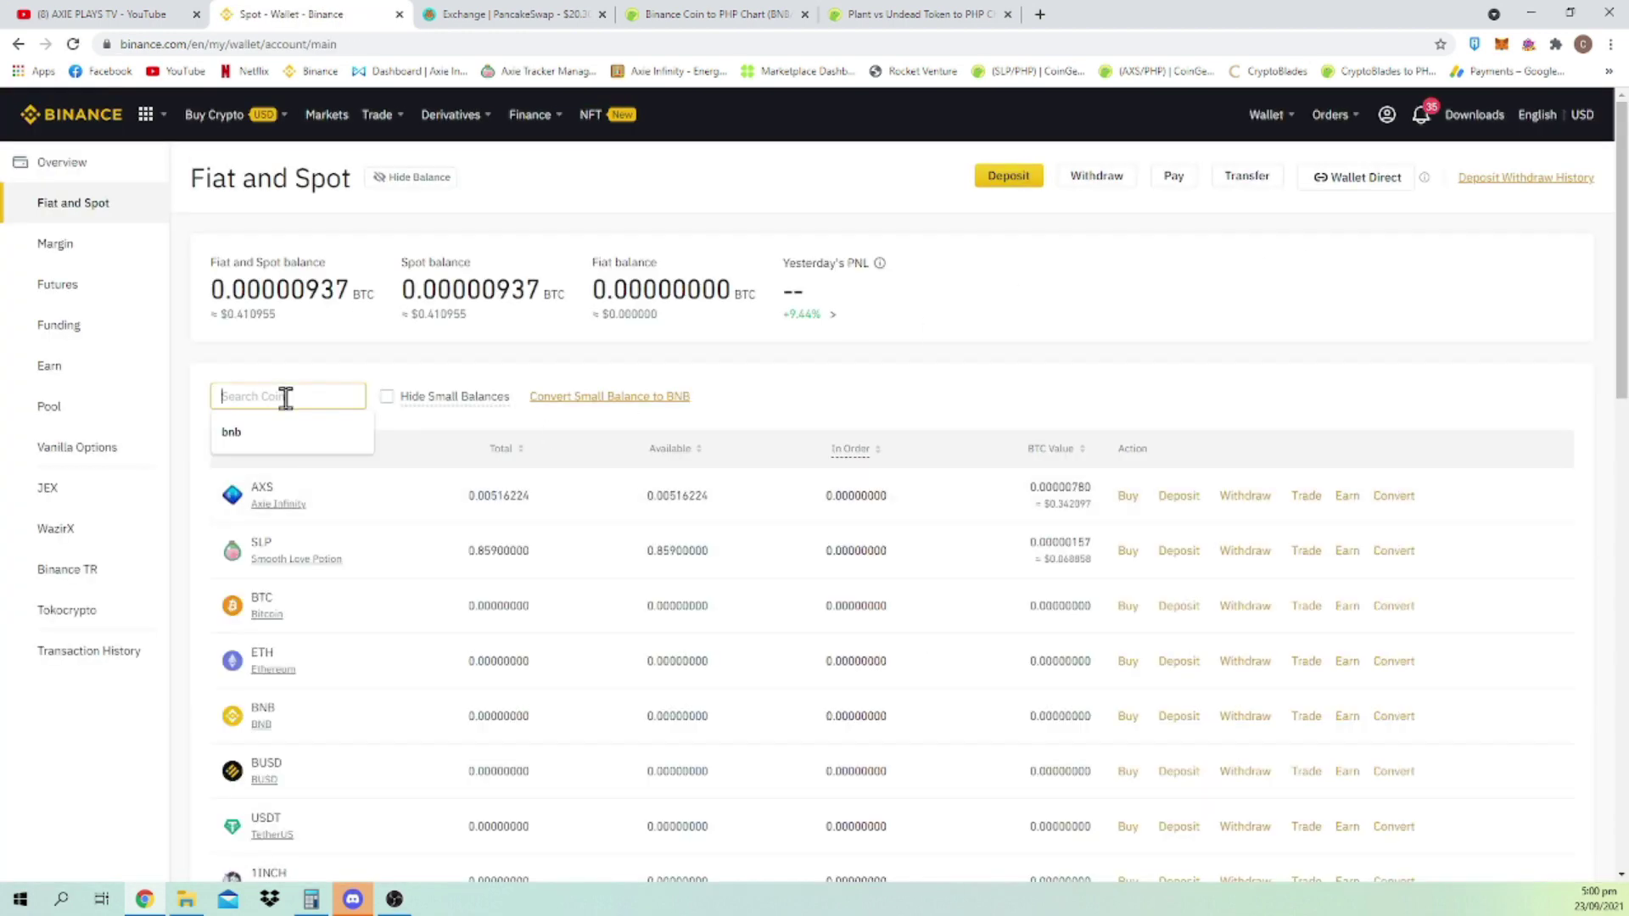
text(bnb)
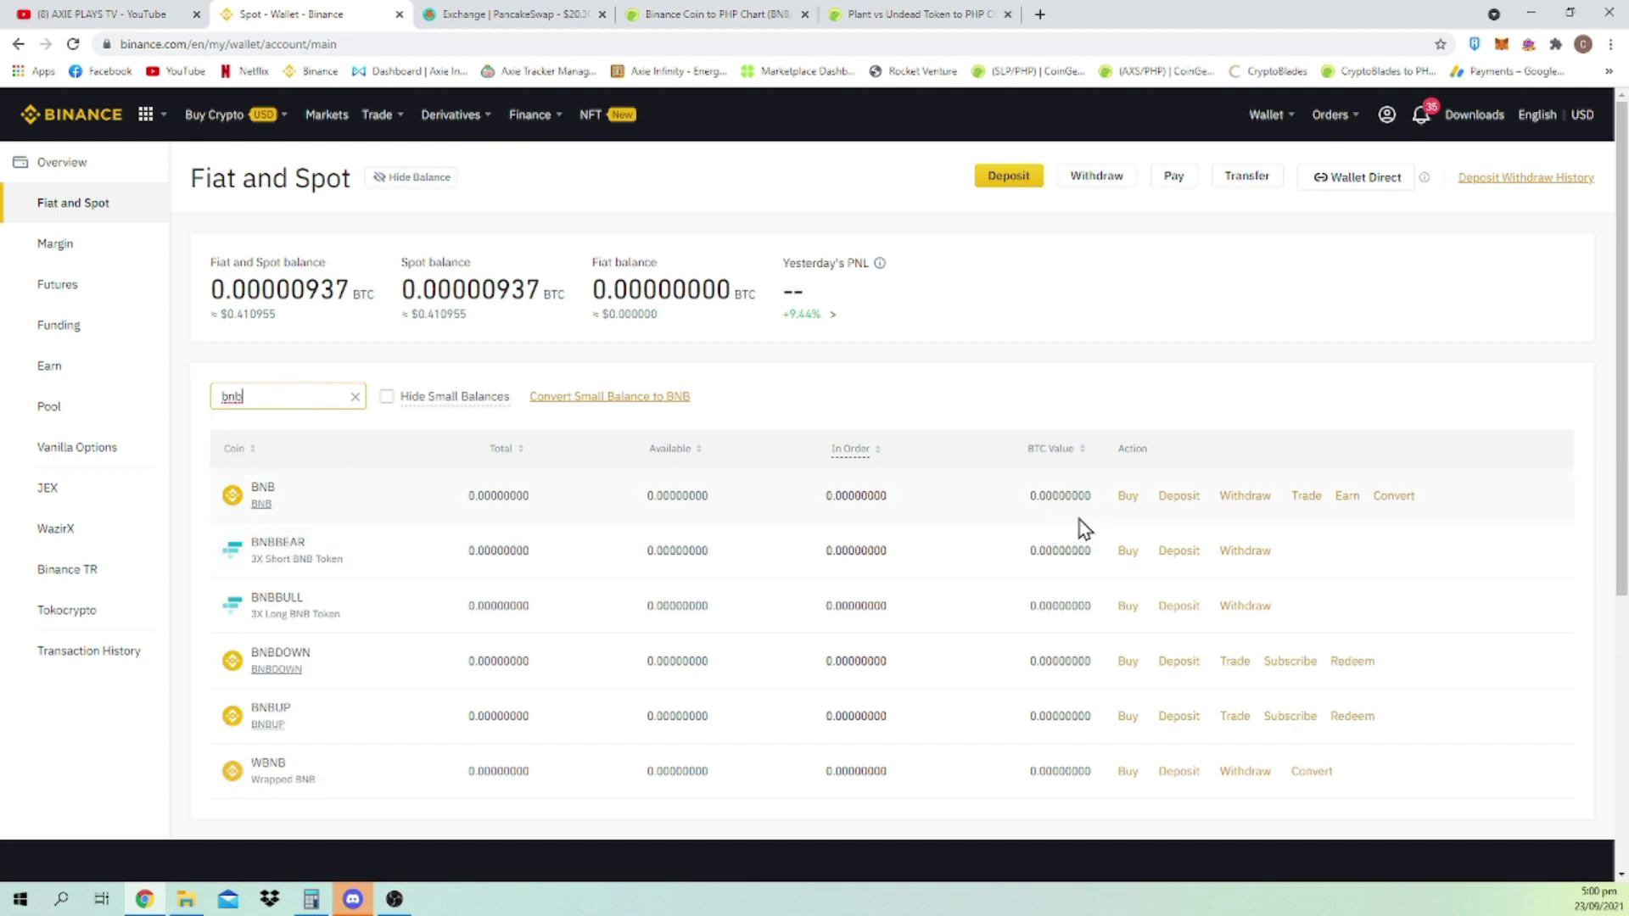
click(1245, 497)
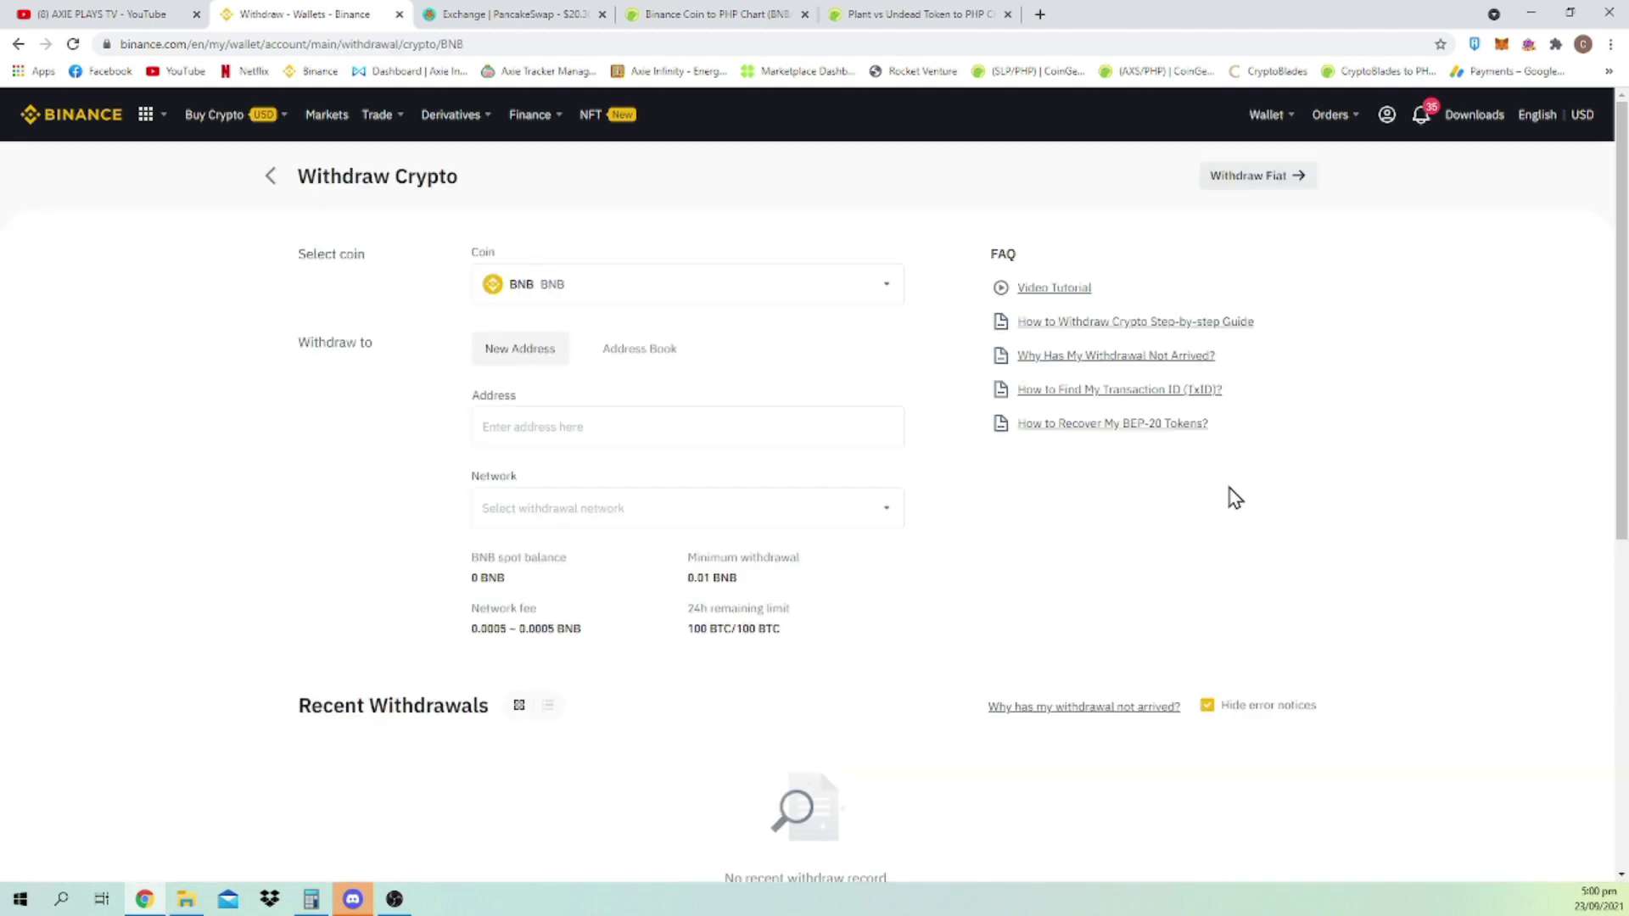
Copy the MetaMask wallet address and paste it as the recipient address on the BNB withdrawal form.
click(1501, 51)
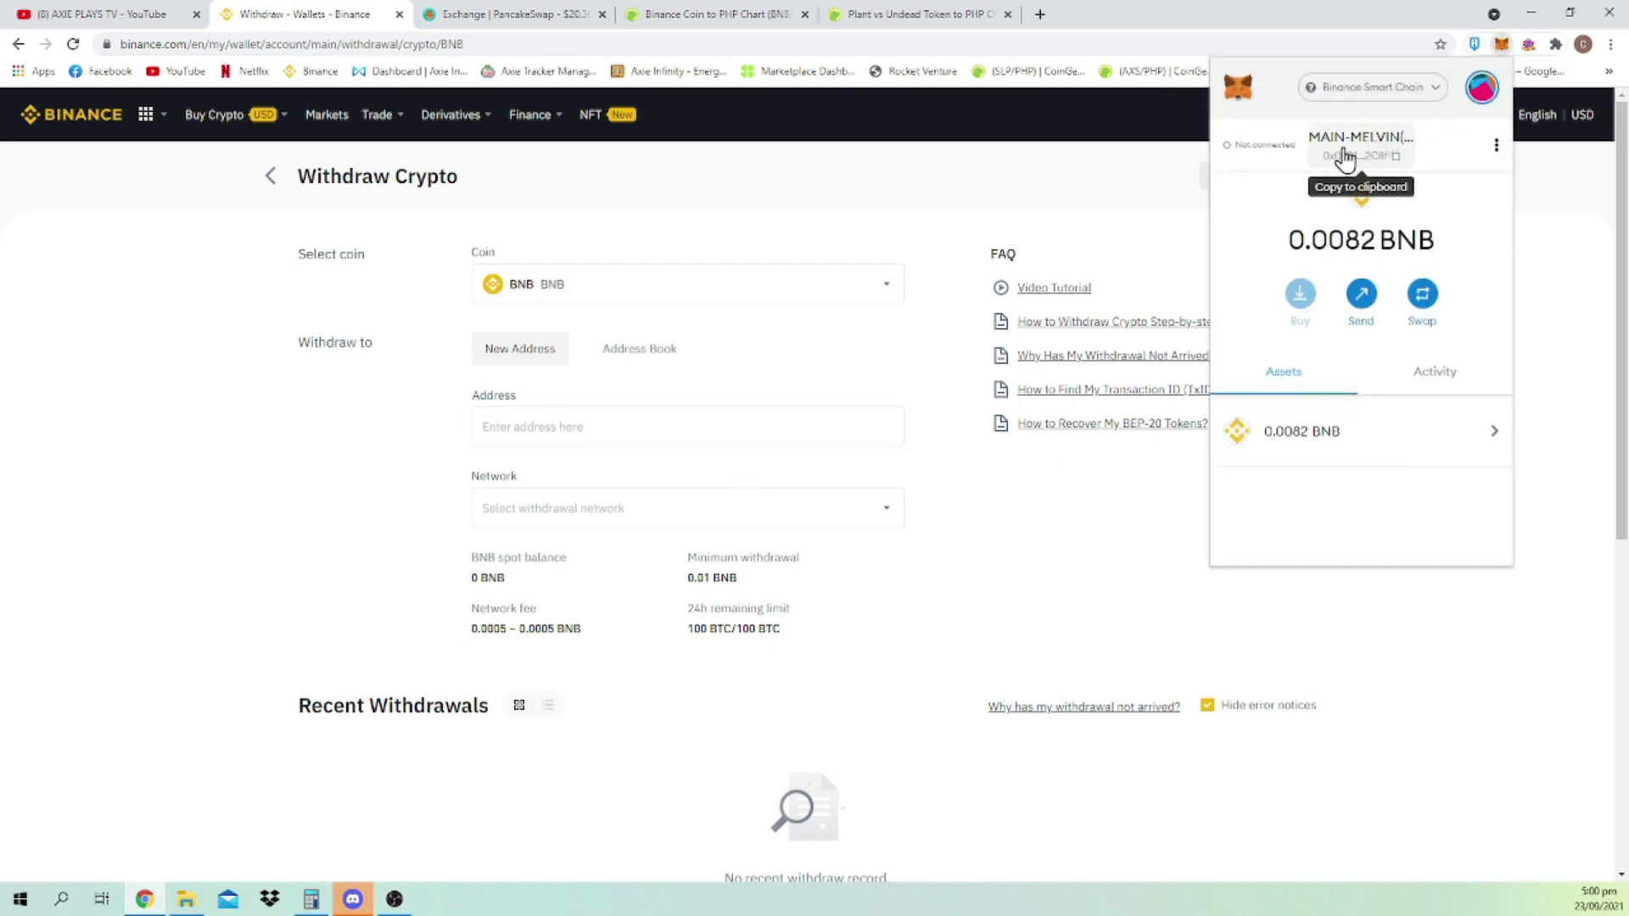
click(1344, 157)
click(563, 428)
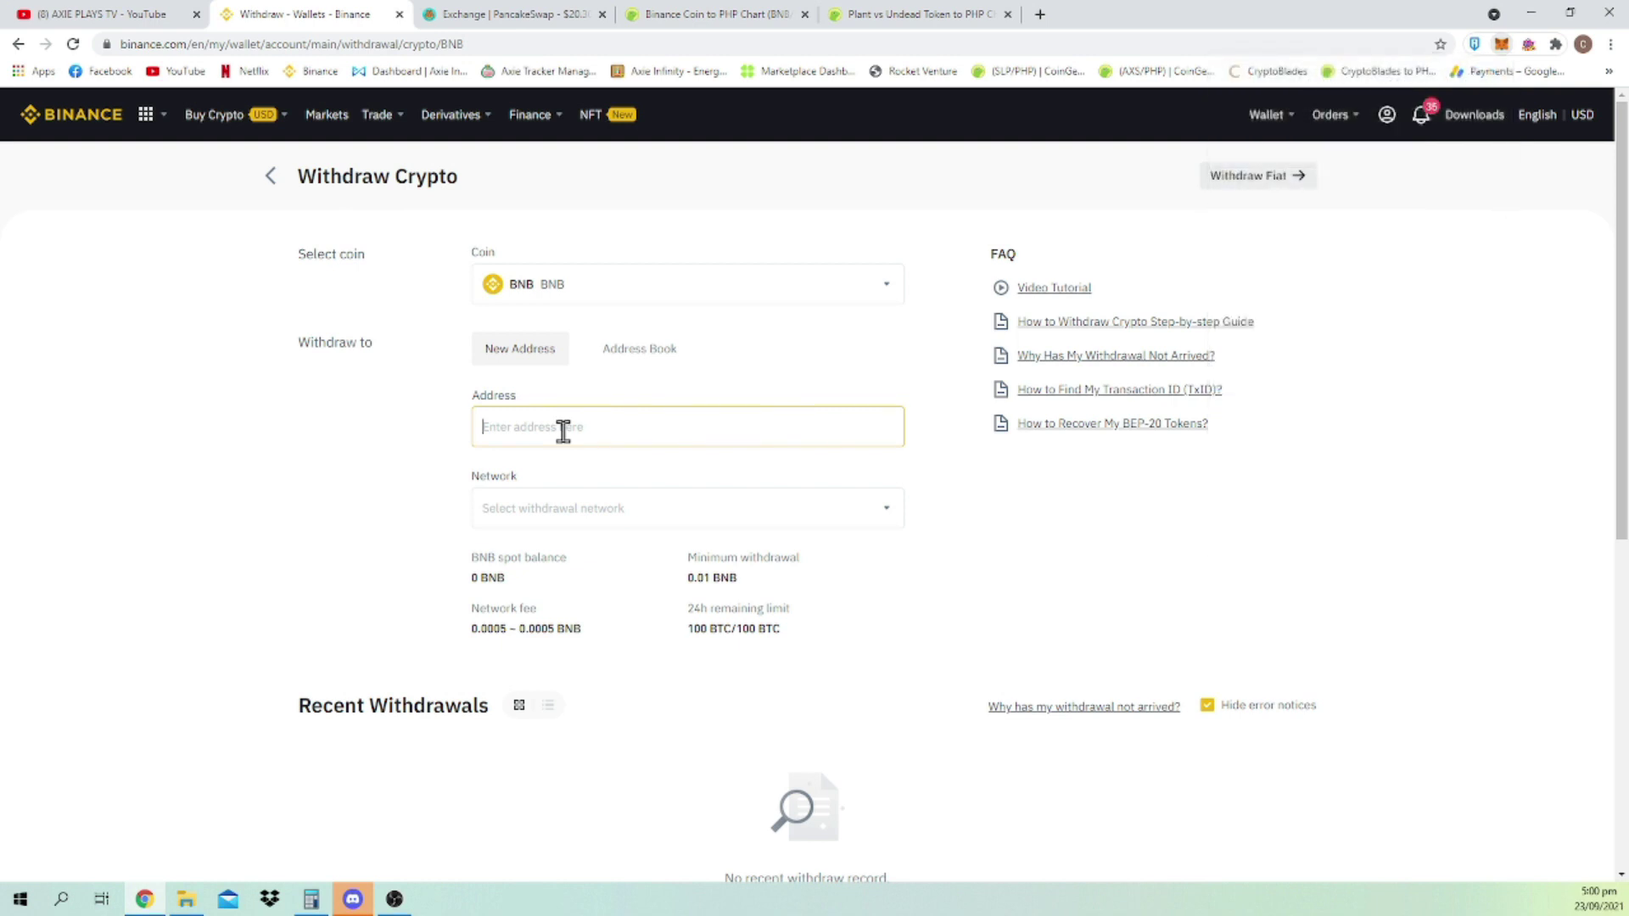
key(ctrl+v)
Try to set the BNB withdrawal amount to the maximum and look over the rest of the form.
click(897, 617)
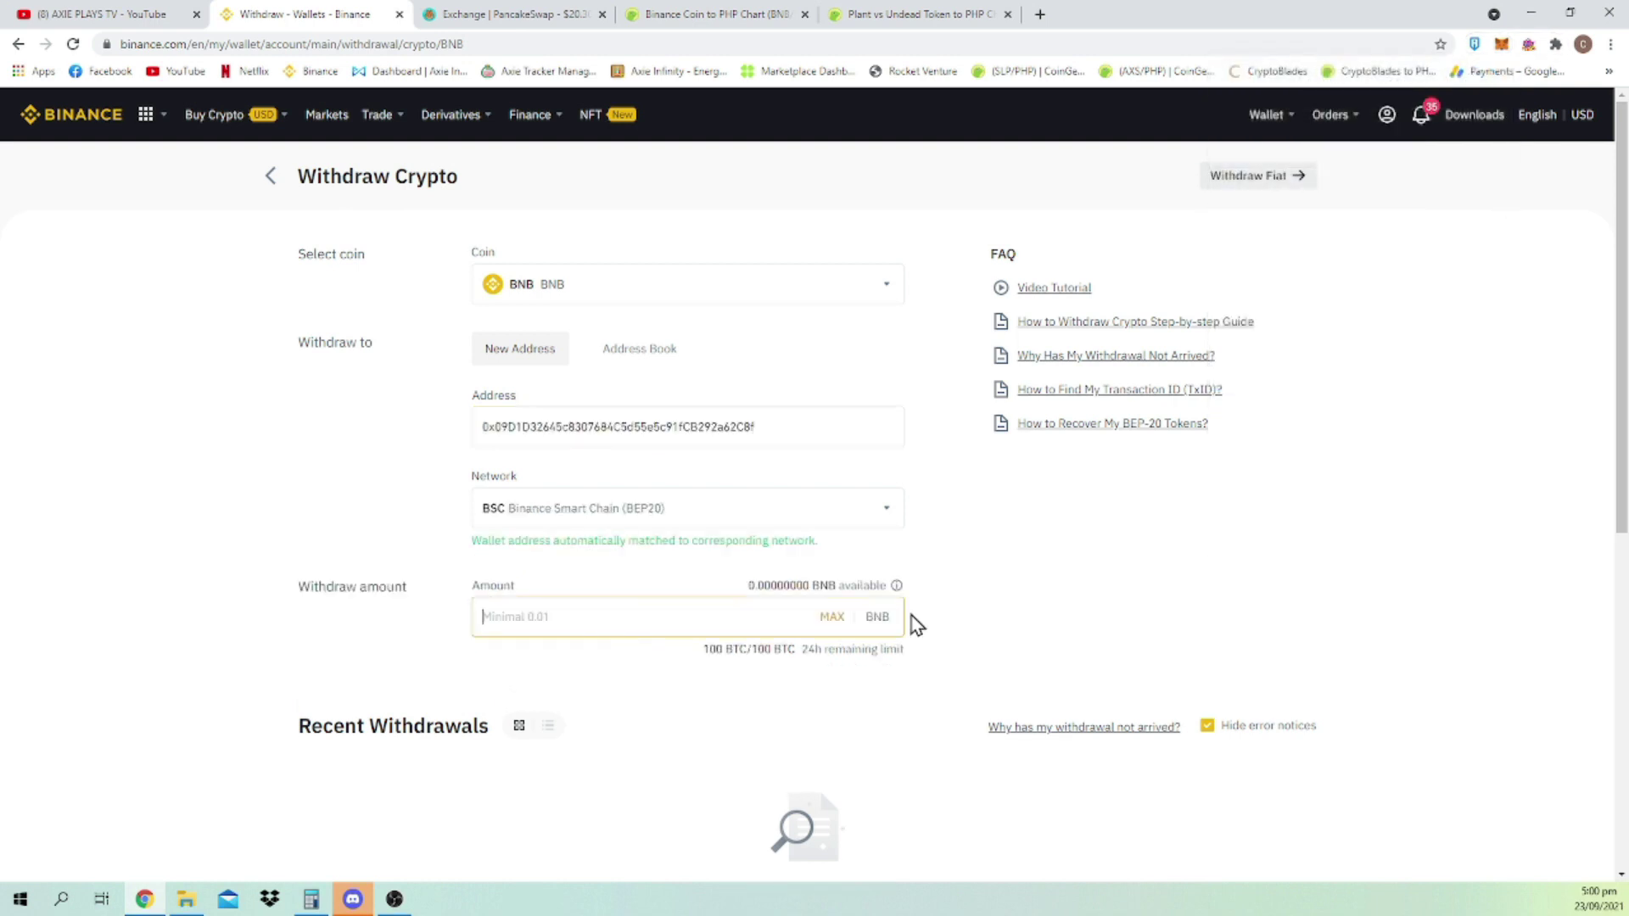
click(829, 627)
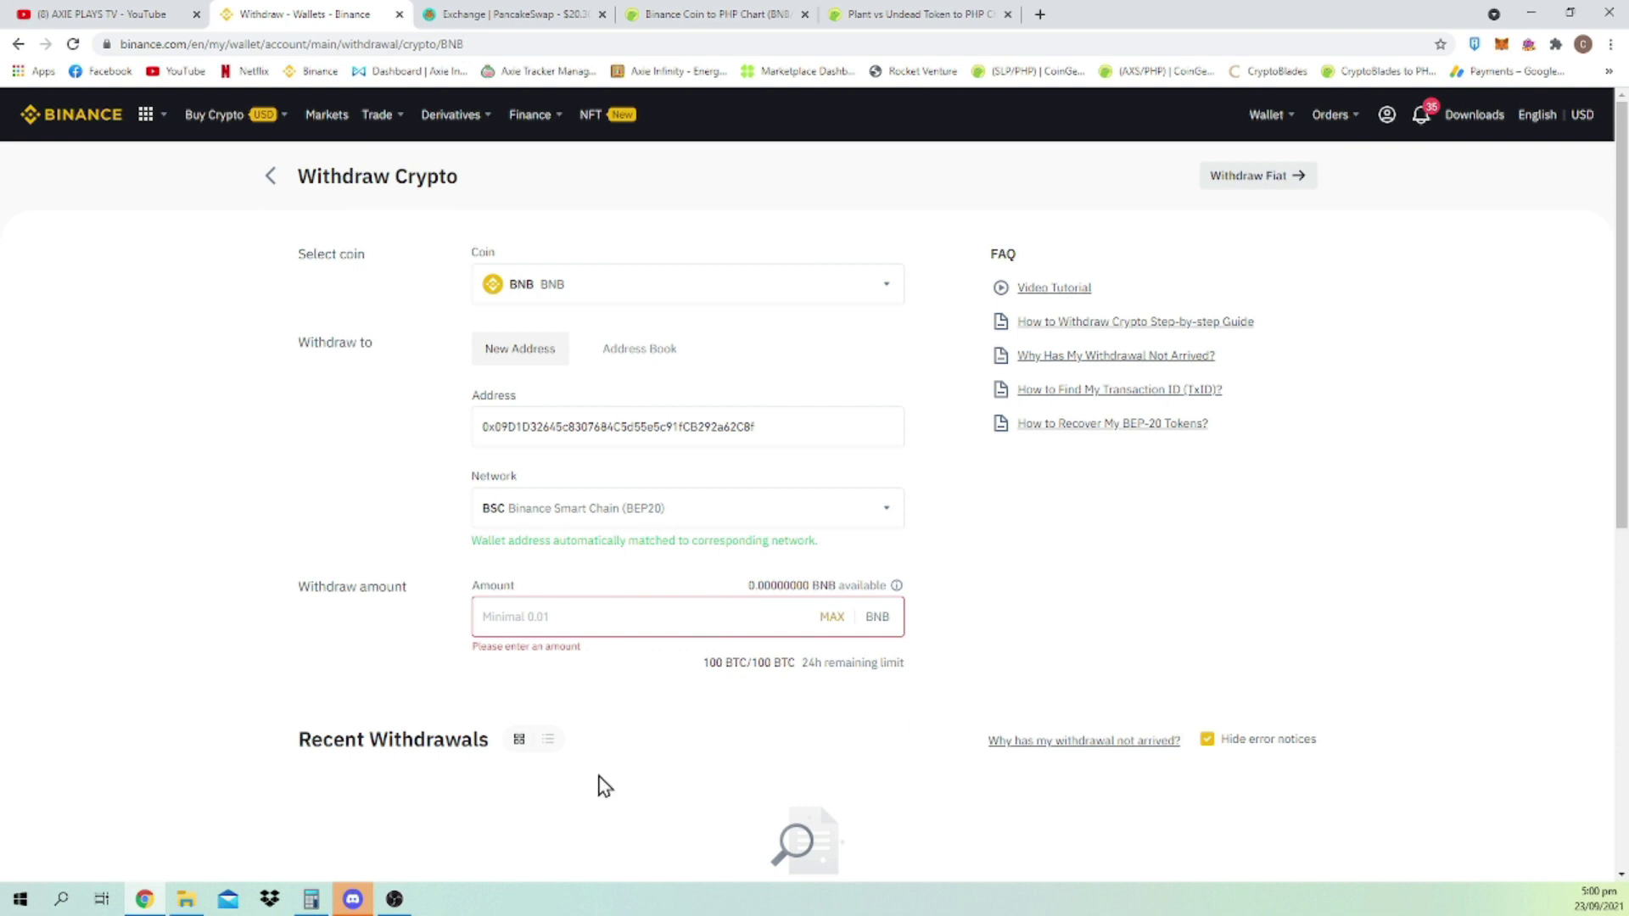
scroll(560, 751, down, 1)
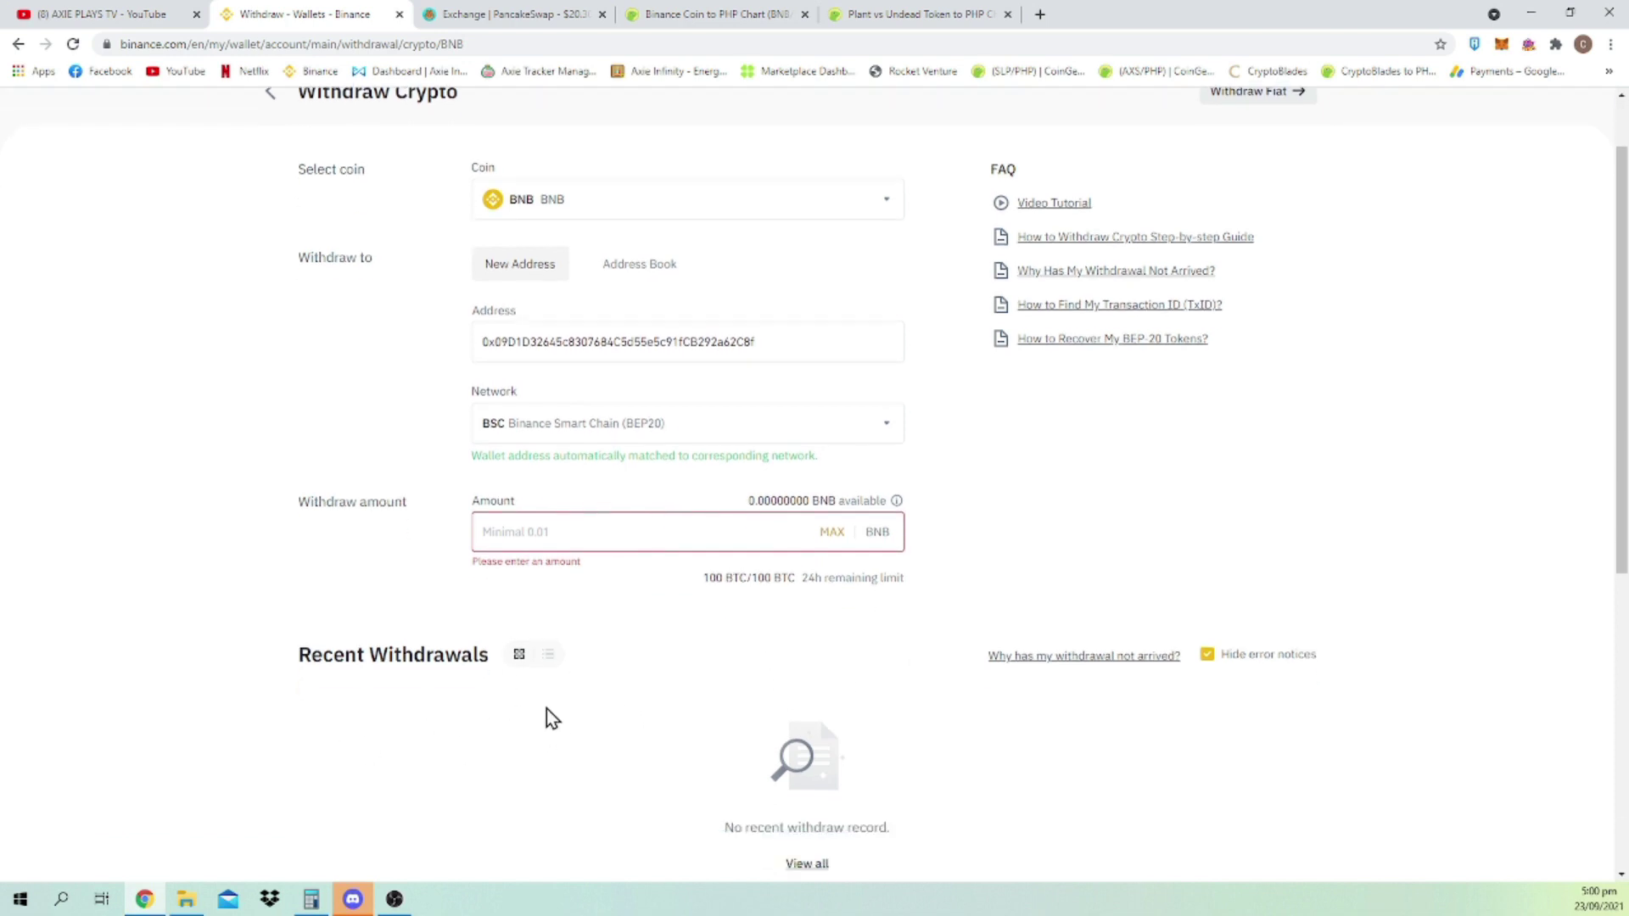
Check the BNB balance in MetaMask and return to the withdrawal form.
click(1505, 48)
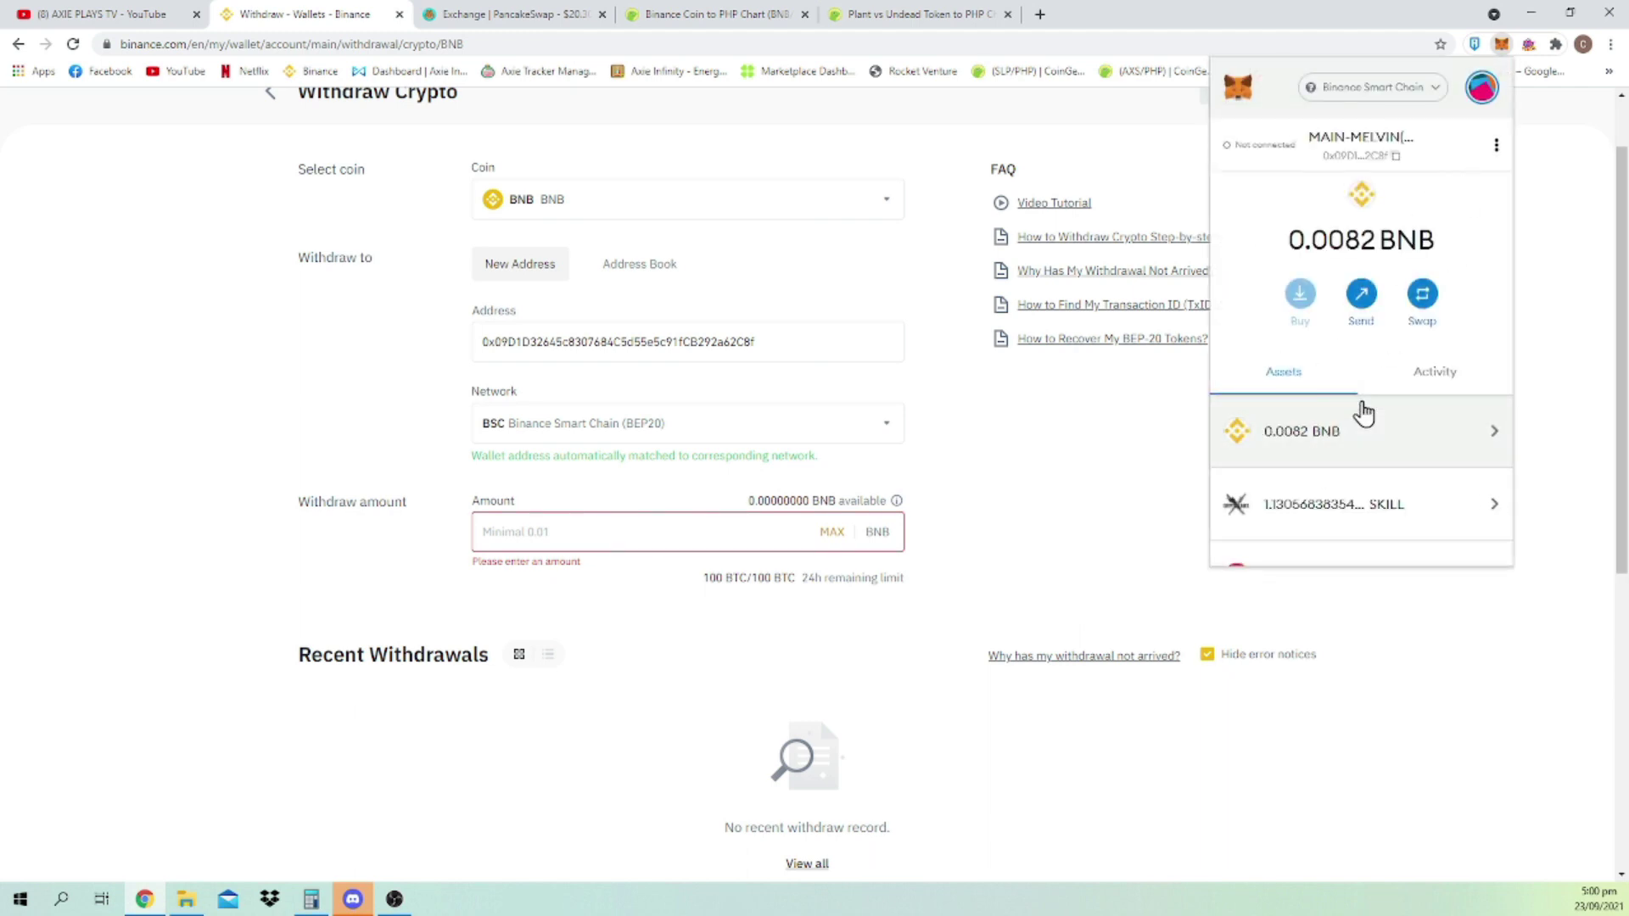
click(1030, 452)
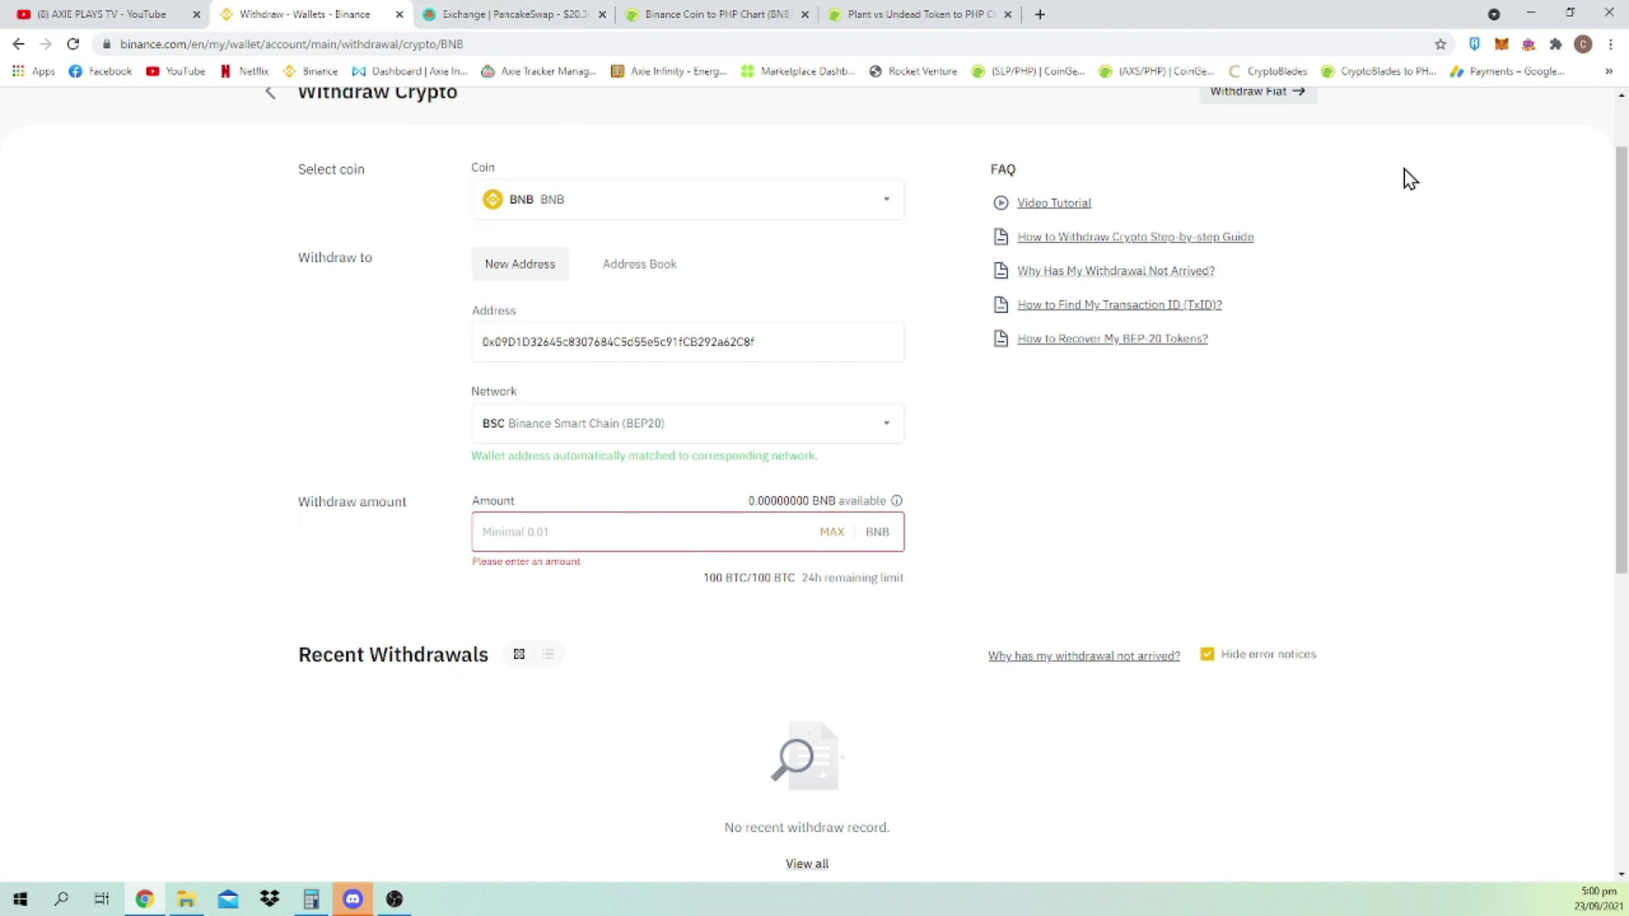
scroll(836, 603, up, 1)
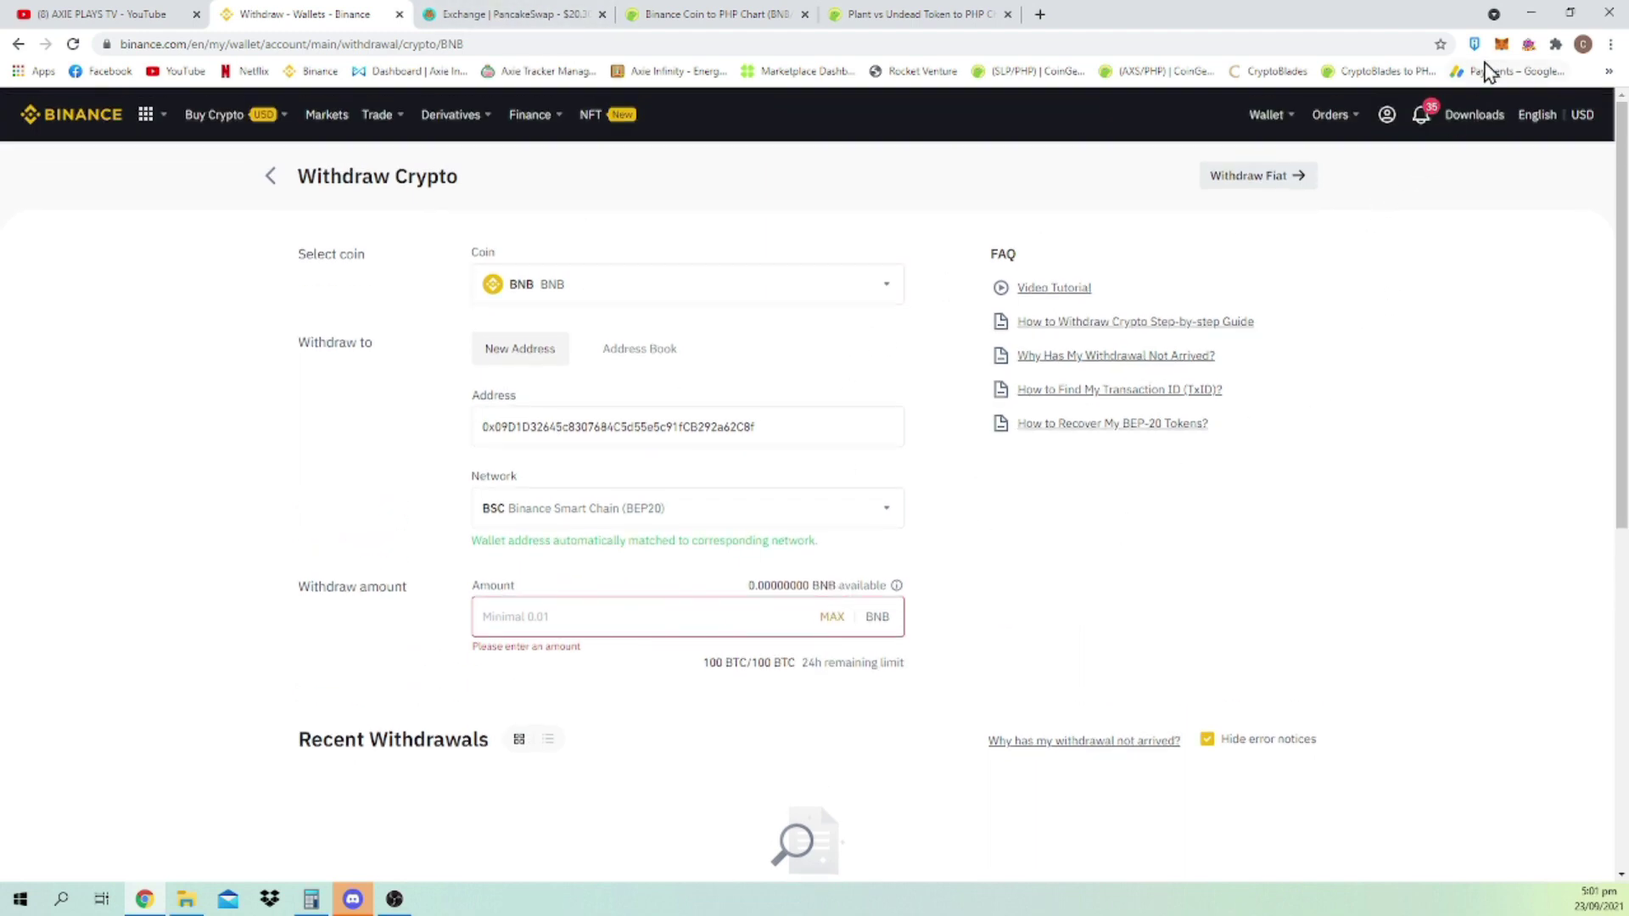
Switch to PancakeSwap, disconnect the wallet and connect it again.
click(513, 12)
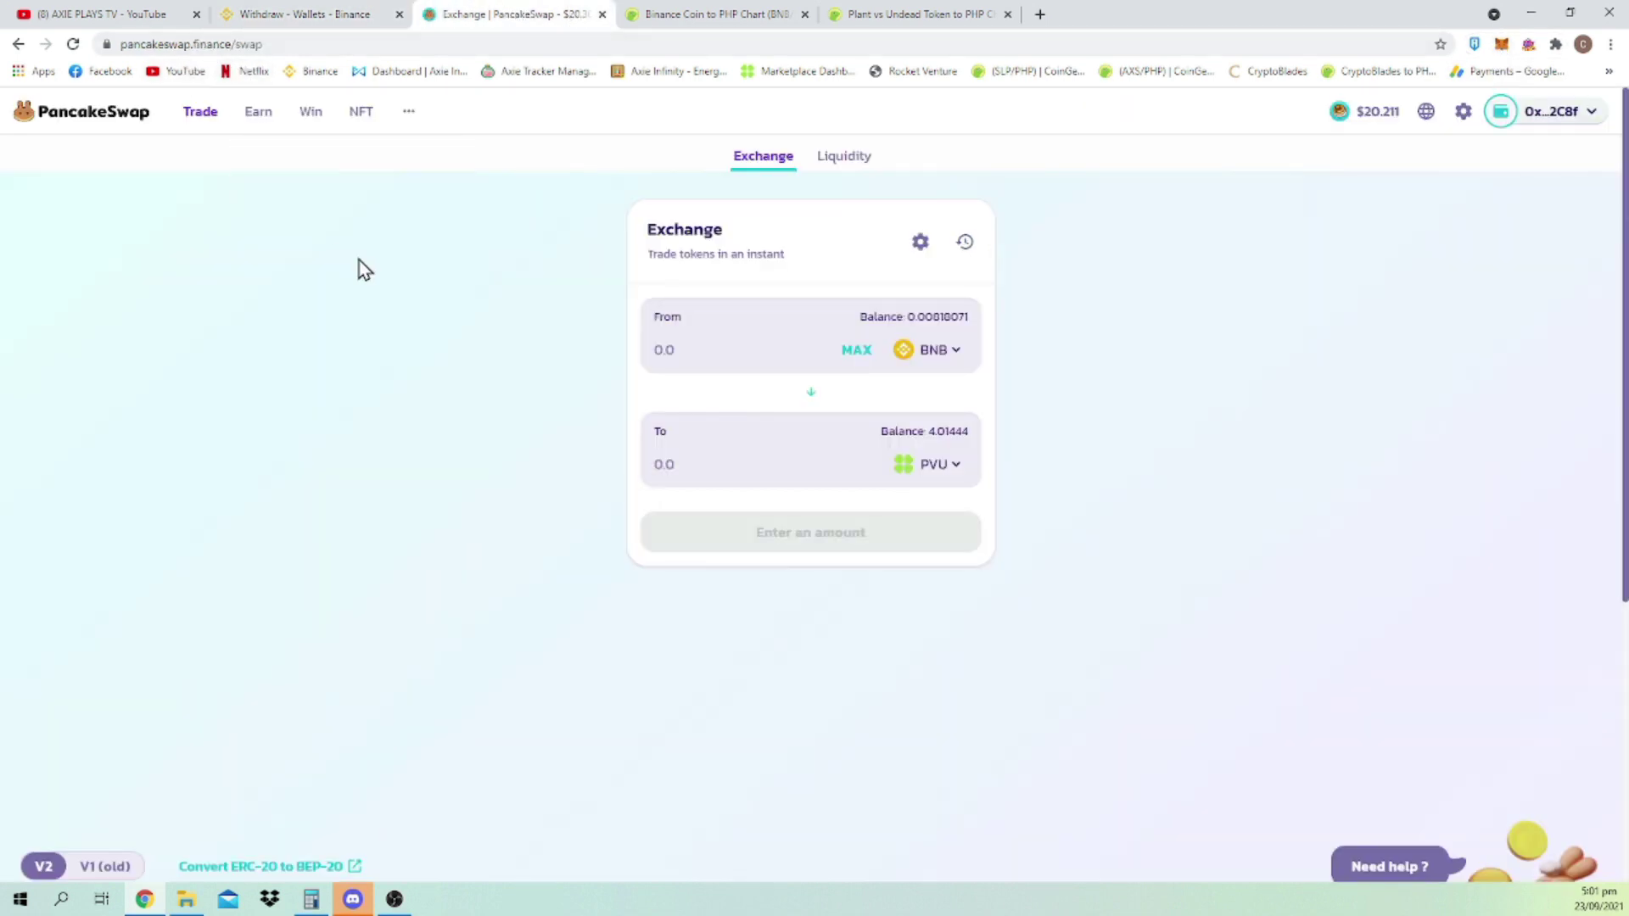
mouse_move(1532, 123)
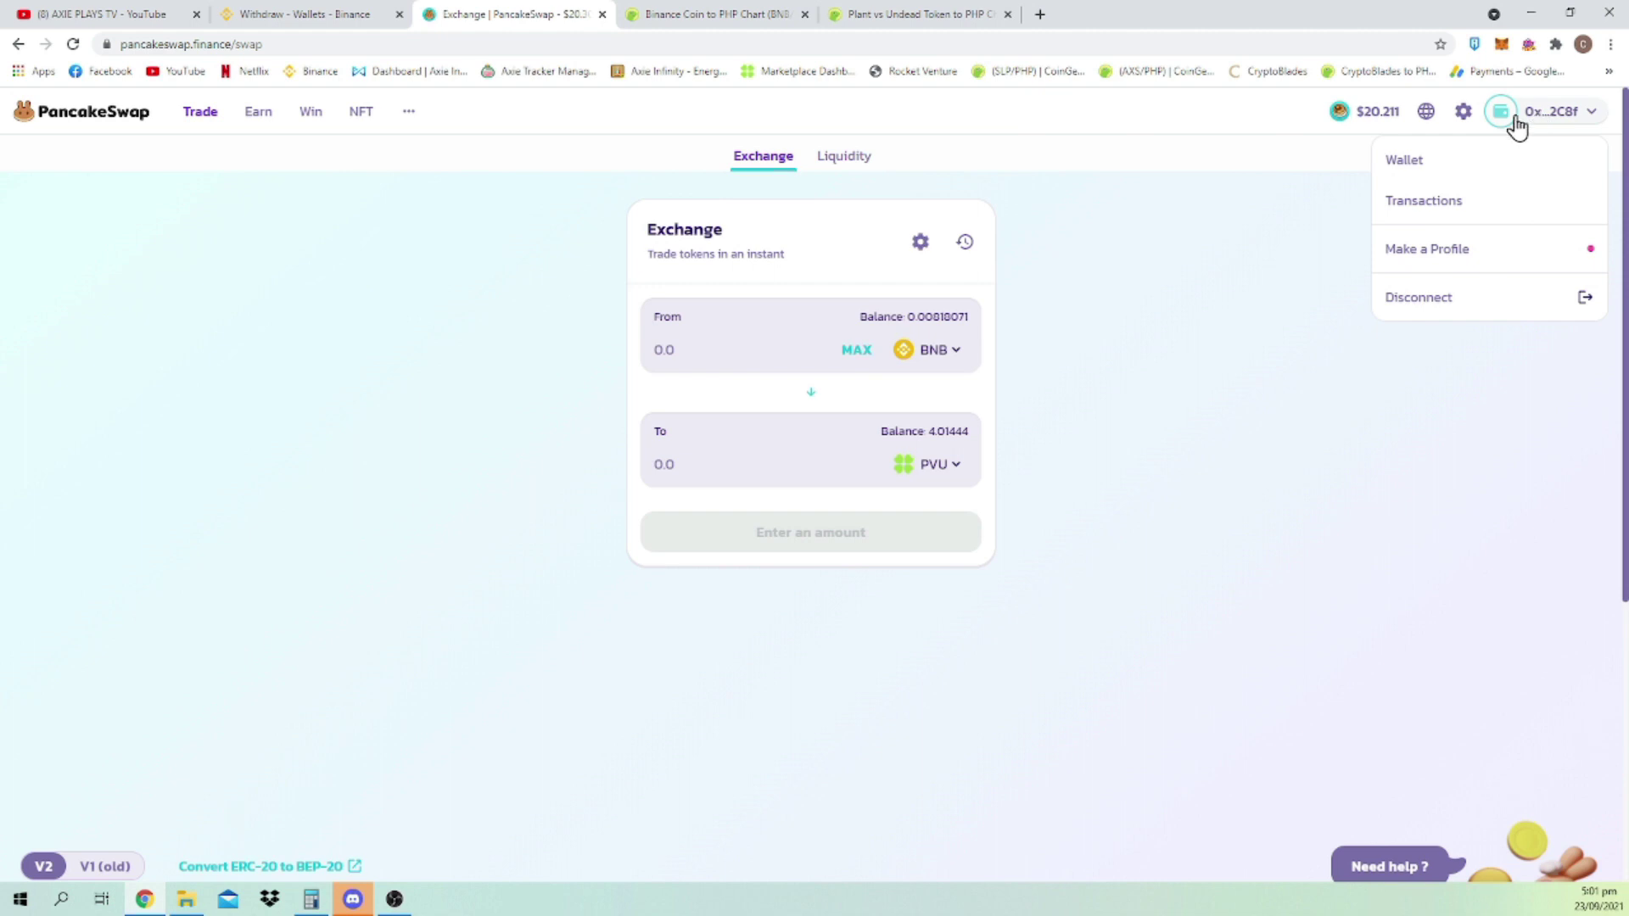
click(1433, 298)
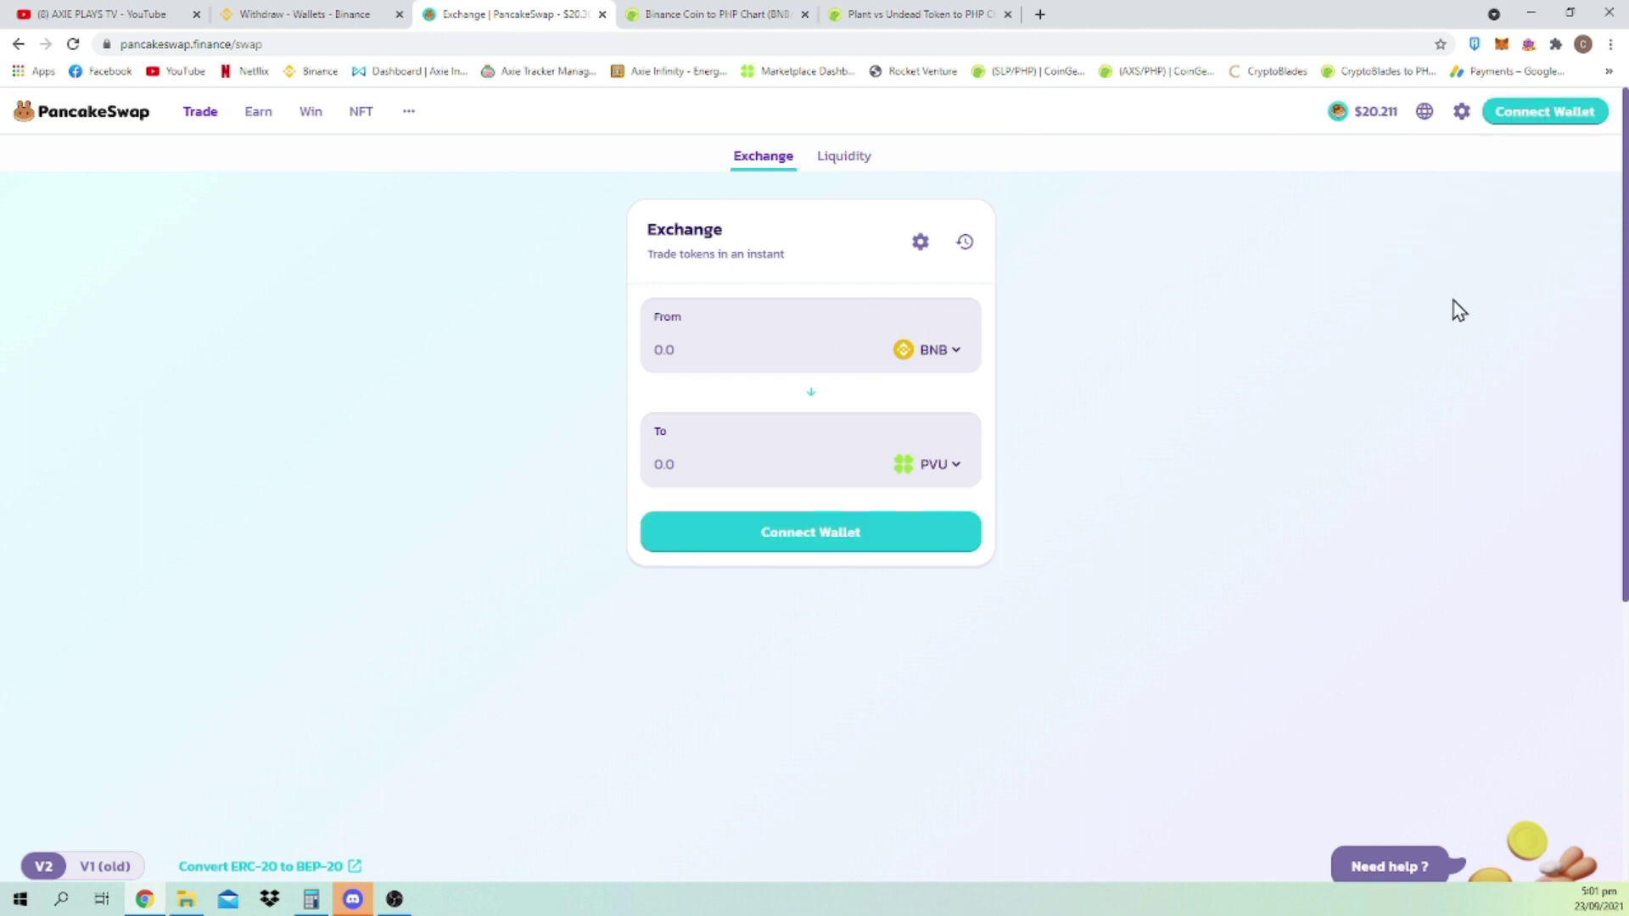
click(1540, 119)
click(731, 420)
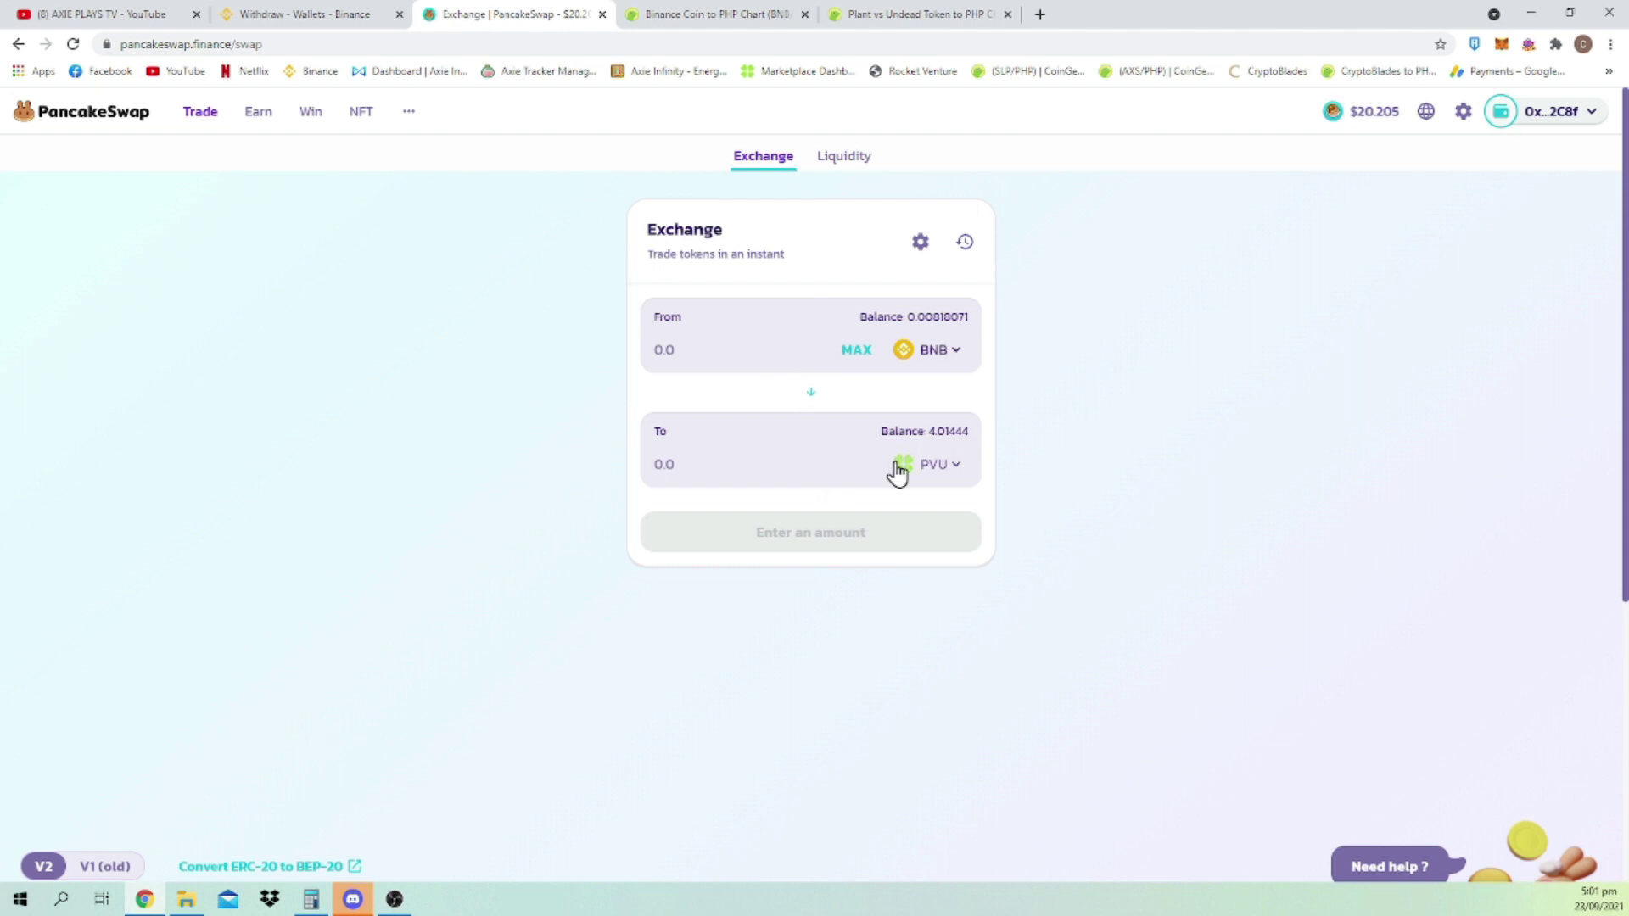
Look up PVU in the PancakeSwap token selector using the contract address copied from CoinGecko, and close the selector.
click(954, 475)
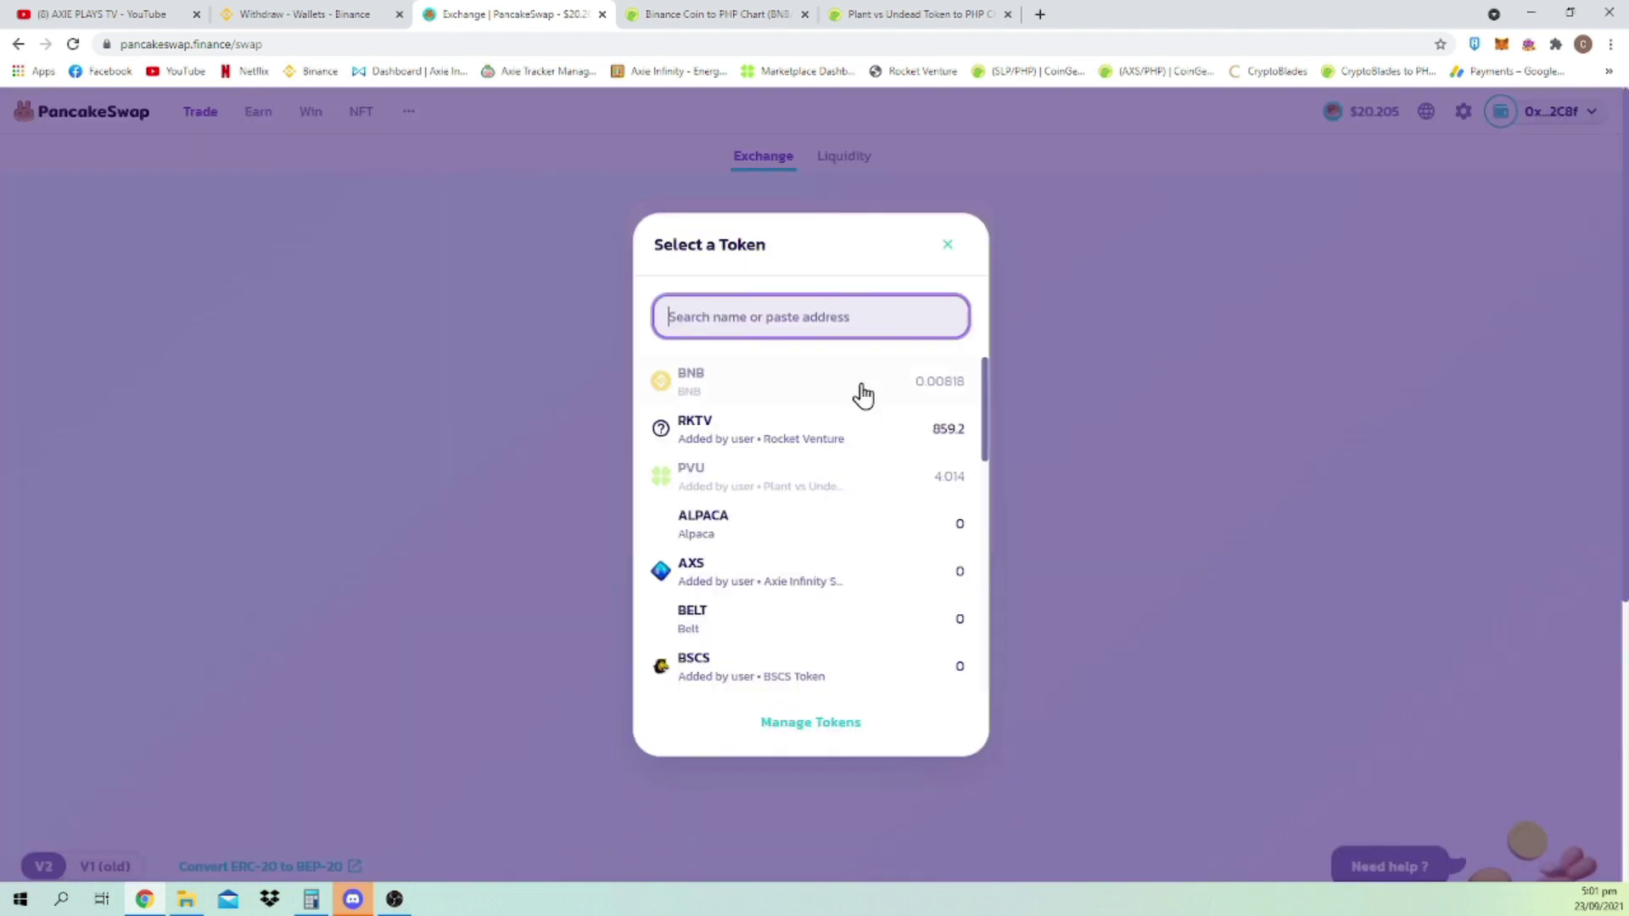
click(918, 12)
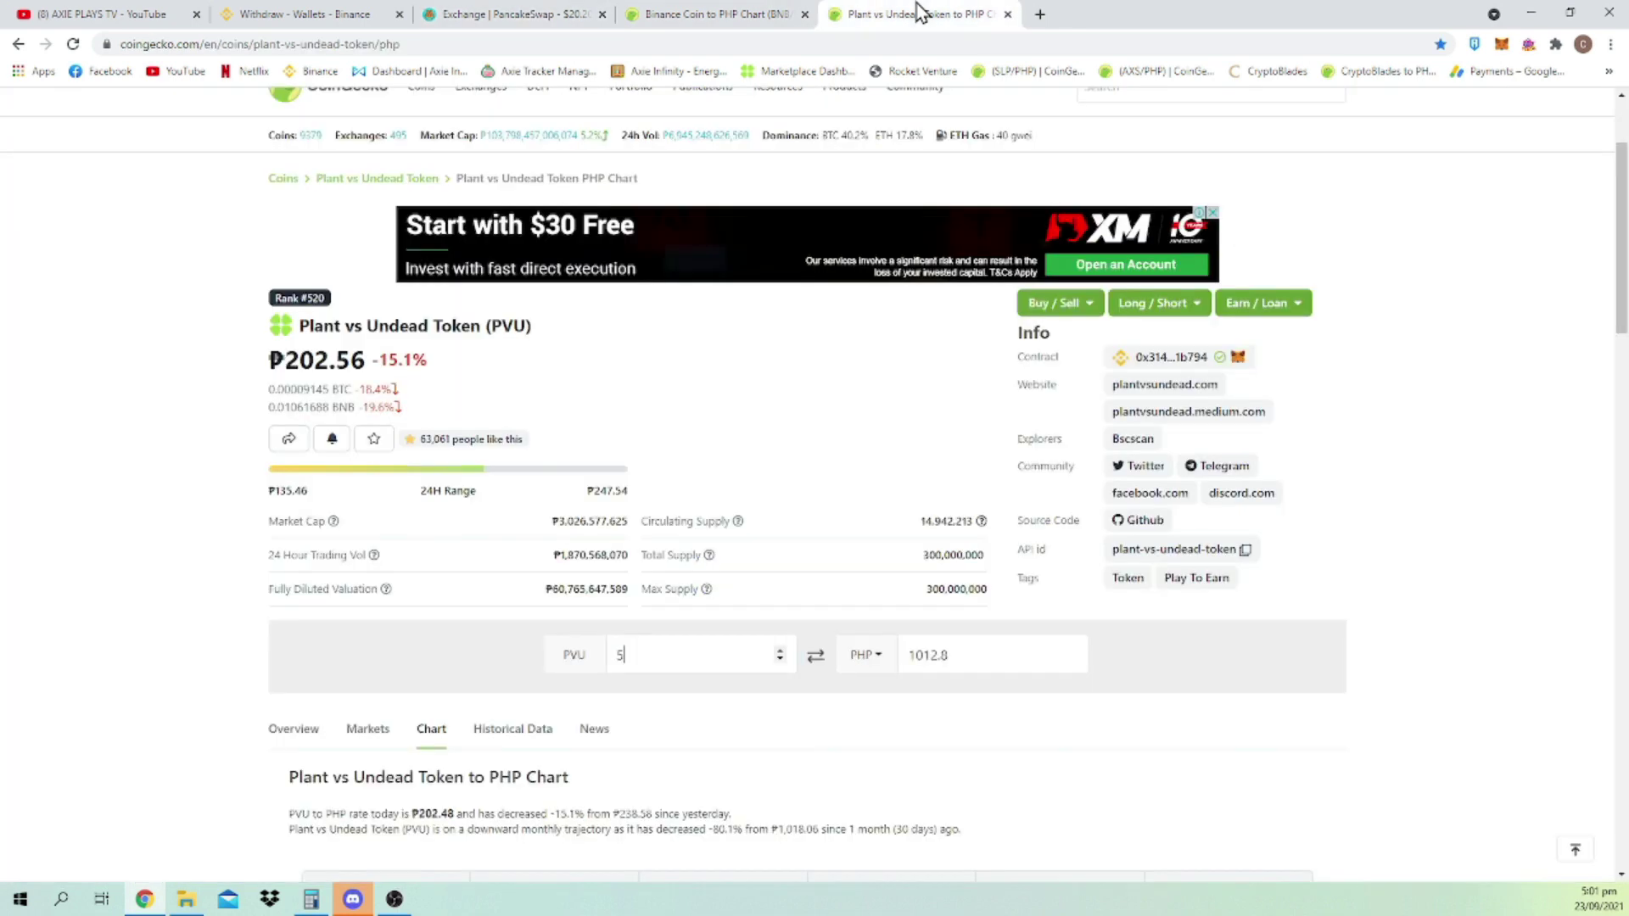
click(1221, 357)
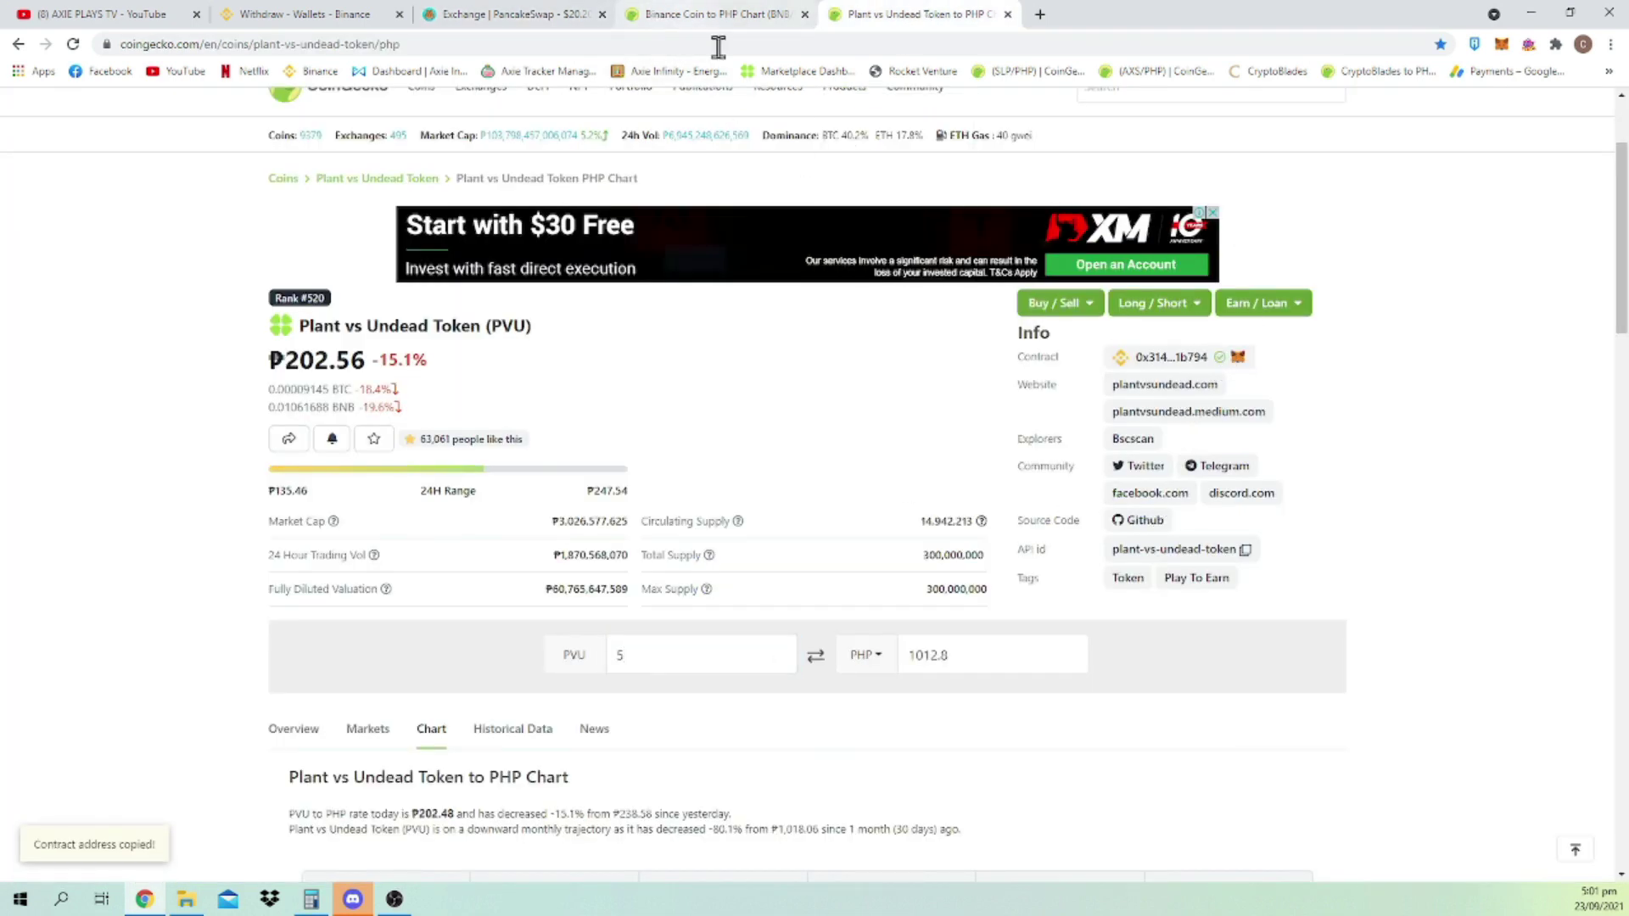
click(564, 12)
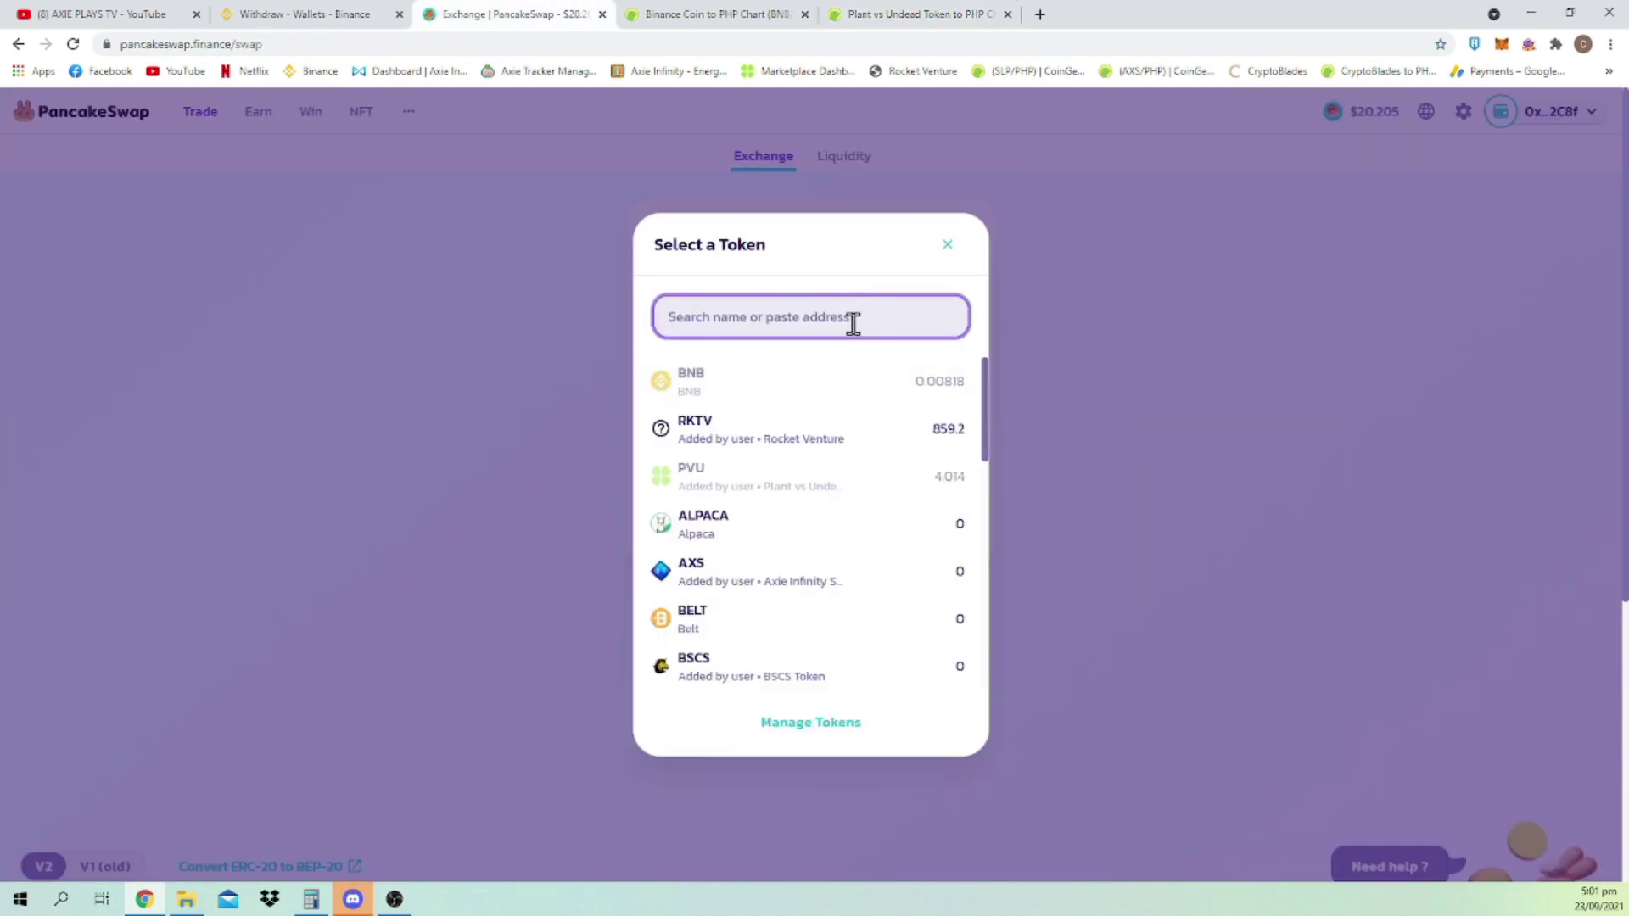
key(ctrl+v)
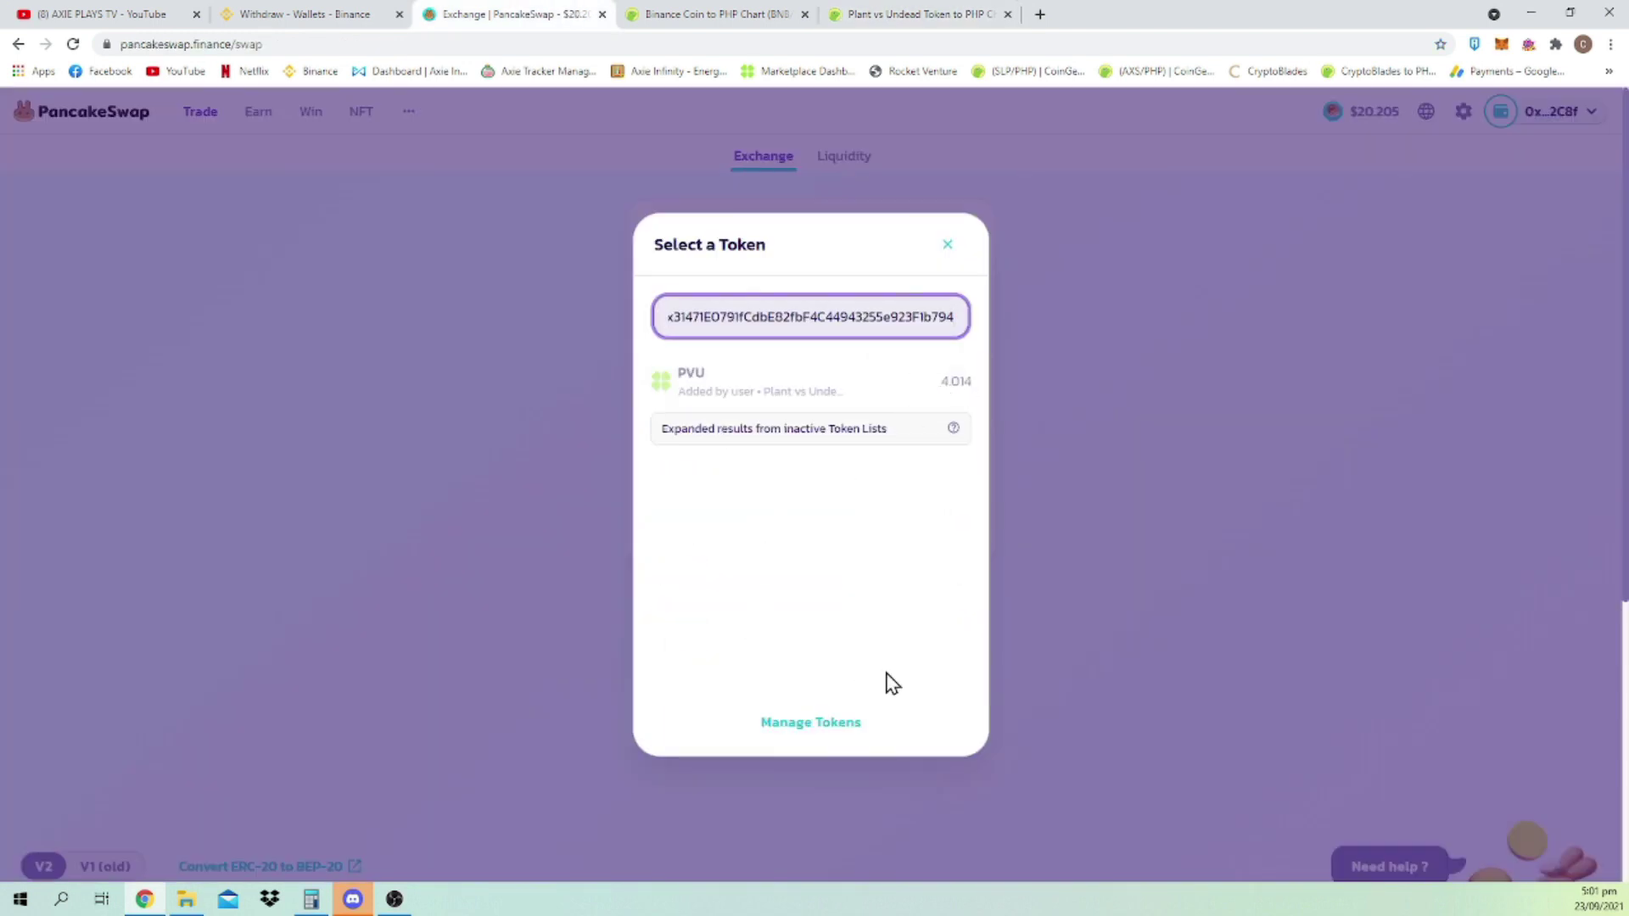
click(947, 246)
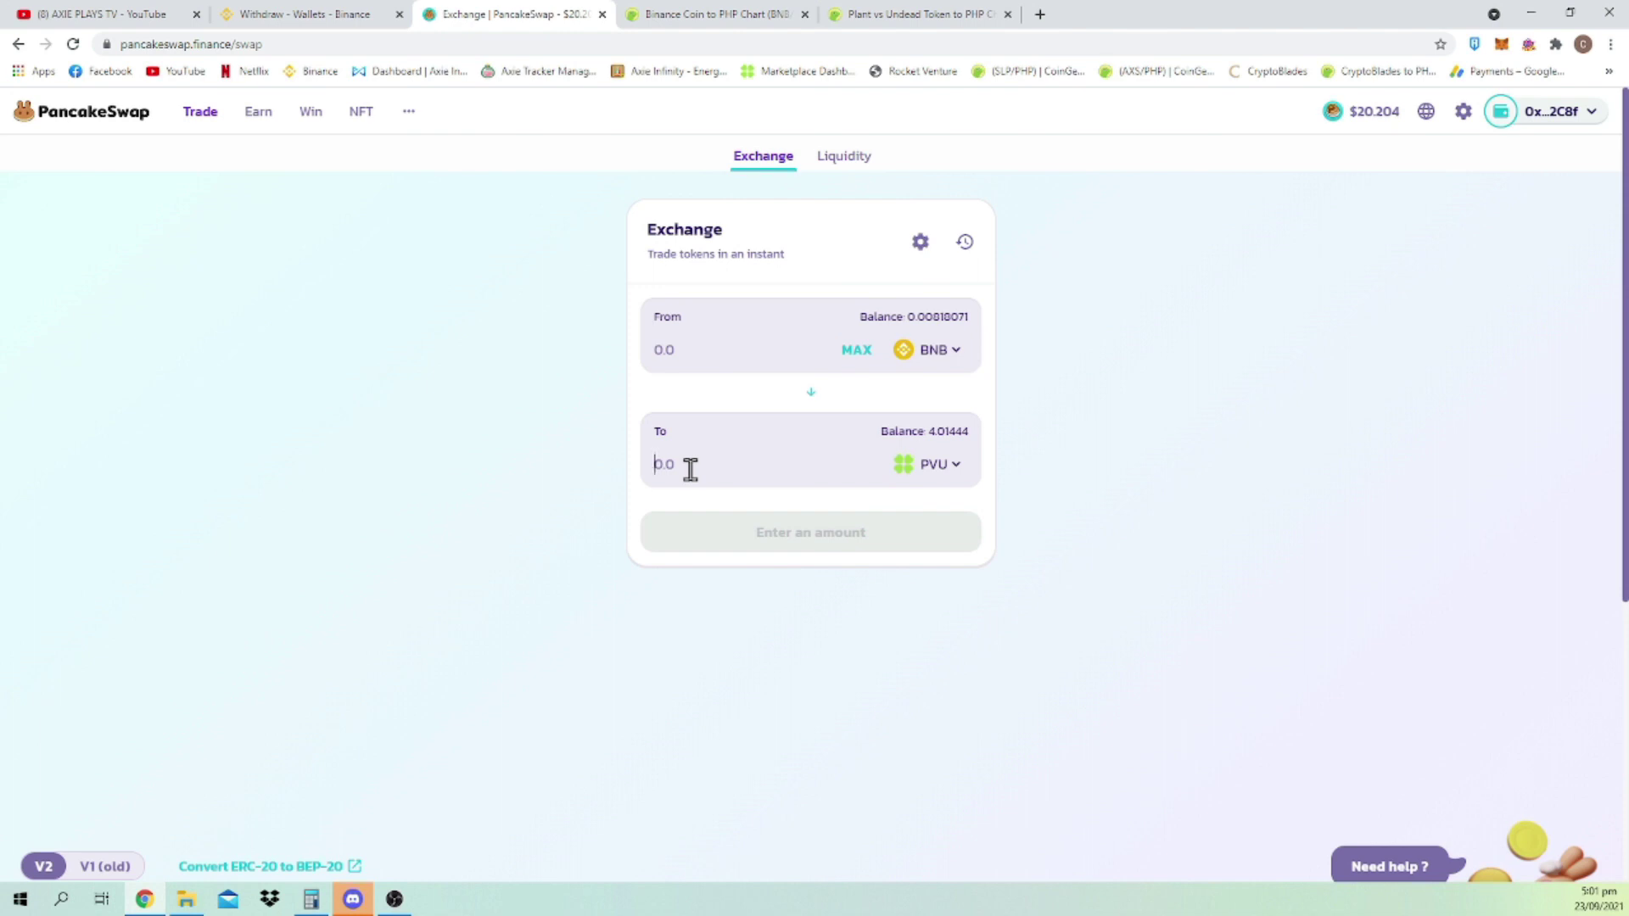
Compare swap amounts by entering 5 PVU to receive, trying 0.054 BNB to pay, and setting 5 PVU again.
text(5)
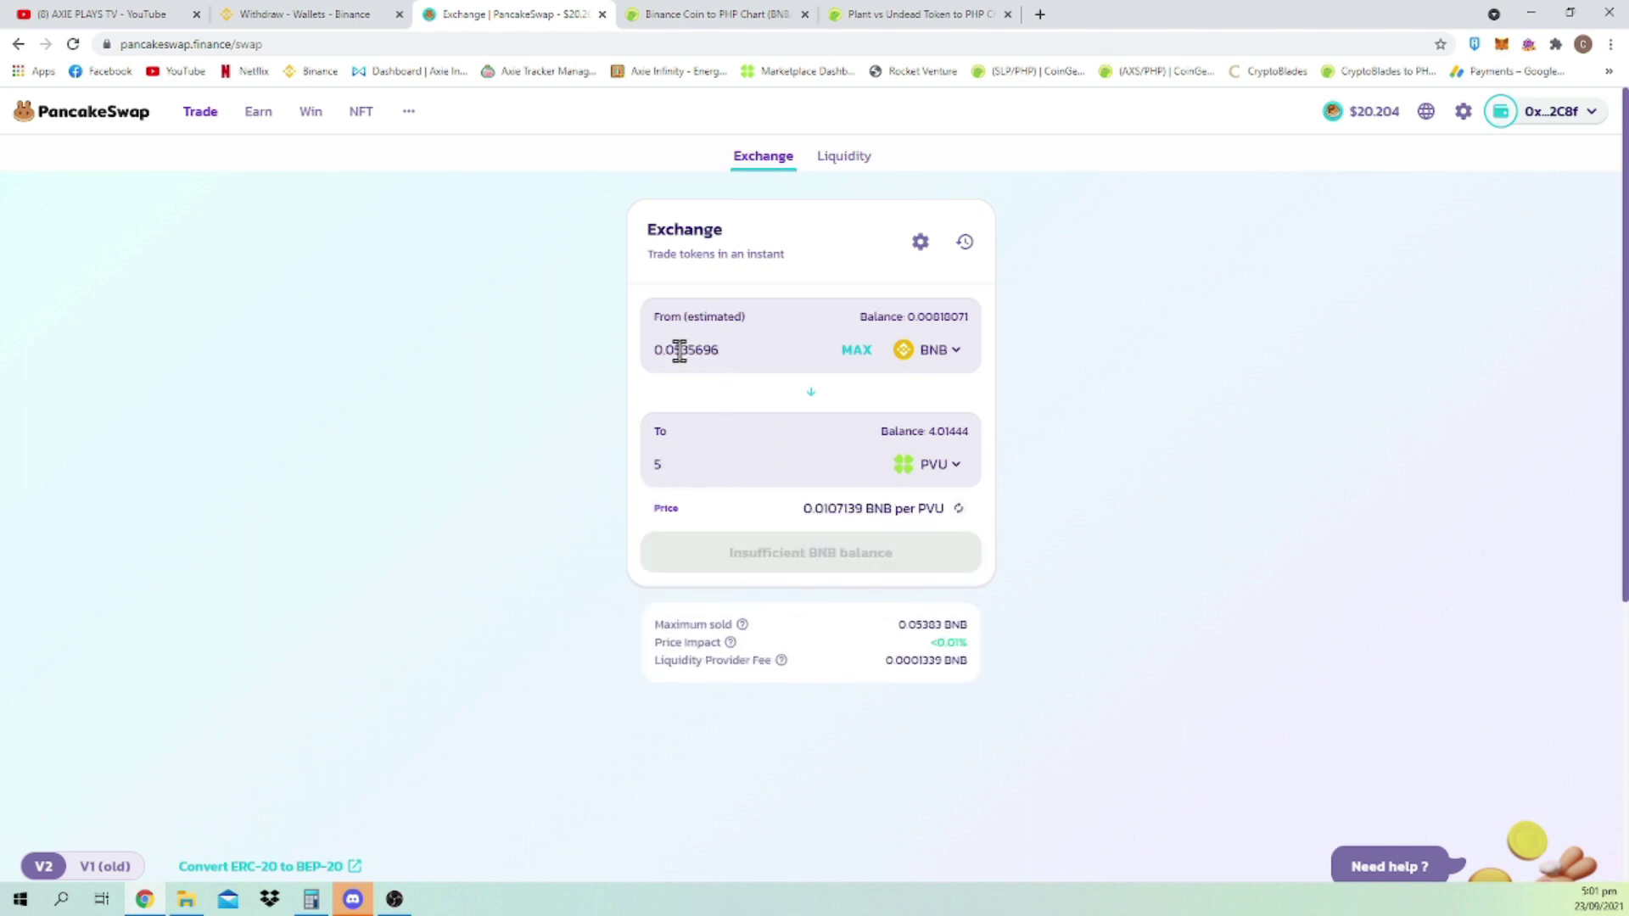
drag(735, 352, 683, 354)
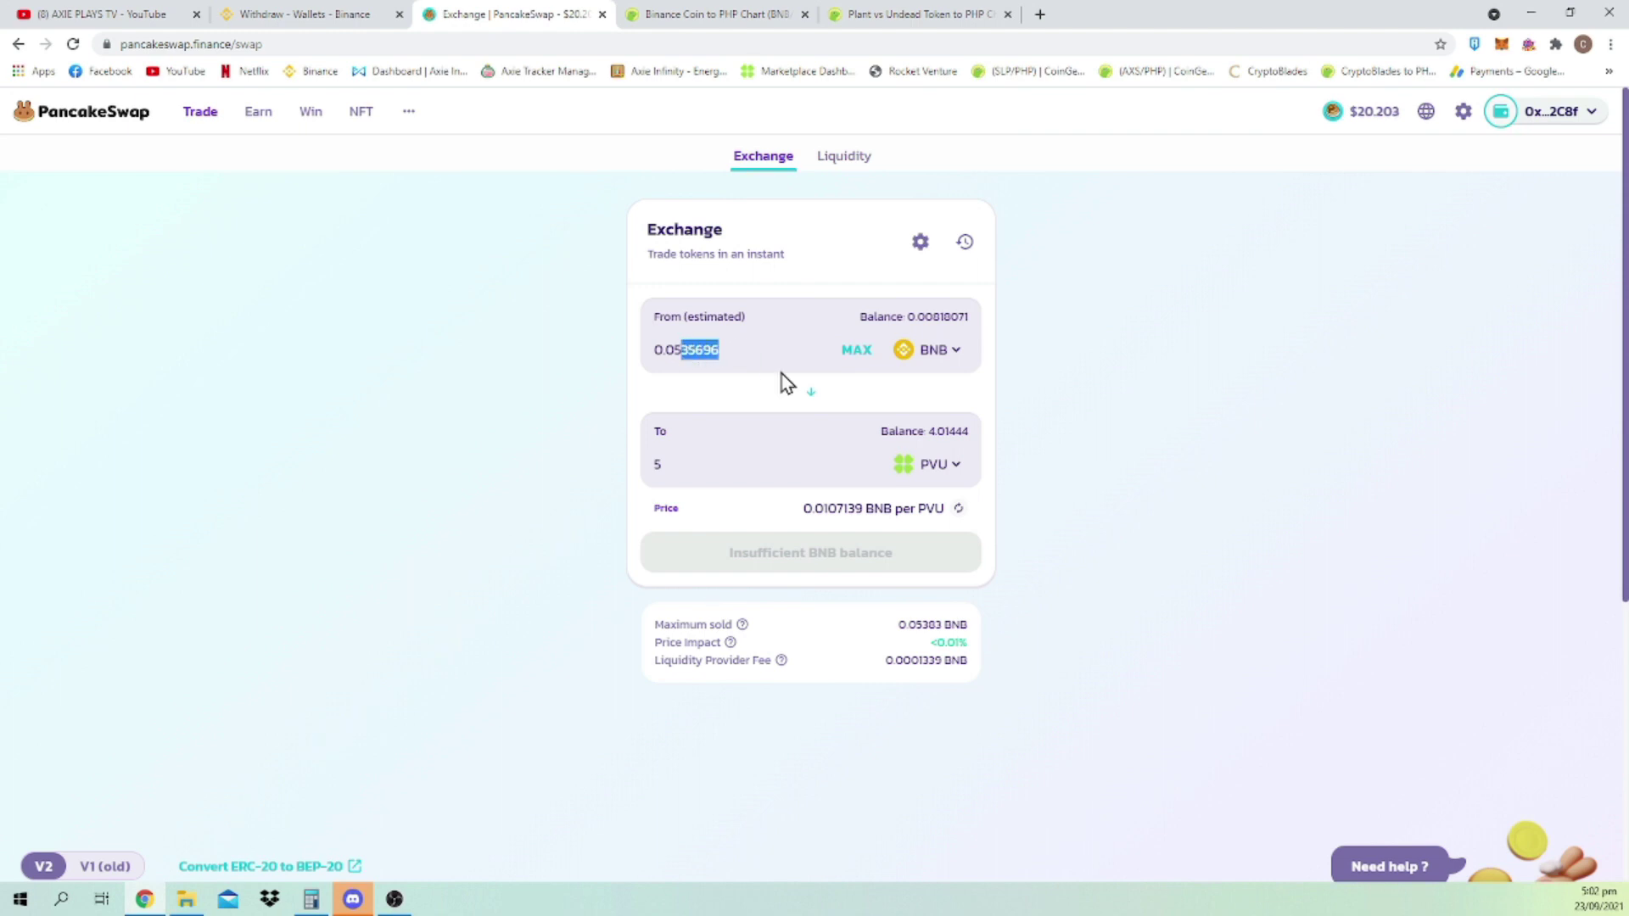
text(4)
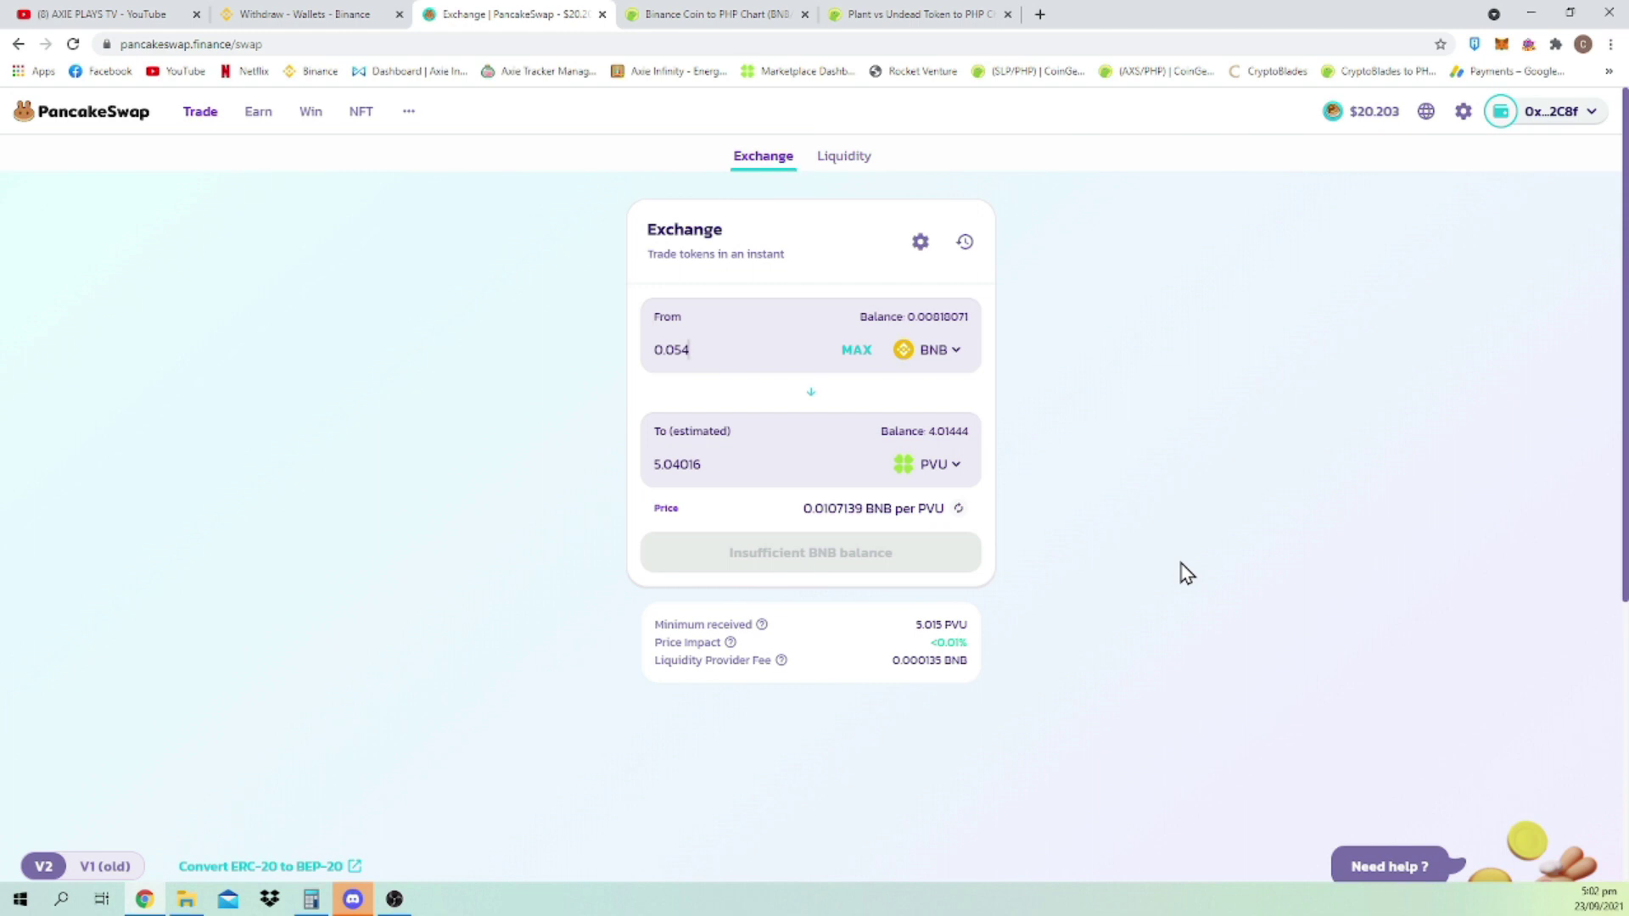
drag(727, 465, 422, 472)
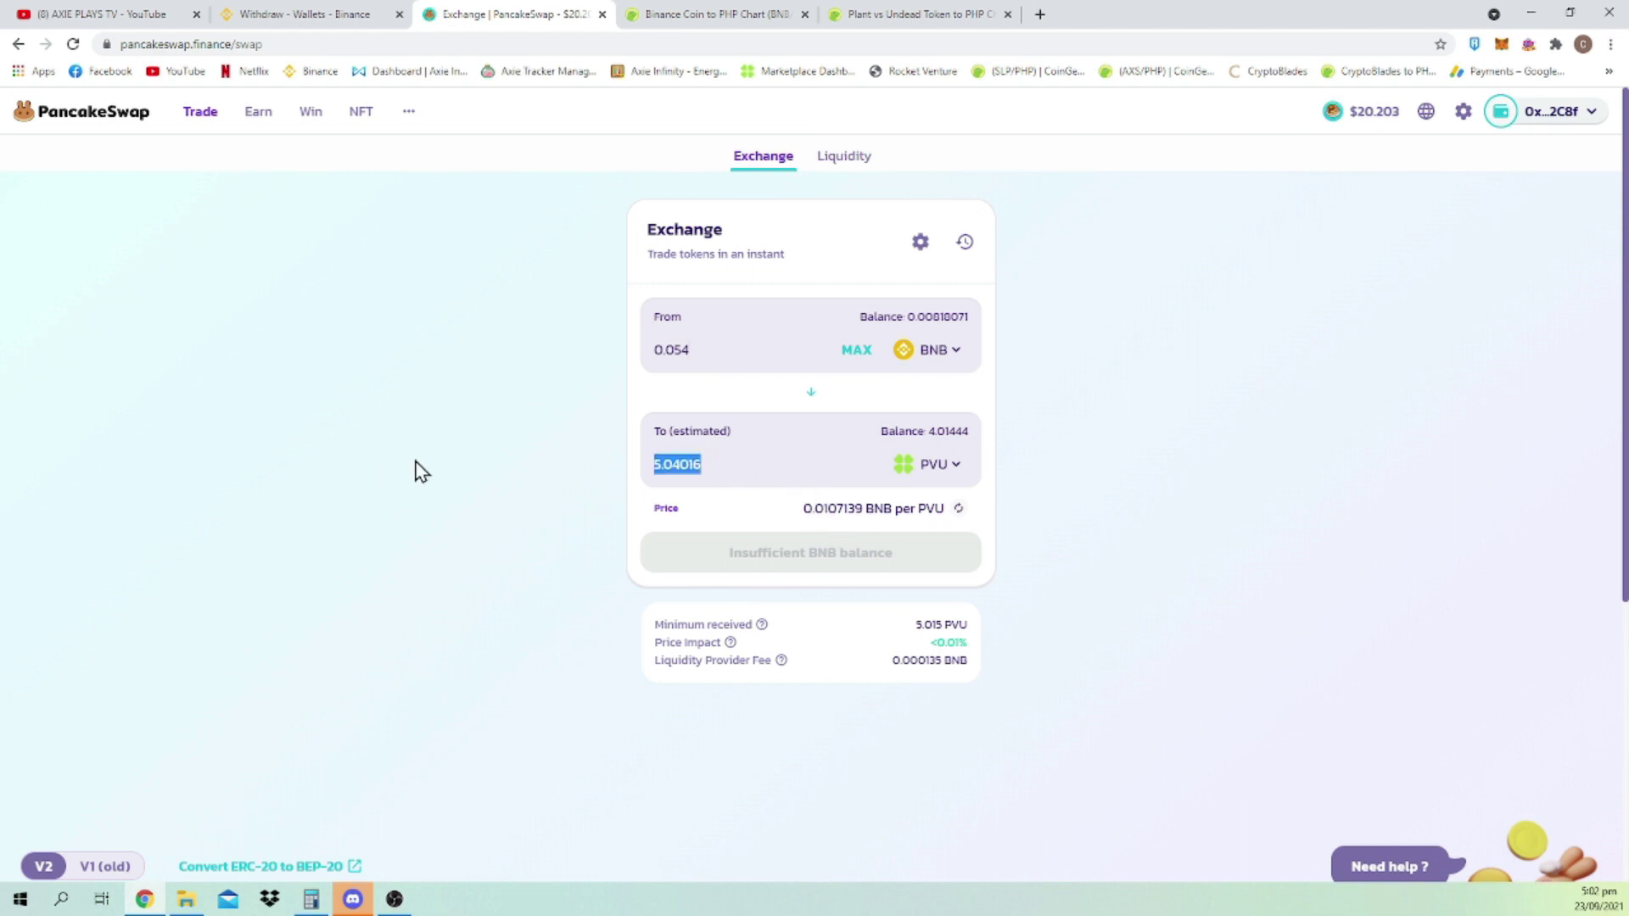
text(5)
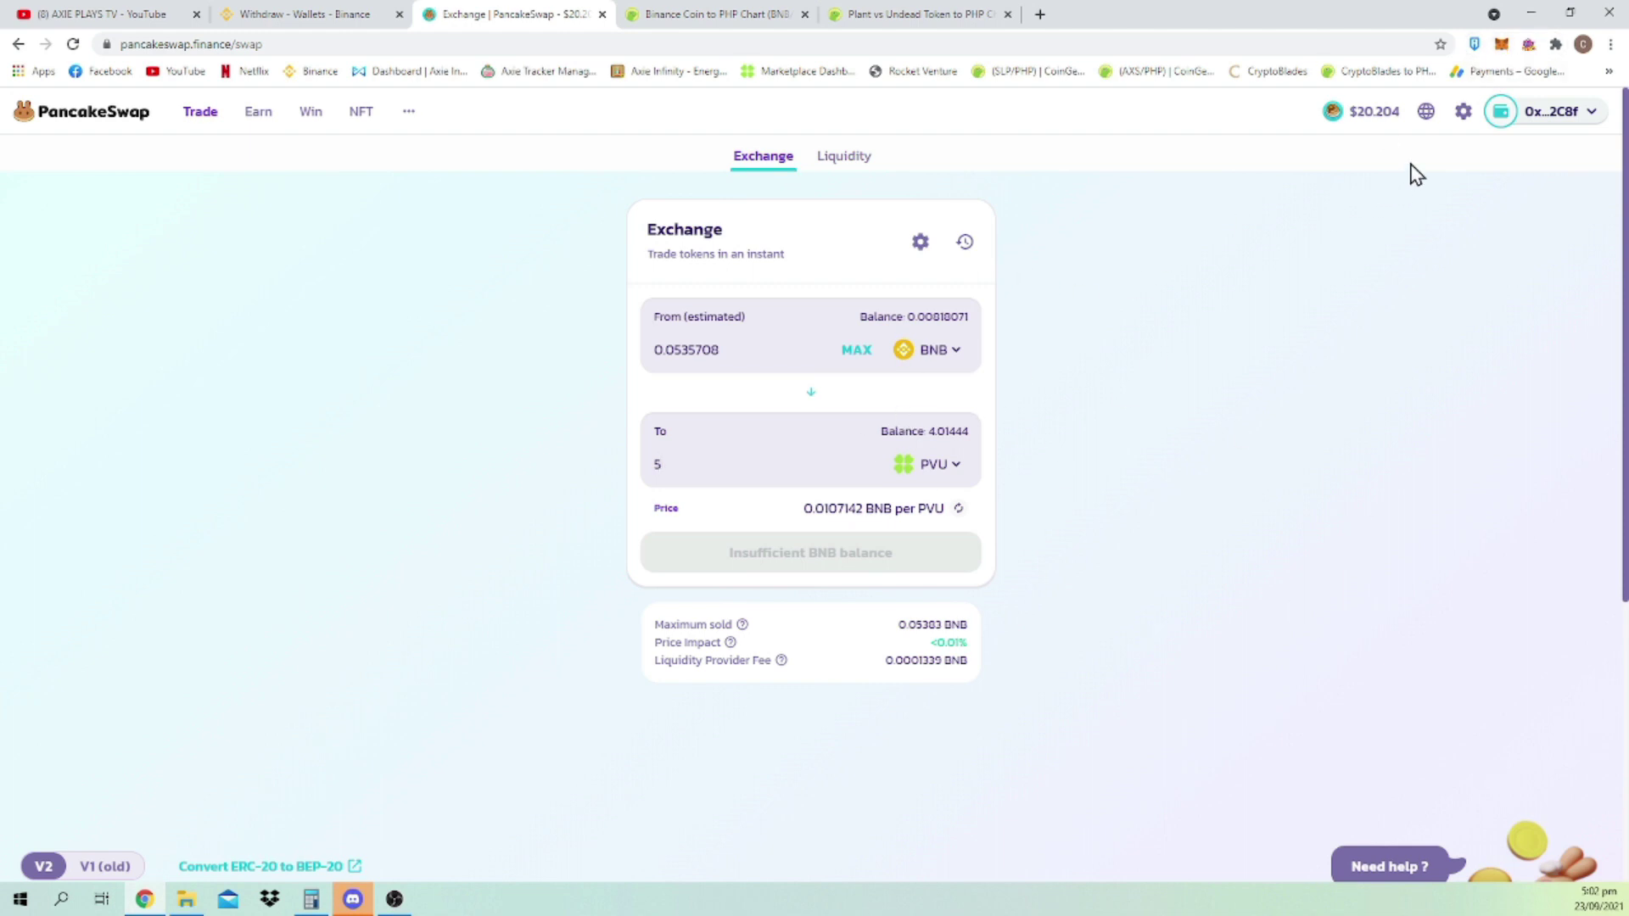
Review the token balances in MetaMask, including PVU, and close the wallet.
click(1503, 45)
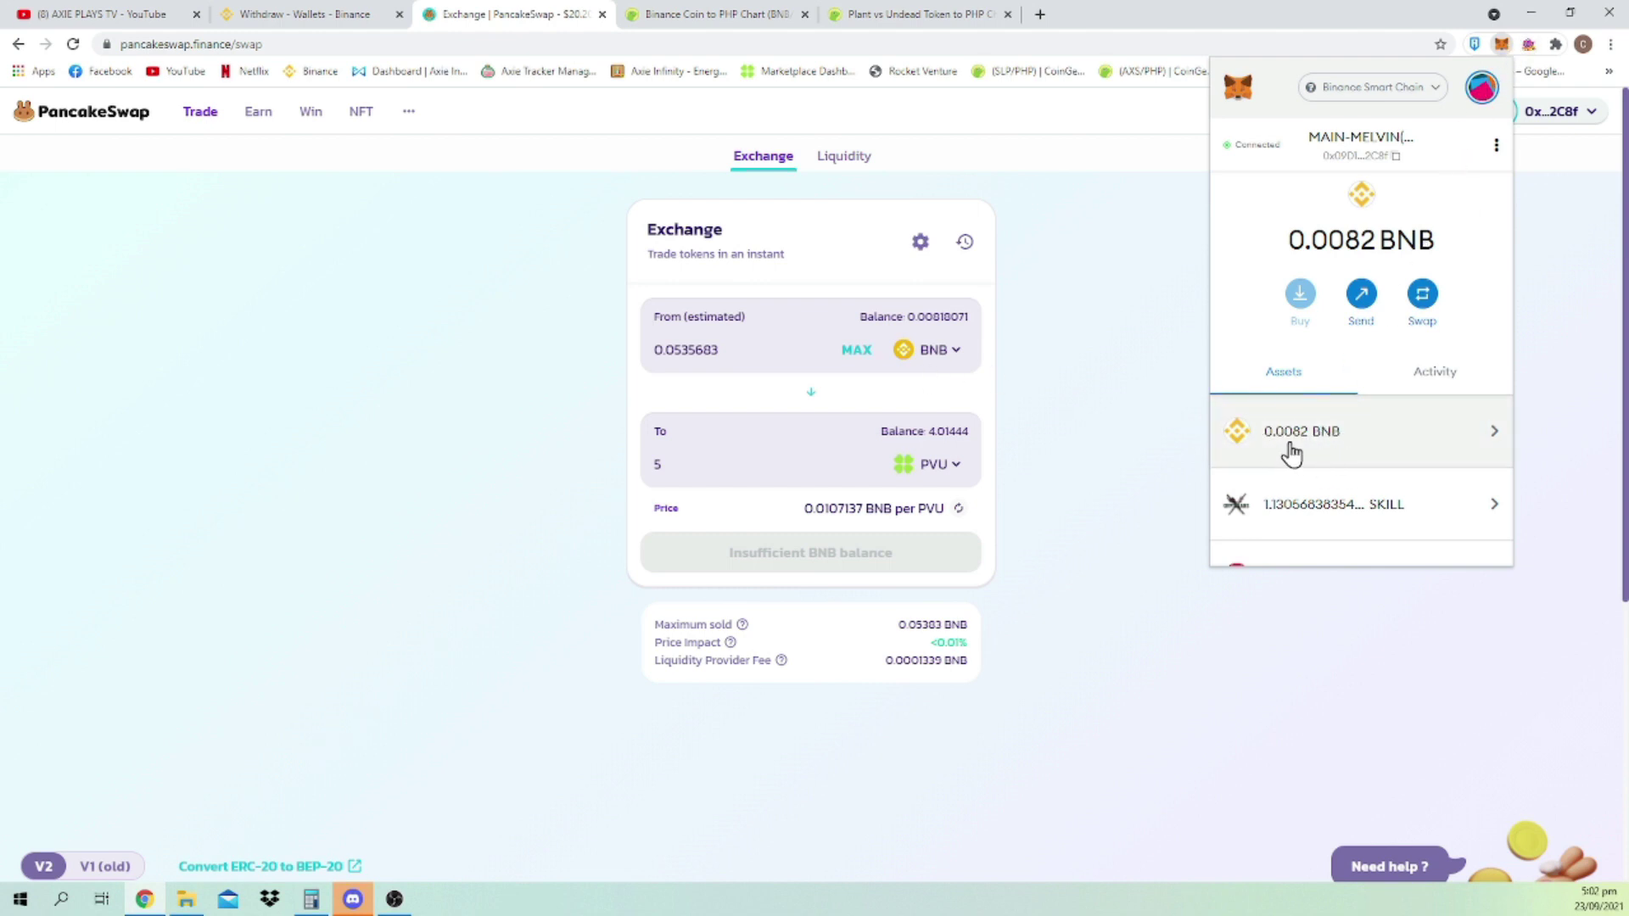
scroll(1371, 461, down, 2)
scroll(1374, 460, down, 5)
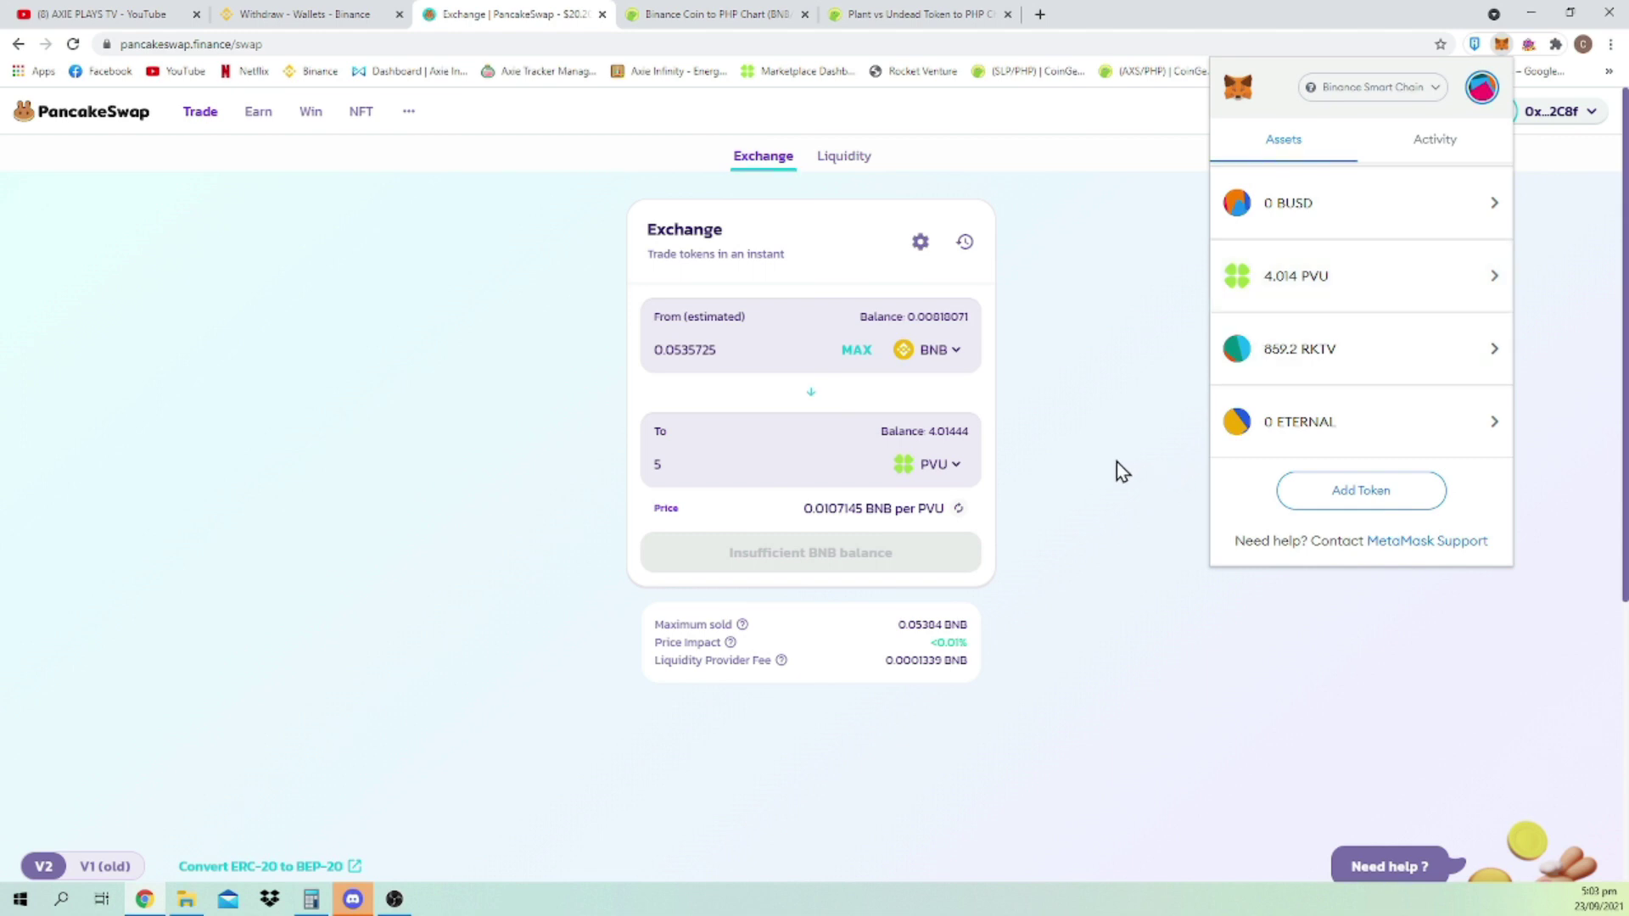
click(1060, 348)
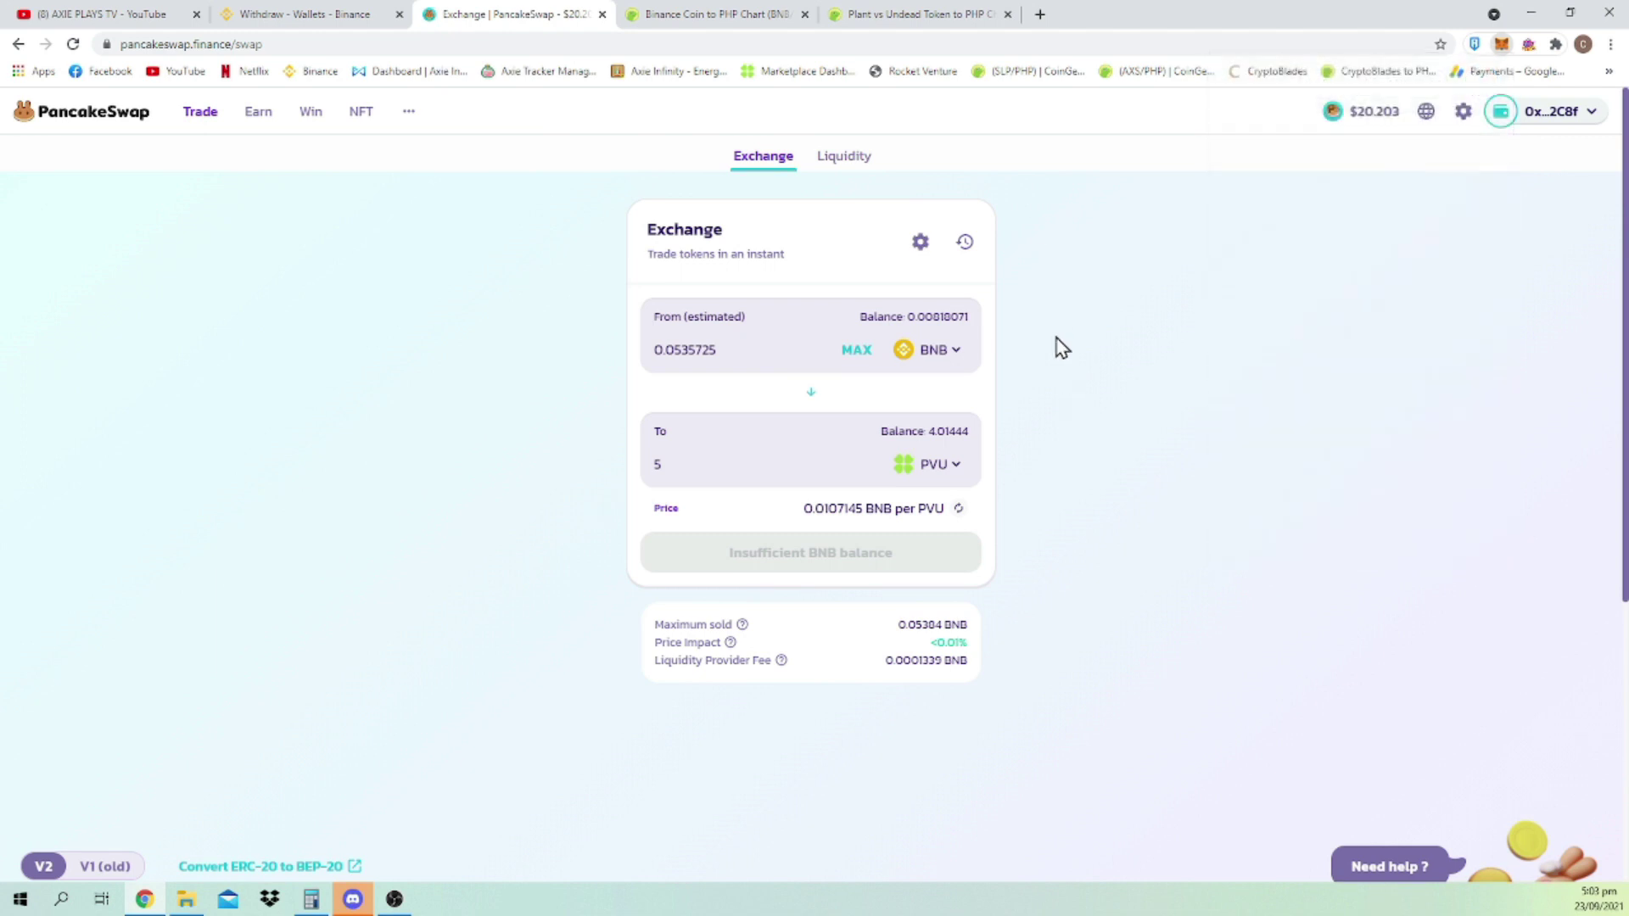
Open plantvsundead.com in a new browser tab and go from its Register option to the marketplace login page.
click(1038, 14)
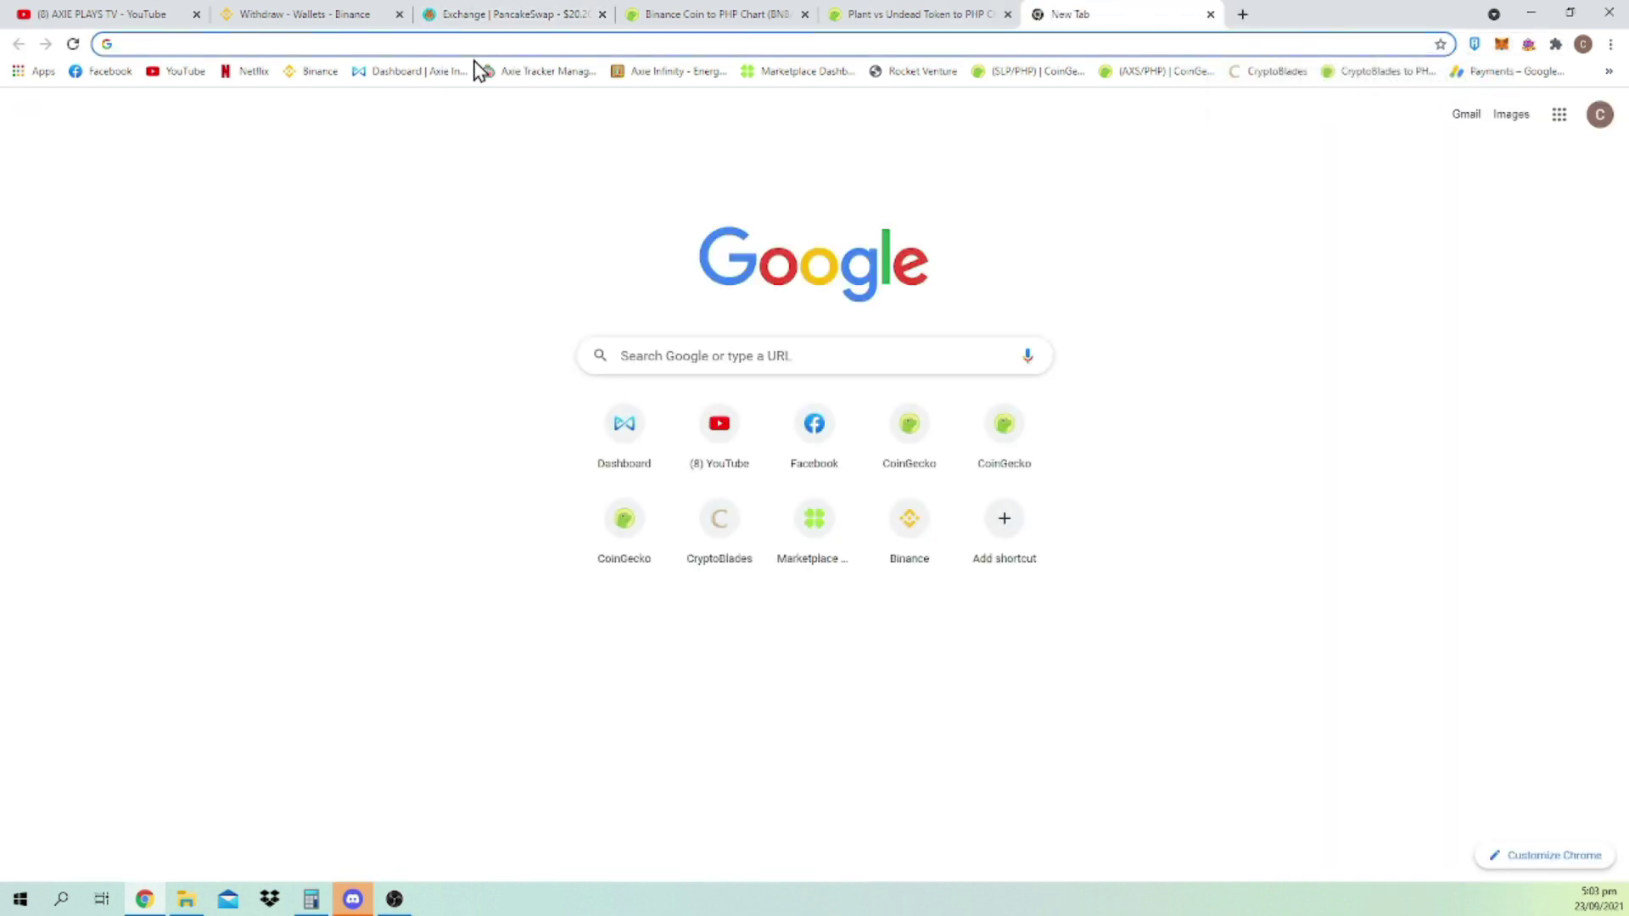
text(pla)
key(Return)
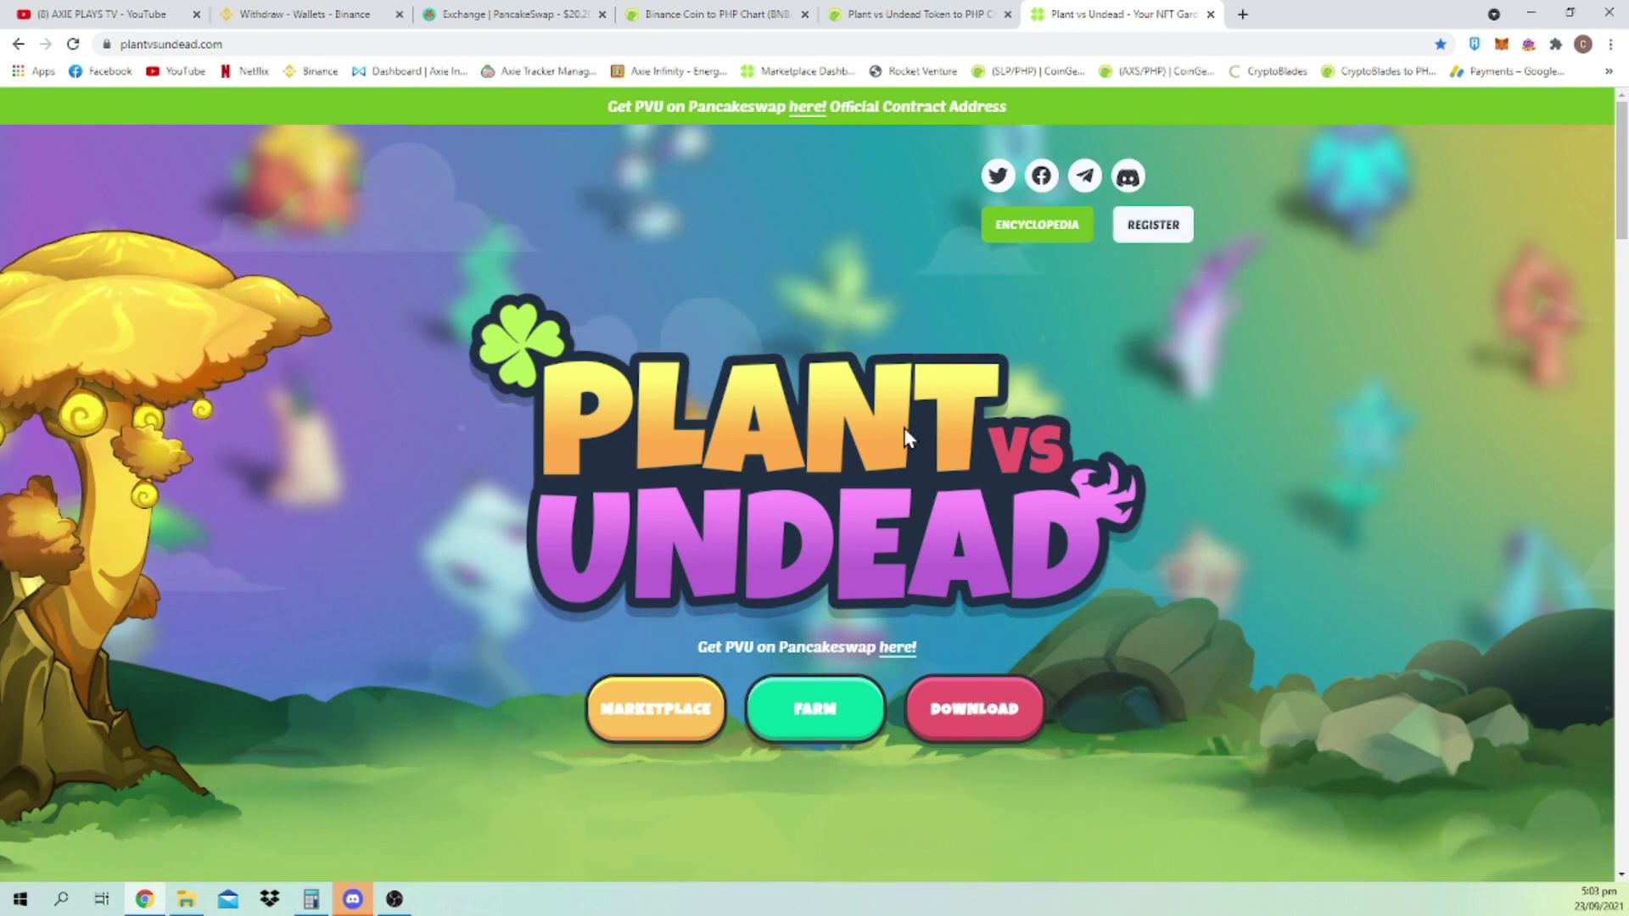
click(1149, 224)
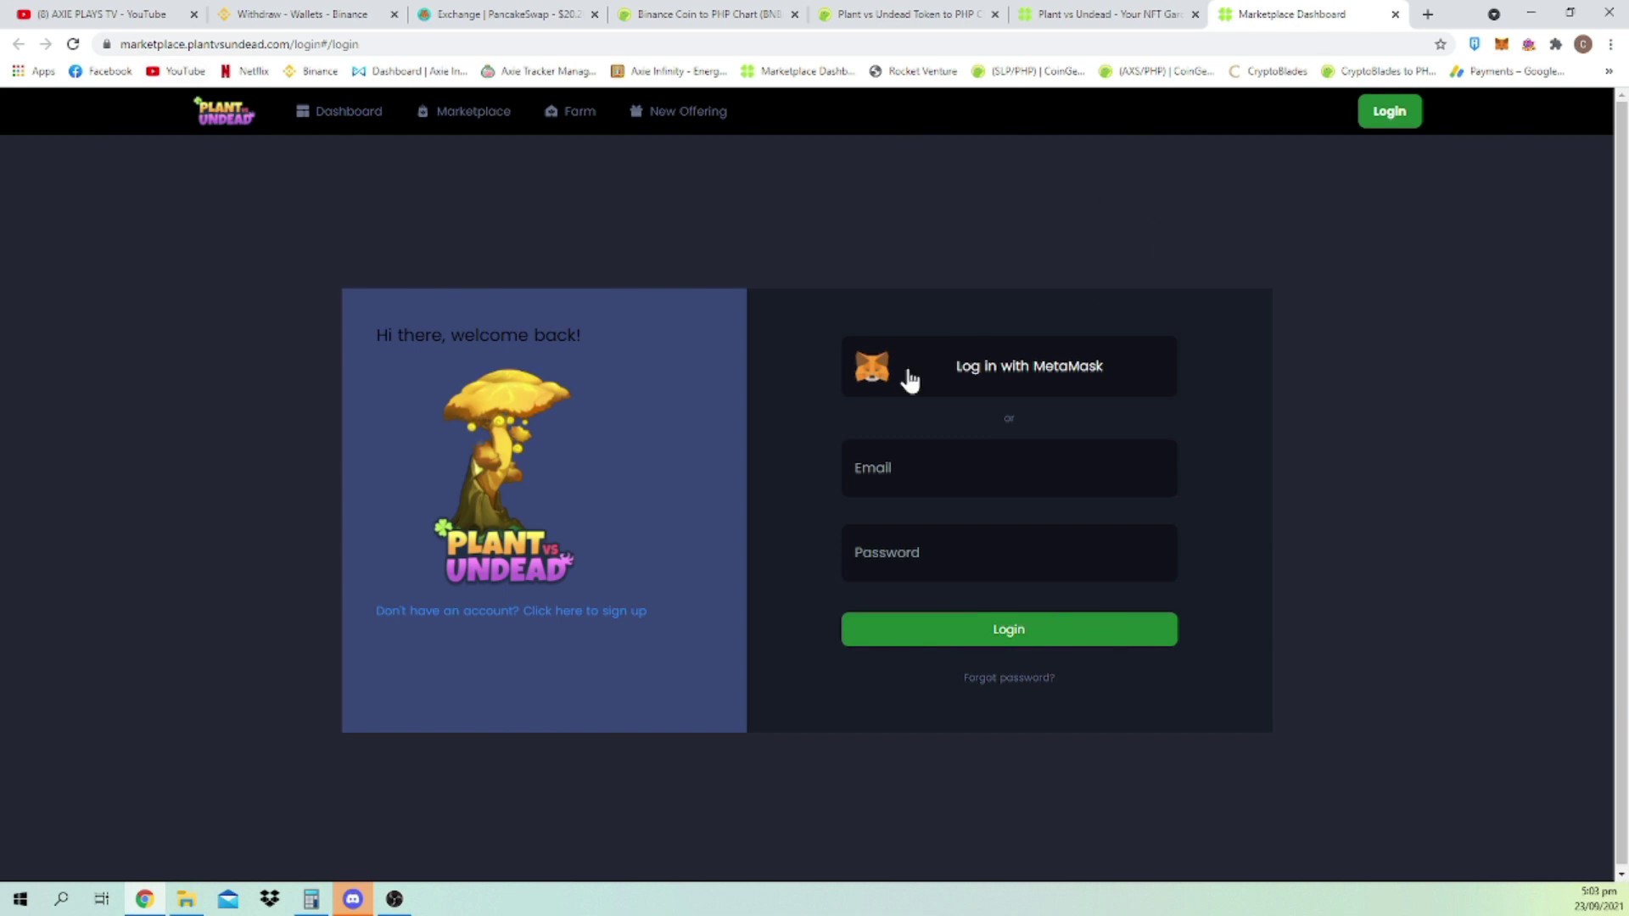
Log in to the marketplace with MetaMask, sign the signature request, and go to the Farm page.
click(1033, 386)
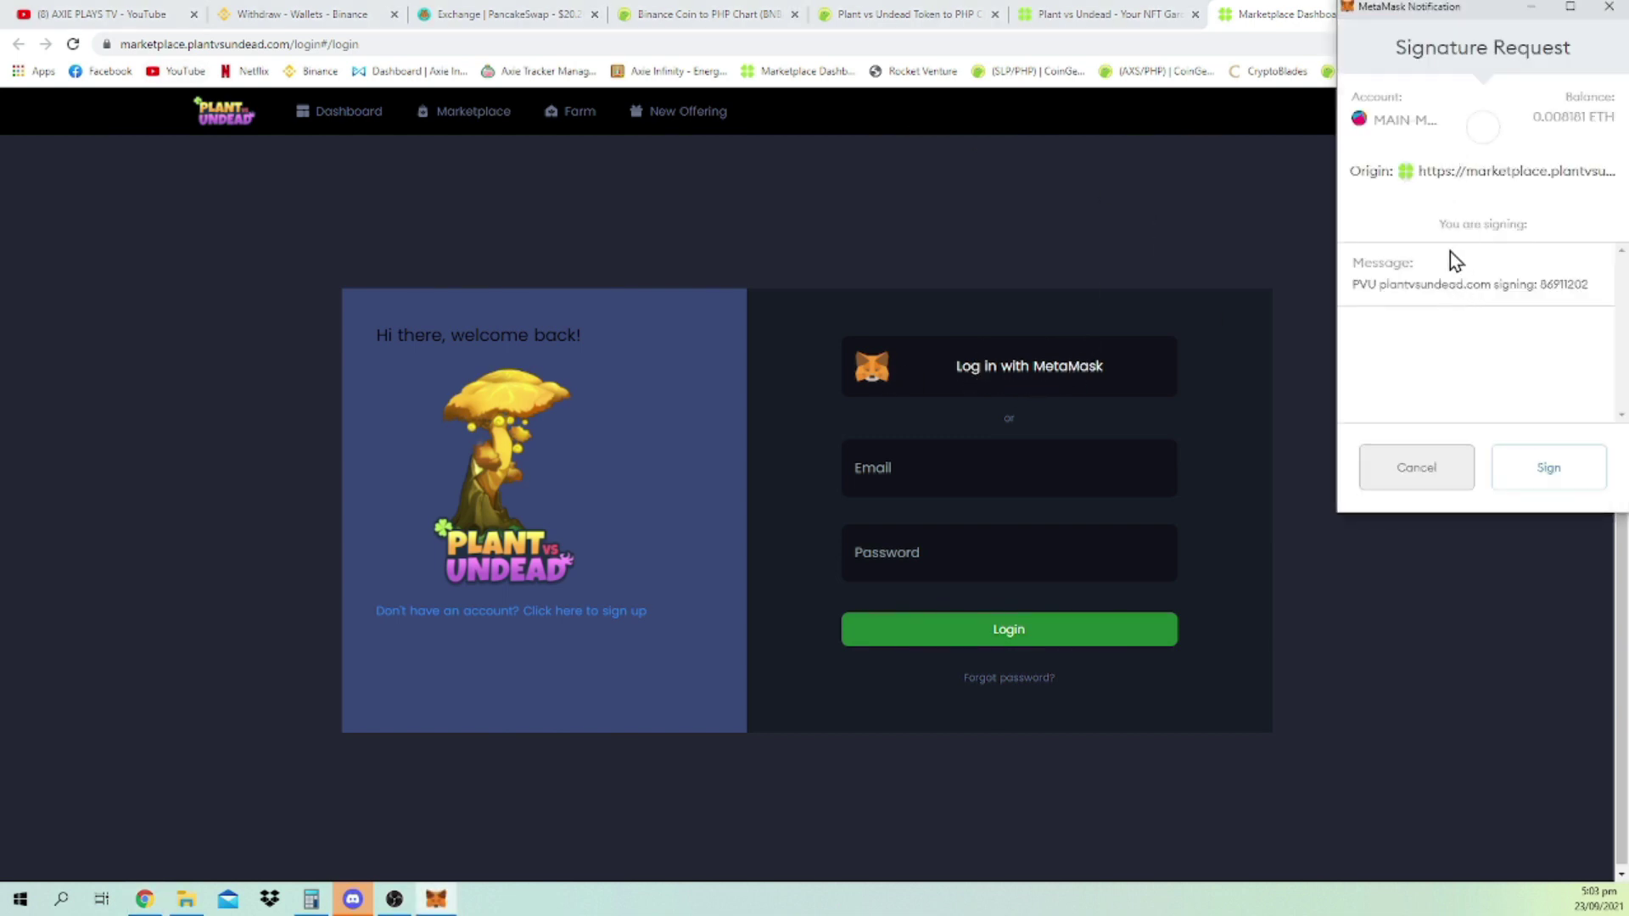
click(1534, 480)
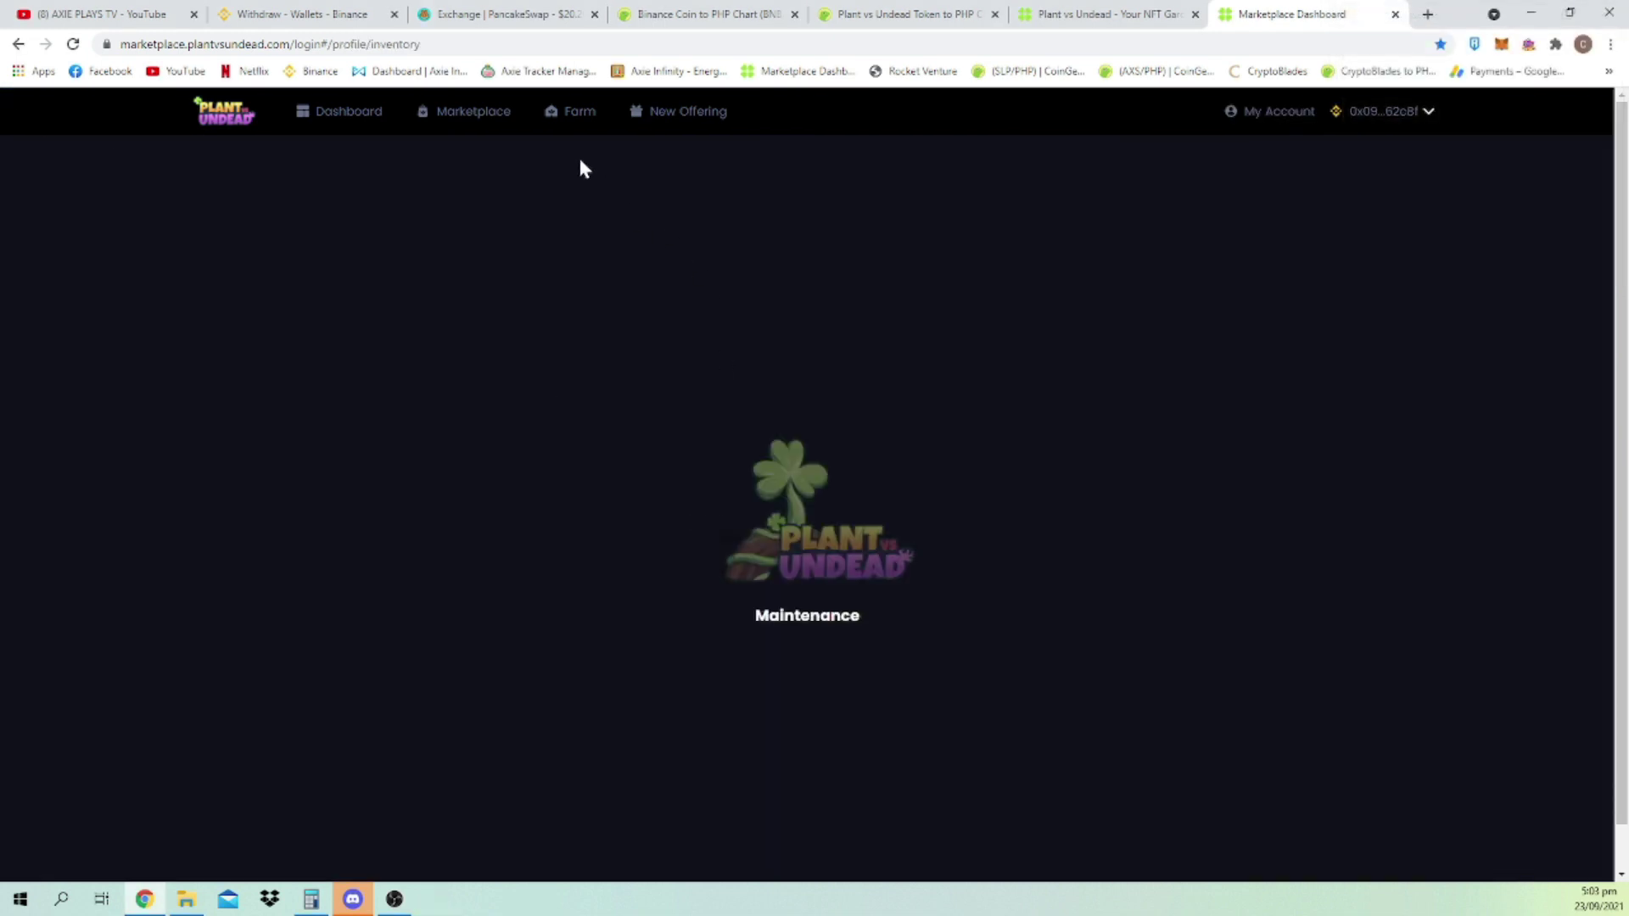
click(563, 116)
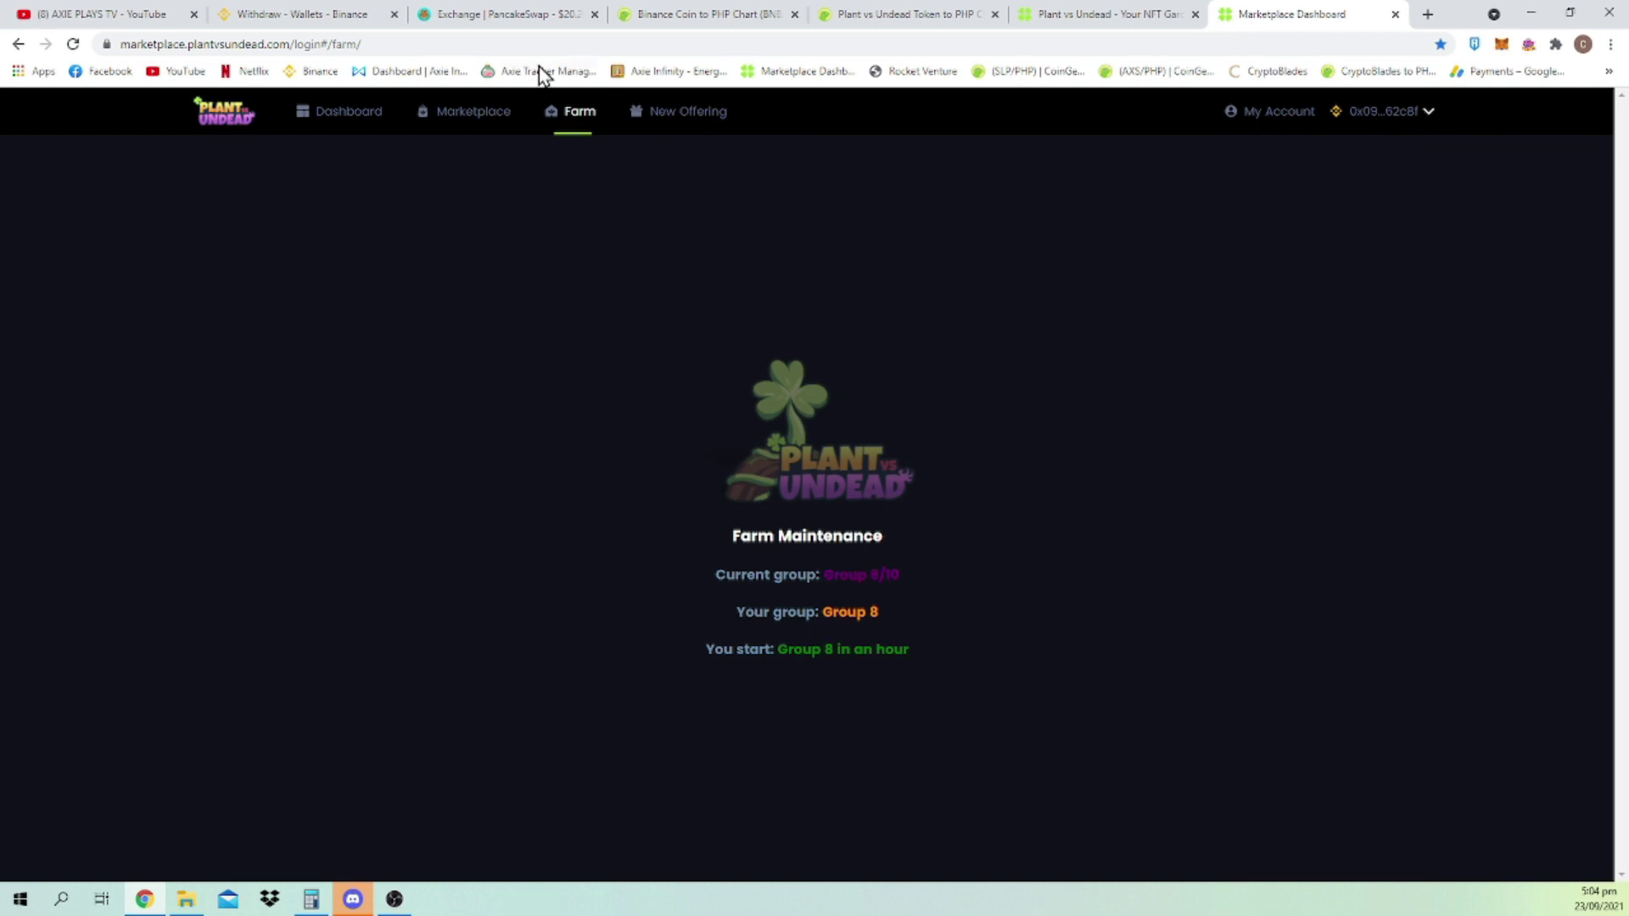
Switch to Binance, go to P2P Trading, and look through the available payment methods for buying USDT with PHP.
click(317, 14)
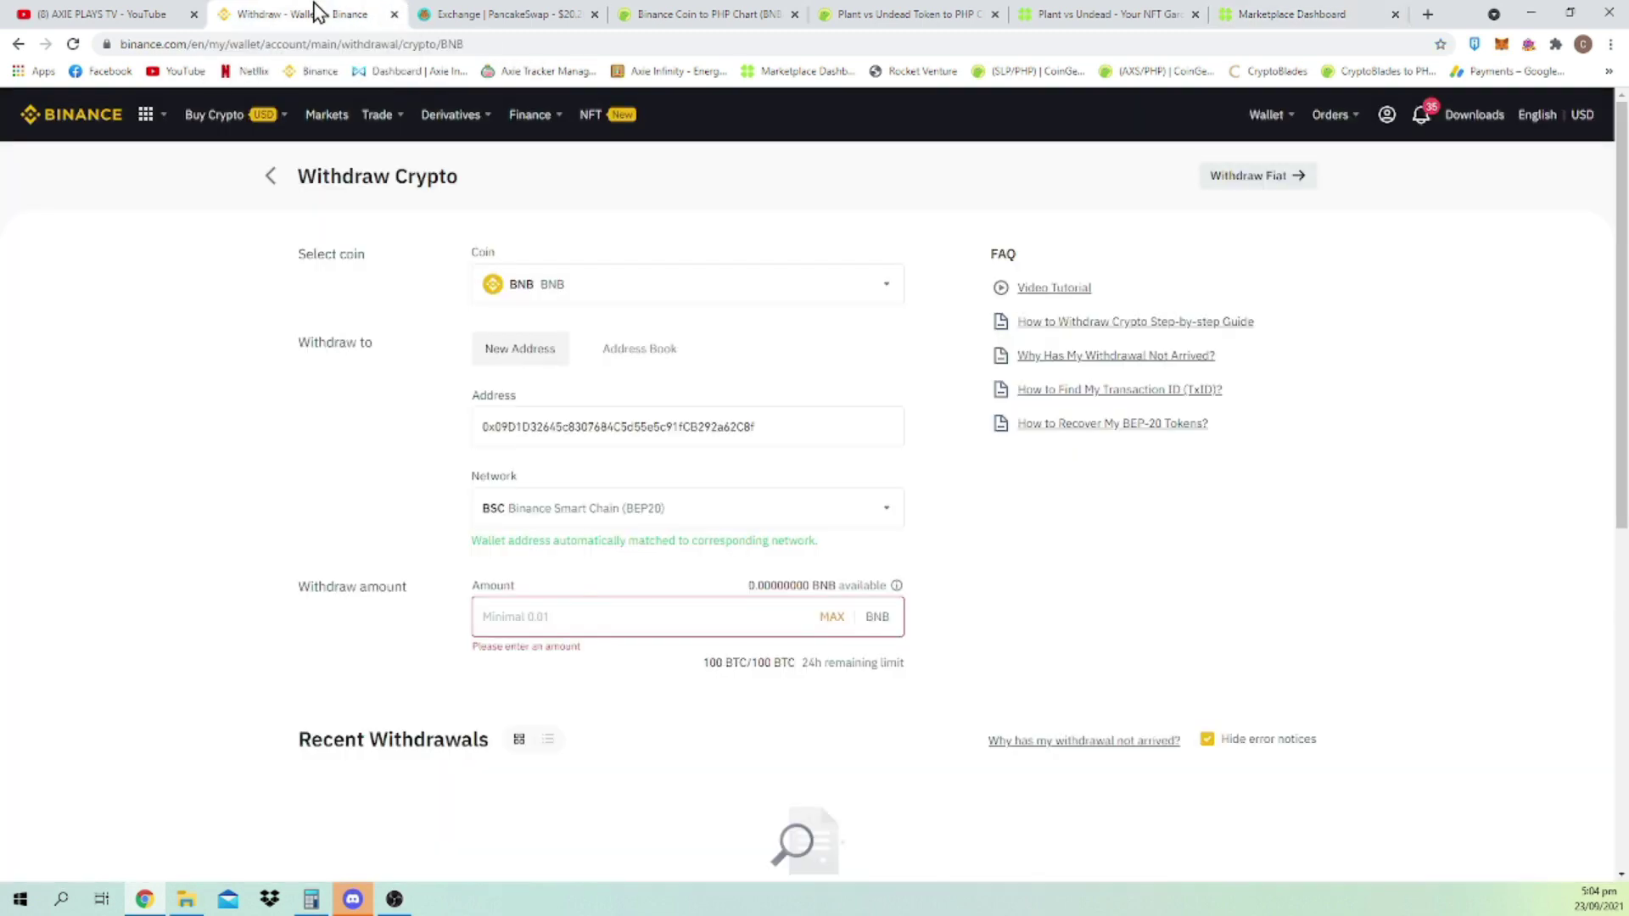
mouse_move(224, 118)
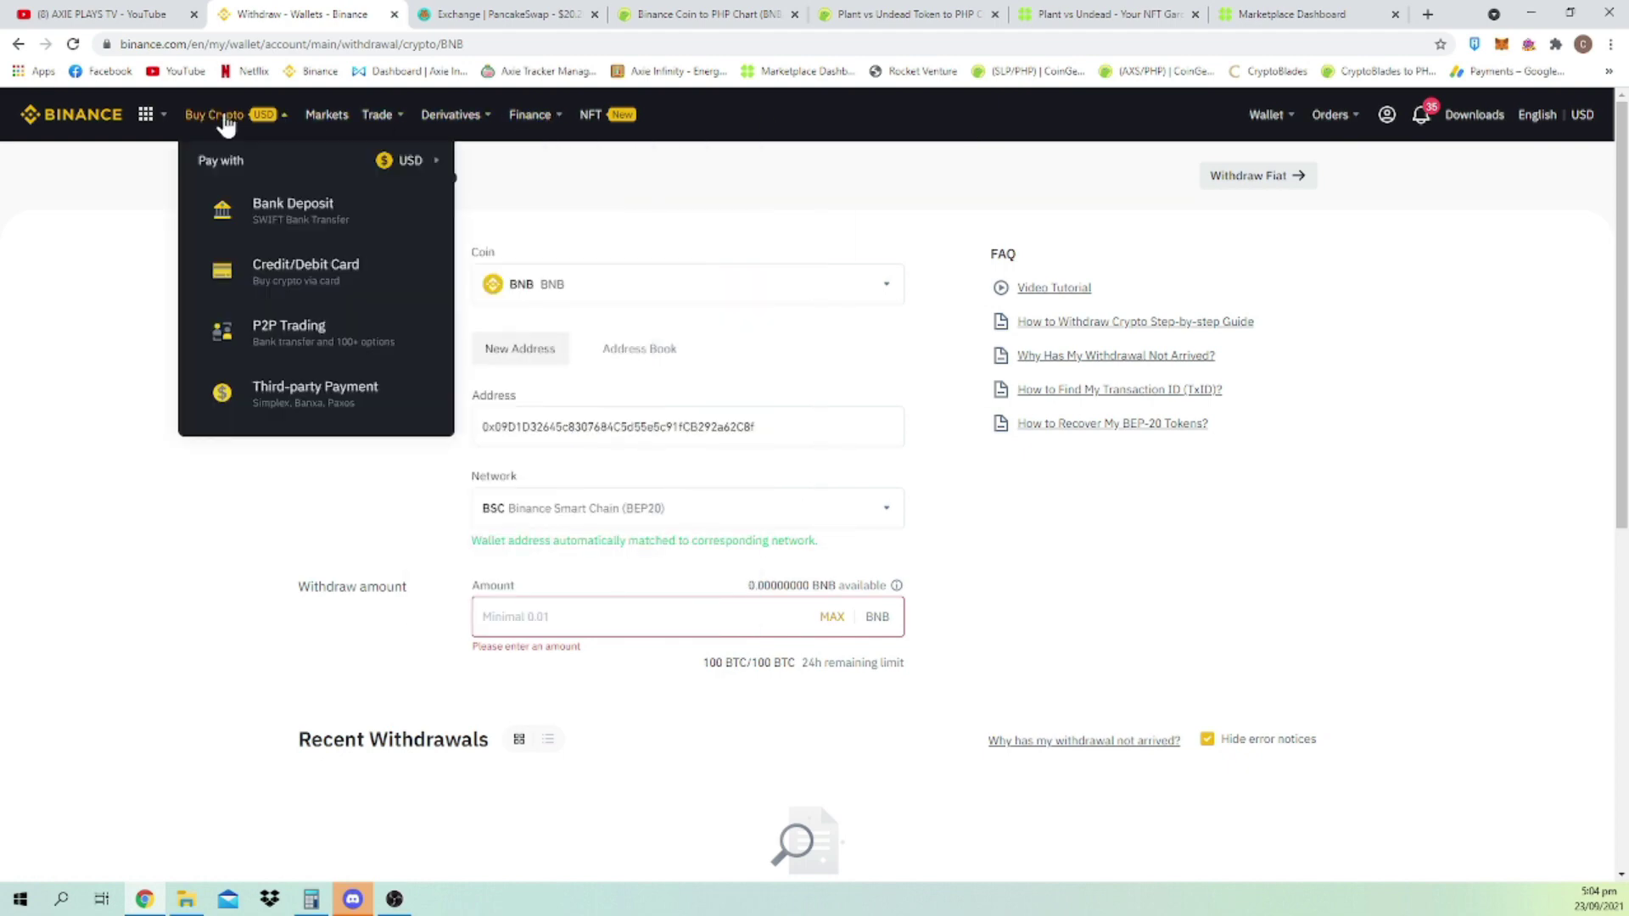
click(284, 338)
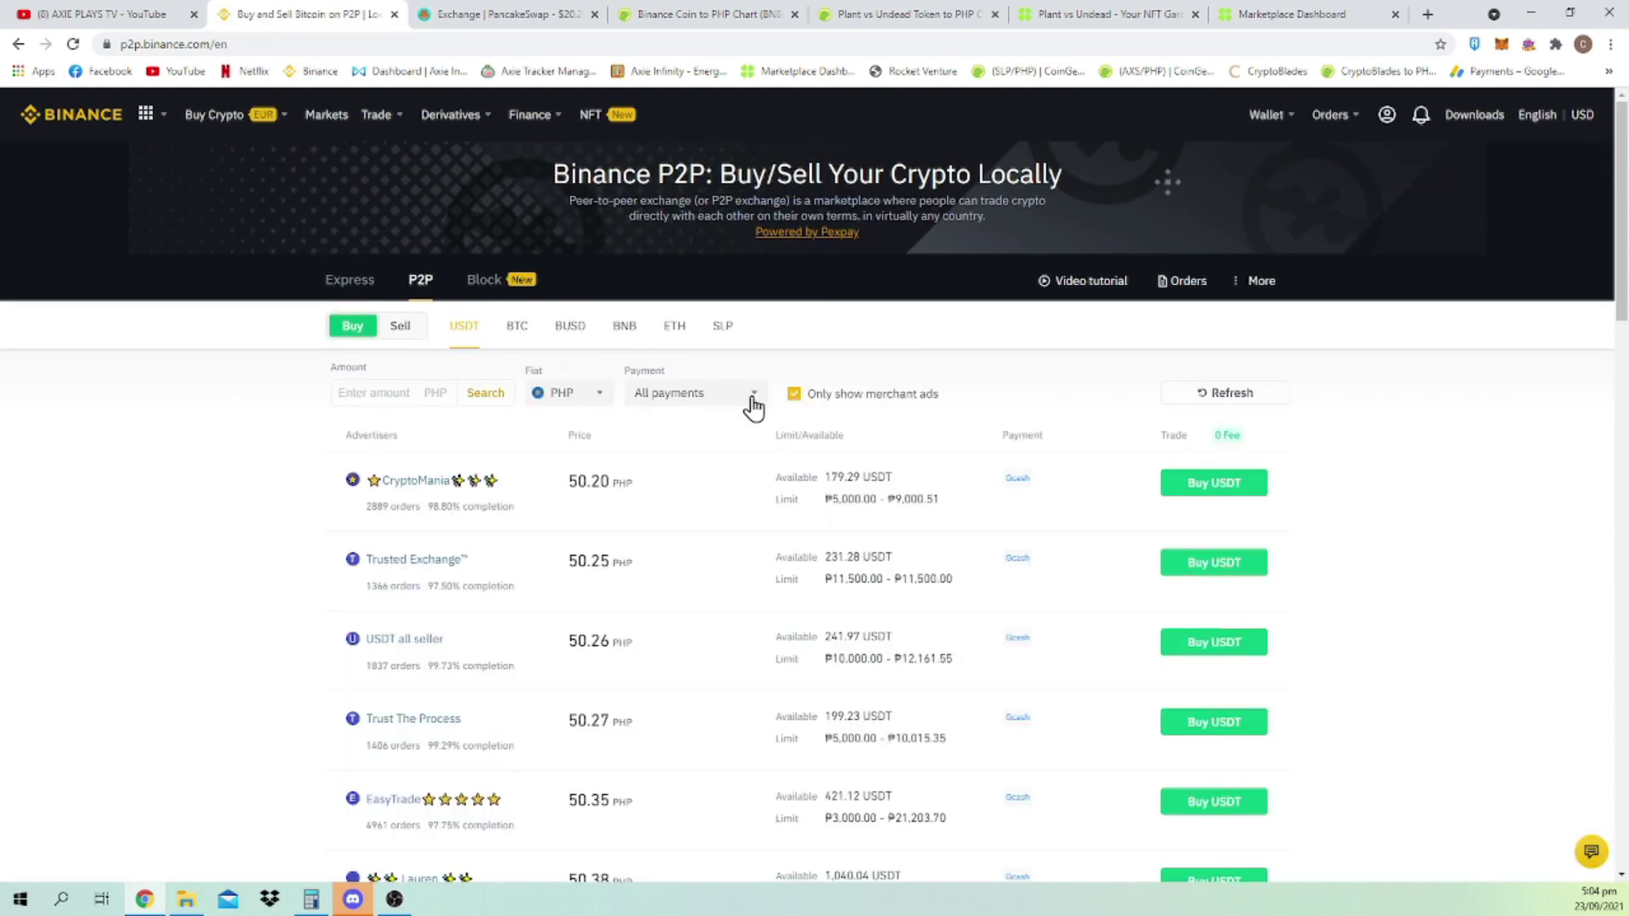
click(753, 407)
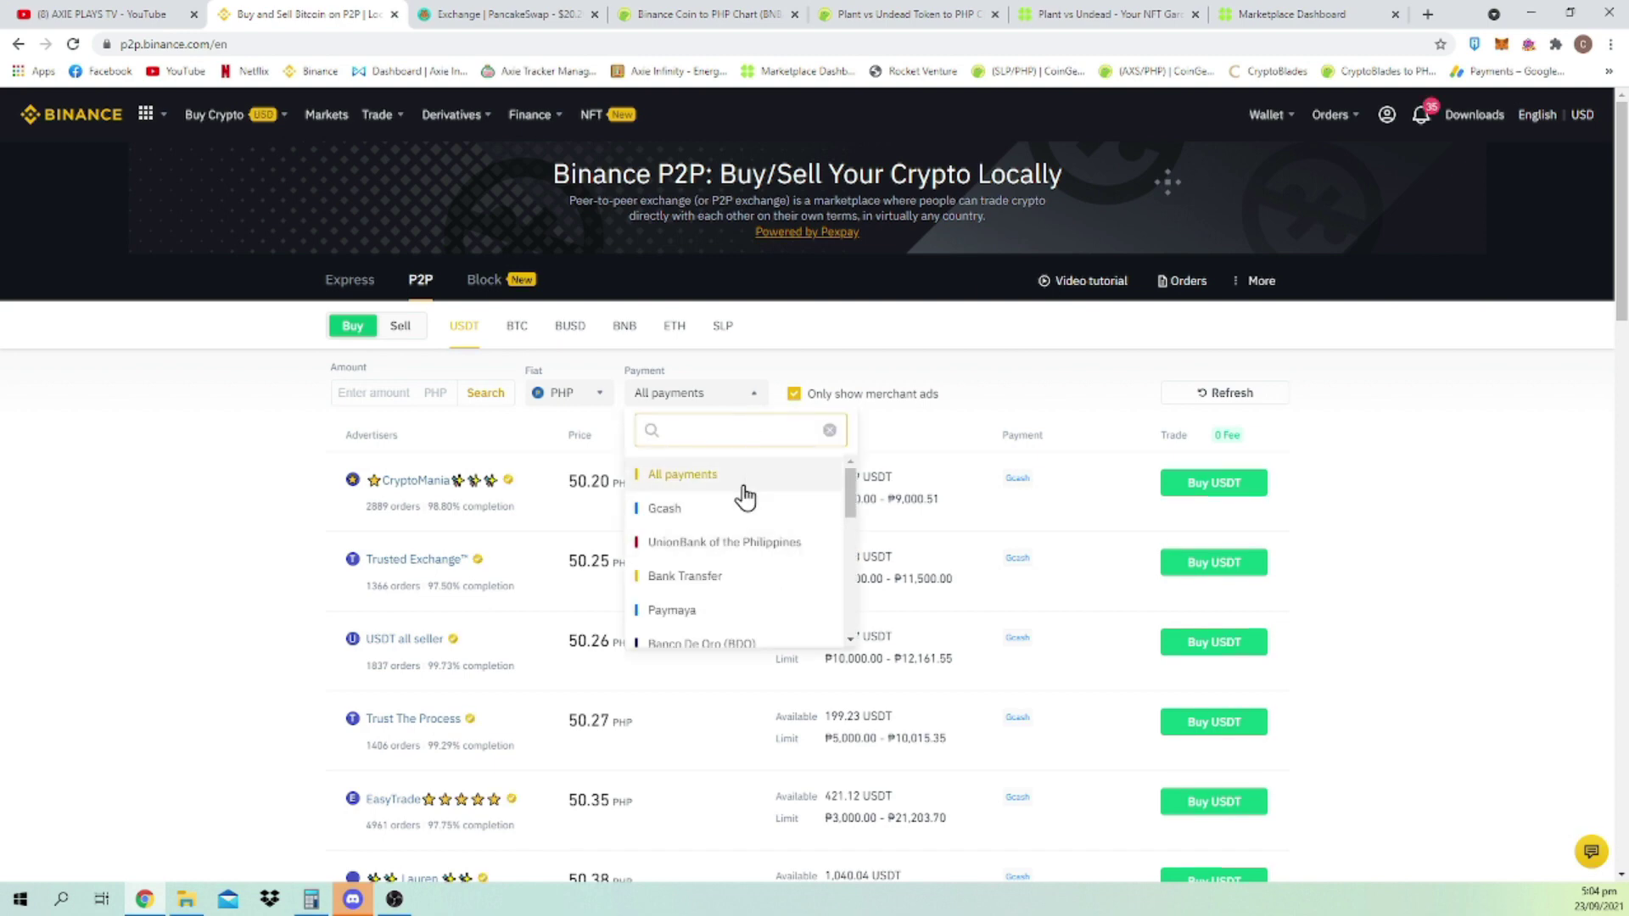
scroll(745, 501, down, 2)
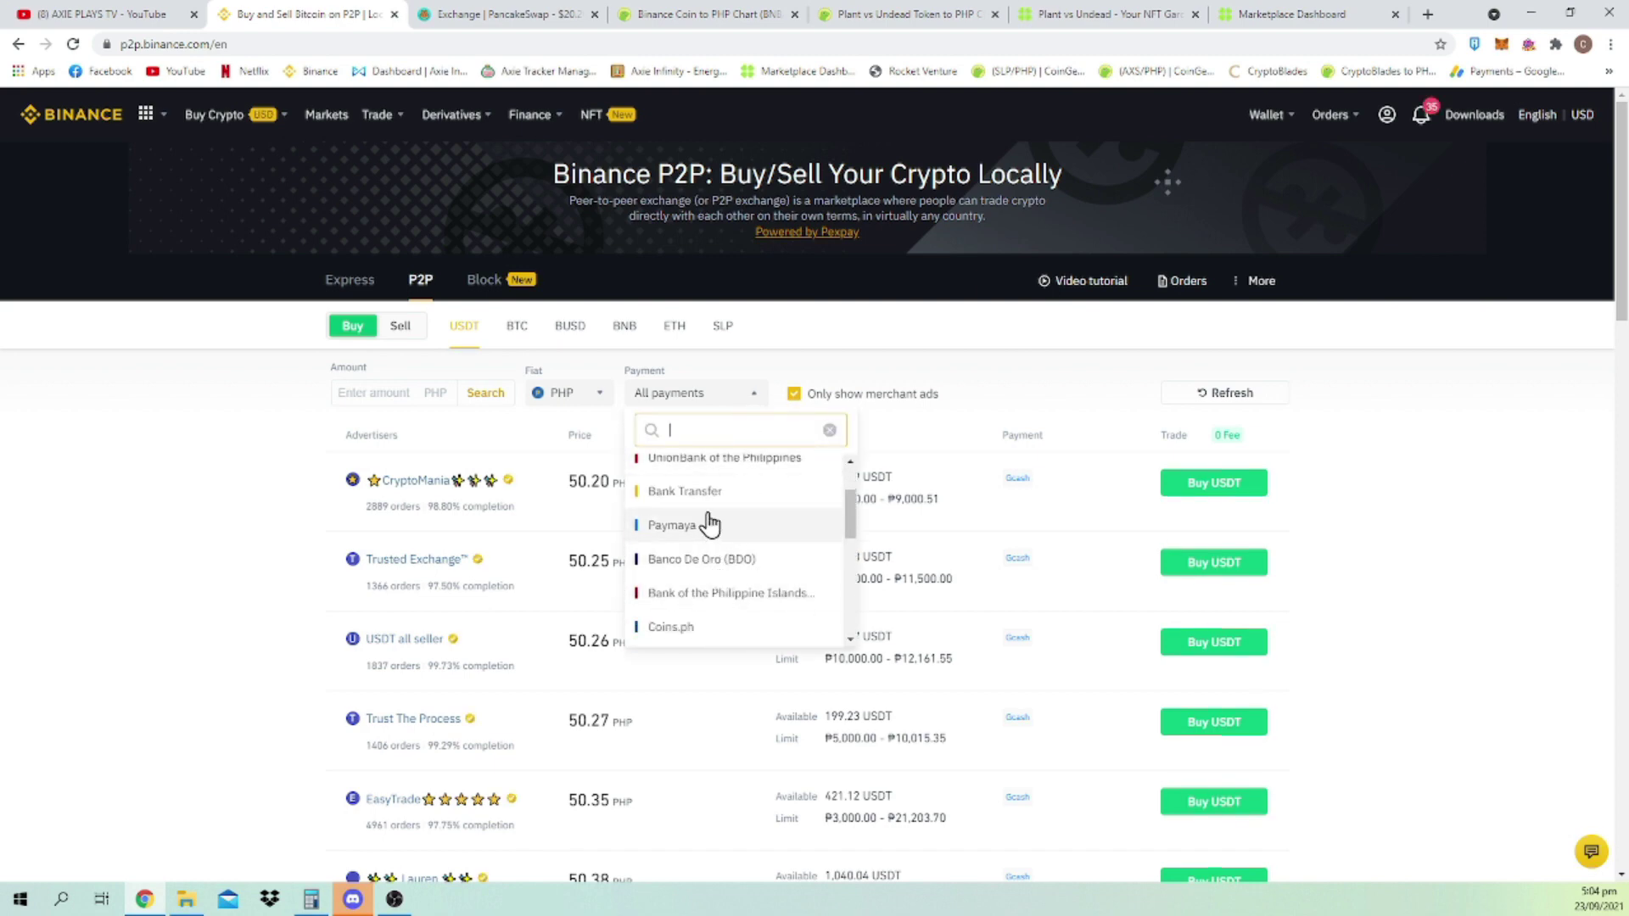
scroll(713, 543, up, 2)
scroll(713, 560, down, 2)
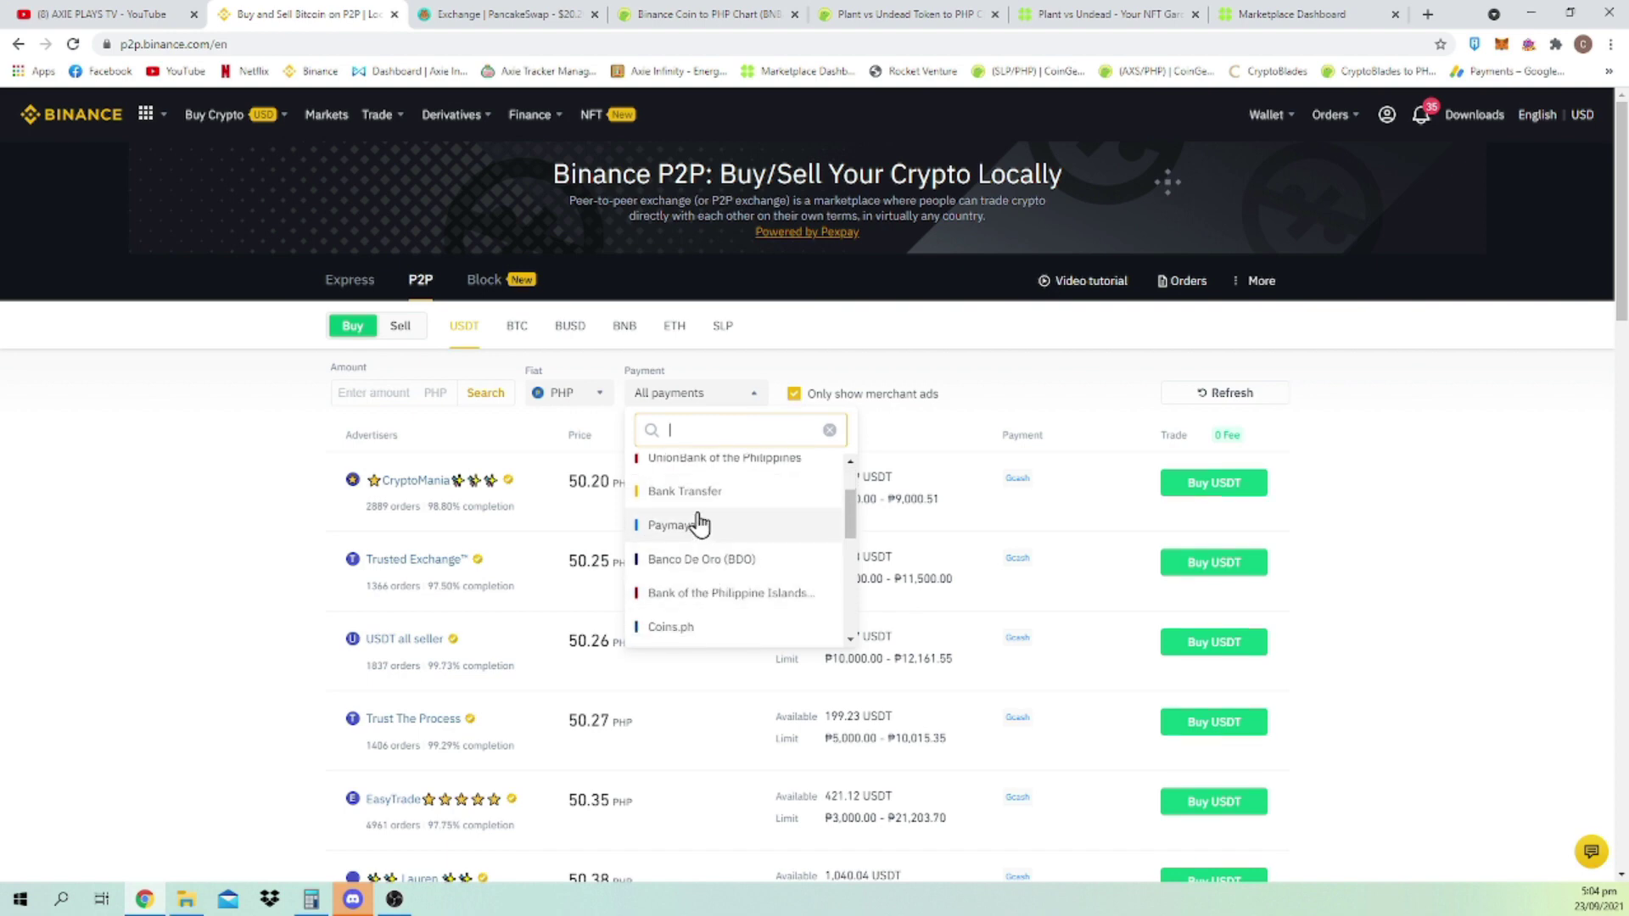